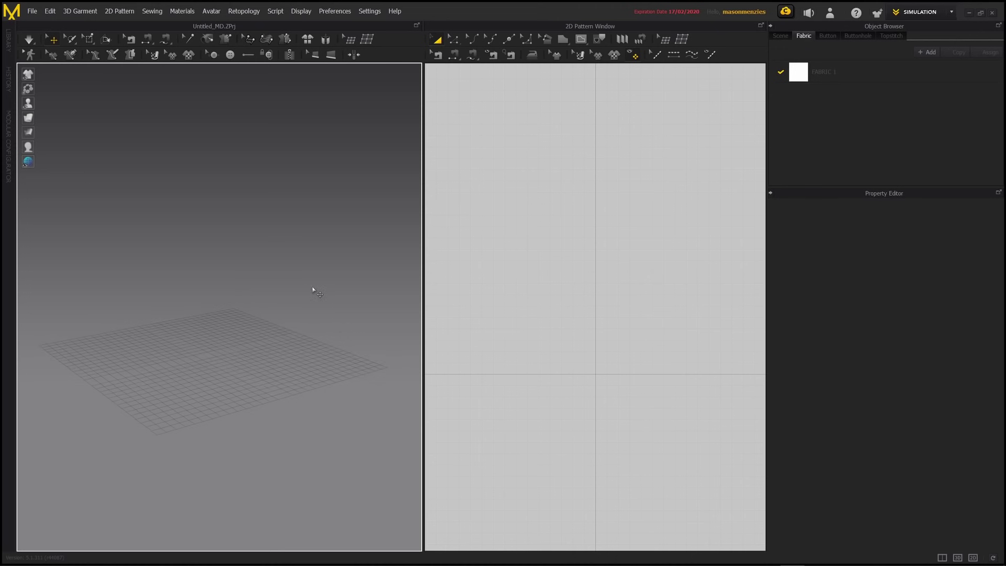
Draw a square pattern with the Rectangle tool, 345 mm wide and 345 mm high, in the 2D pattern area.
{"action": "left_click", "coordinate": [563, 42]}
{"action": "left_click", "coordinate": [563, 42]}
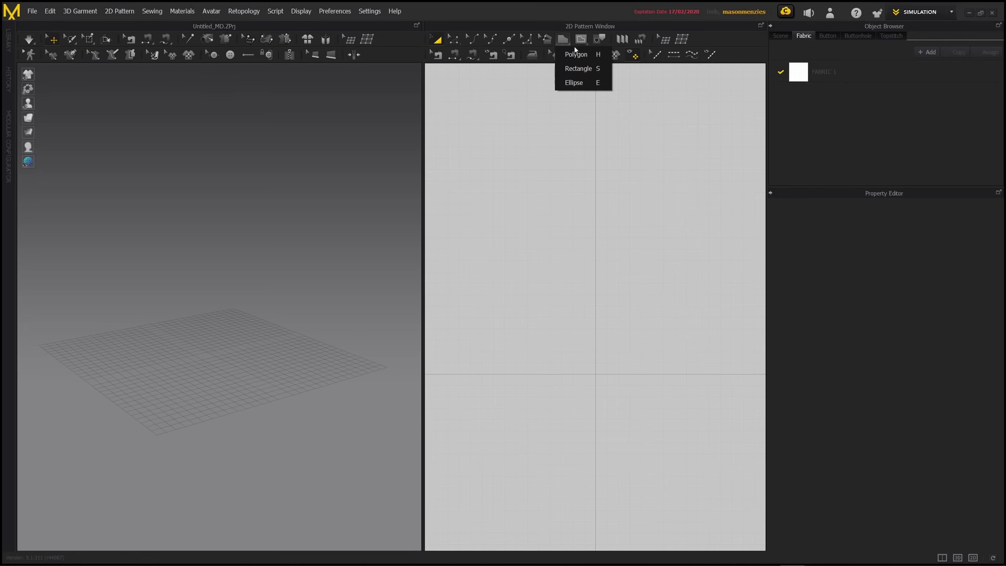
{"action": "left_click", "coordinate": [578, 68]}
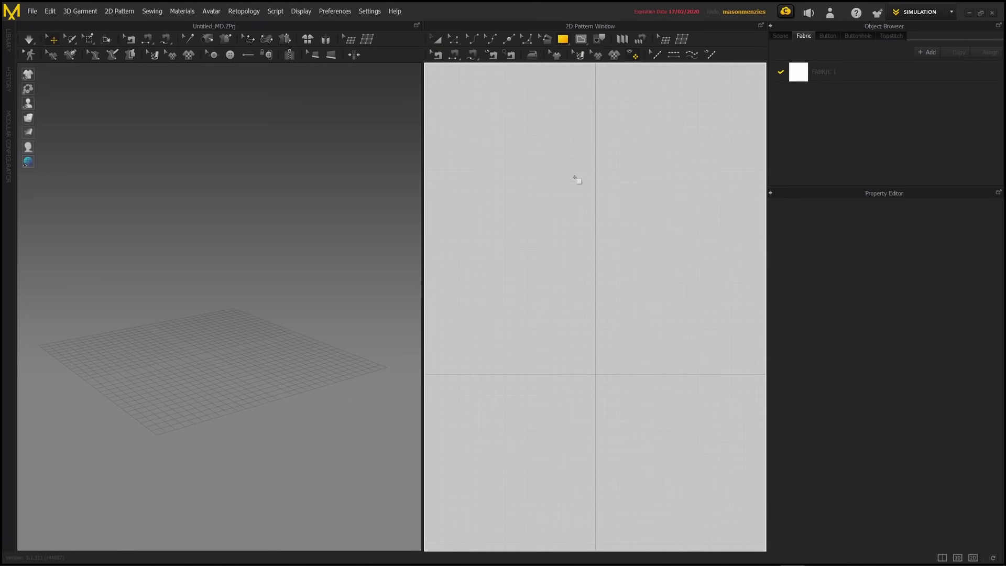
{"action": "left_click_drag", "start_coordinate": [527, 102], "coordinate": [641, 214]}
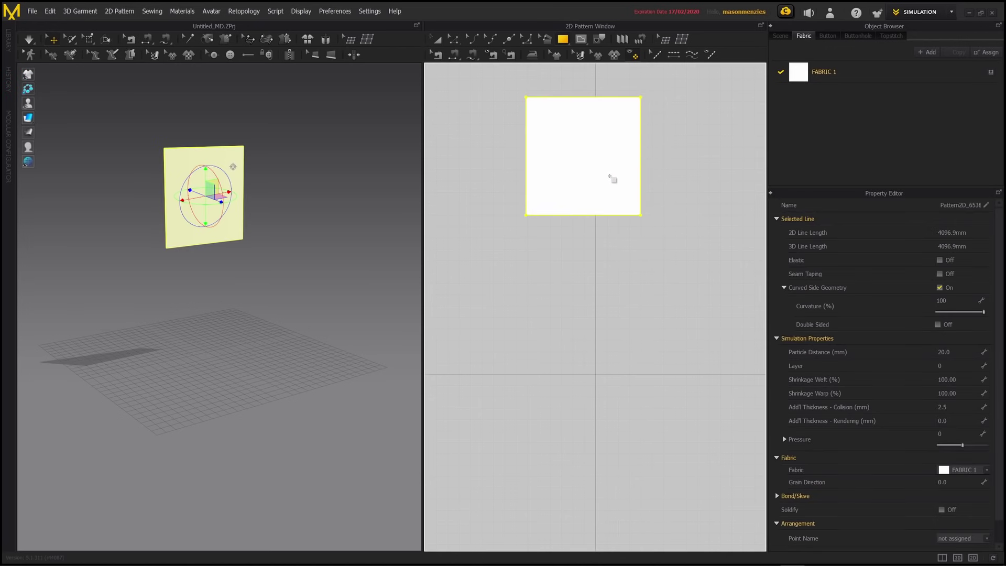
{"action": "key", "text": "ctrl+z"}
{"action": "left_click", "coordinate": [588, 155]}
{"action": "left_click_drag", "start_coordinate": [545, 188], "coordinate": [631, 147]}
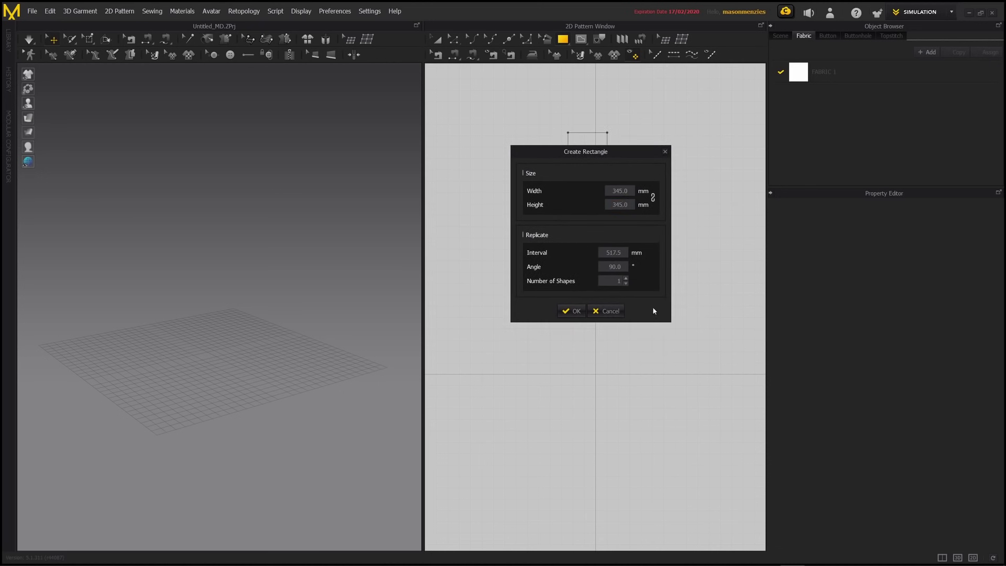
{"action": "left_click", "coordinate": [574, 310]}
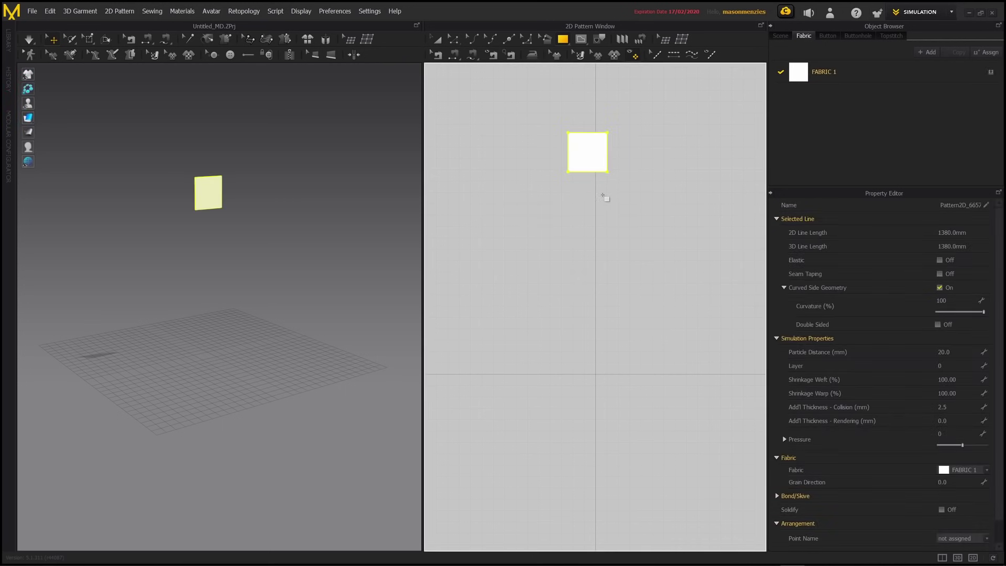
Simulate the square pattern so the fabric falls onto the ground grid.
{"action": "middle_click_drag", "start_coordinate": [602, 197], "coordinate": [608, 233]}
{"action": "mouse_move", "coordinate": [321, 266]}
{"action": "right_mouse_down"}
{"action": "mouse_move", "coordinate": [235, 261]}
{"action": "mouse_move", "coordinate": [325, 271]}
{"action": "right_mouse_up"}
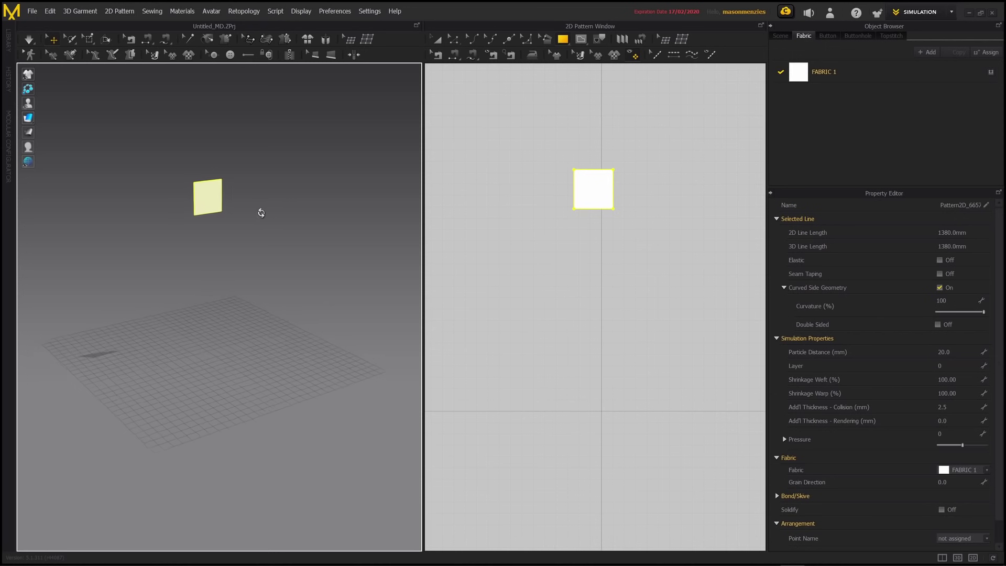
{"action": "right_click_drag", "start_coordinate": [261, 213], "coordinate": [241, 208]}
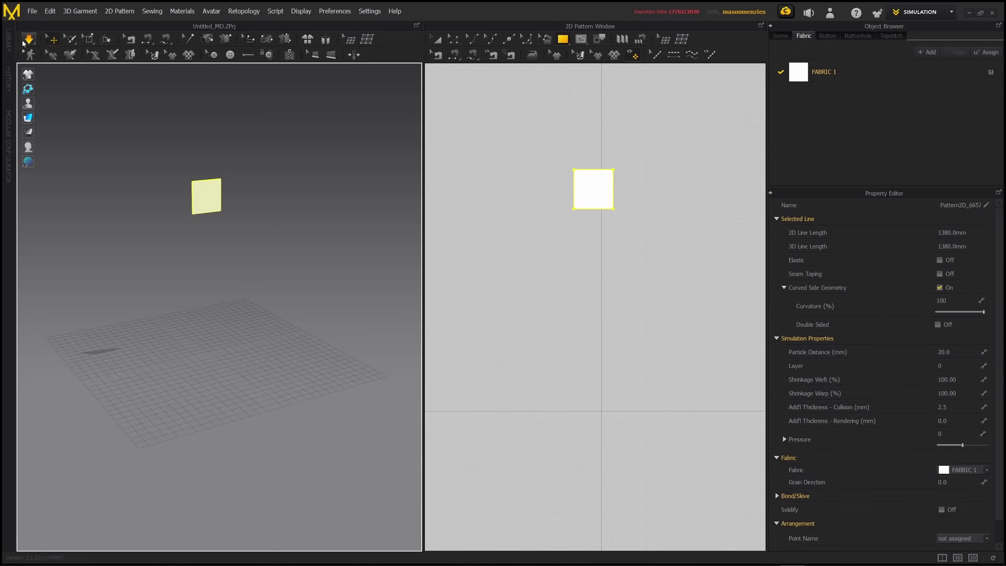
{"action": "right_click_drag", "start_coordinate": [251, 198], "coordinate": [244, 200]}
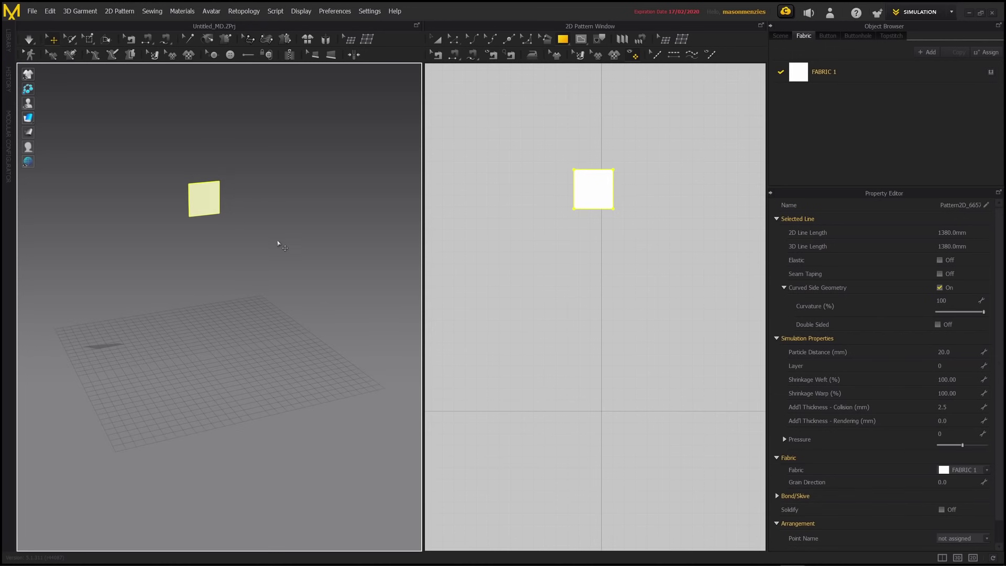
{"action": "key", "text": "space"}
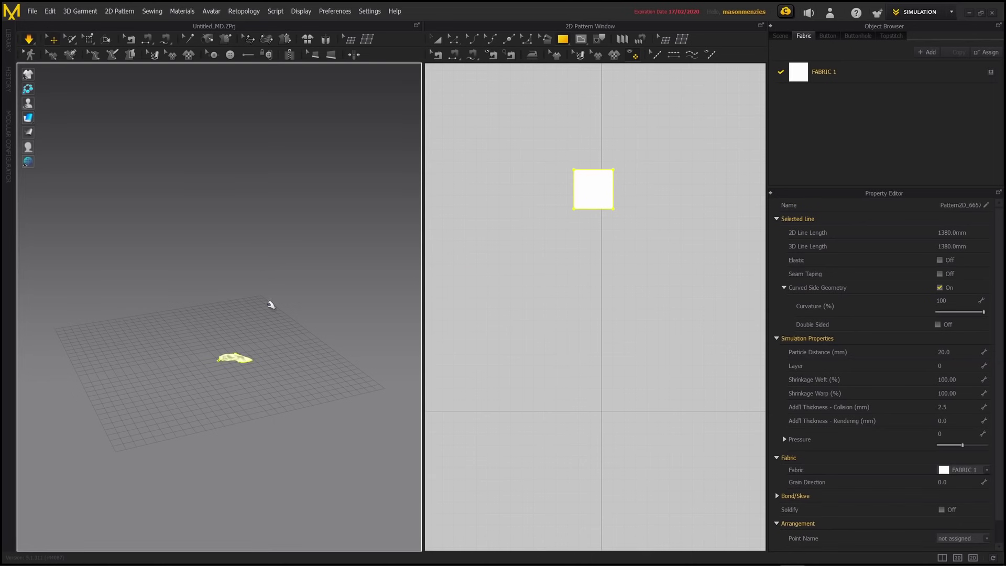
{"action": "scroll", "coordinate": [269, 359], "scroll_direction": "up", "scroll_amount": 5}
{"action": "middle_click_drag", "start_coordinate": [278, 402], "coordinate": [273, 319]}
{"action": "scroll", "coordinate": [272, 308], "scroll_direction": "up", "scroll_amount": 8}
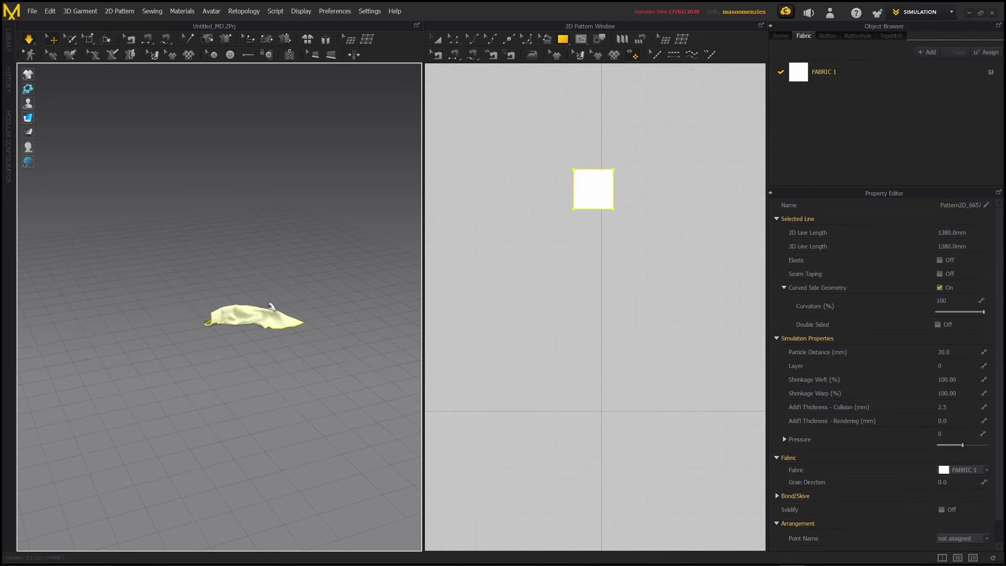
Pull the simulated fabric around above the ground grid, and stop the simulation.
{"action": "right_click_drag", "start_coordinate": [270, 337], "coordinate": [278, 351]}
{"action": "left_click", "coordinate": [283, 283]}
{"action": "mouse_move", "coordinate": [283, 283]}
{"action": "right_mouse_down"}
{"action": "mouse_move", "coordinate": [294, 303]}
{"action": "mouse_move", "coordinate": [345, 309]}
{"action": "mouse_move", "coordinate": [302, 288]}
{"action": "right_mouse_up"}
{"action": "left_click_drag", "start_coordinate": [292, 285], "coordinate": [270, 157]}
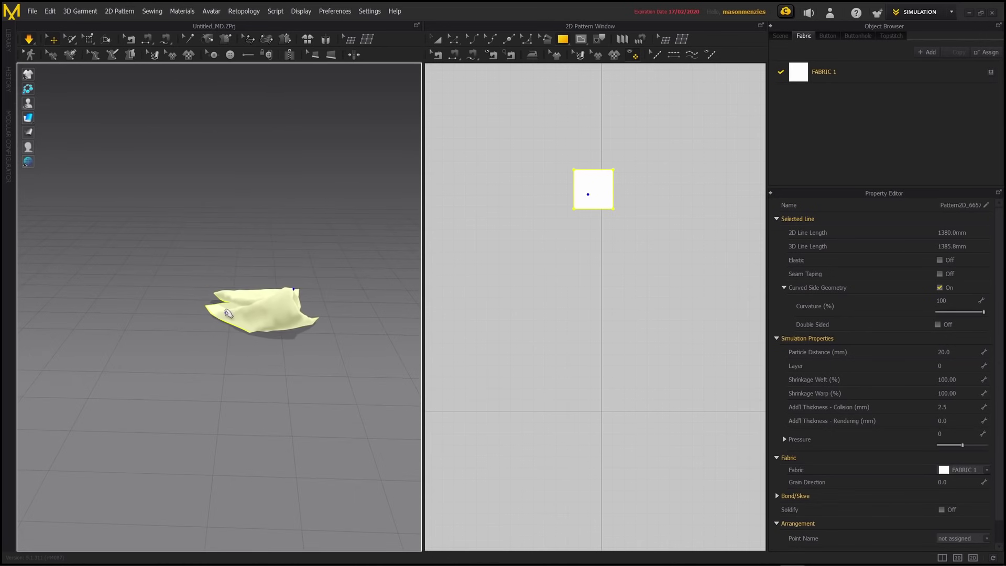
{"action": "left_click_drag", "start_coordinate": [219, 307], "coordinate": [265, 232]}
{"action": "left_click_drag", "start_coordinate": [266, 231], "coordinate": [85, 249]}
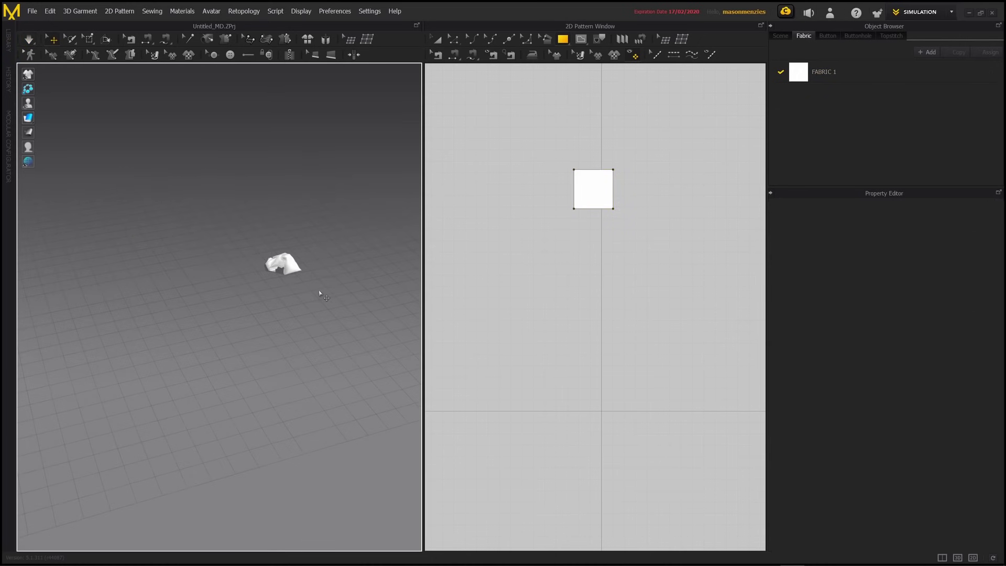
Reset the 3D arrangement of the crumpled square pattern to its flat, upright placement.
{"action": "right_click_drag", "start_coordinate": [319, 296], "coordinate": [299, 276]}
{"action": "right_click_drag", "start_coordinate": [563, 225], "coordinate": [562, 295]}
{"action": "right_click_drag", "start_coordinate": [328, 267], "coordinate": [308, 319]}
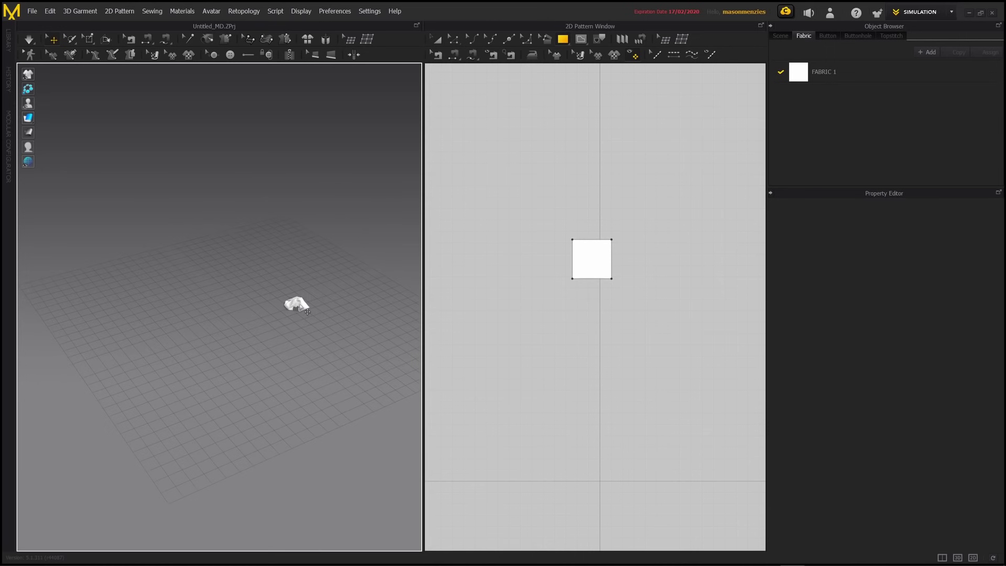
{"action": "left_click", "coordinate": [307, 311]}
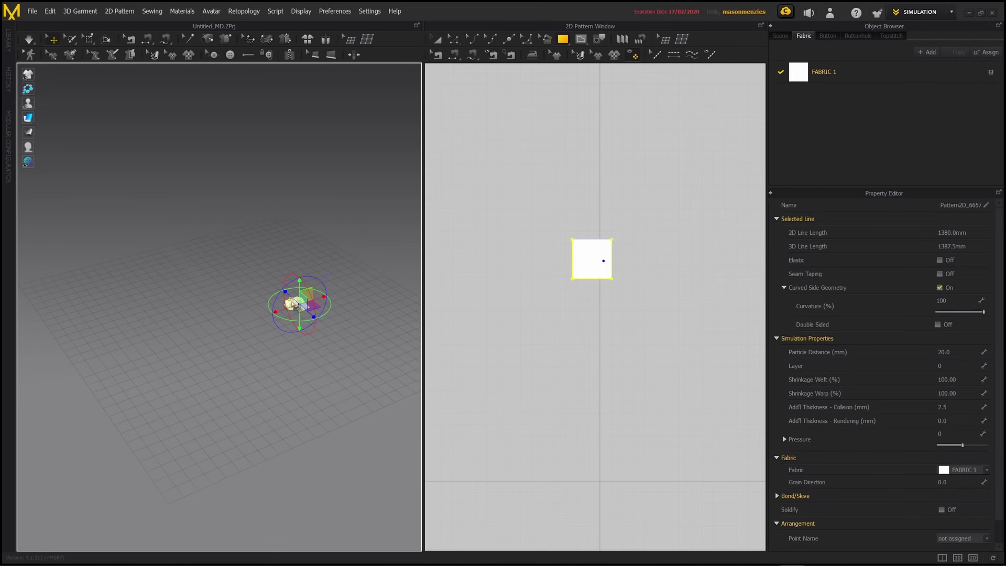
{"action": "right_click", "coordinate": [297, 308]}
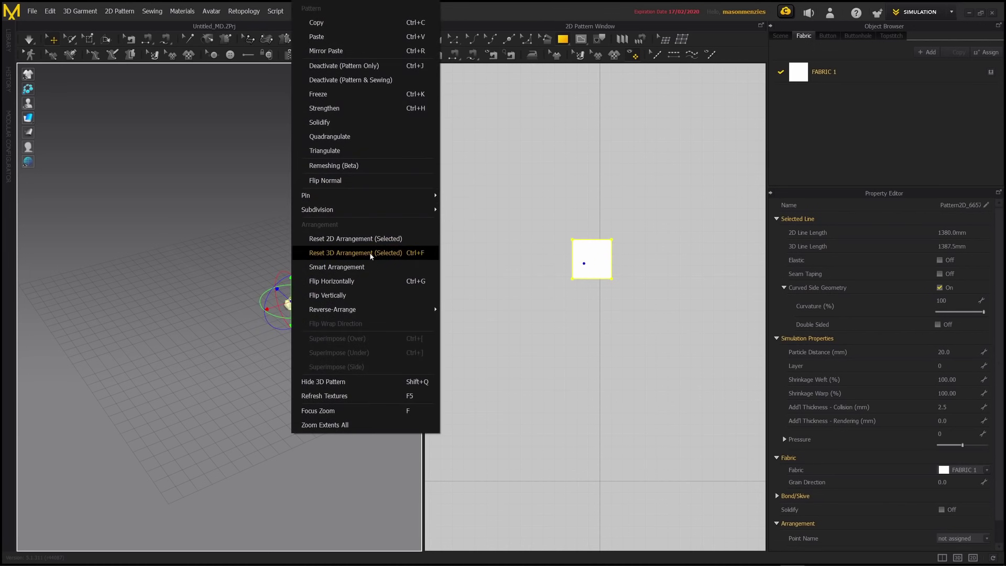
{"action": "left_click", "coordinate": [370, 253]}
{"action": "right_click_drag", "start_coordinate": [357, 256], "coordinate": [281, 189]}
{"action": "middle_click_drag", "start_coordinate": [281, 189], "coordinate": [319, 303]}
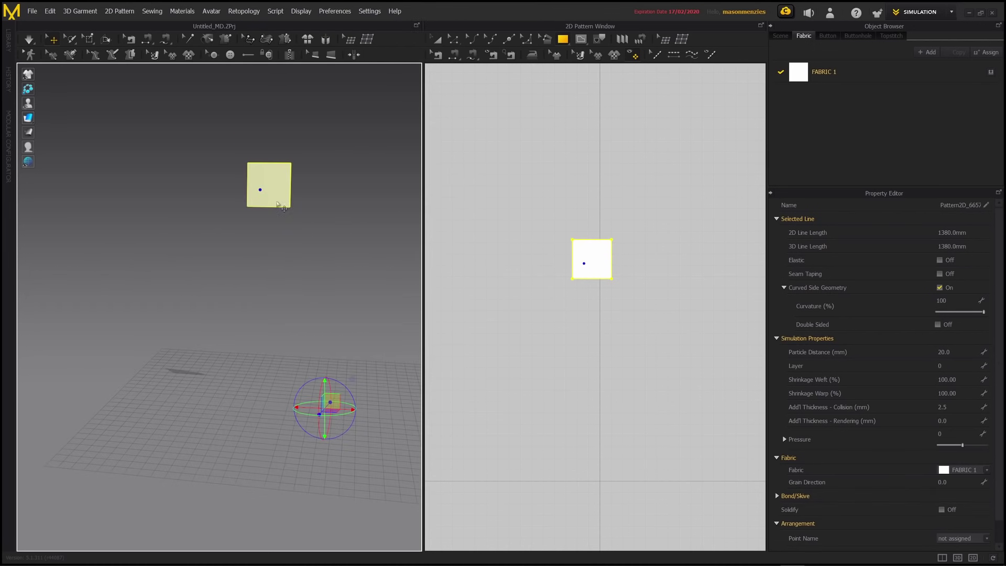
{"action": "left_click", "coordinate": [274, 195]}
{"action": "right_click_drag", "start_coordinate": [265, 218], "coordinate": [298, 273]}
{"action": "left_click", "coordinate": [386, 250]}
{"action": "right_click_drag", "start_coordinate": [386, 250], "coordinate": [330, 244]}
Duplicate the square pattern in the 2D pattern area and place the copy level with the original, a small gap to its right.
{"action": "middle_click_drag", "start_coordinate": [658, 261], "coordinate": [597, 271]}
{"action": "left_click", "coordinate": [444, 40]}
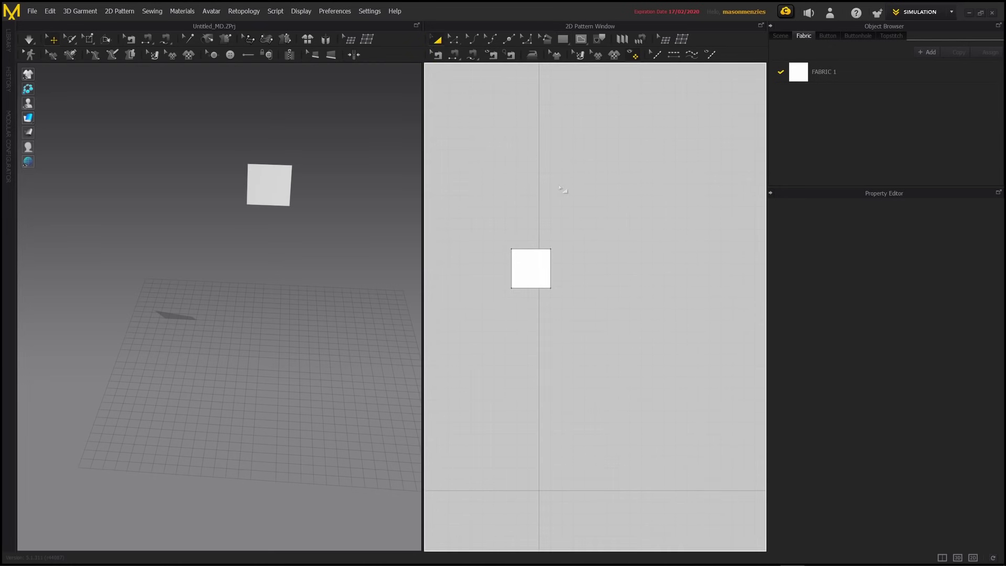
{"action": "left_click", "coordinate": [535, 263]}
{"action": "scroll", "coordinate": [551, 275], "scroll_direction": "down", "scroll_amount": 3}
{"action": "scroll", "coordinate": [553, 277], "scroll_direction": "up", "scroll_amount": 10}
{"action": "middle_click_drag", "start_coordinate": [552, 278], "coordinate": [636, 356]}
{"action": "scroll", "coordinate": [635, 356], "scroll_direction": "down", "scroll_amount": 2}
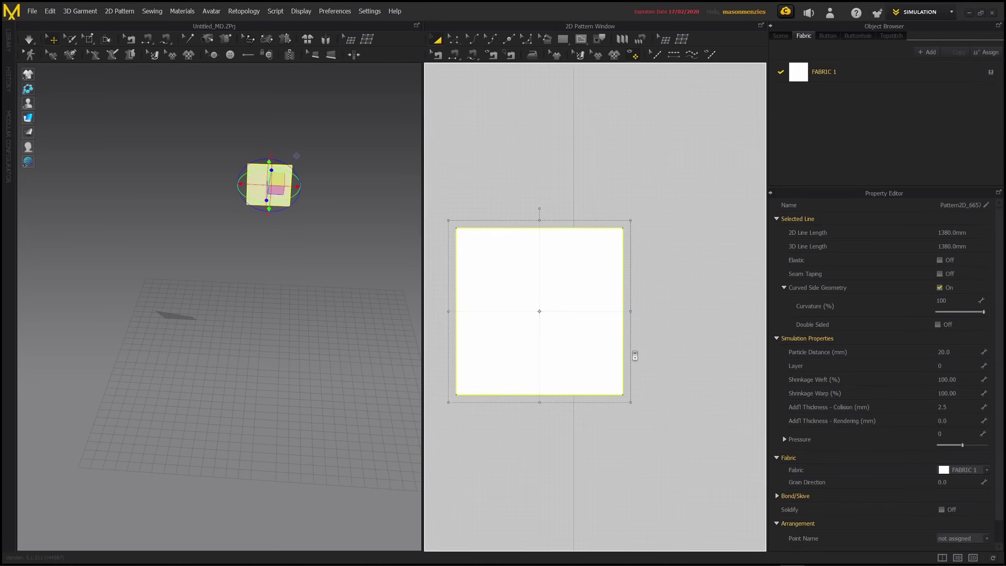
{"action": "scroll", "coordinate": [634, 356], "scroll_direction": "down", "scroll_amount": 2}
{"action": "left_click_drag", "start_coordinate": [423, 299], "coordinate": [256, 292]}
{"action": "middle_click_drag", "start_coordinate": [572, 309], "coordinate": [485, 307]}
{"action": "scroll", "coordinate": [495, 288], "scroll_direction": "down", "scroll_amount": 2}
{"action": "scroll", "coordinate": [522, 303], "scroll_direction": "down", "scroll_amount": 1}
{"action": "scroll", "coordinate": [485, 306], "scroll_direction": "up", "scroll_amount": 2}
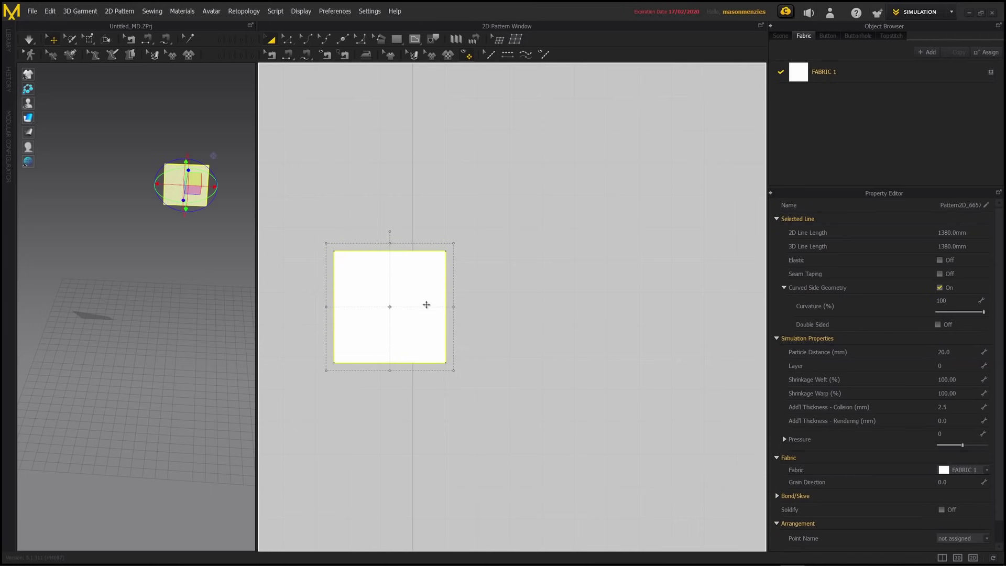
{"action": "key", "text": "ctrl+c"}
{"action": "key", "text": "ctrl+v"}
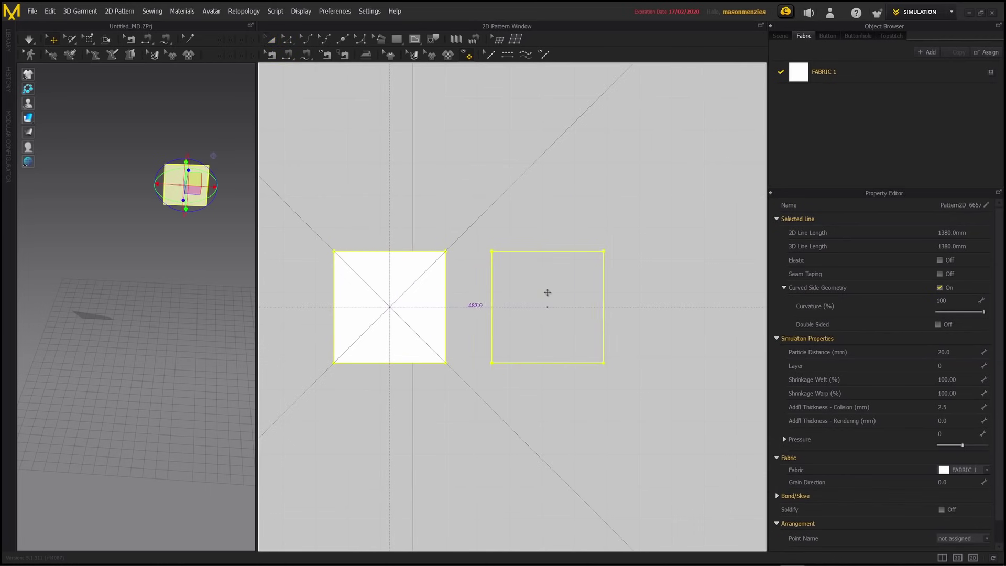
{"action": "left_click", "coordinate": [515, 303]}
Turn the copied square about 180° around its vertical axis in 3D and move it parallel behind the original.
{"action": "right_click_drag", "start_coordinate": [177, 252], "coordinate": [199, 239]}
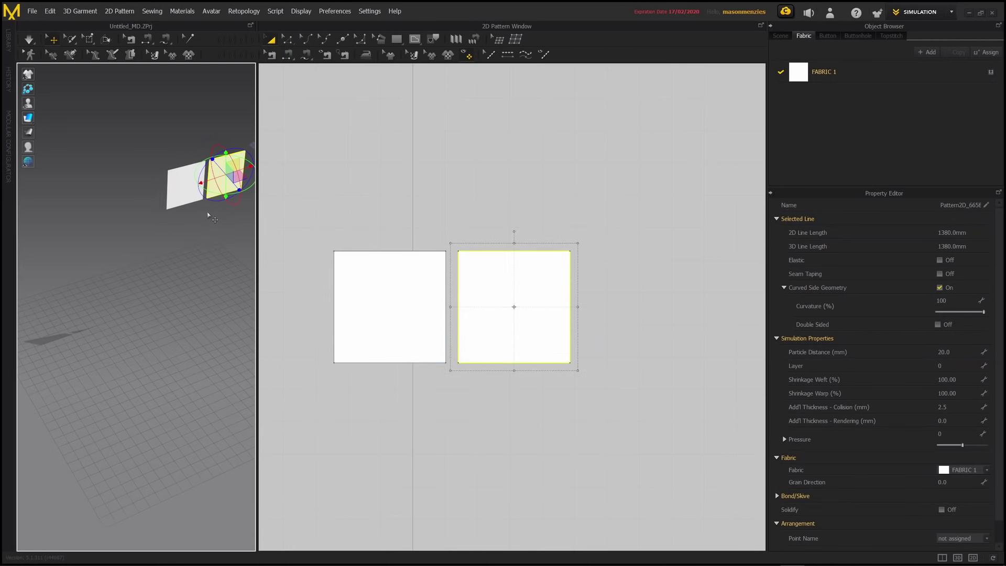
{"action": "middle_click_drag", "start_coordinate": [196, 238], "coordinate": [136, 320]}
{"action": "scroll", "coordinate": [144, 307], "scroll_direction": "up", "scroll_amount": 2}
{"action": "middle_click_drag", "start_coordinate": [162, 273], "coordinate": [147, 302]}
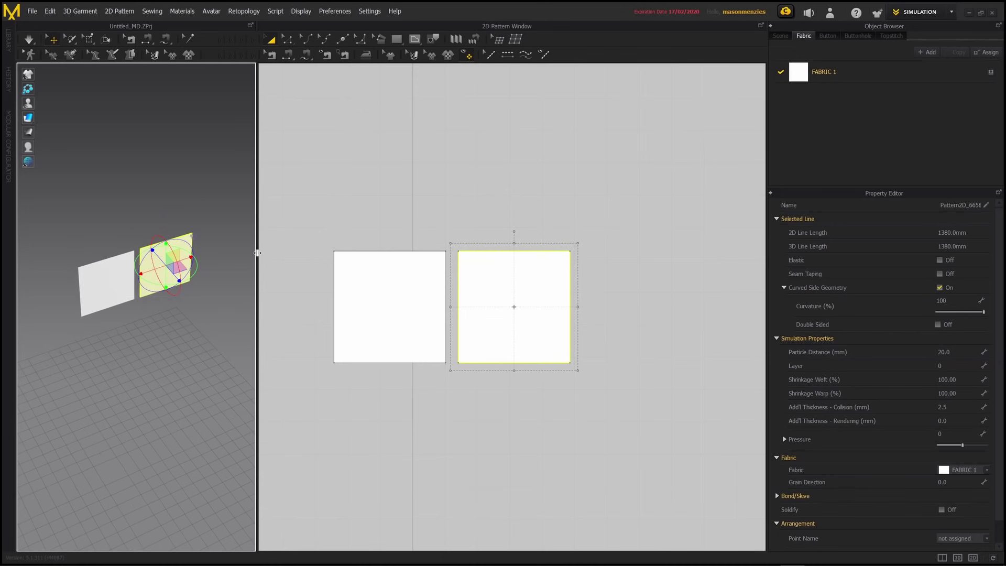
{"action": "left_click_drag", "start_coordinate": [257, 253], "coordinate": [507, 273]}
{"action": "right_click_drag", "start_coordinate": [328, 329], "coordinate": [341, 315]}
{"action": "middle_click_drag", "start_coordinate": [341, 315], "coordinate": [330, 384]}
{"action": "scroll", "coordinate": [330, 384], "scroll_direction": "up", "scroll_amount": 3}
{"action": "right_click_drag", "start_coordinate": [326, 384], "coordinate": [334, 391]}
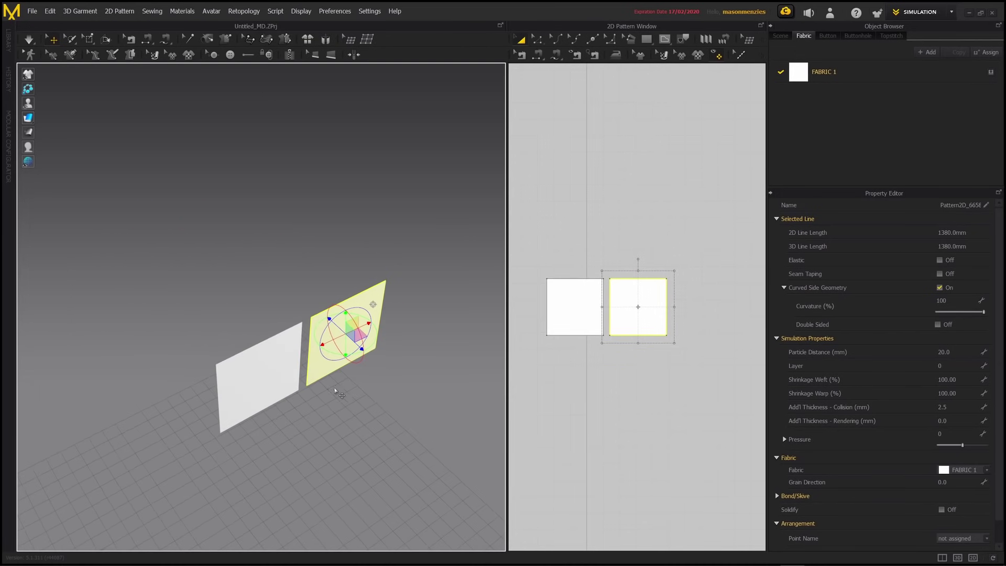
{"action": "left_click_drag", "start_coordinate": [335, 354], "coordinate": [377, 257]}
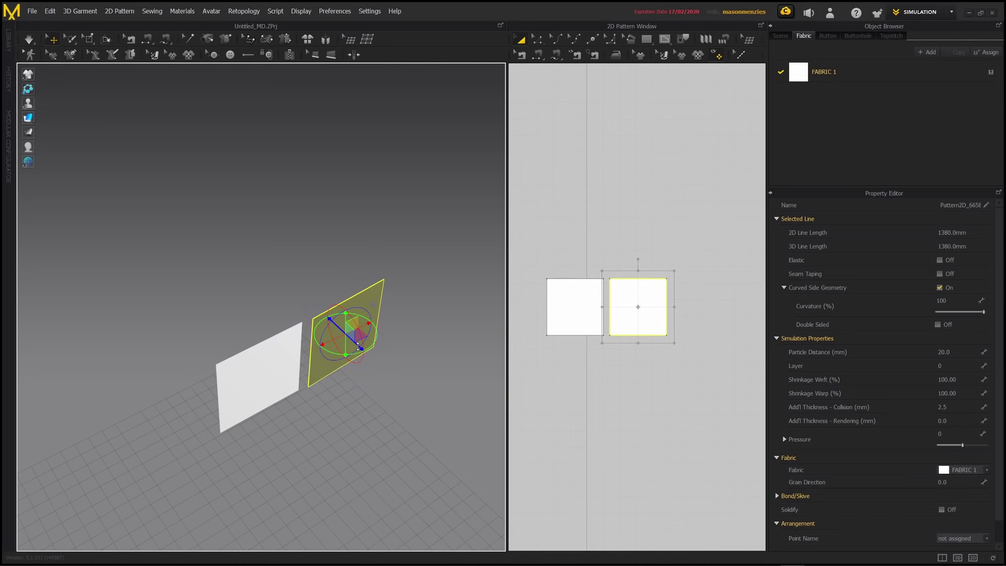
{"action": "left_click_drag", "start_coordinate": [358, 346], "coordinate": [250, 346]}
{"action": "left_click", "coordinate": [341, 346]}
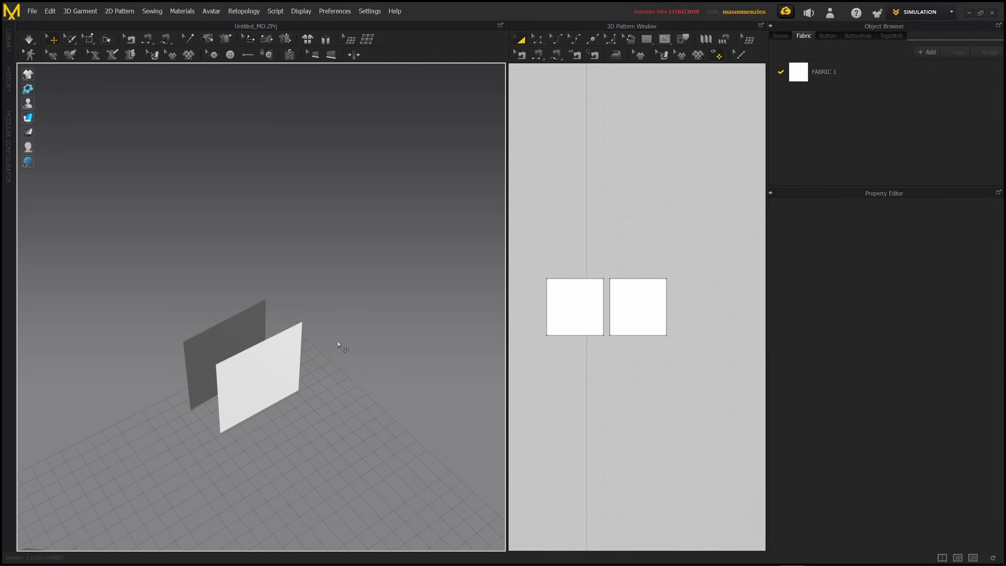
Examine how the two squares face each other in 3D and how they sit side by side in the 2D layout.
{"action": "right_click_drag", "start_coordinate": [320, 354], "coordinate": [292, 344]}
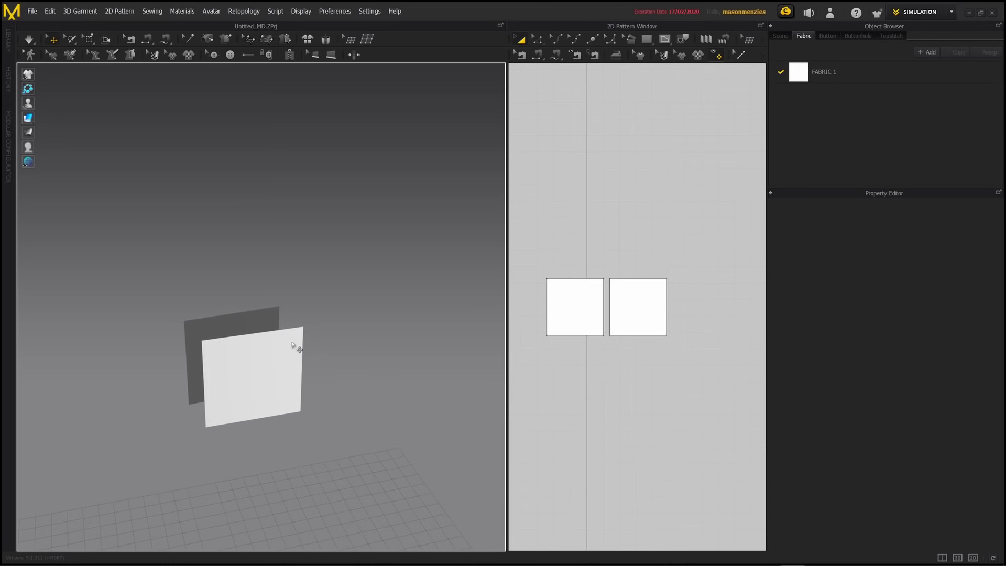
{"action": "scroll", "coordinate": [624, 315], "scroll_direction": "down", "scroll_amount": 5}
{"action": "scroll", "coordinate": [593, 325], "scroll_direction": "up", "scroll_amount": 12}
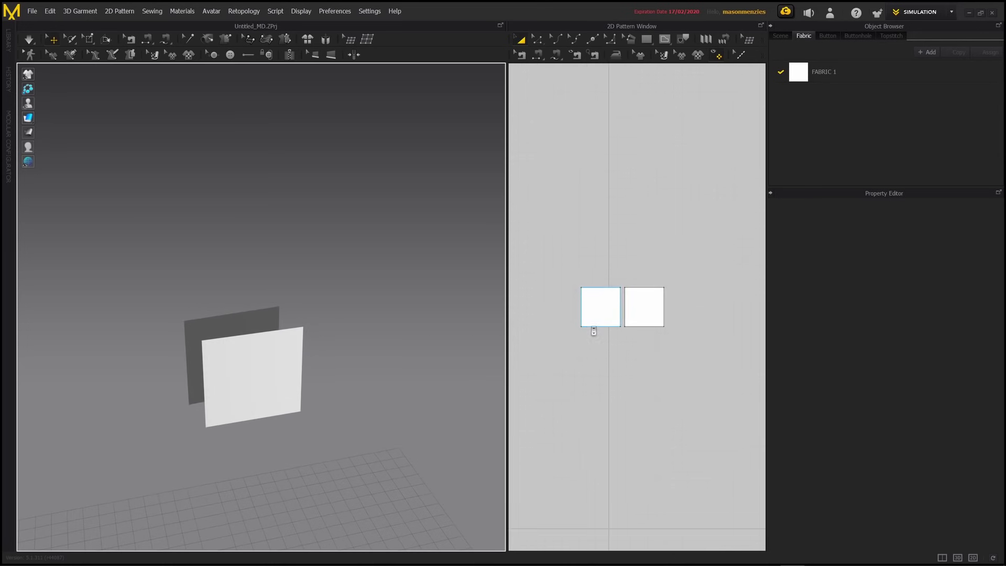
{"action": "middle_click_drag", "start_coordinate": [643, 301], "coordinate": [577, 352]}
{"action": "scroll", "coordinate": [578, 353], "scroll_direction": "down", "scroll_amount": 3}
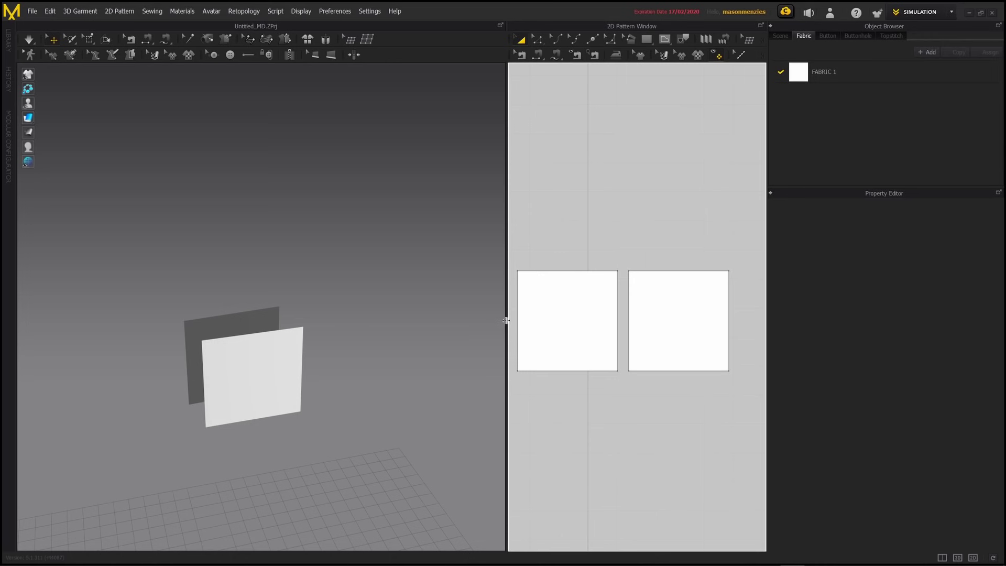
{"action": "left_click_drag", "start_coordinate": [506, 320], "coordinate": [365, 336]}
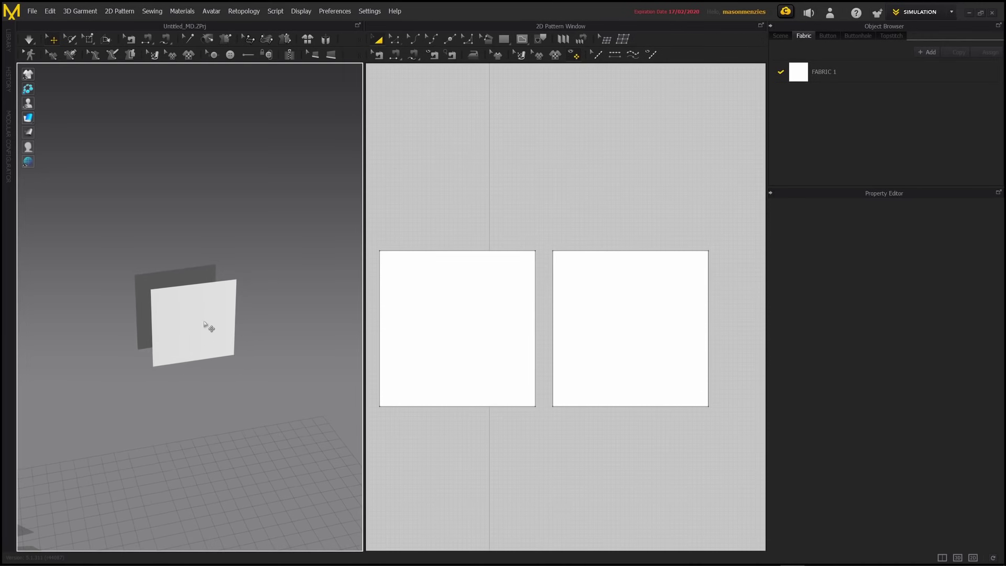
{"action": "right_click_drag", "start_coordinate": [204, 325], "coordinate": [249, 321]}
{"action": "right_click", "coordinate": [249, 322]}
{"action": "left_click", "coordinate": [199, 194]}
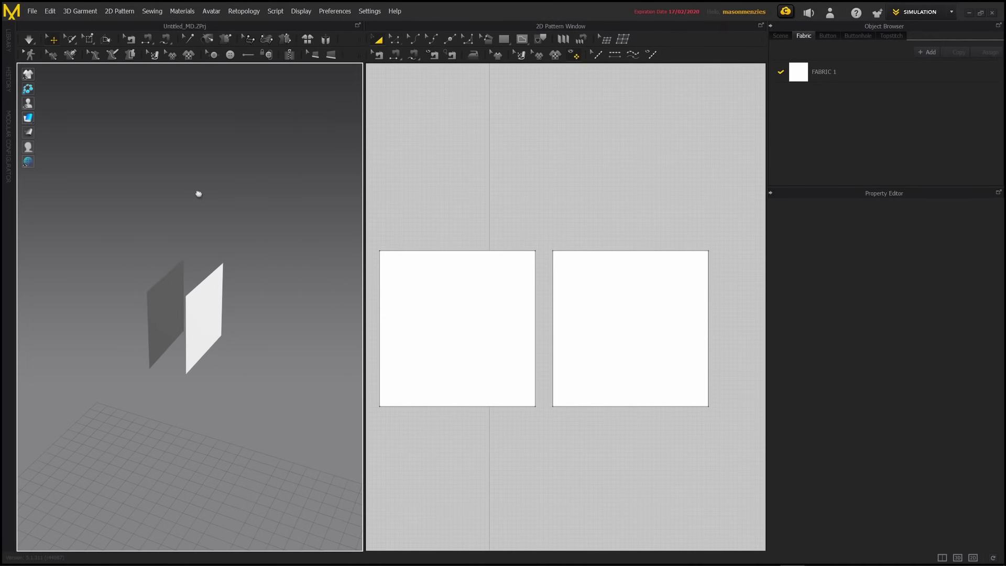
{"action": "middle_click_drag", "start_coordinate": [199, 193], "coordinate": [197, 191]}
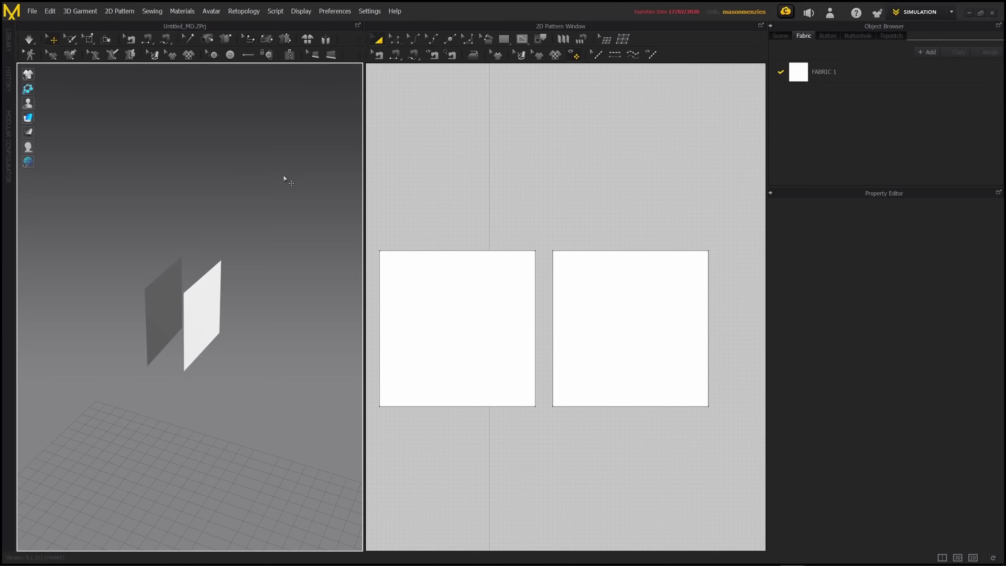
{"action": "middle_click_drag", "start_coordinate": [526, 290], "coordinate": [612, 301]}
{"action": "scroll", "coordinate": [612, 301], "scroll_direction": "up", "scroll_amount": 3}
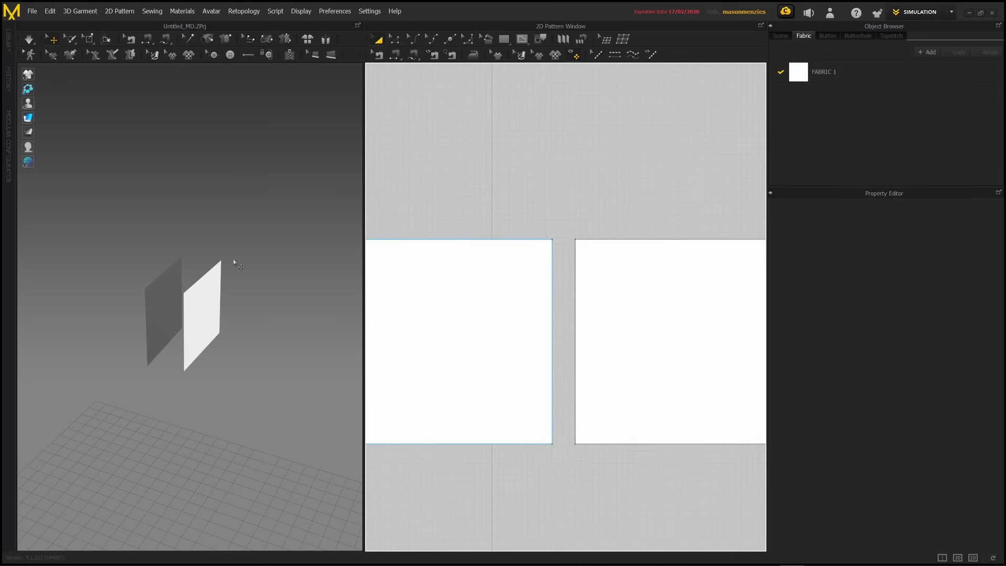
{"action": "right_click_drag", "start_coordinate": [234, 262], "coordinate": [222, 247]}
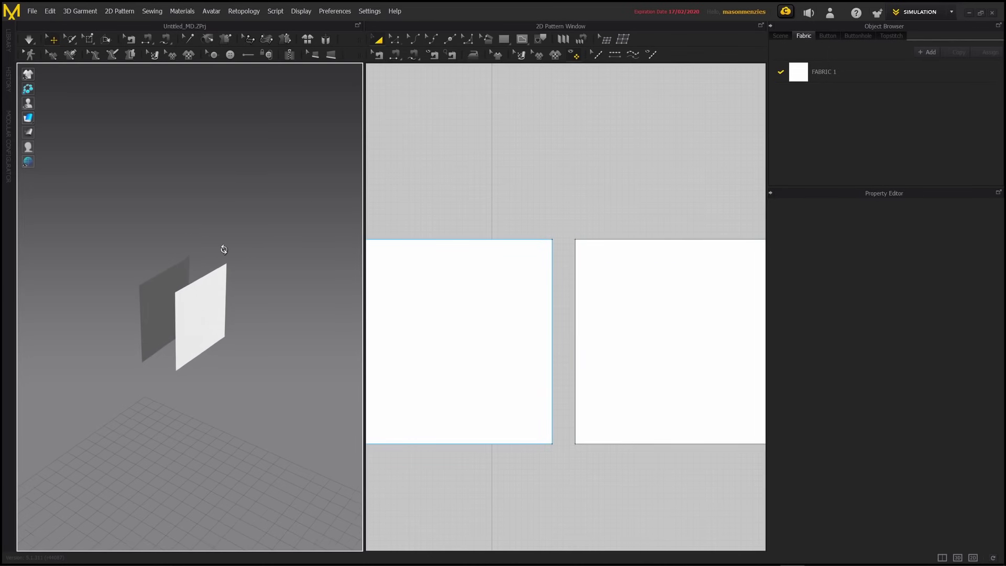
Sew the top edge of the rear square to the top edge of the front square in 3D with Segment Sewing.
{"action": "left_click", "coordinate": [150, 42]}
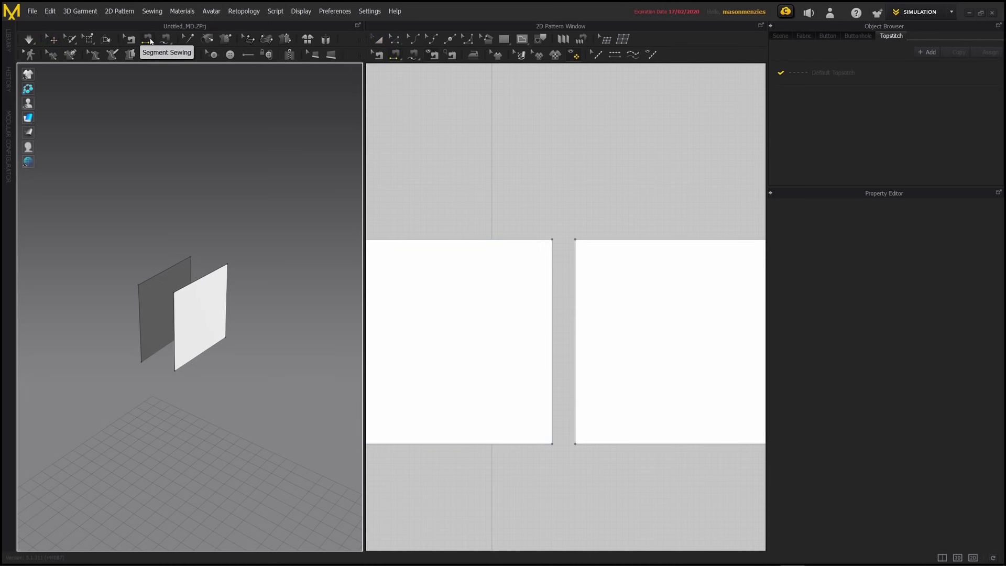
{"action": "right_click_drag", "start_coordinate": [218, 152], "coordinate": [184, 234]}
{"action": "scroll", "coordinate": [210, 236], "scroll_direction": "up", "scroll_amount": 4}
{"action": "middle_click_drag", "start_coordinate": [184, 233], "coordinate": [206, 282]}
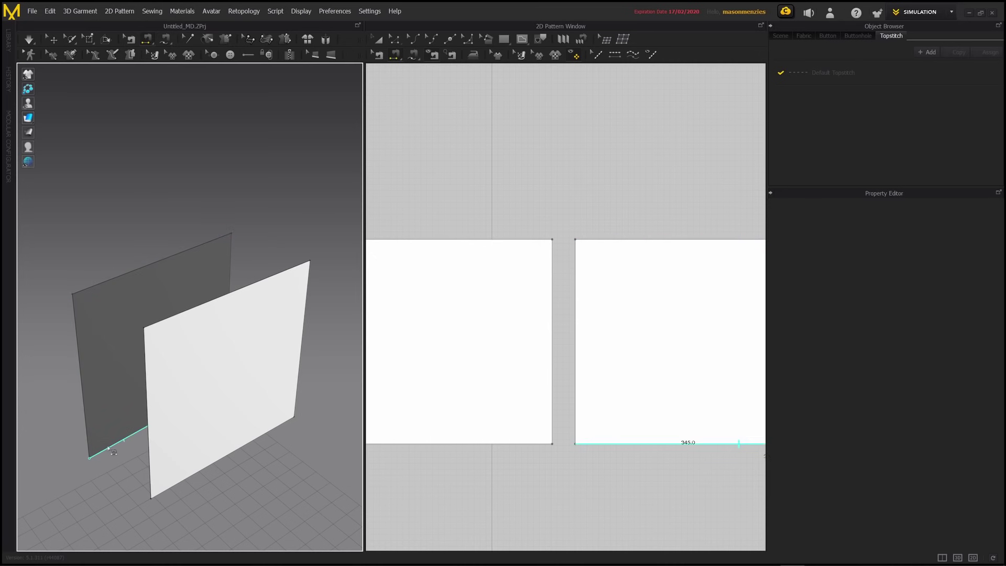
{"action": "right_click_drag", "start_coordinate": [212, 251], "coordinate": [221, 268]}
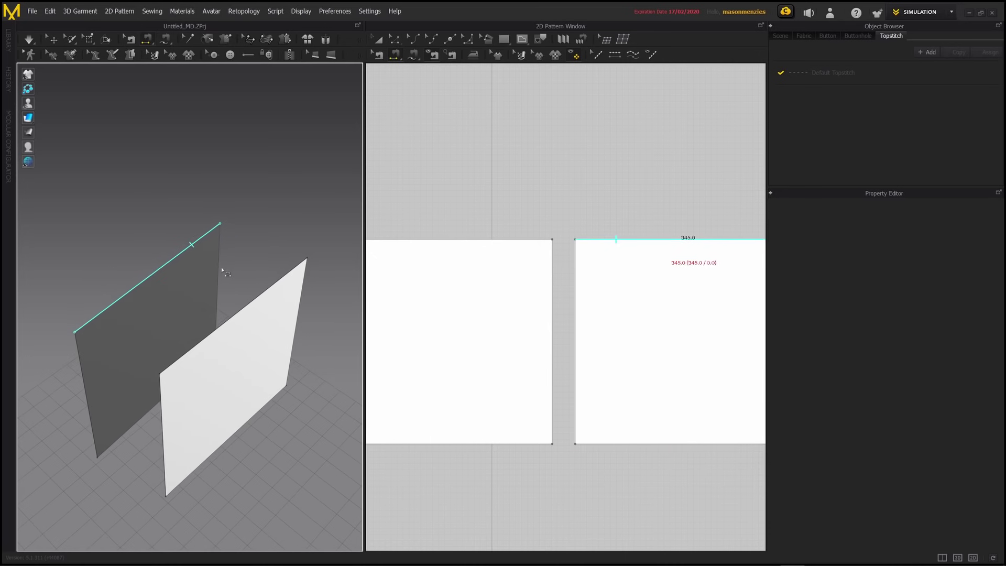
{"action": "left_click", "coordinate": [231, 227]}
{"action": "left_click", "coordinate": [287, 281]}
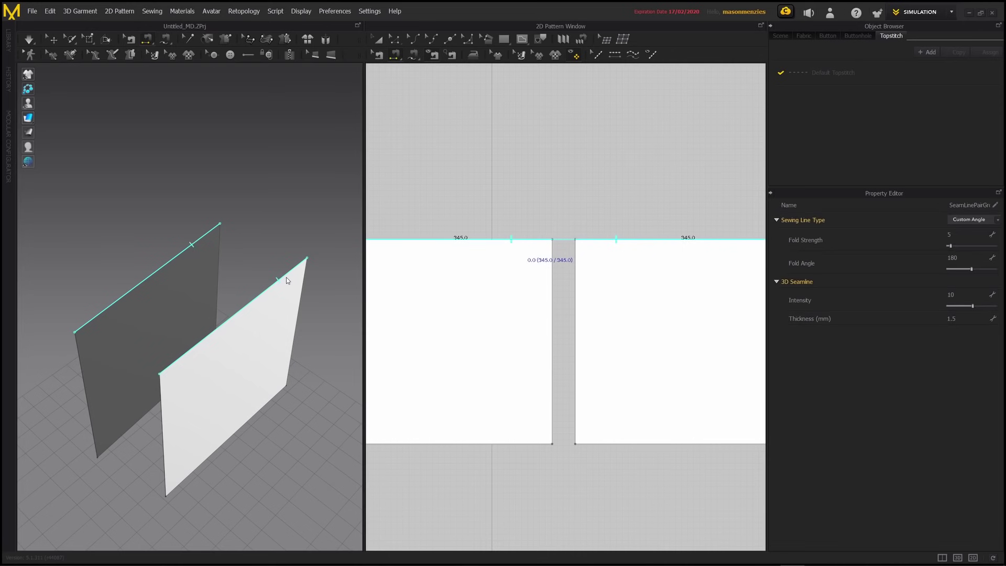
Sew the right edge of the right-hand square to the left edge of the left-hand square in the 2D layout.
{"action": "right_click_drag", "start_coordinate": [292, 285], "coordinate": [141, 245]}
{"action": "right_click_drag", "start_coordinate": [203, 282], "coordinate": [271, 321]}
{"action": "right_click_drag", "start_coordinate": [257, 356], "coordinate": [254, 315]}
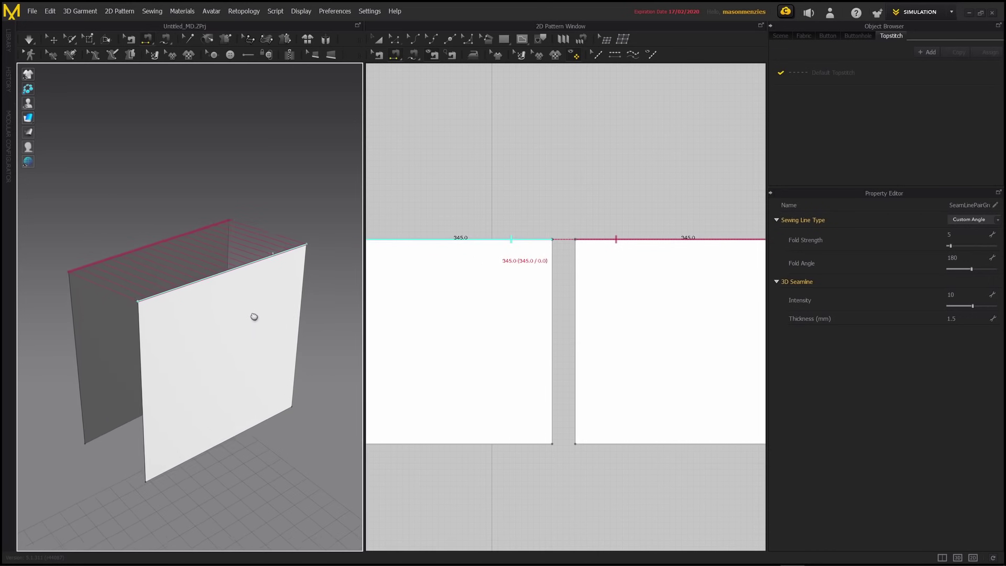
{"action": "right_click_drag", "start_coordinate": [285, 280], "coordinate": [356, 309]}
{"action": "scroll", "coordinate": [566, 285], "scroll_direction": "up", "scroll_amount": 3}
{"action": "scroll", "coordinate": [596, 288], "scroll_direction": "down", "scroll_amount": 5}
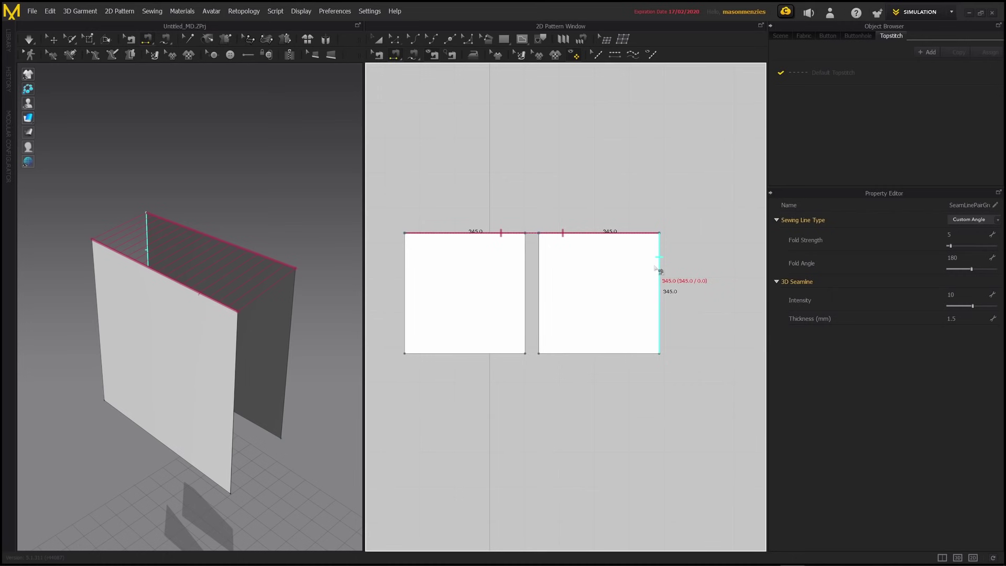
{"action": "right_click_drag", "start_coordinate": [660, 271], "coordinate": [685, 269]}
{"action": "left_click", "coordinate": [684, 269]}
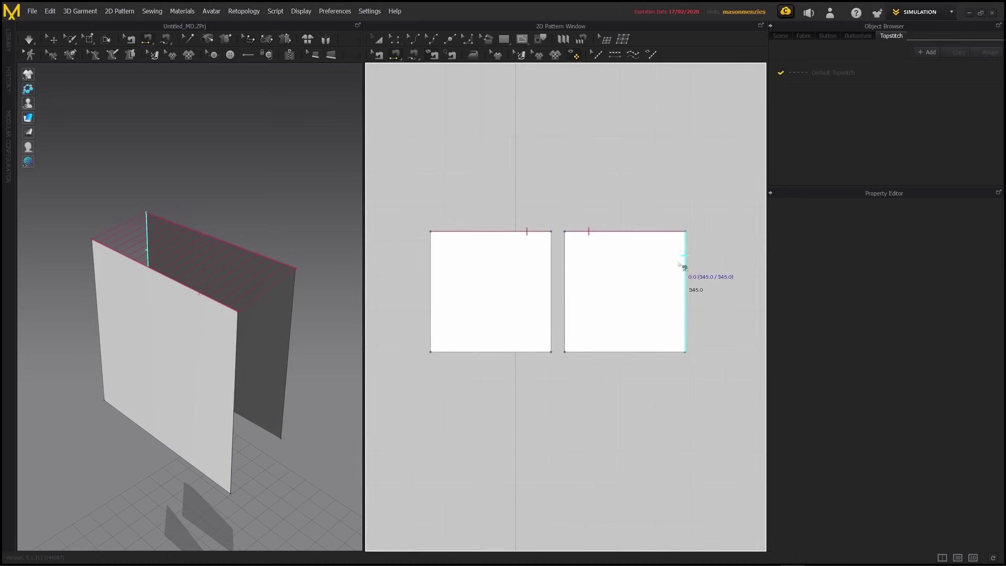
{"action": "left_click", "coordinate": [430, 260]}
Sew together the two side edges that face each other across the gap in the 2D layout.
{"action": "right_click_drag", "start_coordinate": [123, 298], "coordinate": [180, 304]}
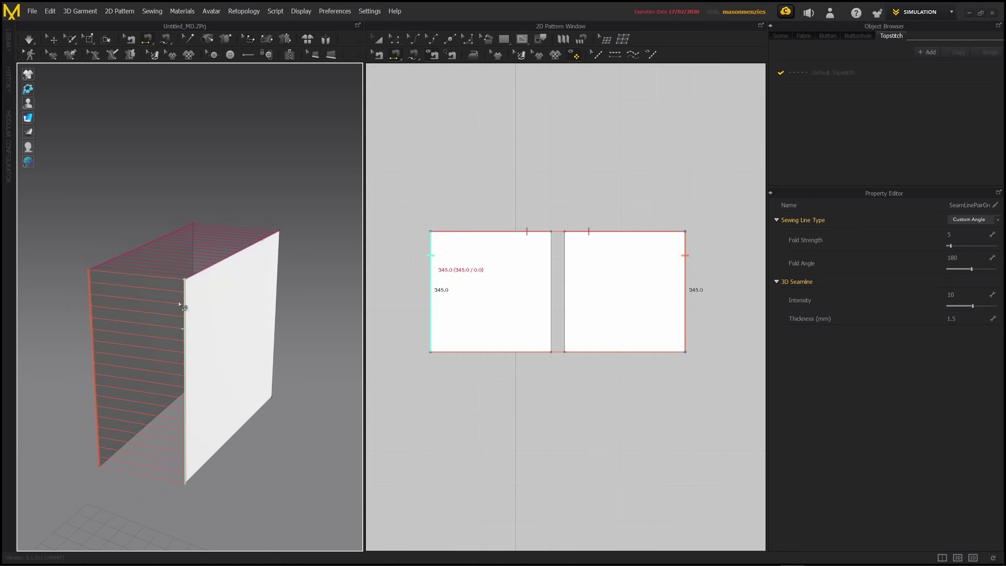
{"action": "right_click_drag", "start_coordinate": [299, 321], "coordinate": [262, 272]}
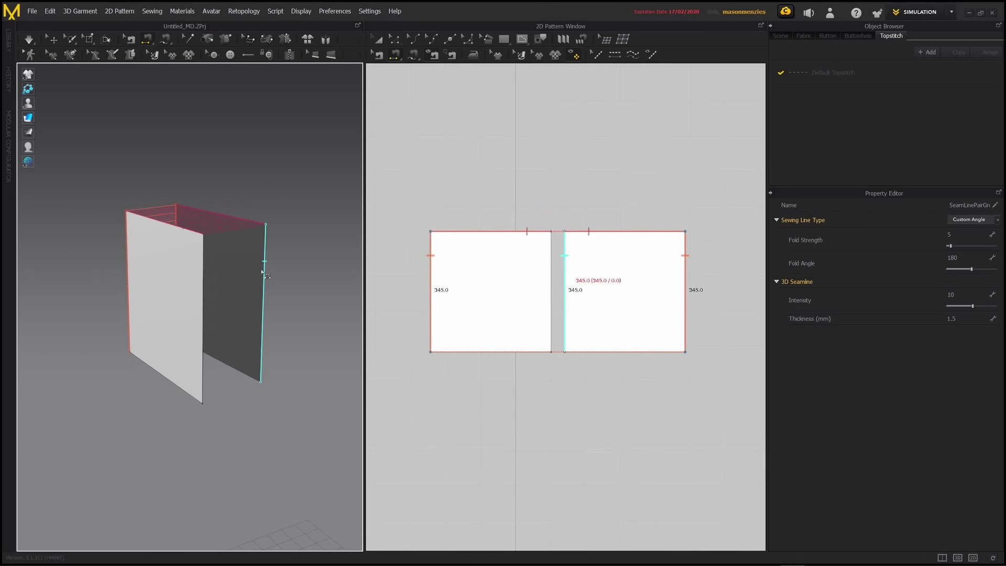
{"action": "left_click", "coordinate": [550, 278]}
{"action": "left_click", "coordinate": [566, 262]}
Try to sew the bottom edges of the two squares together, starting from the right-hand square.
{"action": "left_click", "coordinate": [650, 352]}
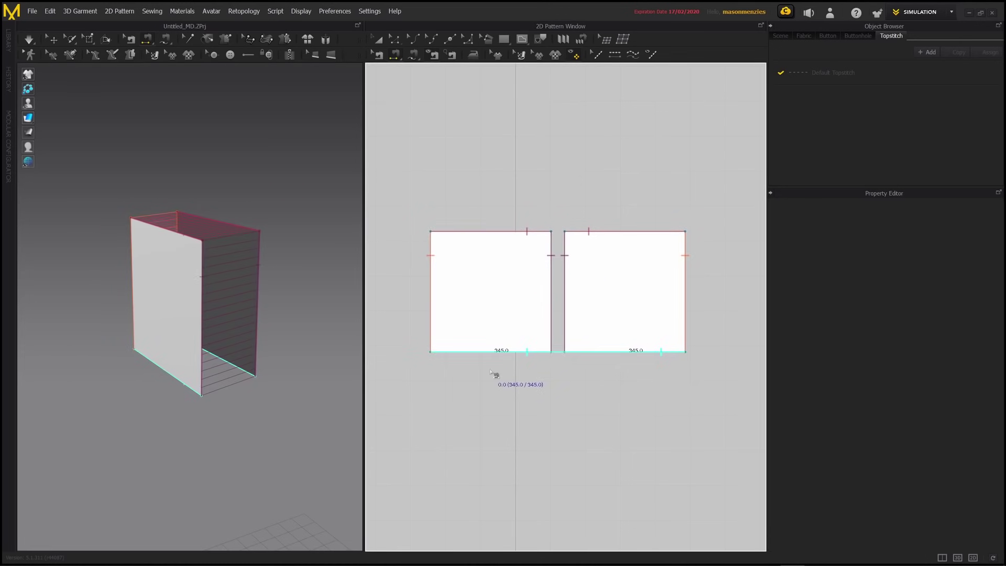
{"action": "left_click", "coordinate": [474, 356]}
{"action": "right_click_drag", "start_coordinate": [265, 371], "coordinate": [249, 331]}
{"action": "scroll", "coordinate": [278, 370], "scroll_direction": "down", "scroll_amount": 3}
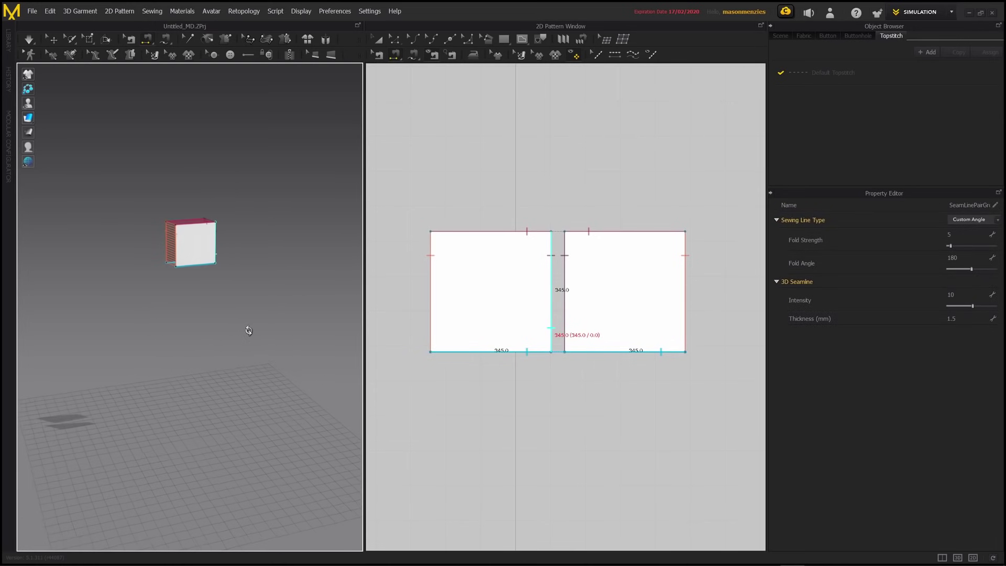
Simulate the sewn squares so they fall to the ground, and pull on the fabric in 3D.
{"action": "key", "text": "space"}
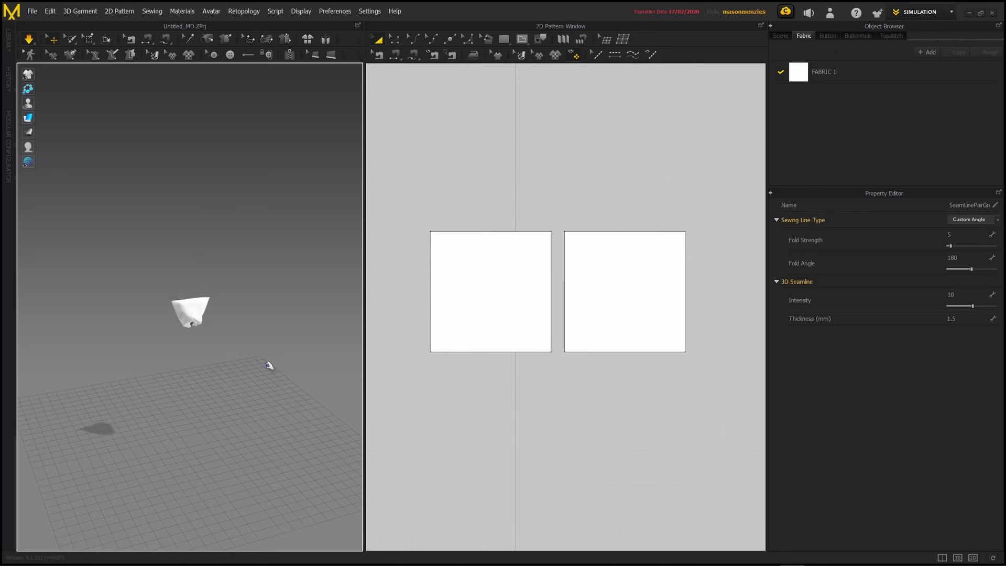
{"action": "right_click_drag", "start_coordinate": [230, 420], "coordinate": [167, 407]}
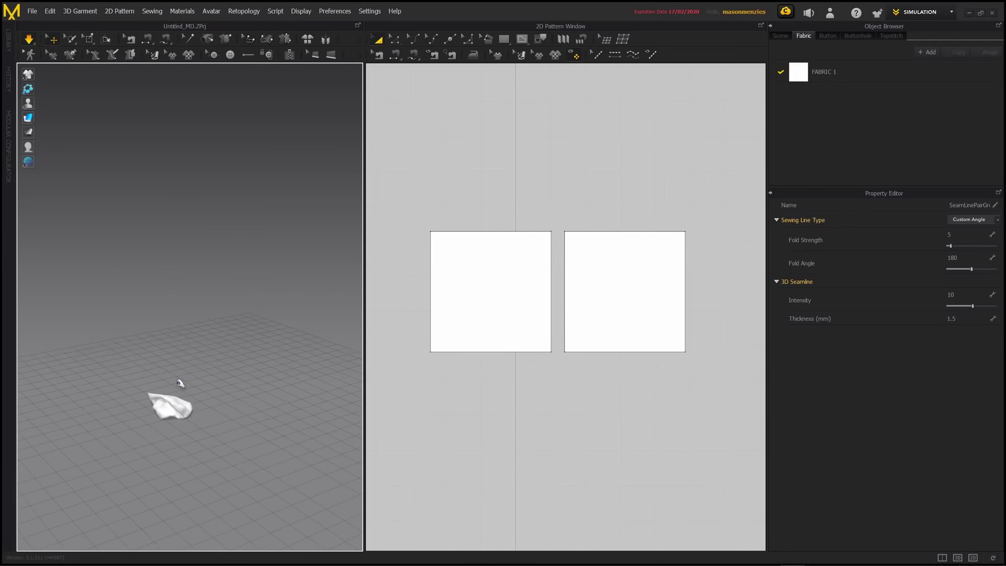
{"action": "left_click_drag", "start_coordinate": [166, 407], "coordinate": [187, 353]}
{"action": "left_click", "coordinate": [243, 388]}
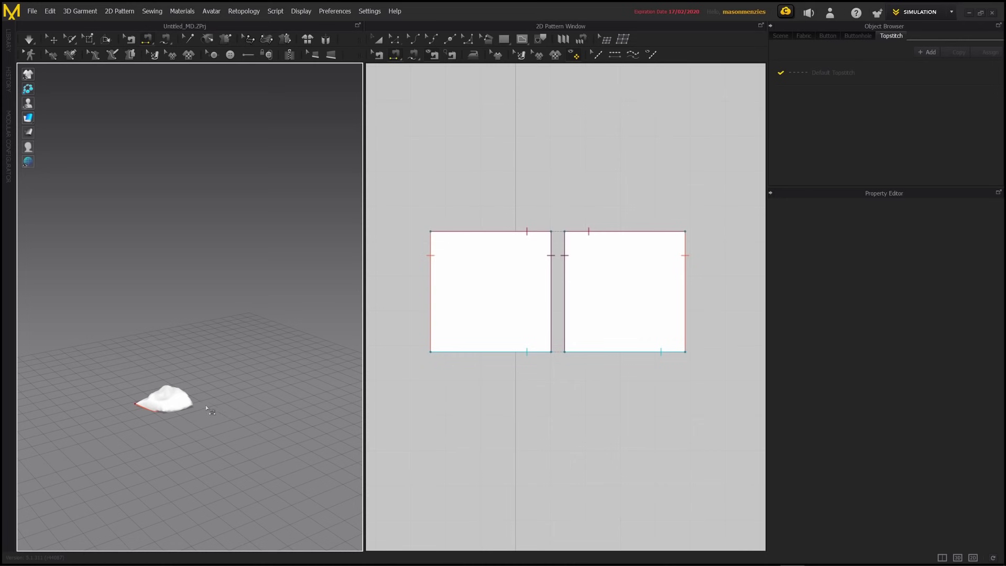
Undo the simulation and fabric pull to return the squares to their upright parallel arrangement.
{"action": "right_click_drag", "start_coordinate": [209, 410], "coordinate": [247, 368]}
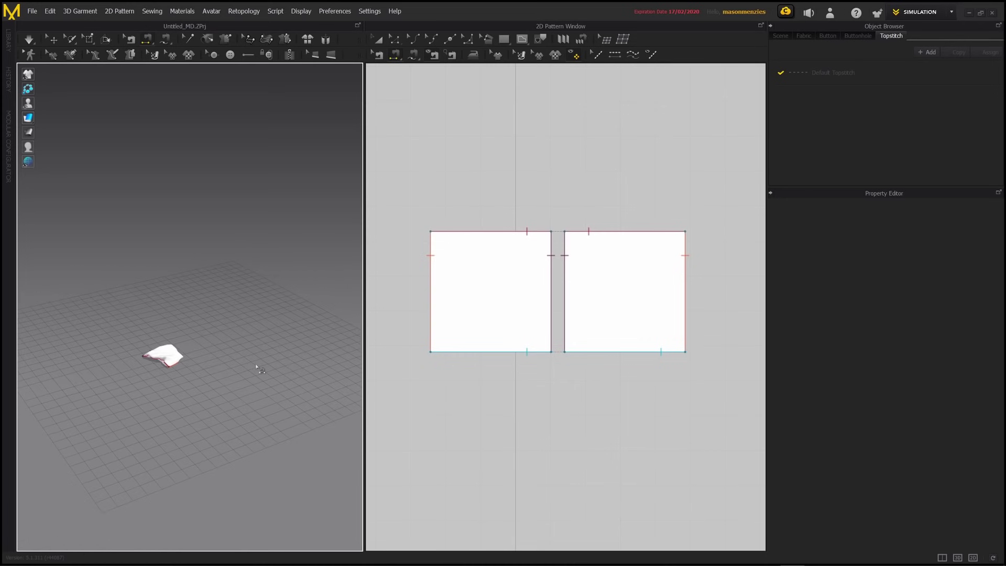
{"action": "key", "text": "ctrl+z"}
{"action": "key", "text": "ctrl+z"}
{"action": "key", "text": "ctrl+z"}
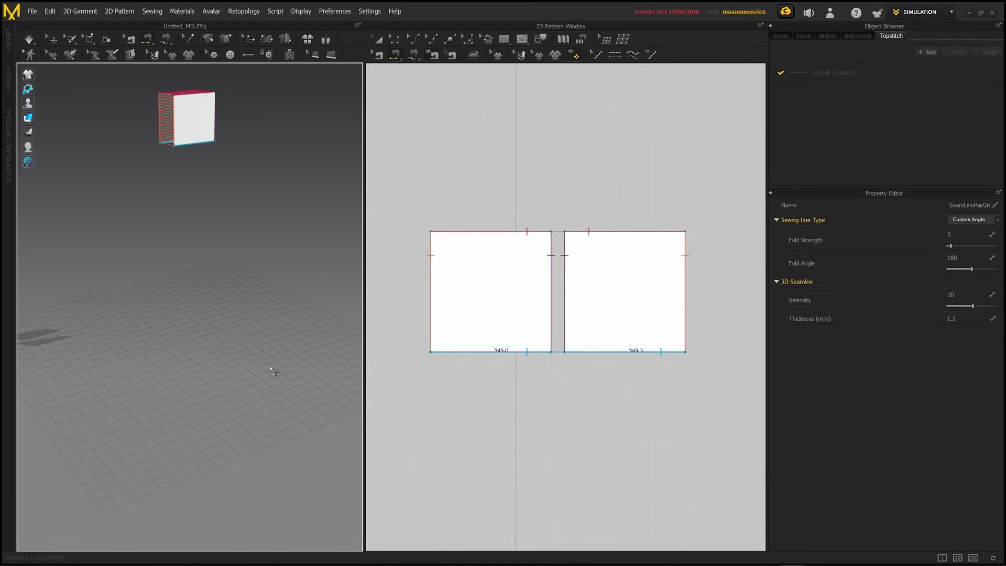
Examine the bottom seam between the squares from below in 3D and its notch positions in the 2D layout.
{"action": "right_click_drag", "start_coordinate": [269, 366], "coordinate": [205, 318]}
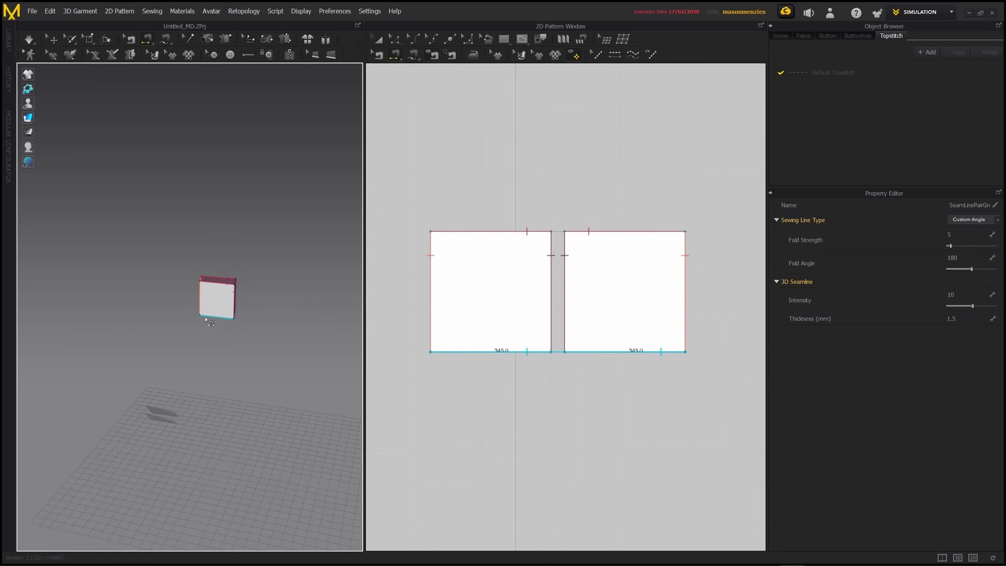
{"action": "scroll", "coordinate": [208, 320], "scroll_direction": "up", "scroll_amount": 6}
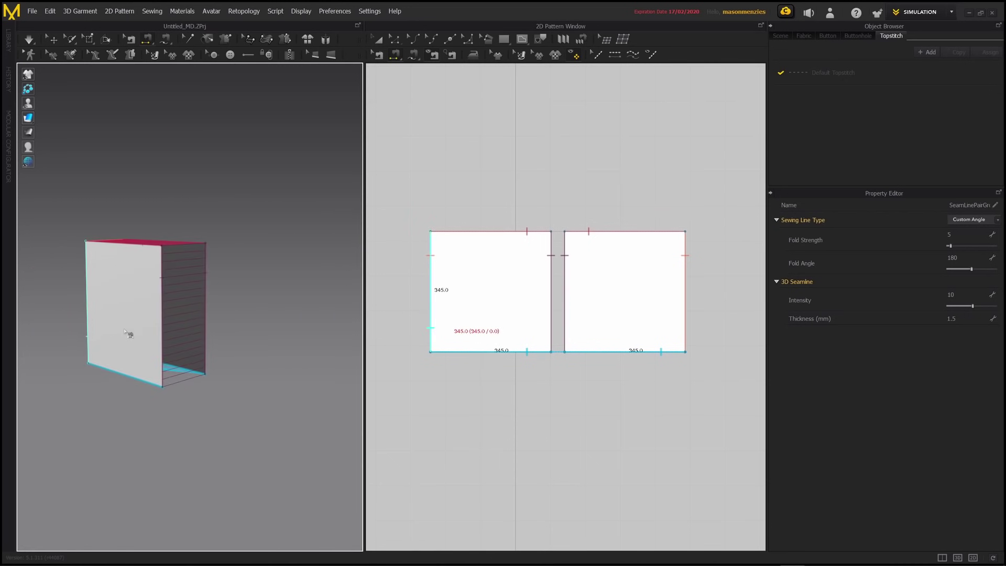
{"action": "scroll", "coordinate": [158, 336], "scroll_direction": "up", "scroll_amount": 1}
{"action": "mouse_move", "coordinate": [149, 354]}
{"action": "right_mouse_down"}
{"action": "mouse_move", "coordinate": [224, 336]}
{"action": "mouse_move", "coordinate": [200, 348]}
{"action": "mouse_move", "coordinate": [193, 321]}
{"action": "right_mouse_up"}
{"action": "scroll", "coordinate": [193, 320], "scroll_direction": "up", "scroll_amount": 3}
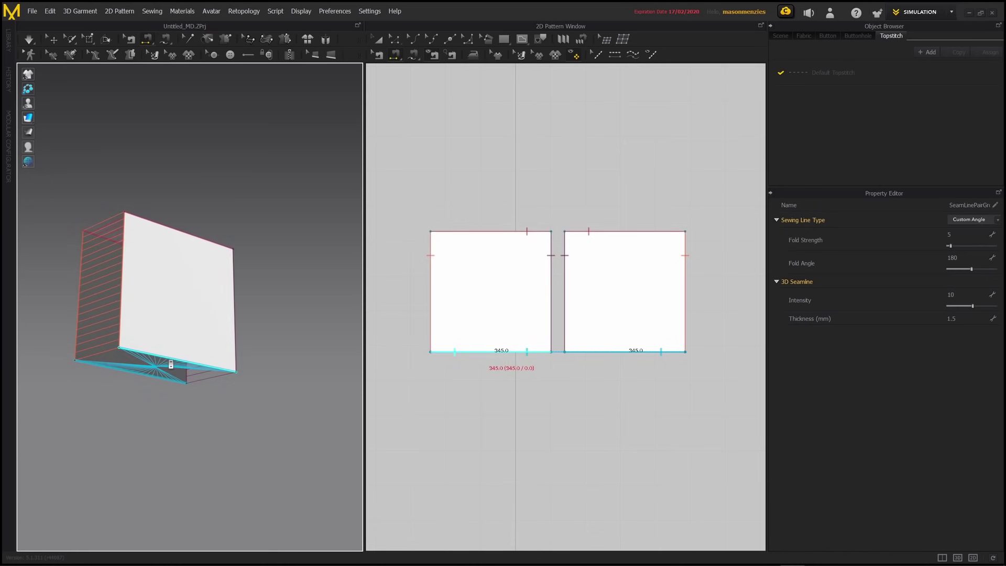
{"action": "left_click", "coordinate": [53, 40]}
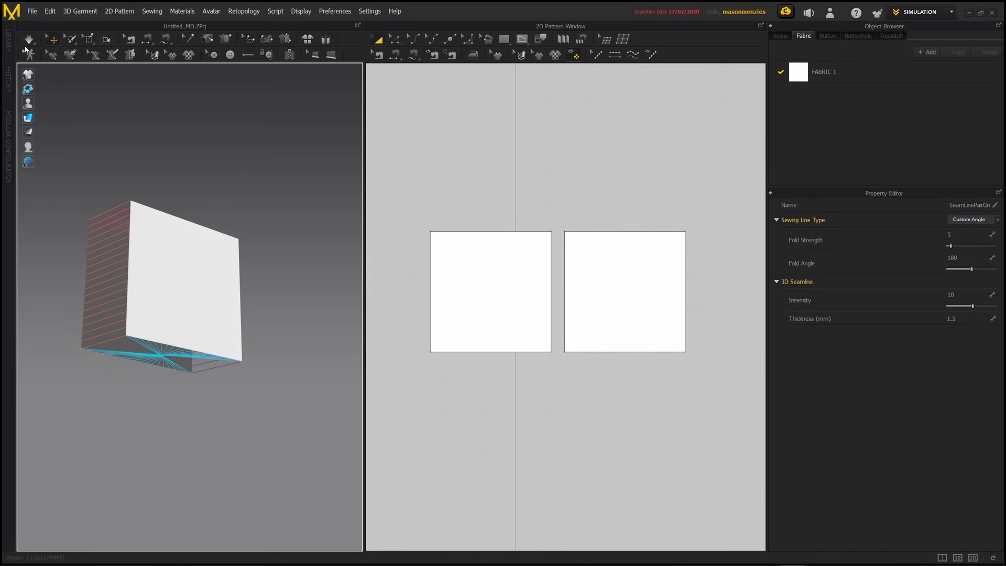
{"action": "left_click", "coordinate": [202, 276]}
{"action": "right_click_drag", "start_coordinate": [202, 276], "coordinate": [123, 338]}
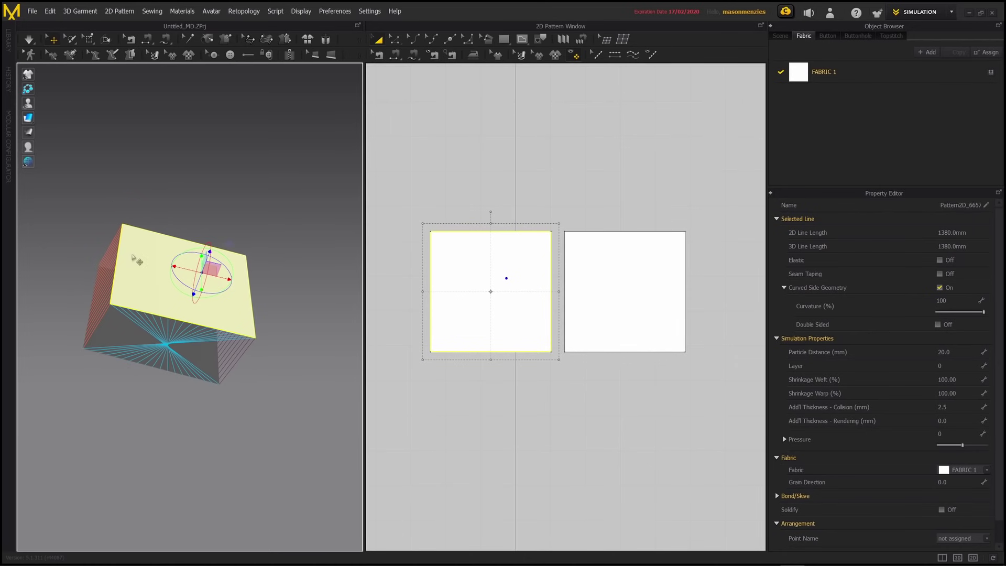
{"action": "left_click", "coordinate": [150, 44]}
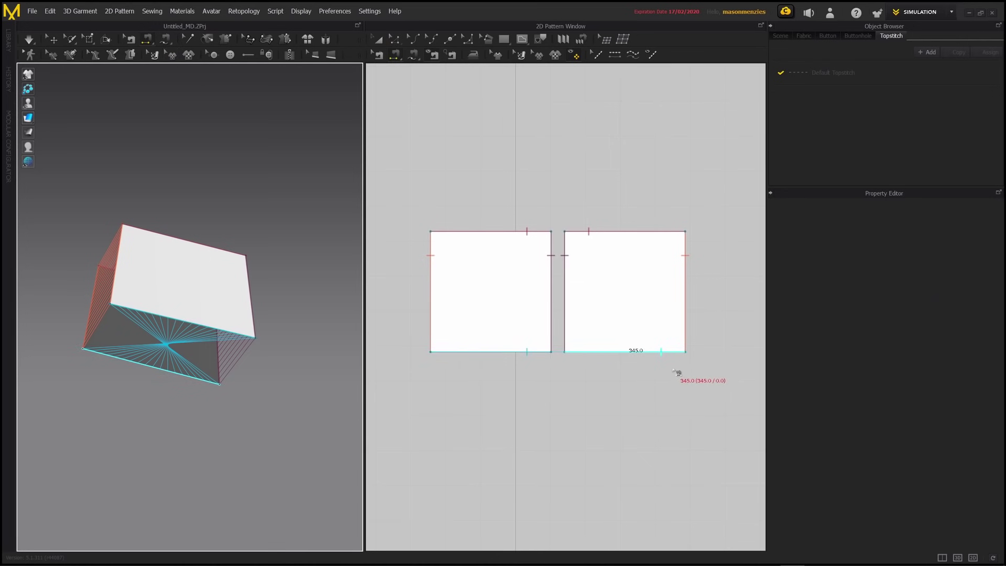
{"action": "scroll", "coordinate": [587, 390], "scroll_direction": "down", "scroll_amount": 2}
{"action": "scroll", "coordinate": [587, 390], "scroll_direction": "up", "scroll_amount": 5}
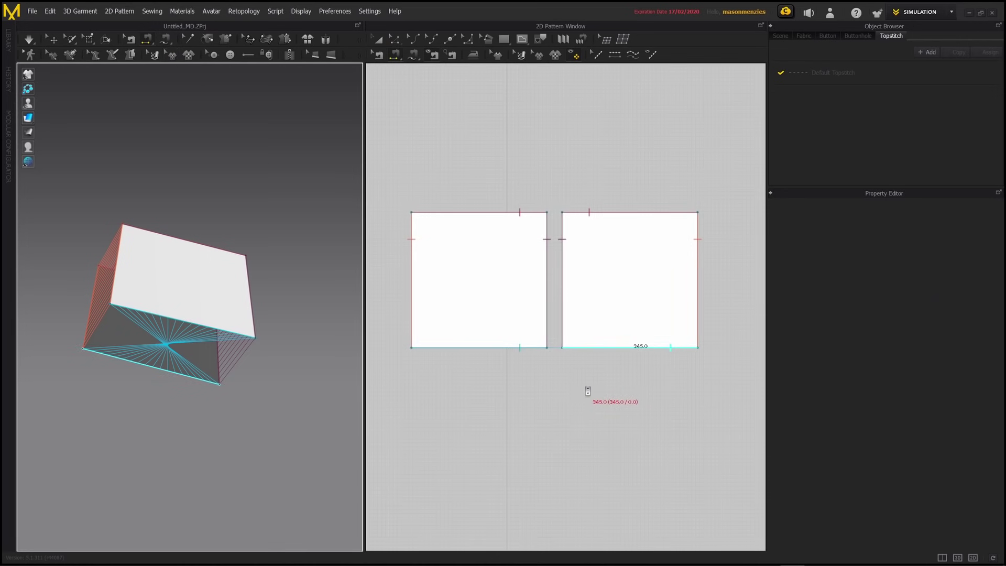
{"action": "middle_click_drag", "start_coordinate": [570, 388], "coordinate": [610, 397]}
{"action": "left_click", "coordinate": [709, 340]}
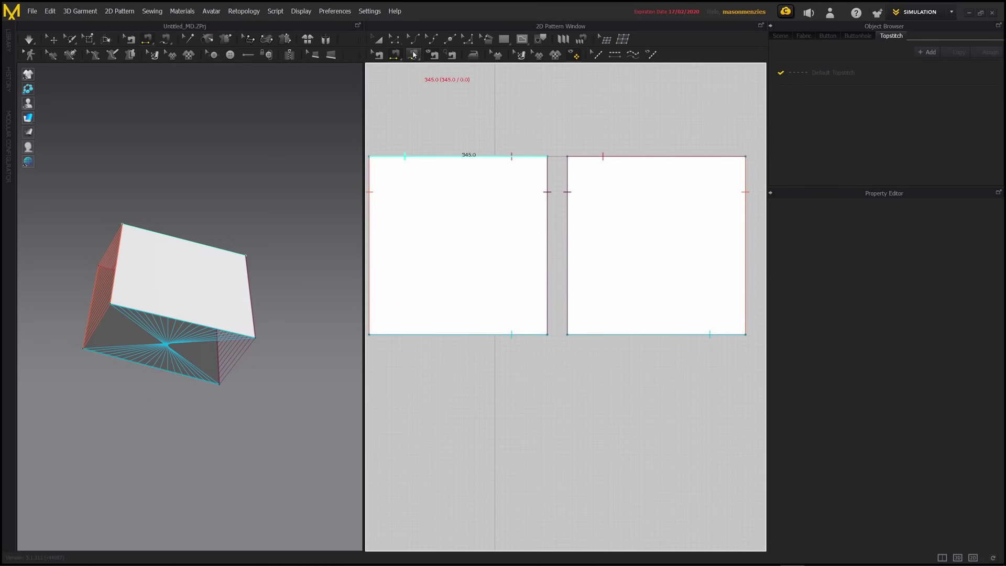
Select the bottom seam with Edit Sewing and undo the sewing of the bottom edges.
{"action": "left_click", "coordinate": [378, 54]}
{"action": "left_click", "coordinate": [631, 337]}
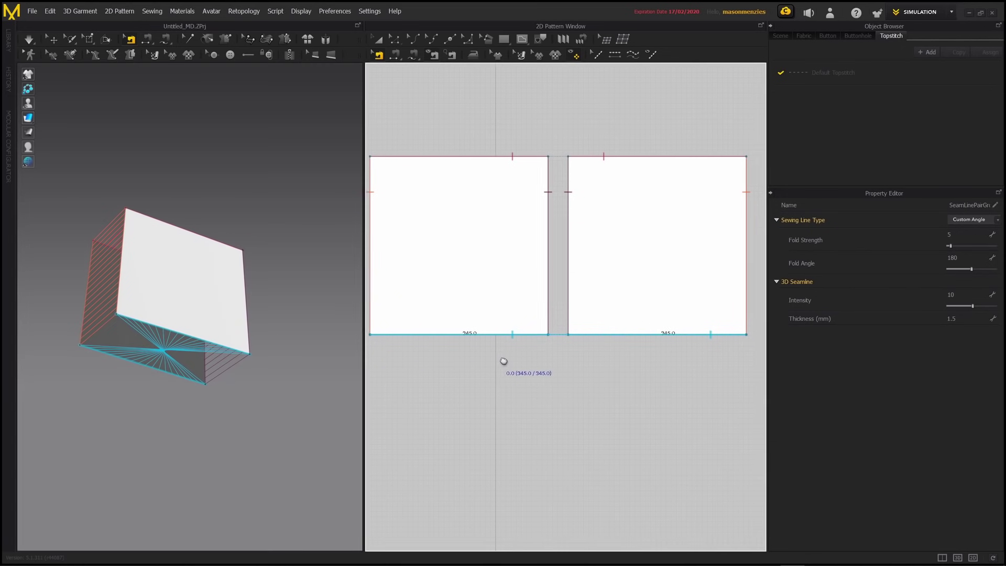
{"action": "middle_click_drag", "start_coordinate": [499, 357], "coordinate": [508, 358]}
{"action": "left_click", "coordinate": [582, 362]}
{"action": "key", "text": "ctrl+z"}
{"action": "key", "text": "ctrl+z"}
{"action": "key", "text": "ctrl+z"}
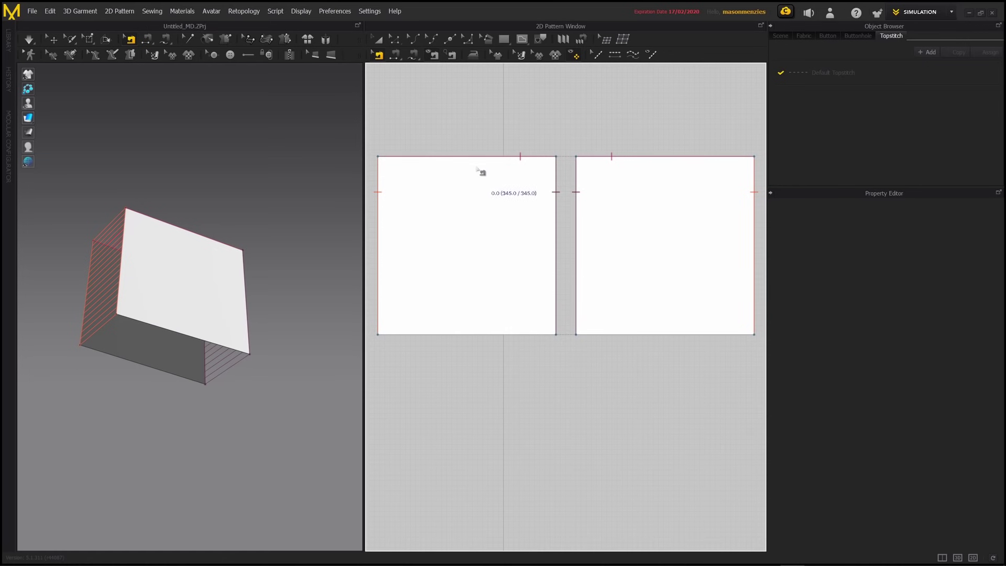
Try to sew the bottom edges with Segment Sewing by picking each edge near its right corner, and undo that seam.
{"action": "left_click", "coordinate": [395, 54]}
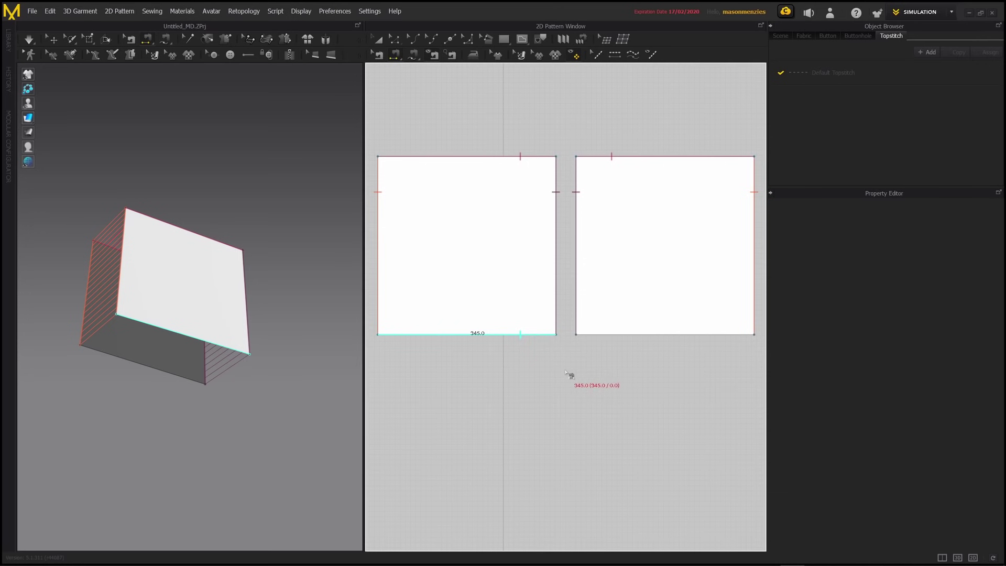
{"action": "left_click", "coordinate": [718, 337]}
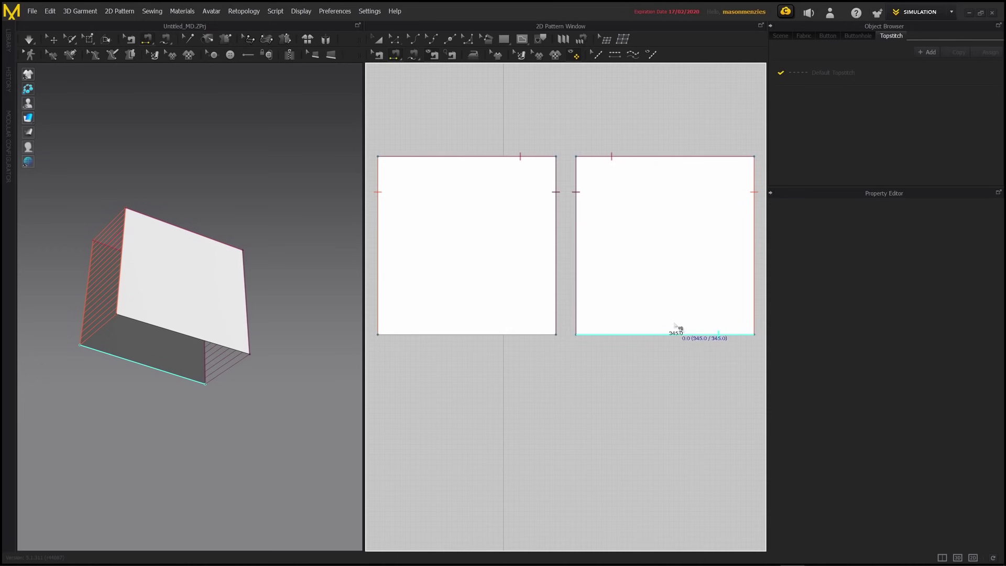
{"action": "left_click", "coordinate": [527, 336]}
{"action": "right_click_drag", "start_coordinate": [230, 377], "coordinate": [251, 387]}
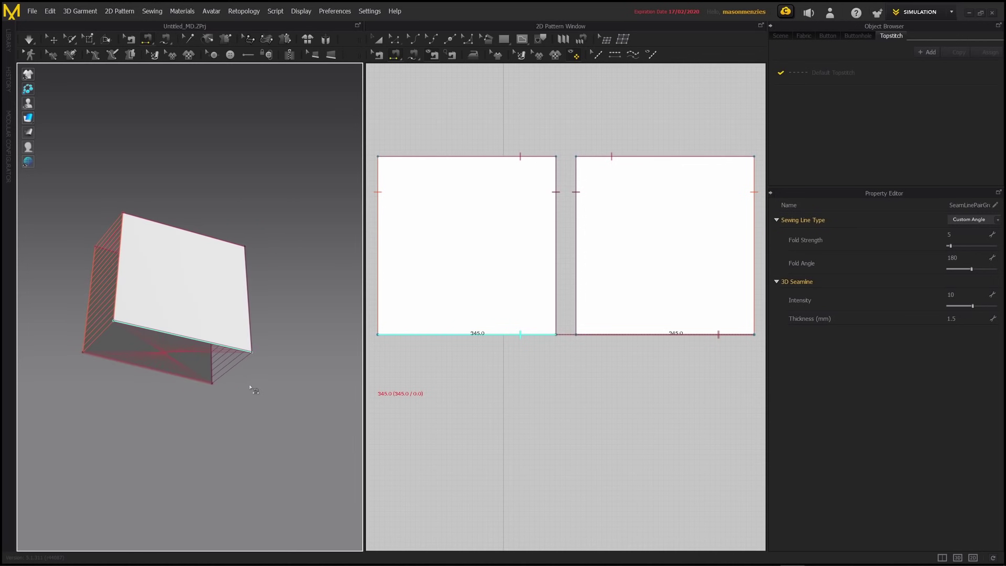
{"action": "key", "text": "ctrl+z"}
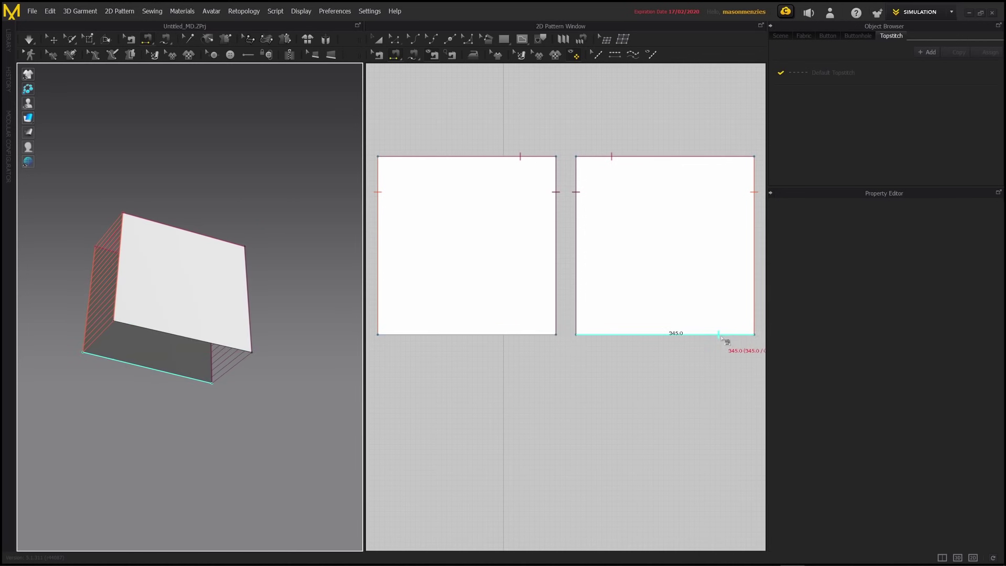
Sew the bottom edges together, starting near the right square's right corner and the left square's left corner.
{"action": "left_click", "coordinate": [721, 337]}
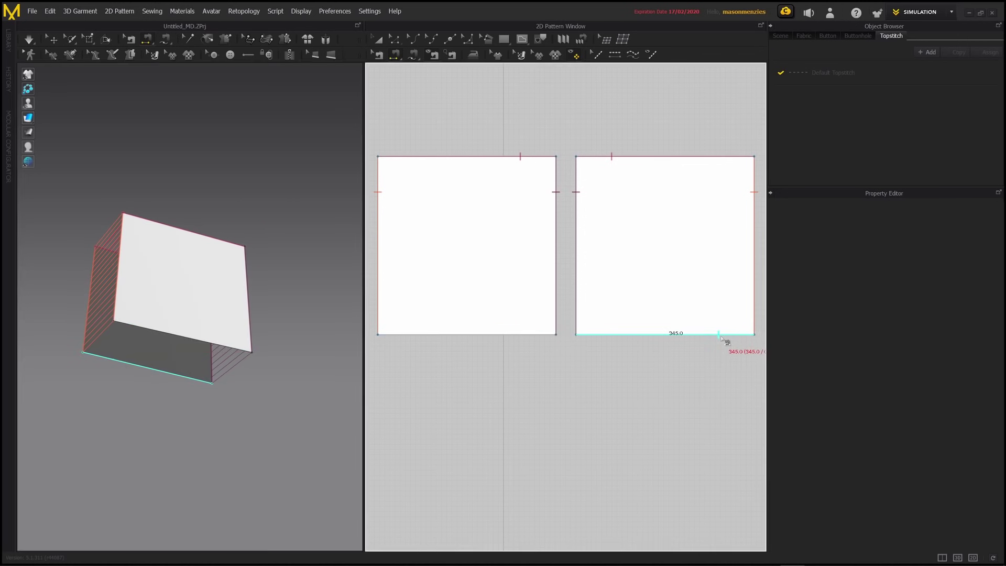
{"action": "left_click", "coordinate": [417, 335]}
{"action": "right_click_drag", "start_coordinate": [283, 364], "coordinate": [237, 375]}
{"action": "scroll", "coordinate": [236, 377], "scroll_direction": "down", "scroll_amount": 7}
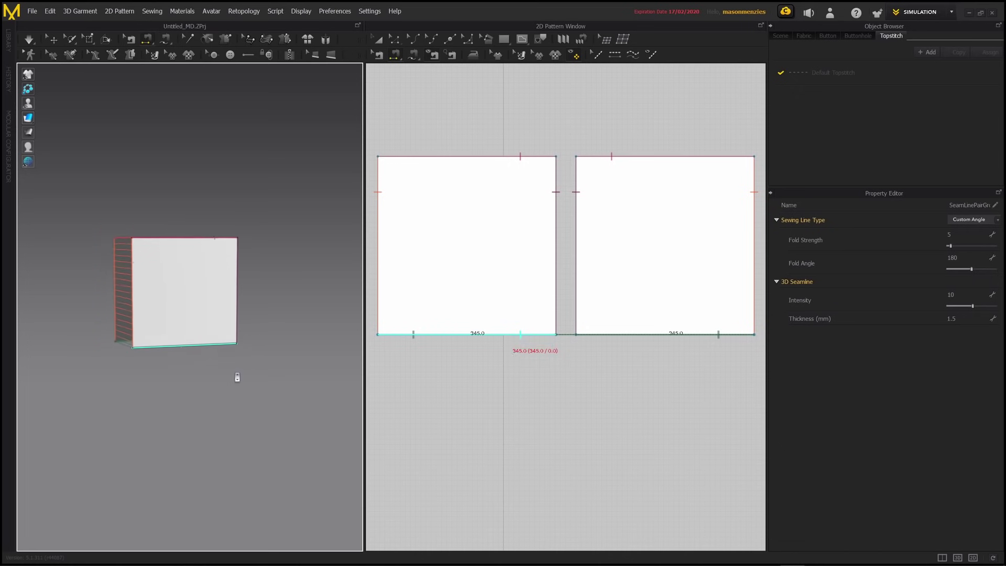
Simulate the fully sewn squares so they drop onto the ground grid.
{"action": "middle_click_drag", "start_coordinate": [238, 382], "coordinate": [229, 278]}
{"action": "right_click_drag", "start_coordinate": [229, 278], "coordinate": [239, 307]}
{"action": "scroll", "coordinate": [239, 307], "scroll_direction": "up", "scroll_amount": 4}
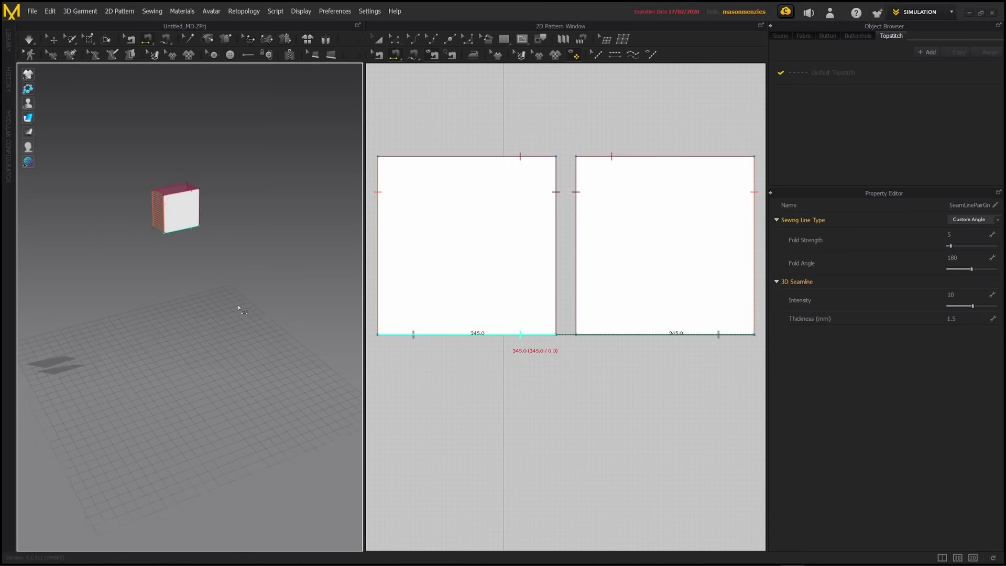
{"action": "middle_click_drag", "start_coordinate": [239, 308], "coordinate": [252, 317]}
{"action": "key", "text": "space"}
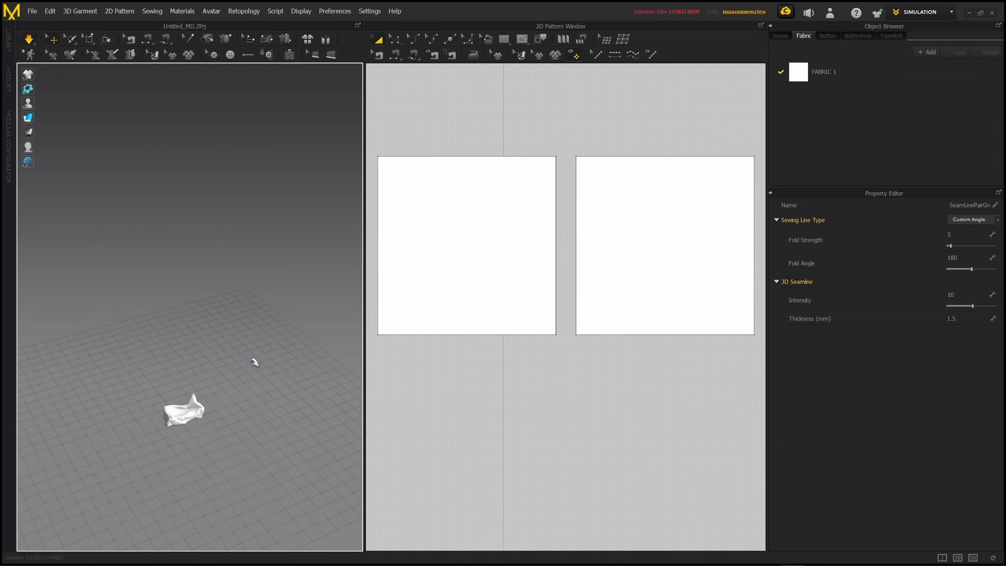
Pull the simulated fabric at several spots in 3D to spread it flat on the ground.
{"action": "left_click_drag", "start_coordinate": [196, 408], "coordinate": [199, 381]}
{"action": "left_click_drag", "start_coordinate": [201, 385], "coordinate": [208, 375]}
{"action": "left_click_drag", "start_coordinate": [171, 379], "coordinate": [161, 379]}
{"action": "left_click_drag", "start_coordinate": [172, 399], "coordinate": [192, 367]}
{"action": "left_click", "coordinate": [231, 337]}
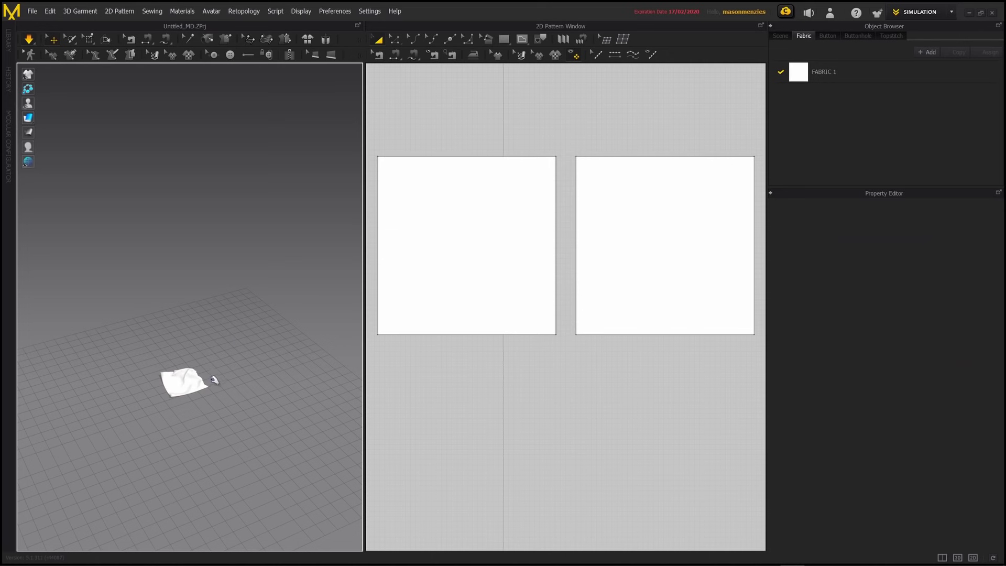
Select both square patterns and set their pressure to 20 to inflate the sewn fabric.
{"action": "scroll", "coordinate": [225, 388], "scroll_direction": "up", "scroll_amount": 4}
{"action": "scroll", "coordinate": [237, 403], "scroll_direction": "up", "scroll_amount": 3}
{"action": "middle_click_drag", "start_coordinate": [237, 404], "coordinate": [222, 310]}
{"action": "left_click", "coordinate": [164, 342]}
{"action": "right_click_drag", "start_coordinate": [164, 341], "coordinate": [214, 343]}
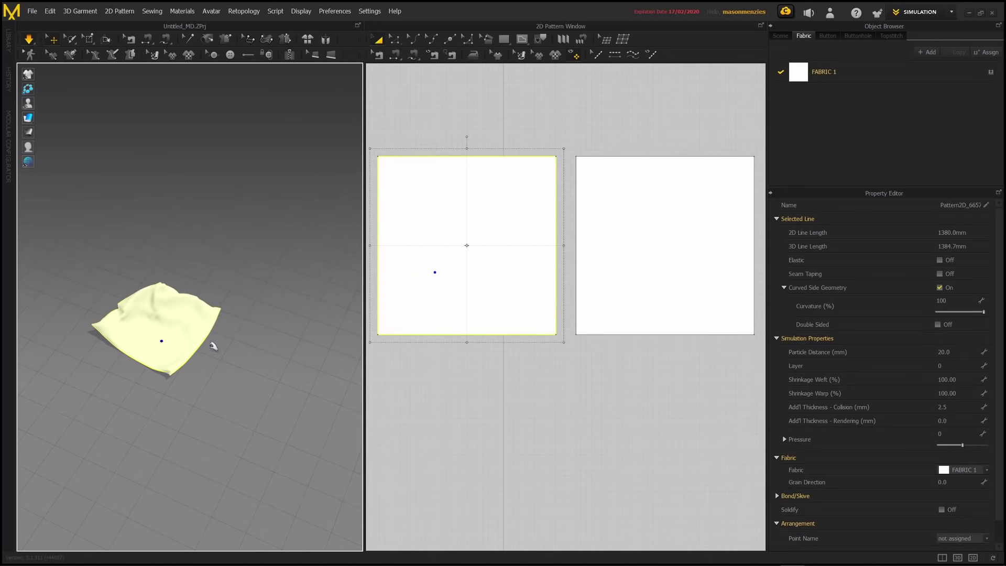
{"action": "scroll", "coordinate": [183, 337], "scroll_direction": "up", "scroll_amount": 2}
{"action": "middle_click_drag", "start_coordinate": [170, 334], "coordinate": [175, 343]}
{"action": "scroll", "coordinate": [573, 378], "scroll_direction": "down", "scroll_amount": 4}
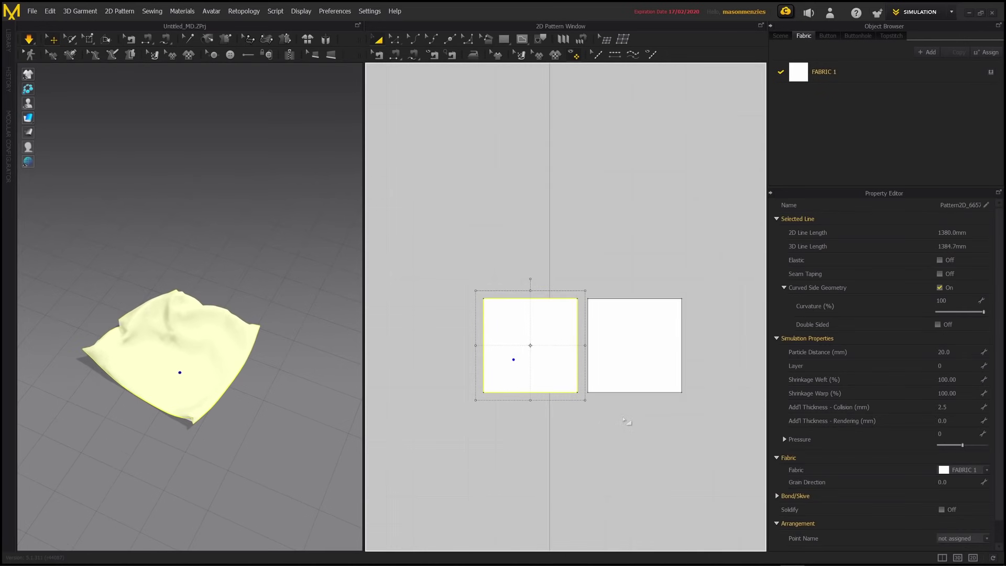
{"action": "left_click", "coordinate": [599, 327], "text": "shift"}
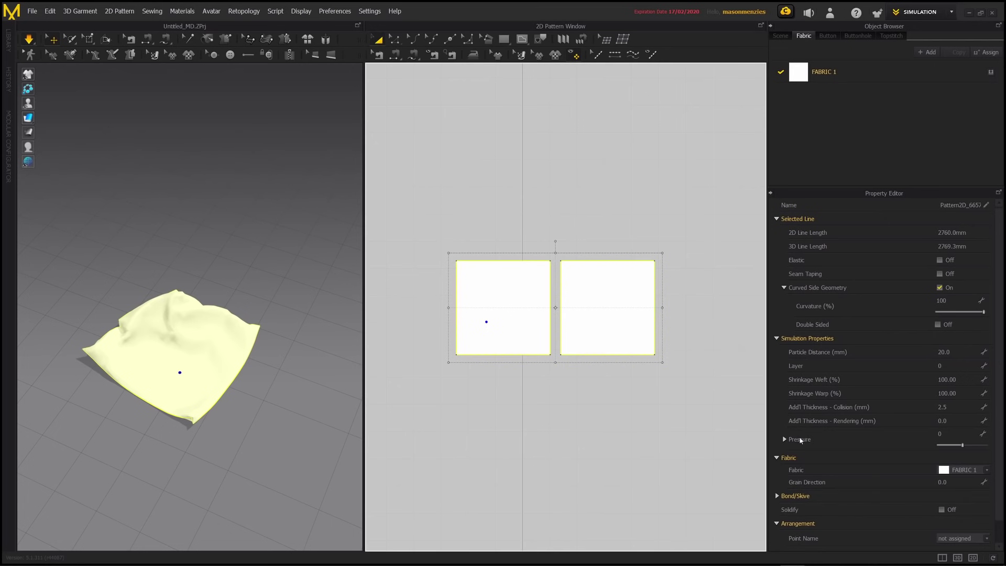
{"action": "left_click", "coordinate": [949, 433]}
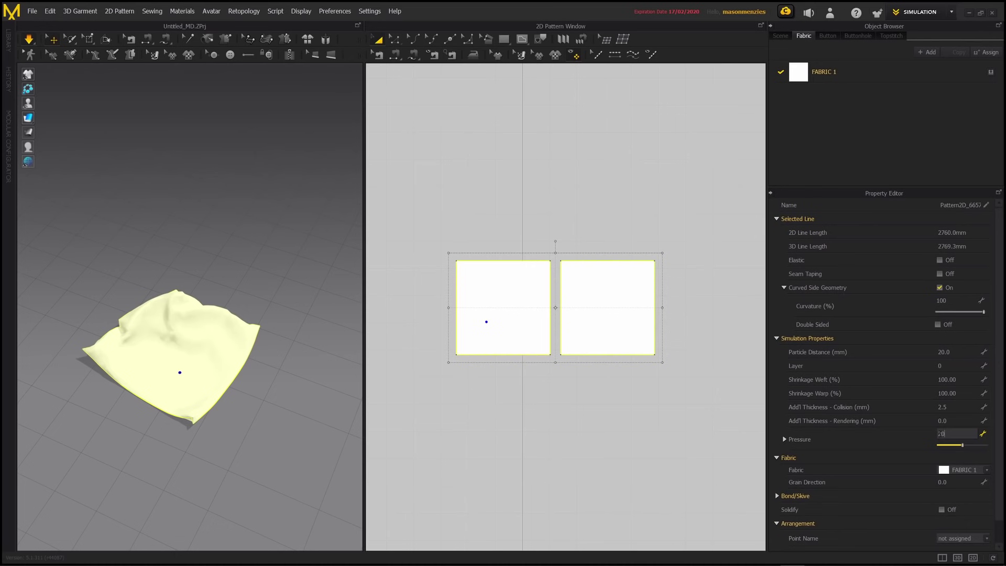
{"action": "type", "text": "20"}
{"action": "key", "text": "Return"}
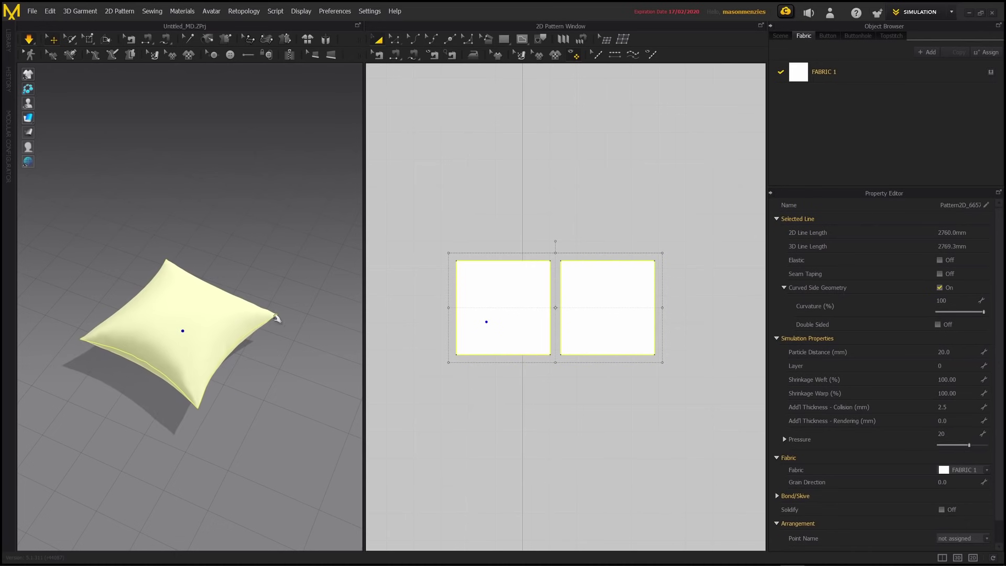
Examine the inflated pillow from the side and from above, tugging its fabric to test the simulation.
{"action": "left_click", "coordinate": [341, 375]}
{"action": "right_click_drag", "start_coordinate": [325, 370], "coordinate": [199, 316]}
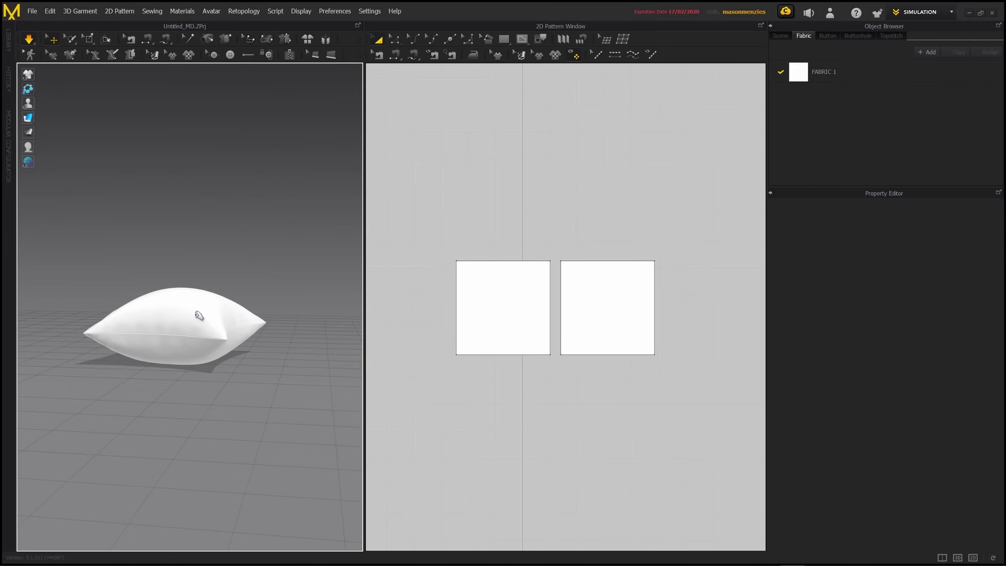
{"action": "left_click_drag", "start_coordinate": [188, 295], "coordinate": [202, 348]}
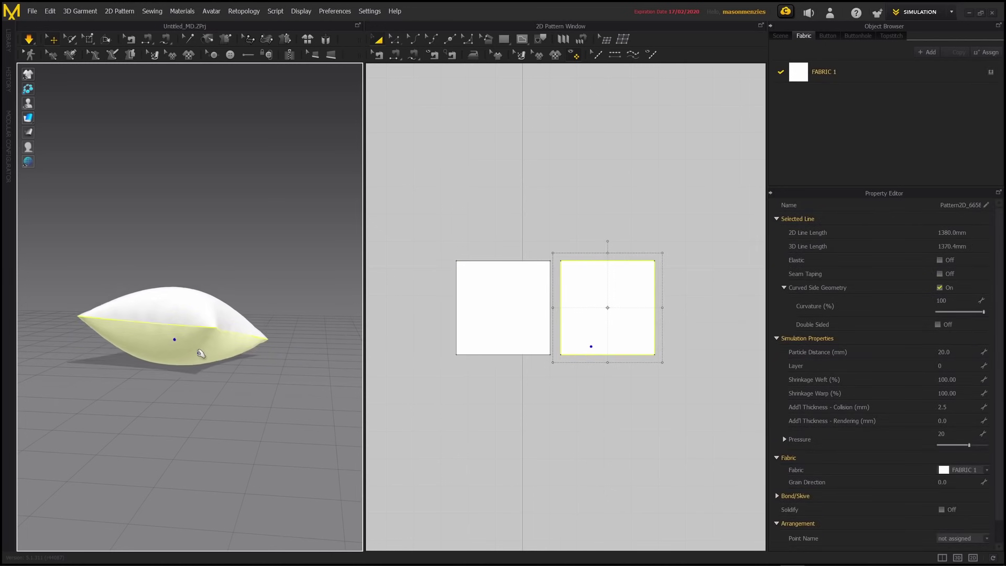
{"action": "left_click", "coordinate": [271, 398]}
{"action": "mouse_move", "coordinate": [235, 400]}
{"action": "right_mouse_down"}
{"action": "mouse_move", "coordinate": [206, 398]}
{"action": "mouse_move", "coordinate": [200, 411]}
{"action": "mouse_move", "coordinate": [246, 414]}
{"action": "right_mouse_up"}
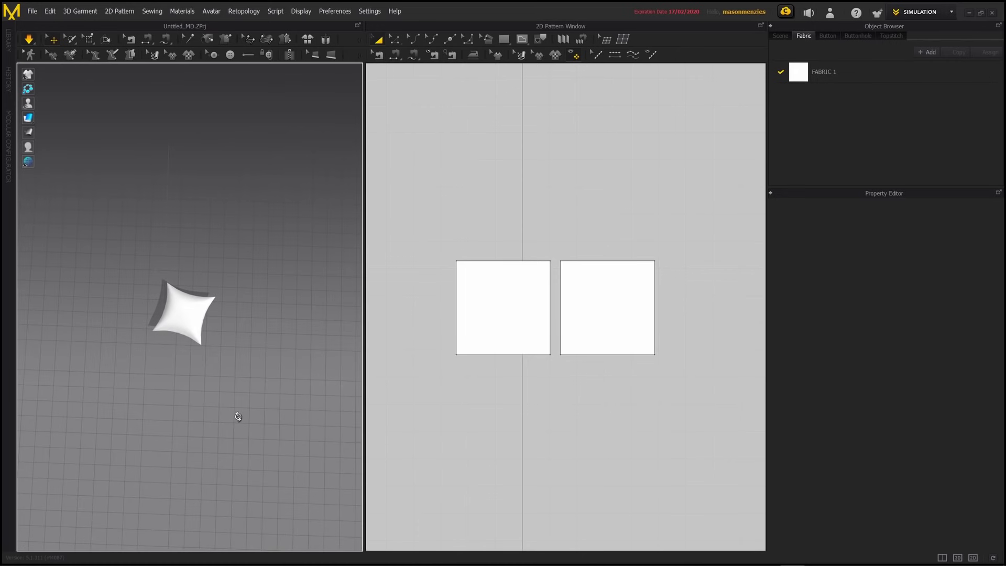
{"action": "middle_click_drag", "start_coordinate": [240, 418], "coordinate": [322, 391]}
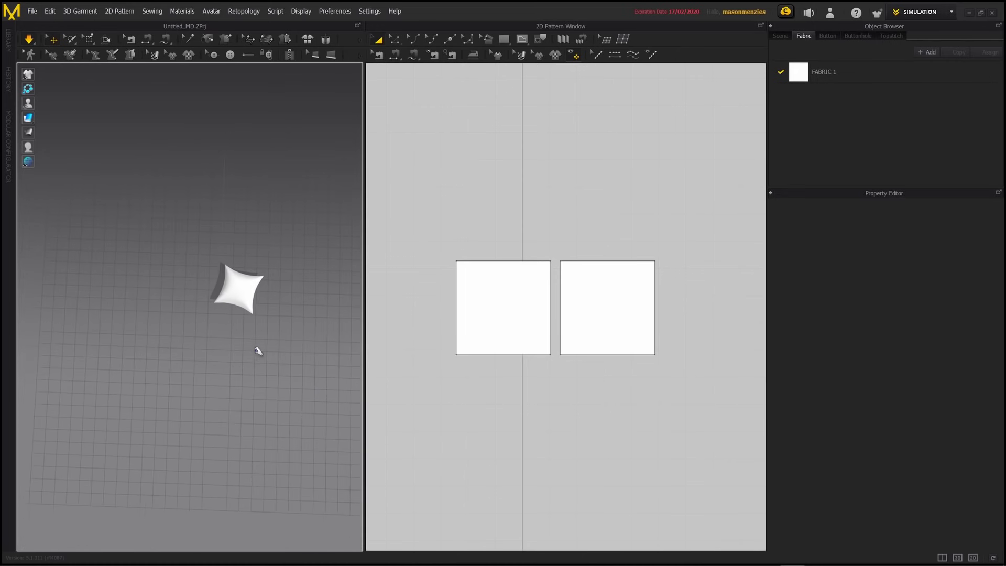
{"action": "right_click_drag", "start_coordinate": [258, 348], "coordinate": [267, 279]}
{"action": "left_click", "coordinate": [269, 280]}
{"action": "left_click_drag", "start_coordinate": [295, 281], "coordinate": [297, 303]}
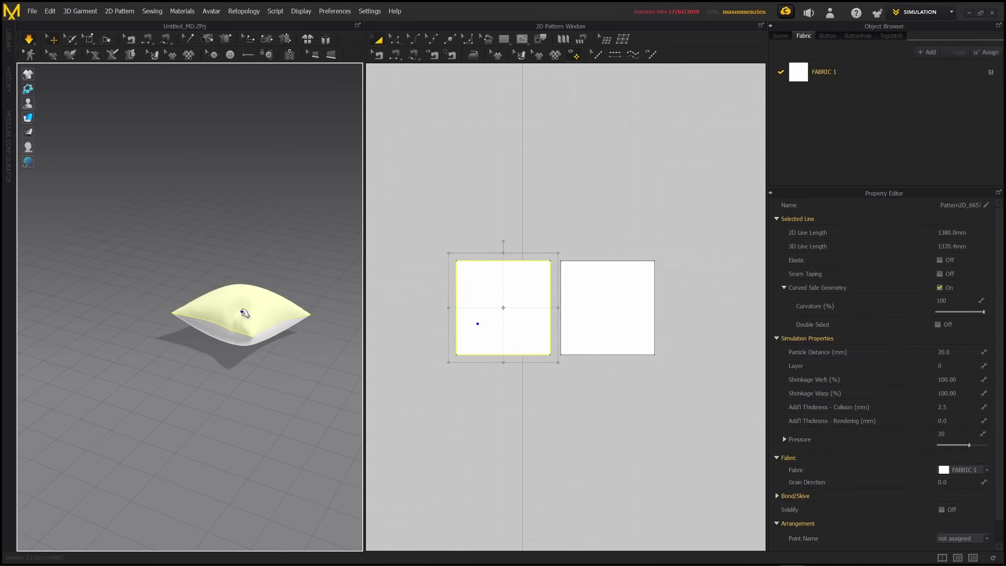
{"action": "left_click", "coordinate": [301, 256]}
{"action": "right_click_drag", "start_coordinate": [300, 256], "coordinate": [221, 384]}
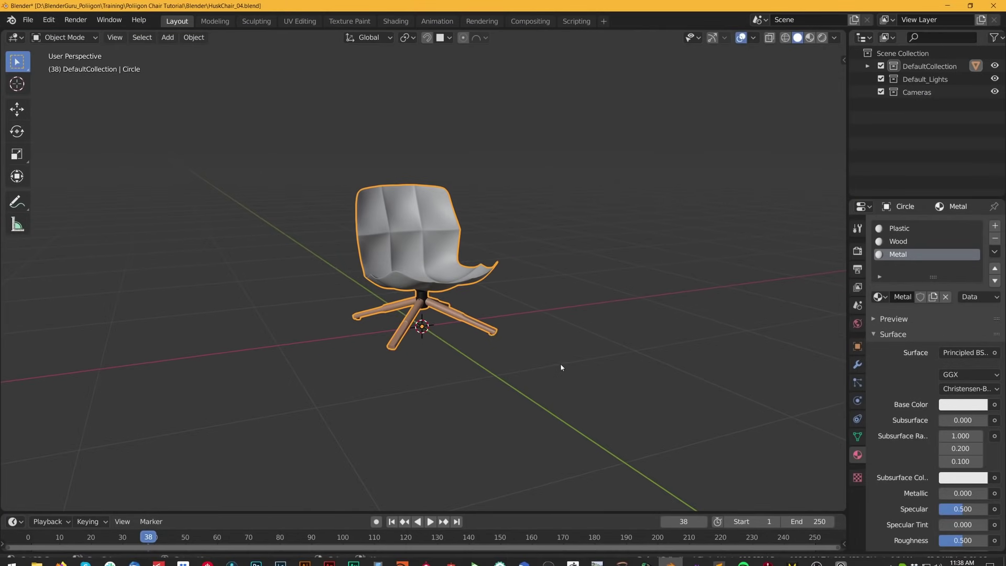
Switch to Blender and compare the chair model with the front and side chair reference images.
{"action": "middle_click_drag", "start_coordinate": [560, 365], "coordinate": [527, 360]}
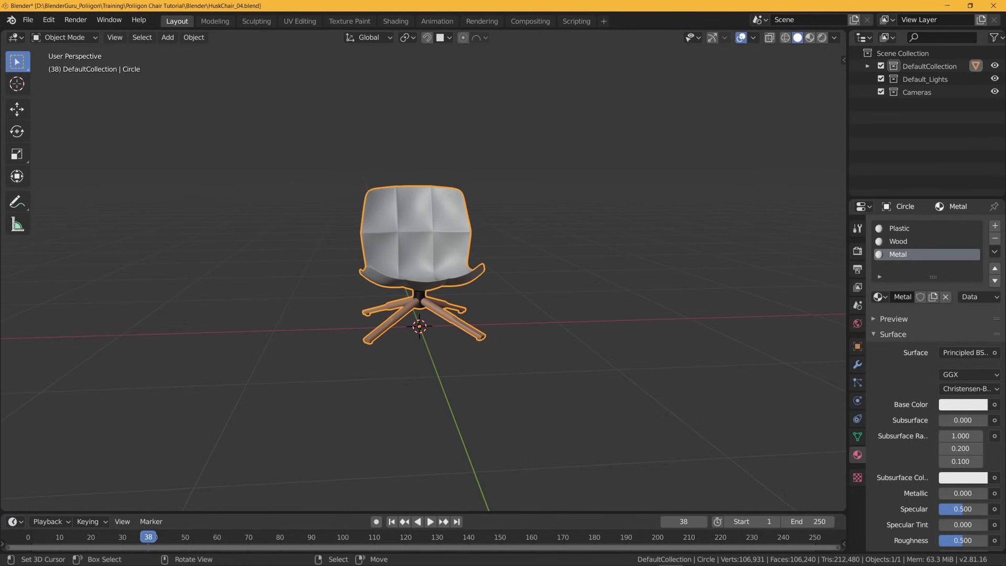
{"action": "key", "text": "alt+Tab"}
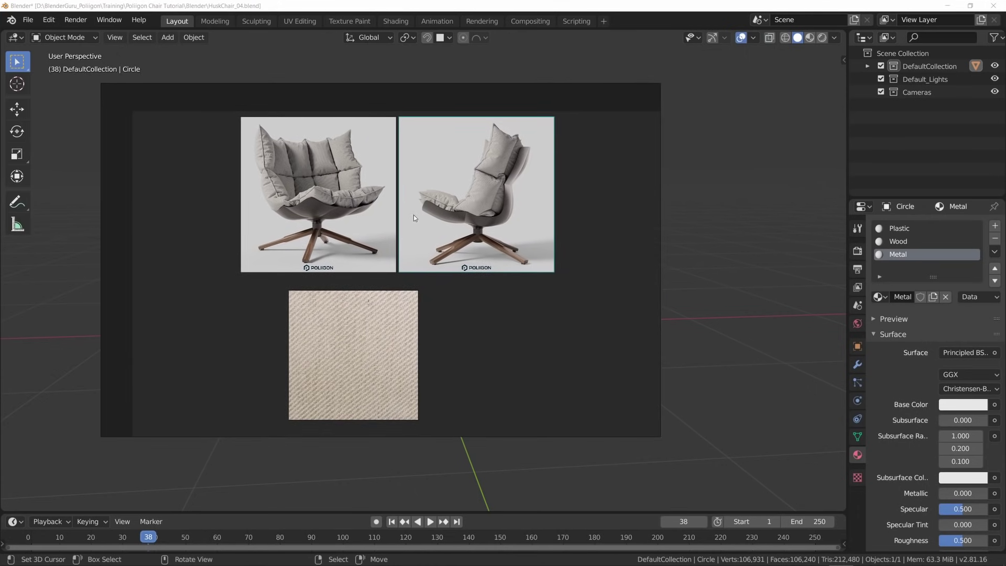
{"action": "scroll", "coordinate": [414, 215], "scroll_direction": "up", "scroll_amount": 3}
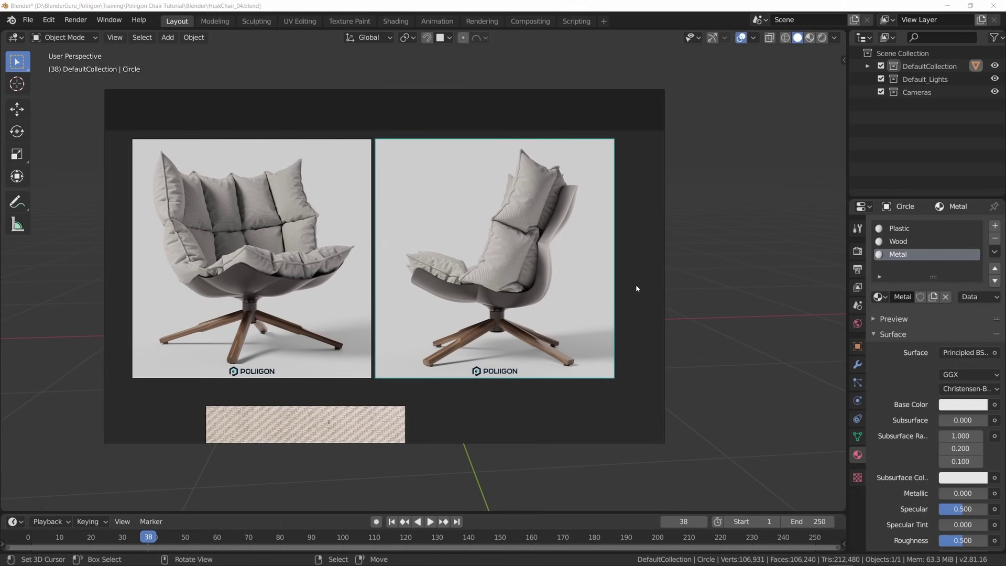
{"action": "right_click_drag", "start_coordinate": [651, 293], "coordinate": [1, 272]}
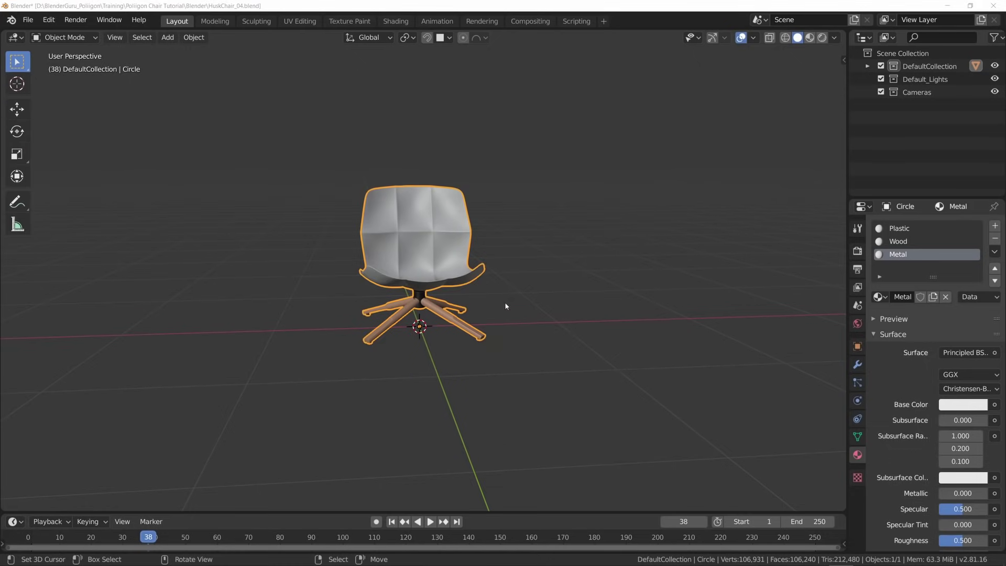
{"action": "middle_click_drag", "start_coordinate": [414, 291], "coordinate": [448, 295]}
{"action": "scroll", "coordinate": [448, 288], "scroll_direction": "up", "scroll_amount": 5}
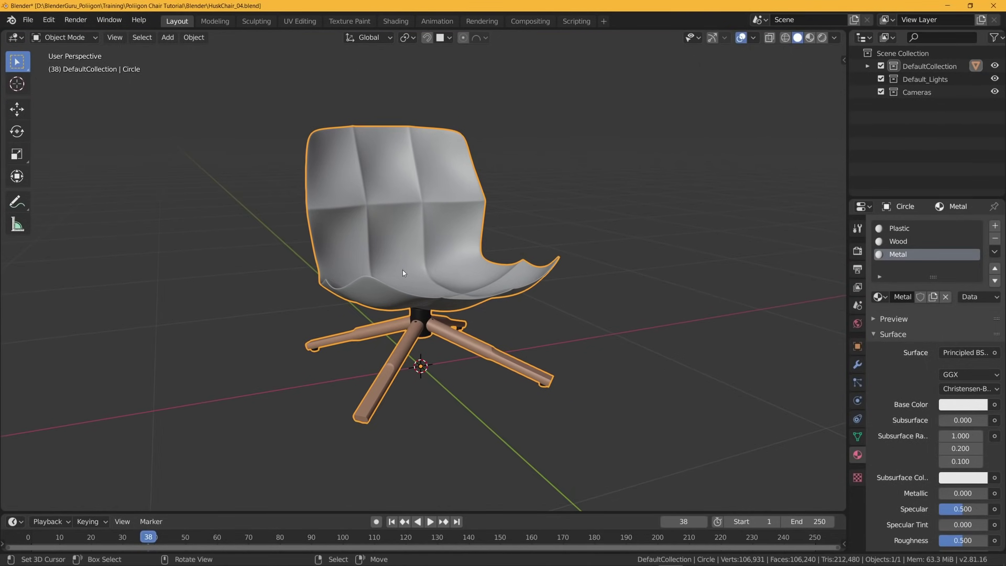
Export the chair as FBX to D:\HuskChair\FBX, overwriting HuskChair.fbx.
{"action": "left_click", "coordinate": [28, 21]}
{"action": "mouse_move", "coordinate": [89, 209]}
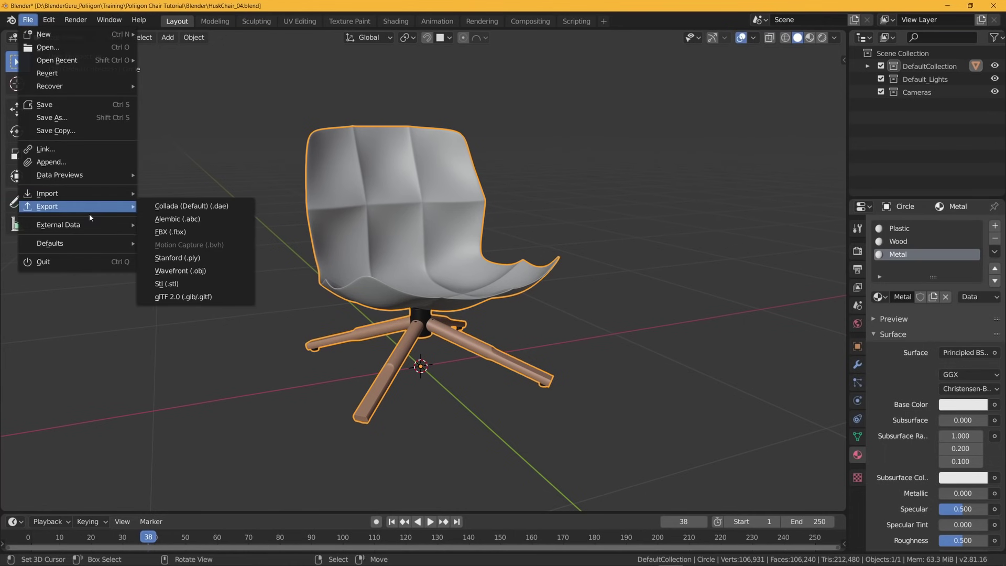
{"action": "left_click", "coordinate": [220, 232]}
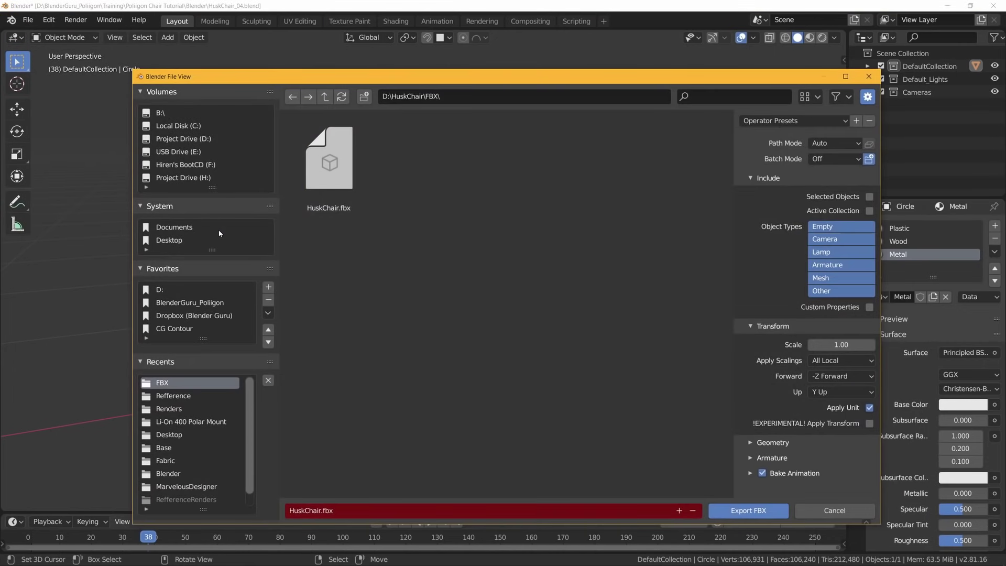
{"action": "left_click", "coordinate": [349, 191]}
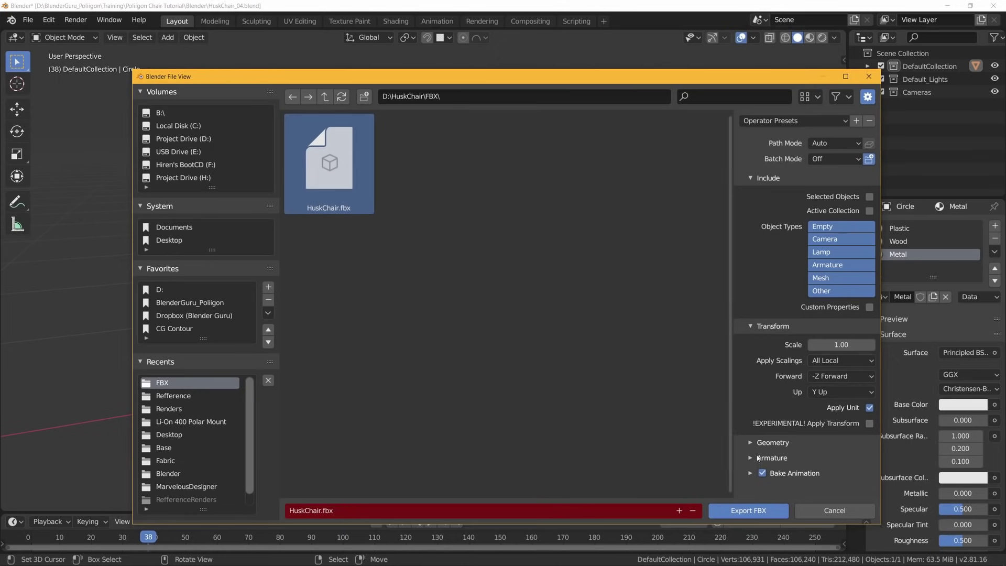
{"action": "left_click", "coordinate": [750, 516]}
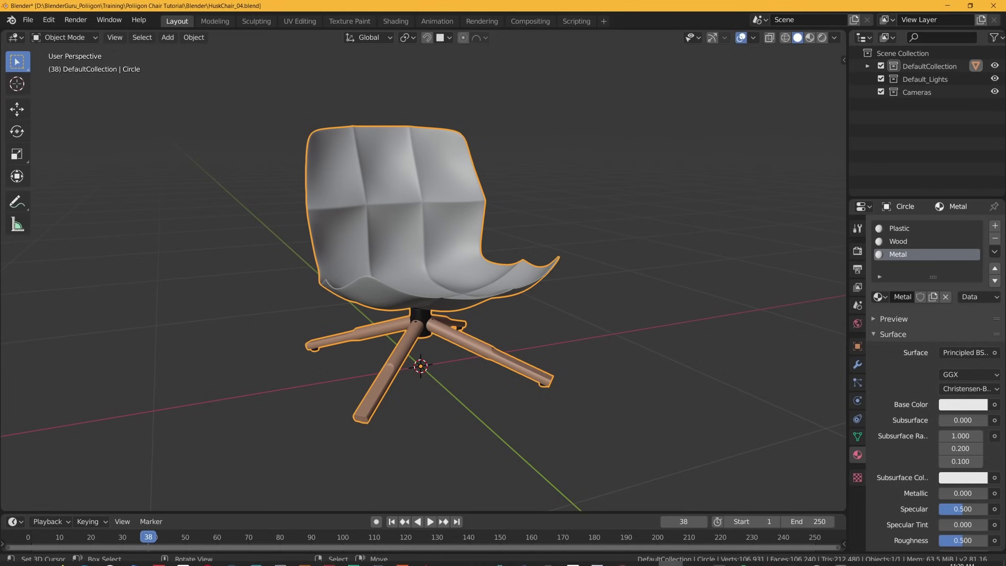
Switch to Marvelous Designer and open the HuskChair FBX file for import.
{"action": "left_click", "coordinate": [791, 561]}
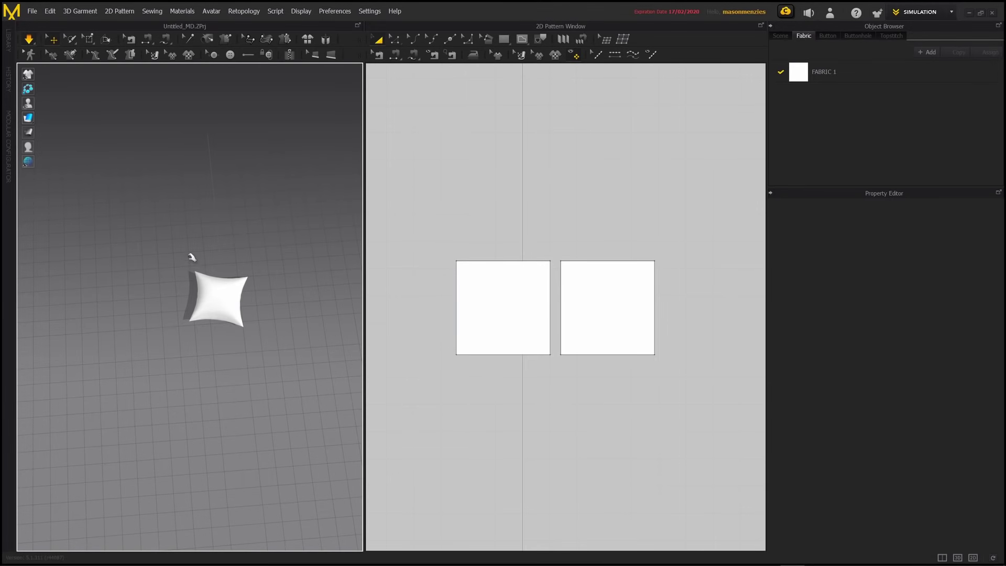
{"action": "scroll", "coordinate": [190, 258], "scroll_direction": "down", "scroll_amount": 5}
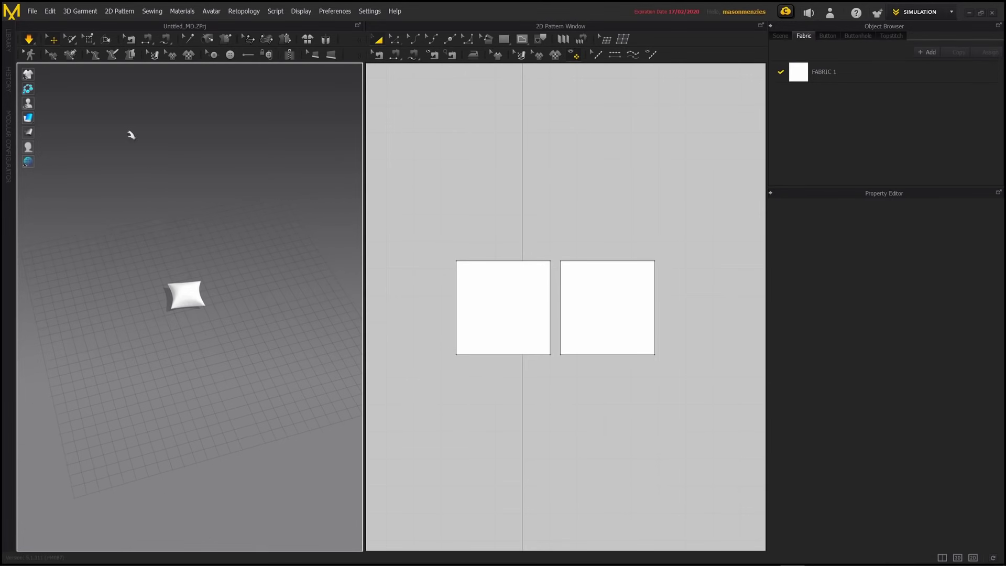
{"action": "left_click", "coordinate": [32, 11]}
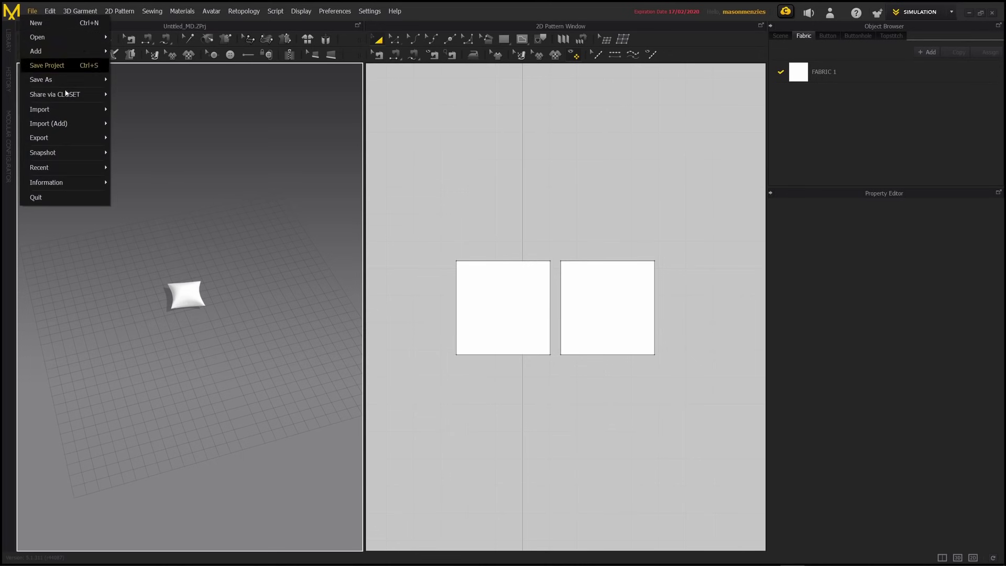
{"action": "mouse_move", "coordinate": [81, 109]}
{"action": "left_click", "coordinate": [149, 140]}
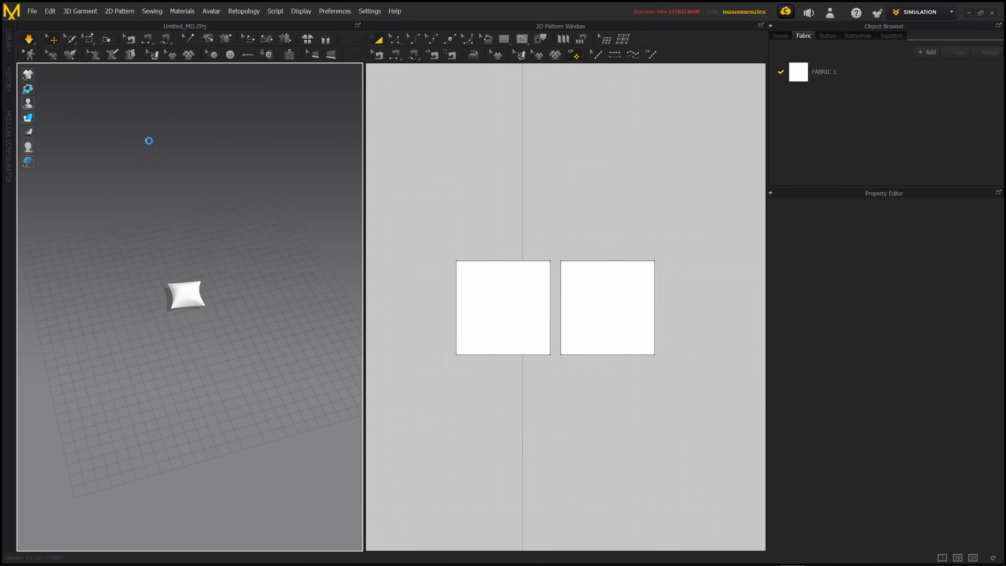
{"action": "left_click", "coordinate": [353, 229]}
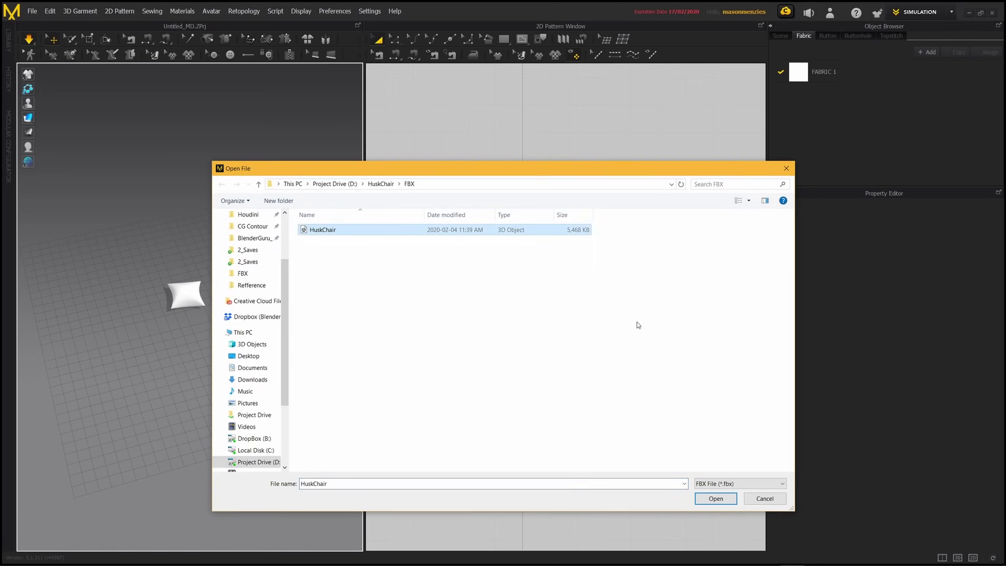
{"action": "left_click", "coordinate": [721, 496]}
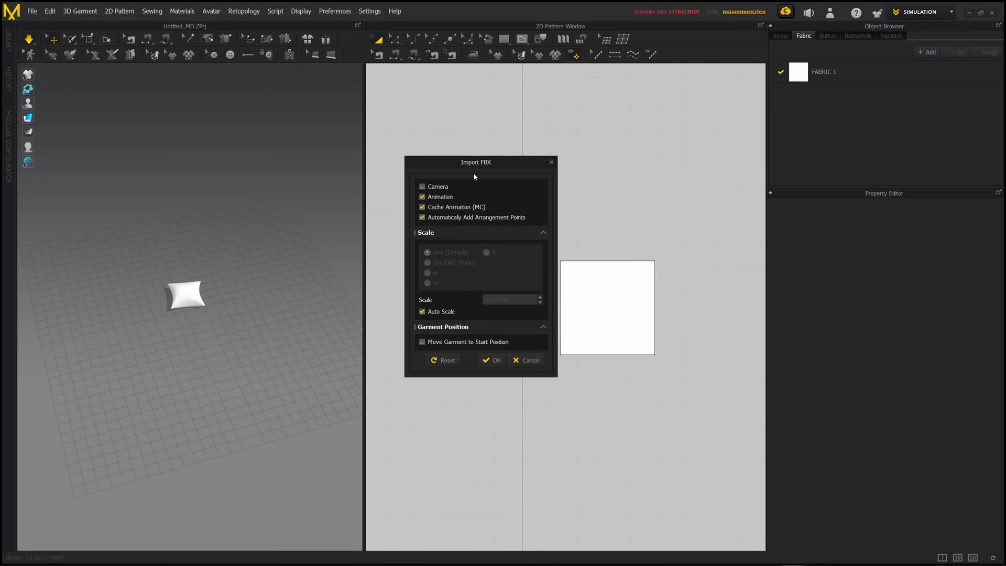
Import the chair with Auto Scale enabled and dismiss the arrangement points notice.
{"action": "left_click", "coordinate": [423, 312]}
{"action": "left_click", "coordinate": [424, 313]}
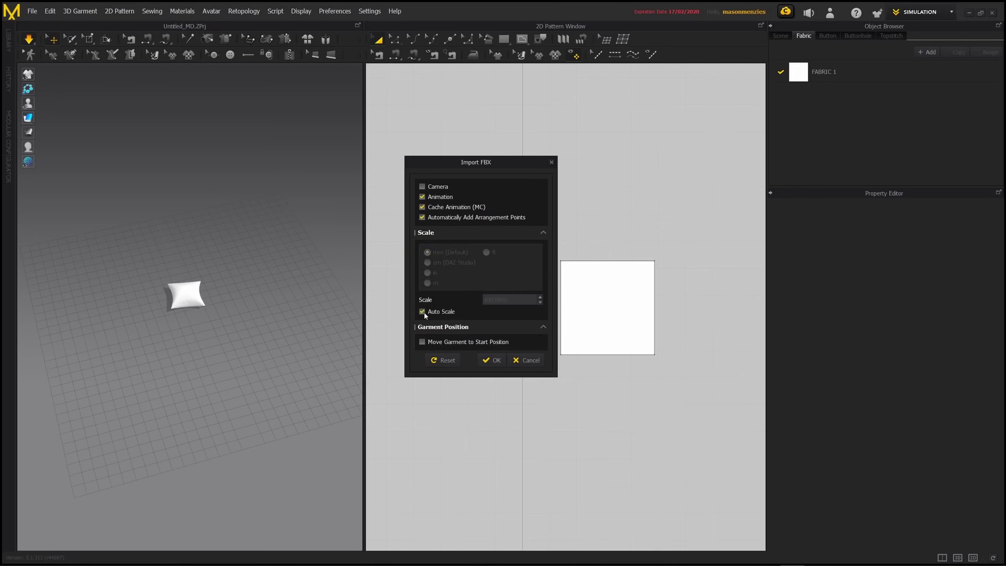
{"action": "left_click", "coordinate": [493, 361]}
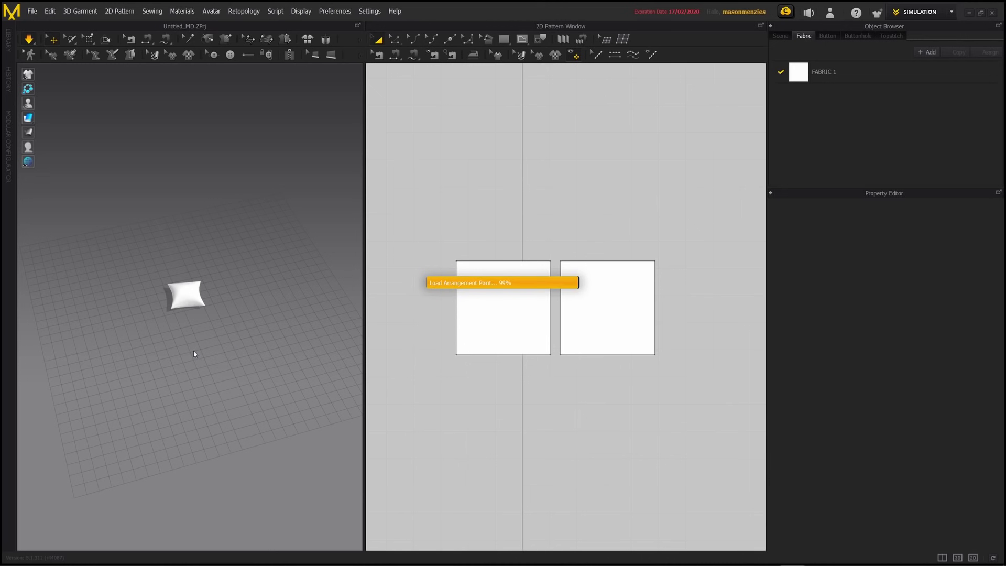
{"action": "left_click_drag", "start_coordinate": [504, 252], "coordinate": [486, 249]}
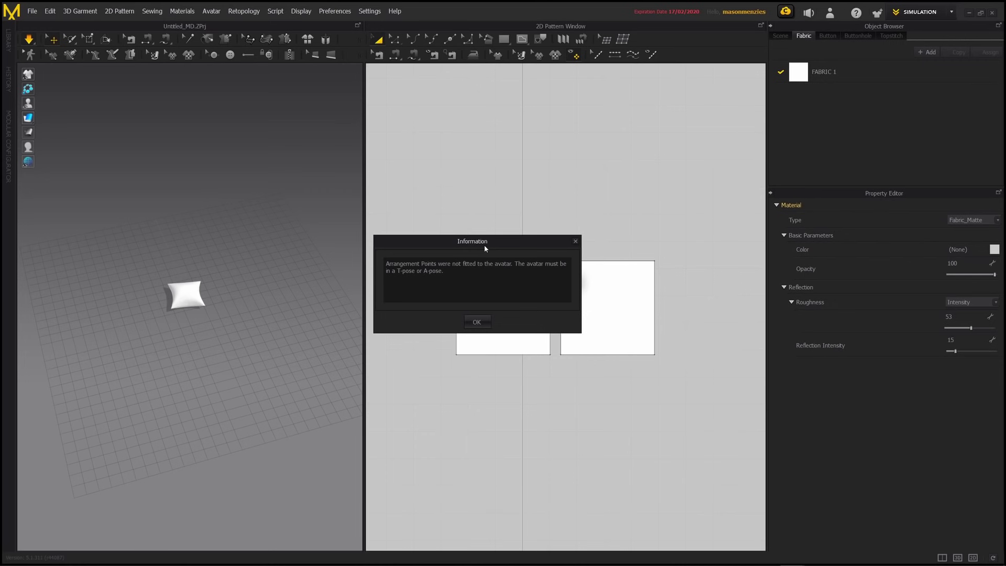
{"action": "left_click", "coordinate": [483, 321]}
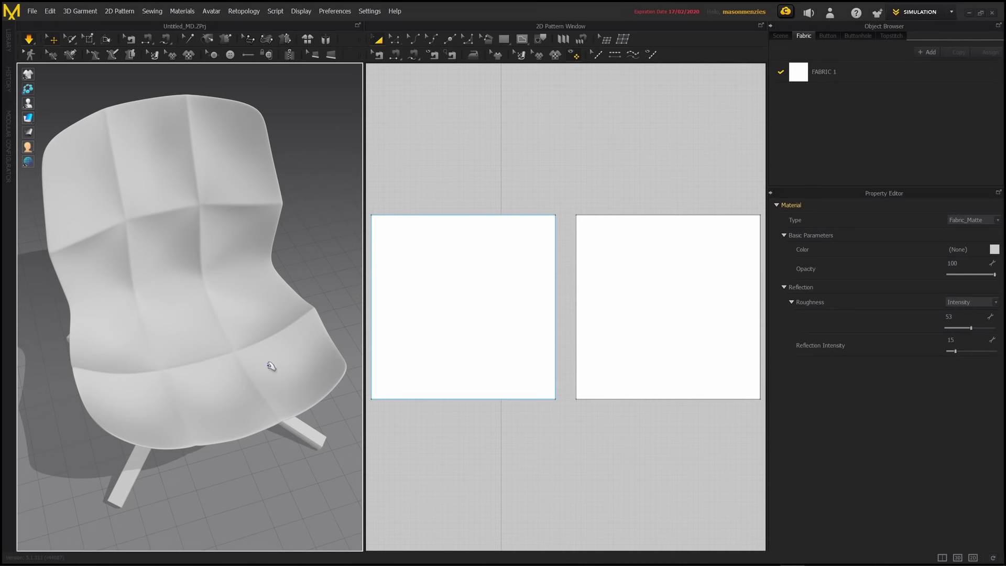
Examine the imported chair and study the cushion layout in the chair reference images.
{"action": "right_click_drag", "start_coordinate": [253, 377], "coordinate": [228, 346]}
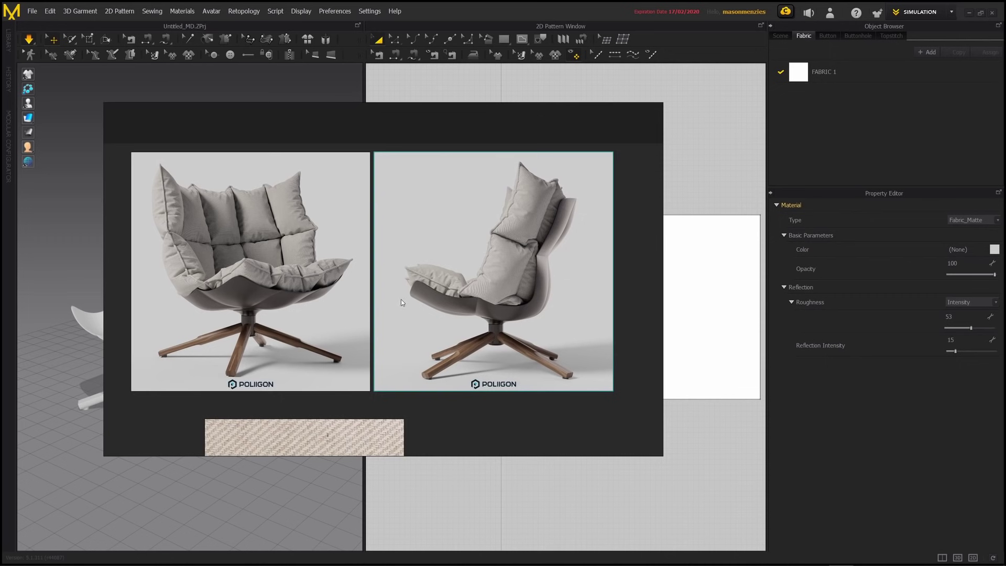
{"action": "scroll", "coordinate": [255, 230], "scroll_direction": "up", "scroll_amount": 4}
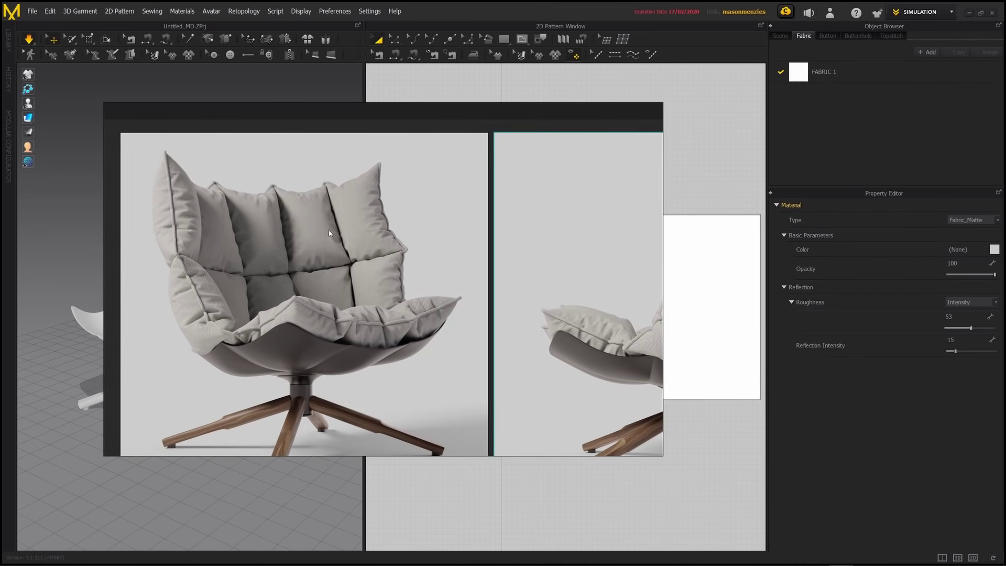
{"action": "middle_click_drag", "start_coordinate": [383, 257], "coordinate": [375, 250]}
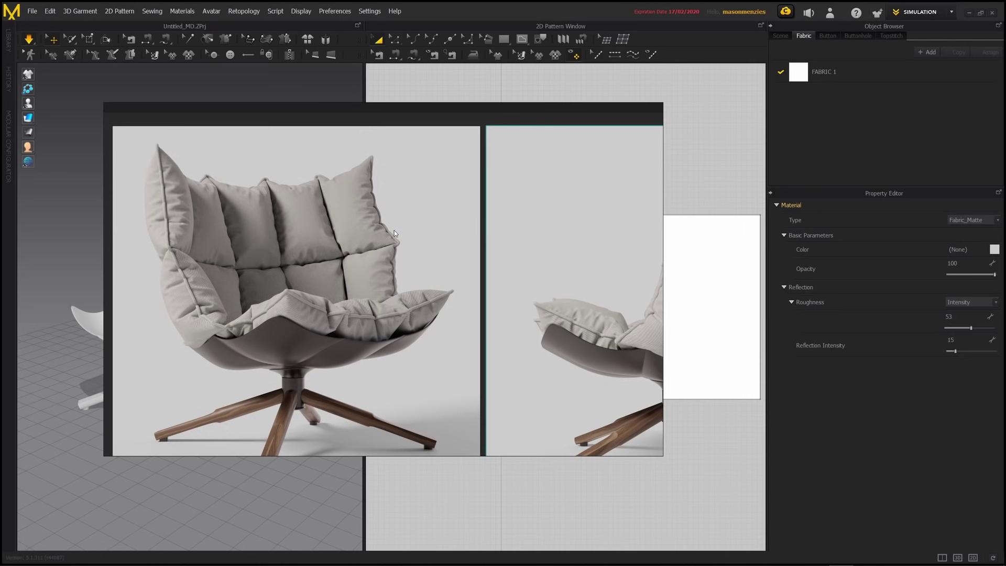
{"action": "middle_click_drag", "start_coordinate": [379, 250], "coordinate": [386, 243]}
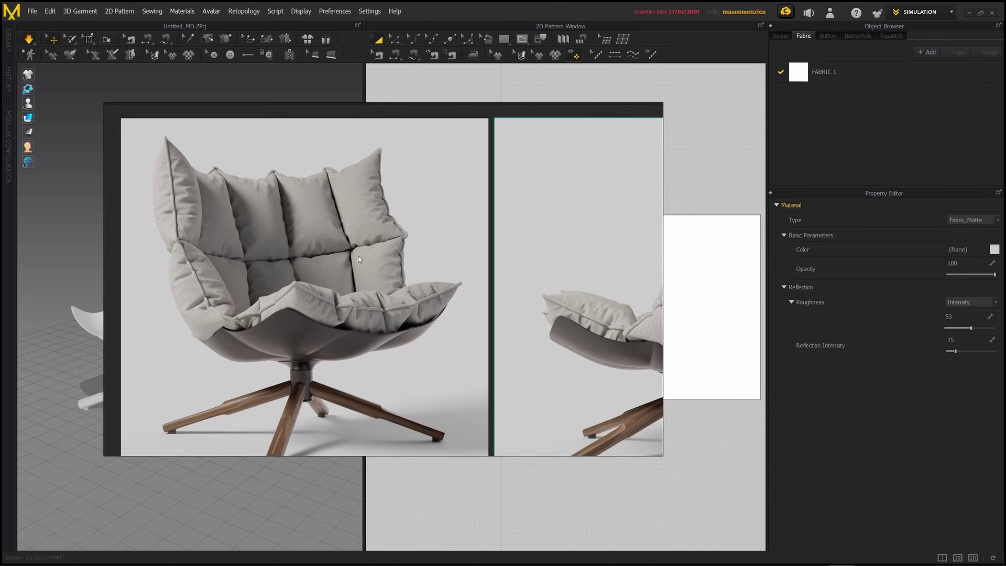
{"action": "scroll", "coordinate": [250, 214], "scroll_direction": "down", "scroll_amount": 3}
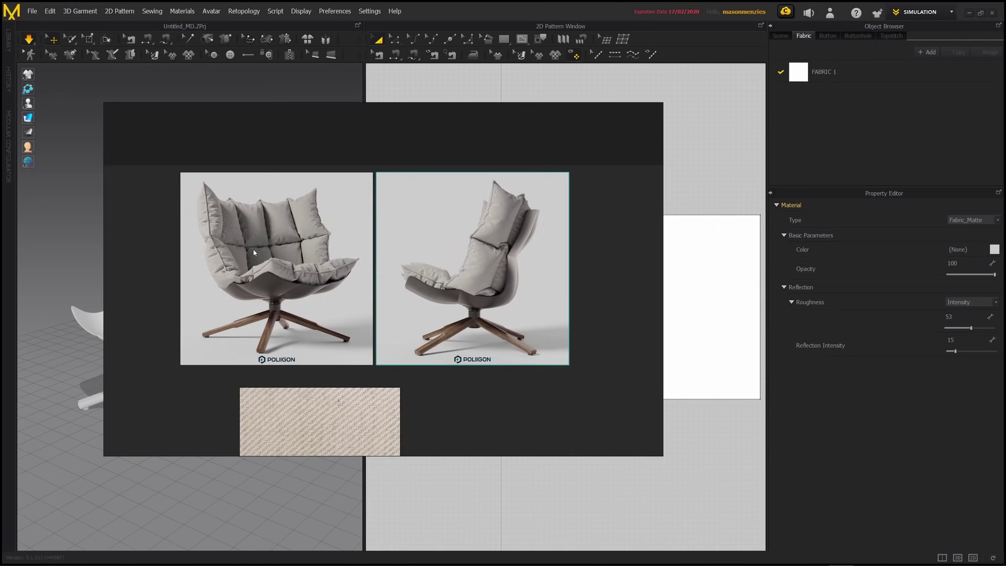
Examine the seams, piped edges and pointed corners of the back and seat cushions in the reference images.
{"action": "scroll", "coordinate": [283, 266], "scroll_direction": "up", "scroll_amount": 6}
{"action": "middle_click_drag", "start_coordinate": [398, 265], "coordinate": [359, 304]}
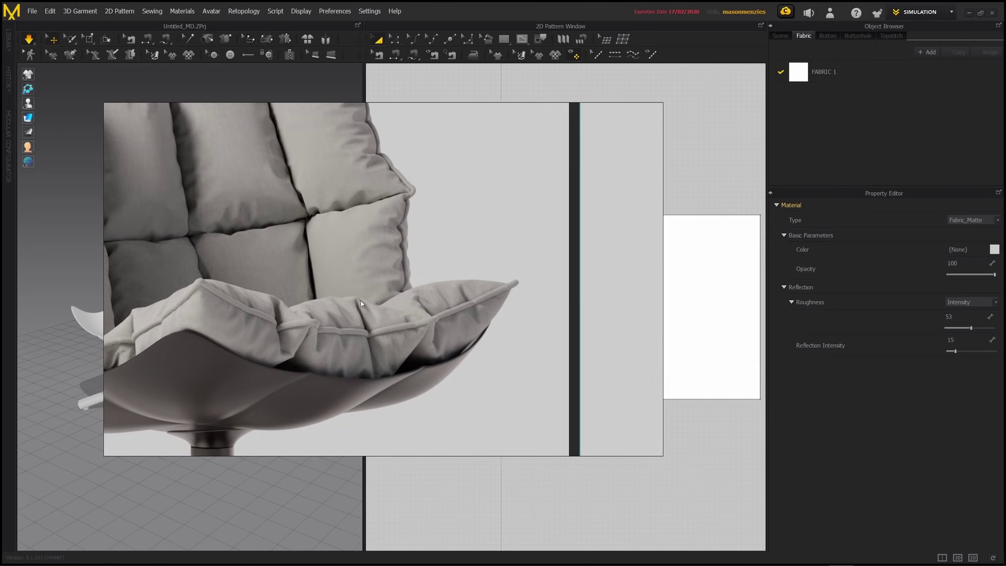
{"action": "middle_click_drag", "start_coordinate": [309, 252], "coordinate": [394, 324]}
{"action": "scroll", "coordinate": [394, 323], "scroll_direction": "down", "scroll_amount": 3}
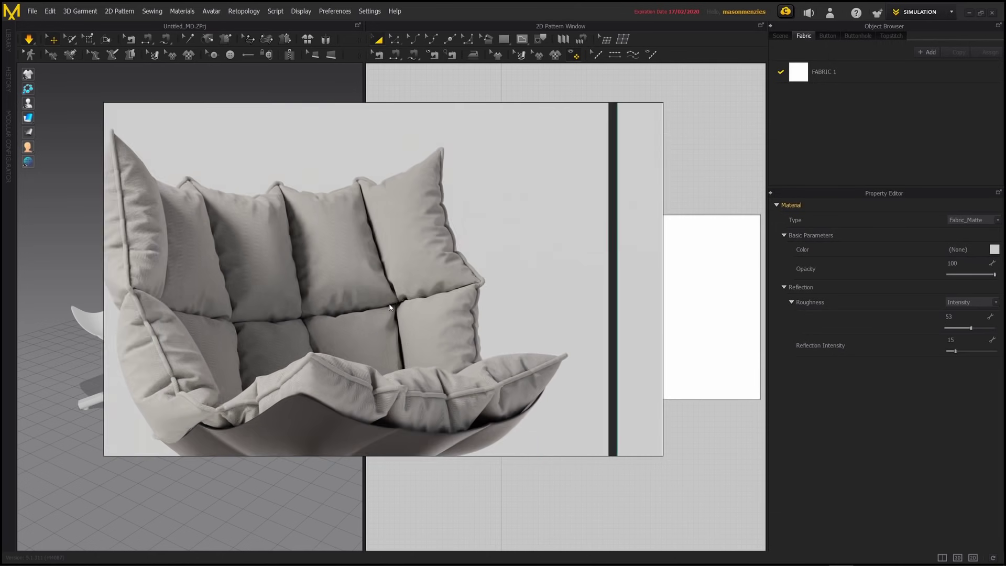
{"action": "middle_click_drag", "start_coordinate": [523, 285], "coordinate": [485, 233]}
{"action": "scroll", "coordinate": [565, 267], "scroll_direction": "down", "scroll_amount": 1}
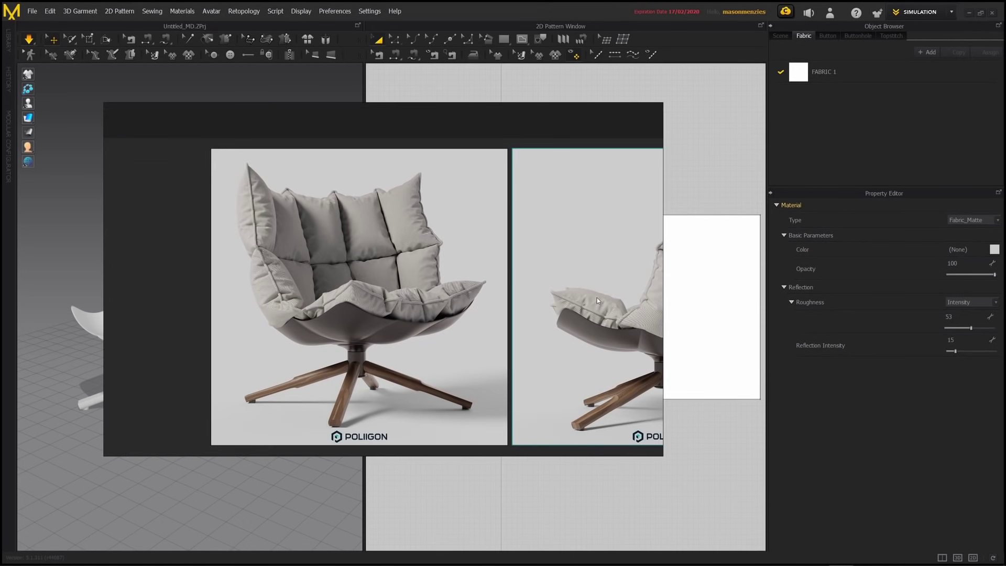
{"action": "right_click_drag", "start_coordinate": [597, 297], "coordinate": [1, 258]}
Stop the simulation and move both pillow pieces together onto the seat area of the chair.
{"action": "right_click_drag", "start_coordinate": [276, 375], "coordinate": [230, 378]}
{"action": "left_click", "coordinate": [237, 383]}
{"action": "left_click", "coordinate": [627, 328], "text": "shift"}
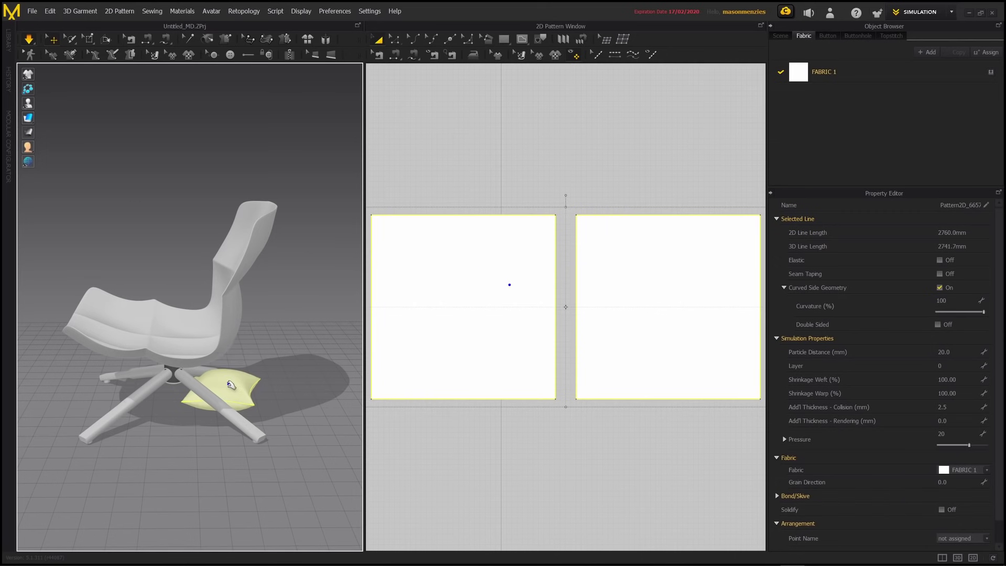
{"action": "left_click", "coordinate": [28, 40]}
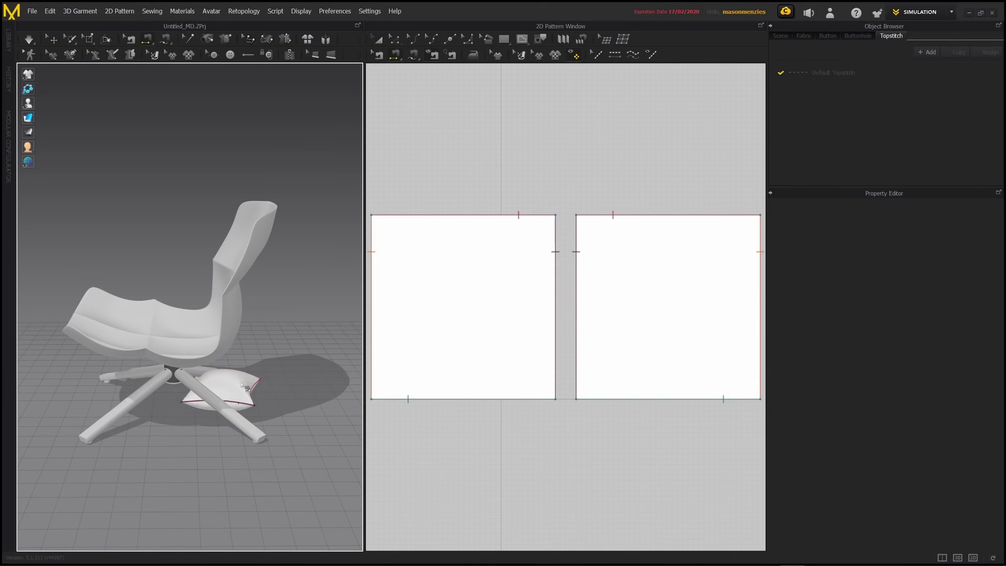
{"action": "left_click", "coordinate": [377, 38]}
{"action": "left_click", "coordinate": [467, 298]}
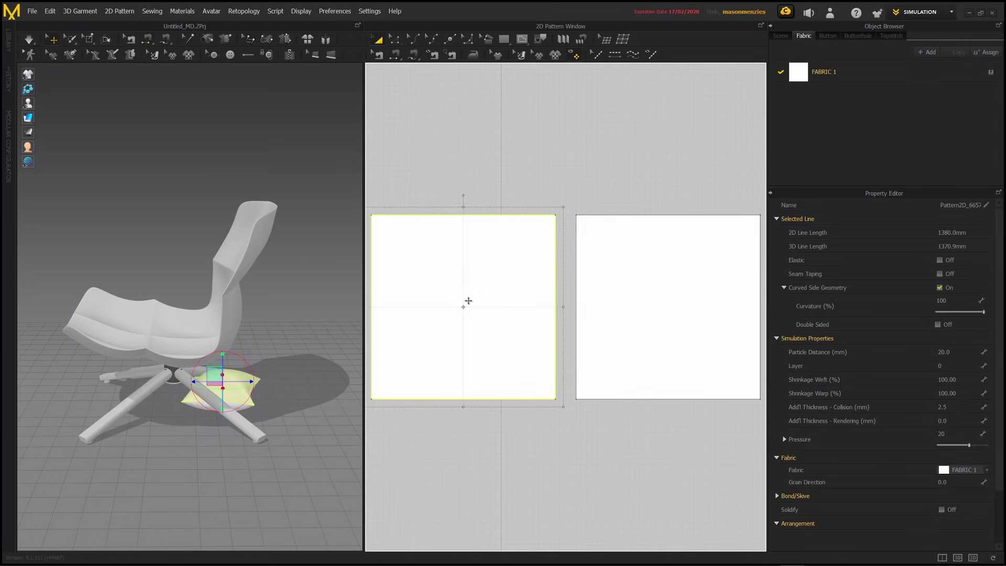
{"action": "key", "text": "ctrl+a"}
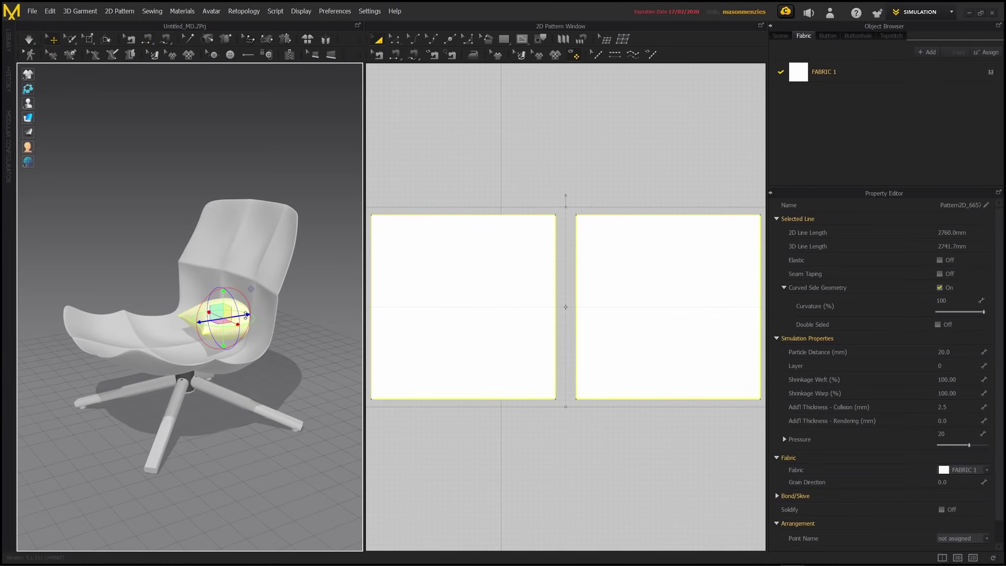
{"action": "left_click_drag", "start_coordinate": [245, 315], "coordinate": [201, 322]}
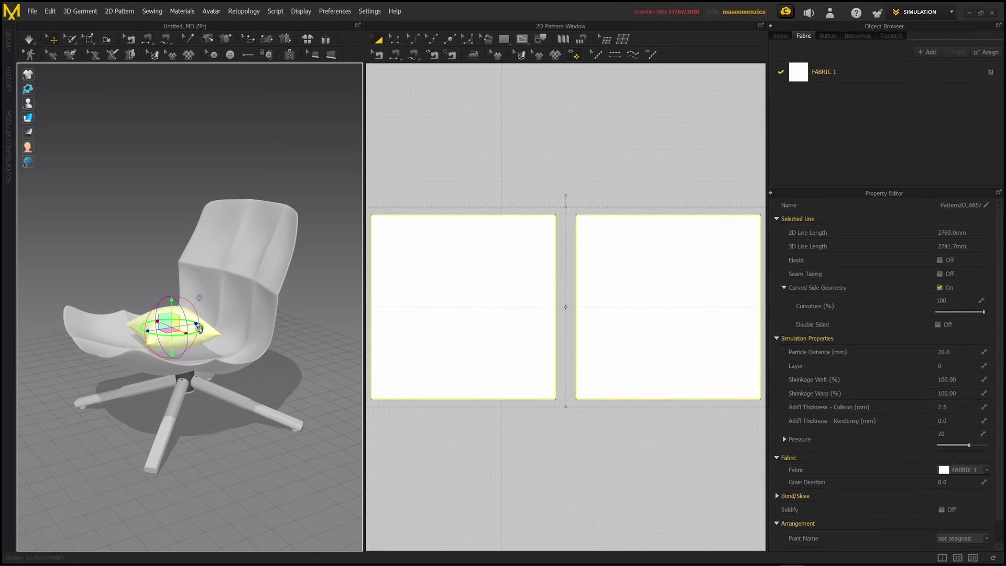
{"action": "left_click", "coordinate": [154, 199]}
Select both pillow pieces and shift them sideways toward the middle of the chair seat.
{"action": "right_click_drag", "start_coordinate": [154, 199], "coordinate": [244, 292]}
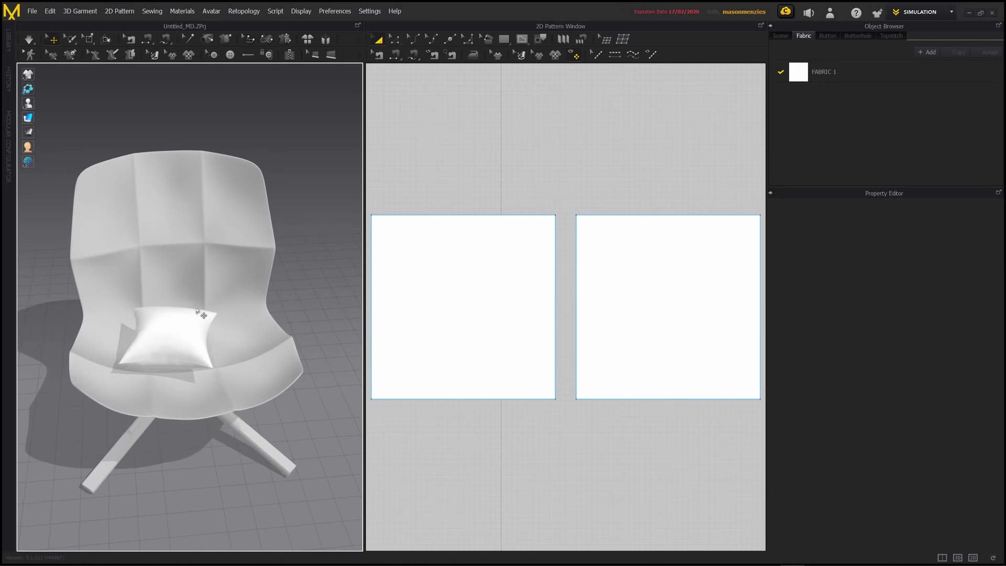
{"action": "left_click", "coordinate": [478, 281]}
{"action": "left_click", "coordinate": [691, 282], "text": "shift"}
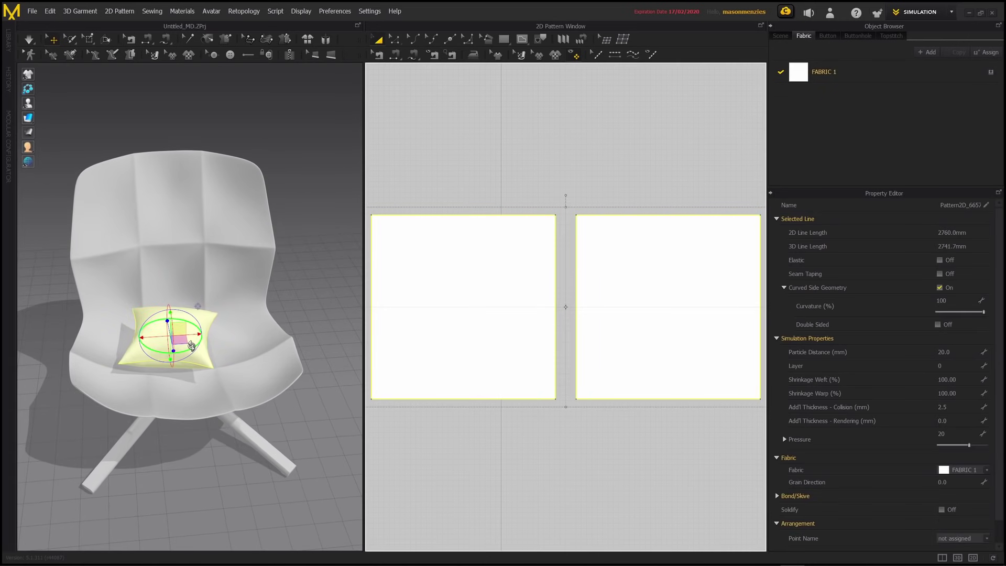
{"action": "left_click_drag", "start_coordinate": [193, 347], "coordinate": [201, 346]}
{"action": "right_click_drag", "start_coordinate": [234, 335], "coordinate": [209, 355]}
{"action": "mouse_move", "coordinate": [192, 335]}
{"action": "left_mouse_down"}
{"action": "mouse_move", "coordinate": [208, 338]}
{"action": "mouse_move", "coordinate": [202, 361]}
{"action": "mouse_move", "coordinate": [203, 341]}
{"action": "left_mouse_up"}
{"action": "right_click_drag", "start_coordinate": [209, 305], "coordinate": [323, 315]}
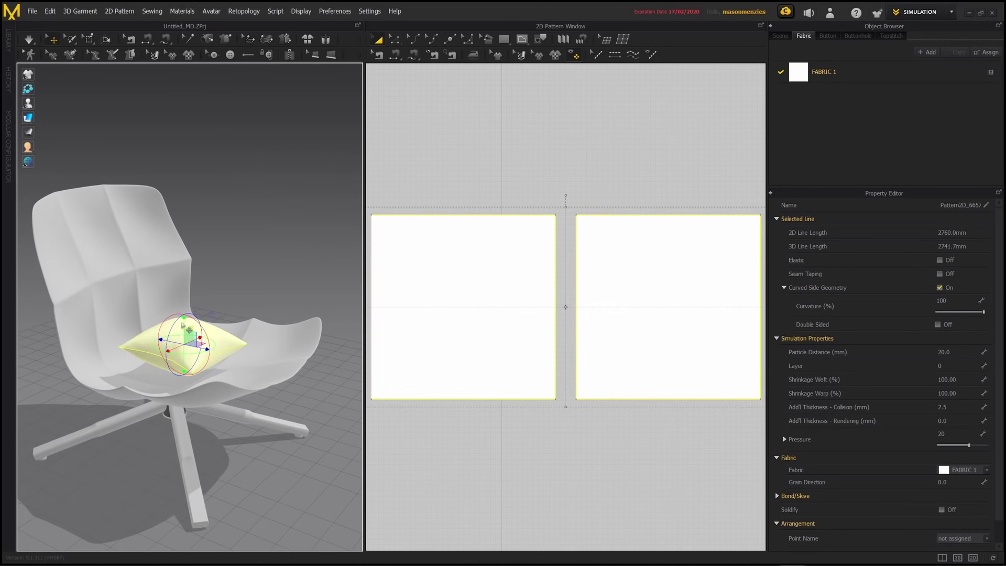
{"action": "left_click", "coordinate": [221, 255]}
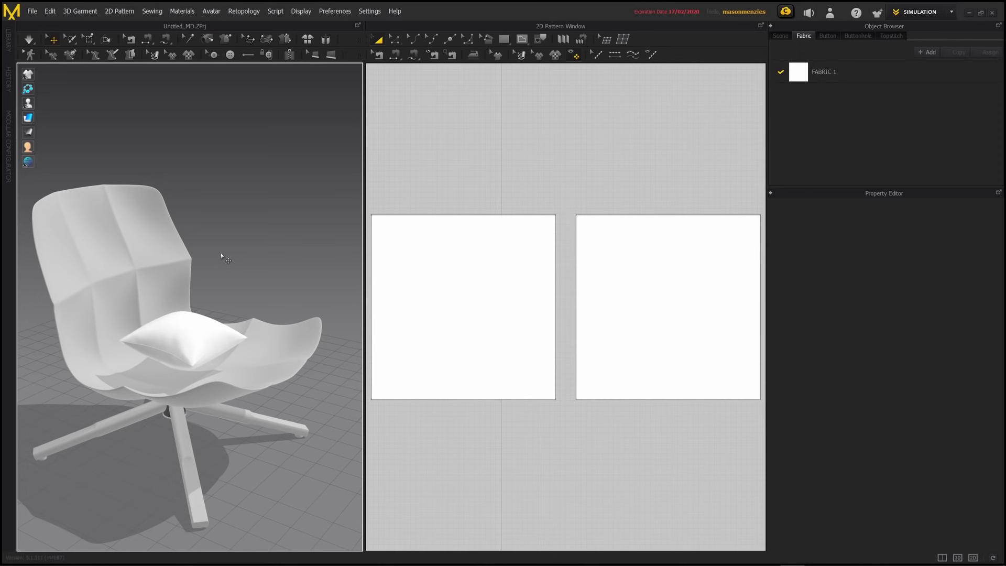
{"action": "left_click", "coordinate": [439, 232]}
{"action": "left_click", "coordinate": [631, 267], "text": "shift"}
{"action": "mouse_move", "coordinate": [223, 270]}
{"action": "right_mouse_down"}
{"action": "mouse_move", "coordinate": [263, 261]}
{"action": "mouse_move", "coordinate": [231, 266]}
{"action": "right_mouse_up"}
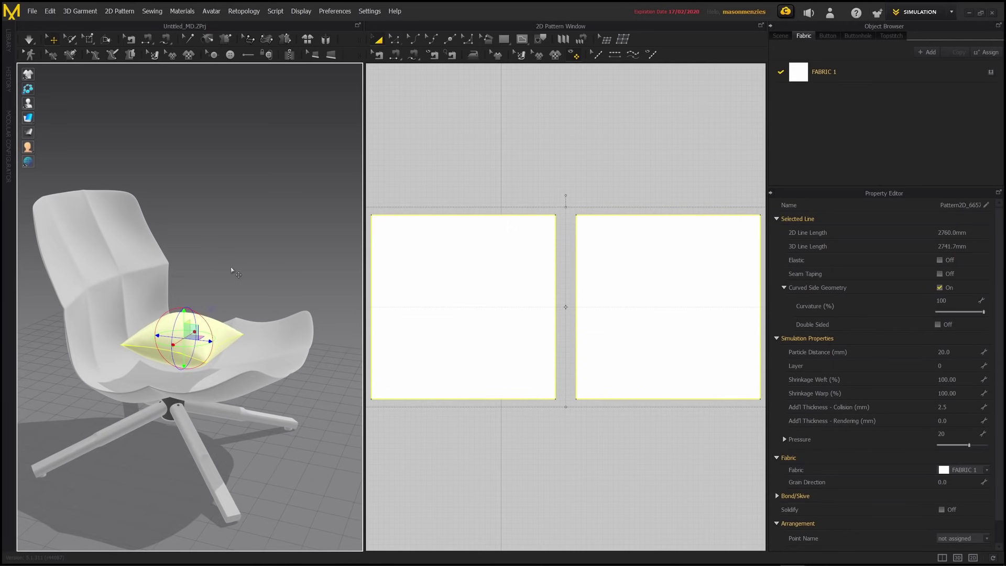
{"action": "right_click_drag", "start_coordinate": [329, 275], "coordinate": [276, 309]}
{"action": "left_click", "coordinate": [438, 193]}
Duplicate both pillow patterns, placing the copies about 415 mm above the originals in the 2D pattern layout.
{"action": "scroll", "coordinate": [258, 299], "scroll_direction": "down", "scroll_amount": 2}
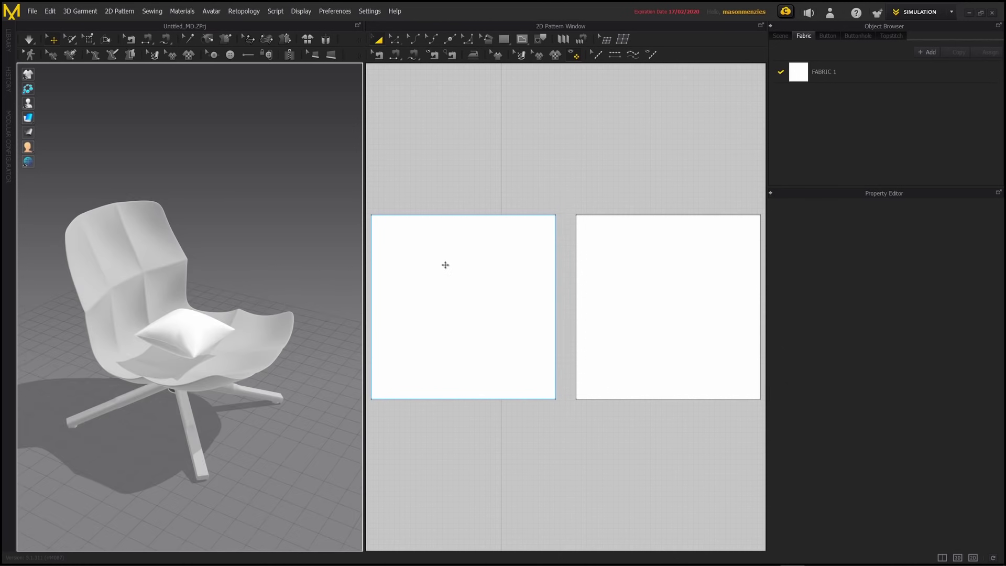
{"action": "scroll", "coordinate": [463, 273], "scroll_direction": "up", "scroll_amount": 2}
{"action": "scroll", "coordinate": [496, 276], "scroll_direction": "down", "scroll_amount": 5}
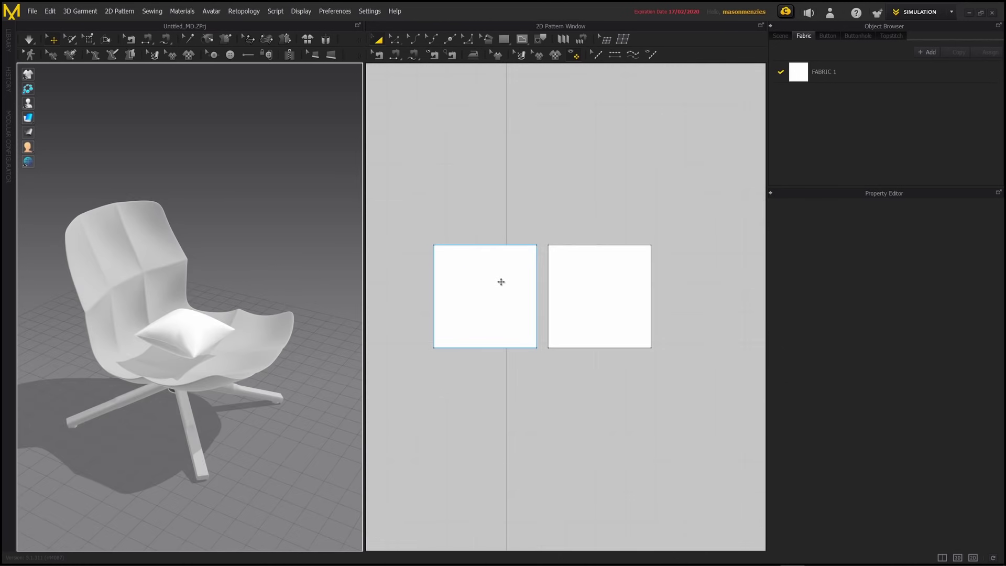
{"action": "left_click", "coordinate": [501, 282]}
{"action": "left_click", "coordinate": [635, 284], "text": "shift"}
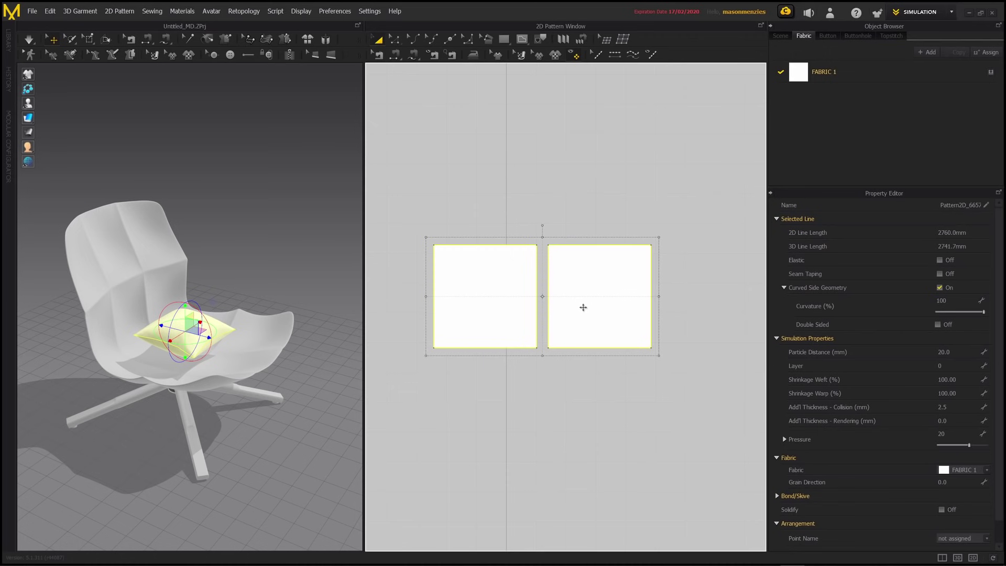
{"action": "key", "text": "ctrl+v"}
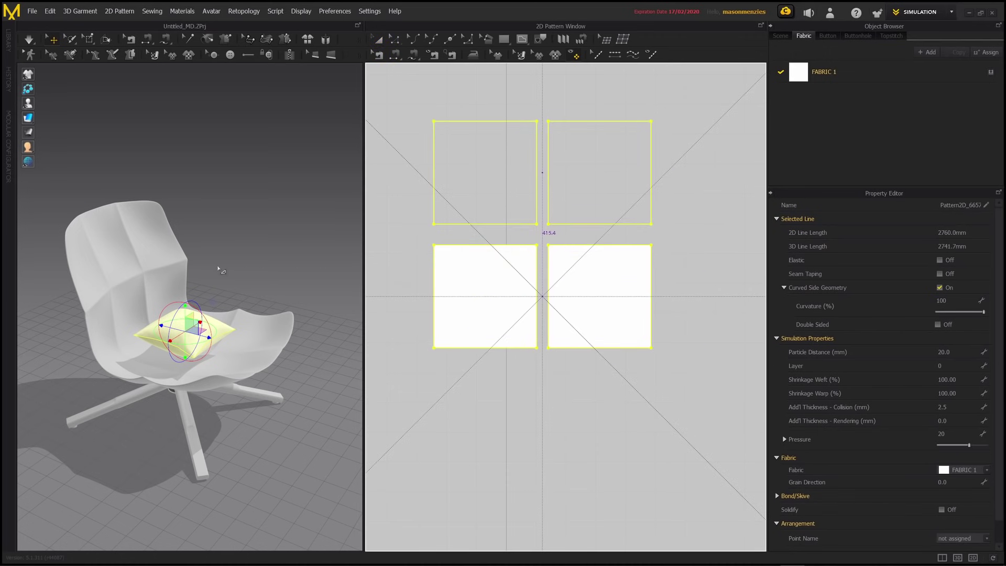
{"action": "mouse_move", "coordinate": [221, 248]}
{"action": "right_mouse_down"}
{"action": "mouse_move", "coordinate": [185, 254]}
{"action": "mouse_move", "coordinate": [211, 244]}
{"action": "right_mouse_up"}
Select all pieces of the original and duplicated pillows and raise them together clear above the chair.
{"action": "left_click", "coordinate": [189, 237]}
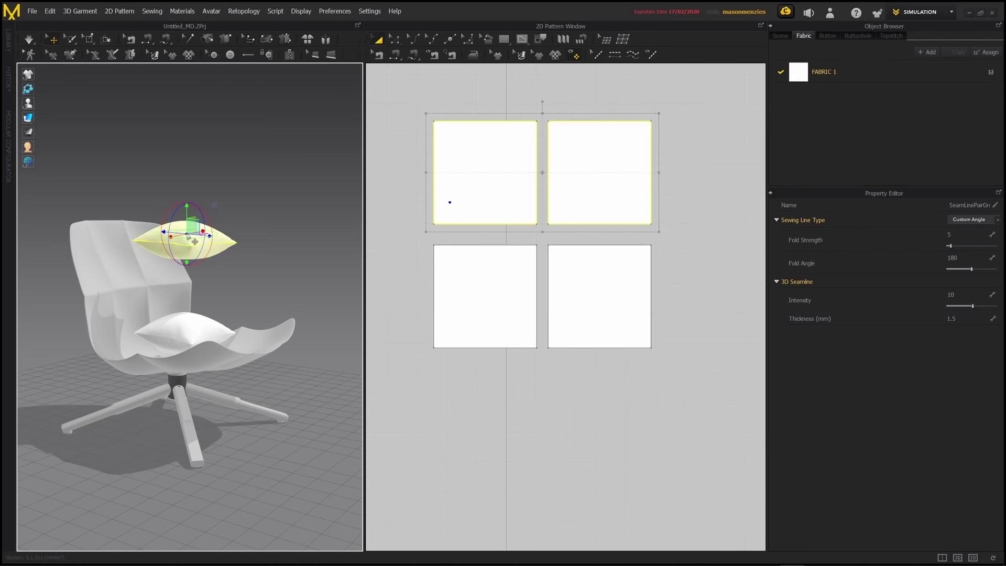
{"action": "left_click", "coordinate": [215, 263]}
{"action": "left_click", "coordinate": [207, 256]}
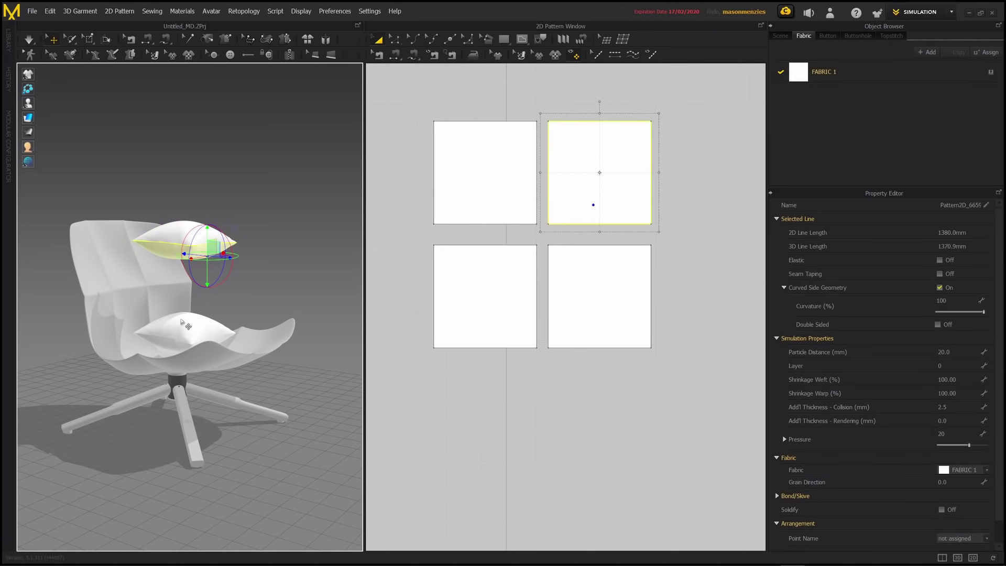
{"action": "left_click", "coordinate": [190, 226], "text": "shift"}
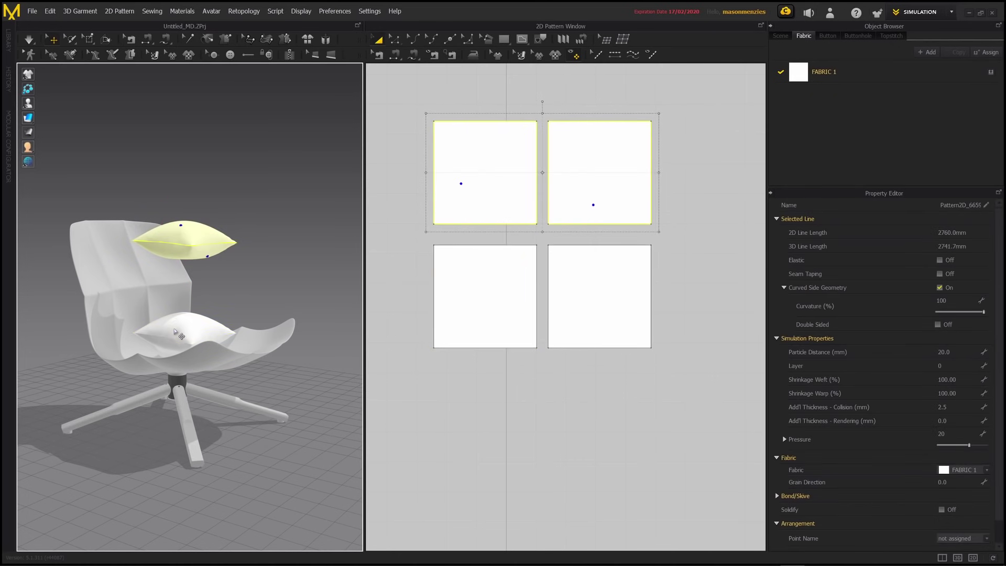
{"action": "left_click", "coordinate": [176, 331], "text": "shift"}
{"action": "left_click", "coordinate": [175, 331], "text": "shift"}
{"action": "left_click_drag", "start_coordinate": [189, 304], "coordinate": [251, 186]}
{"action": "left_click", "coordinate": [249, 183]}
{"action": "middle_click_drag", "start_coordinate": [231, 170], "coordinate": [230, 216]}
{"action": "right_click_drag", "start_coordinate": [231, 216], "coordinate": [222, 190]}
Move the duplicated pillow's bottom piece beneath the original pillow and lower its top piece to just above the original.
{"action": "left_click", "coordinate": [210, 160]}
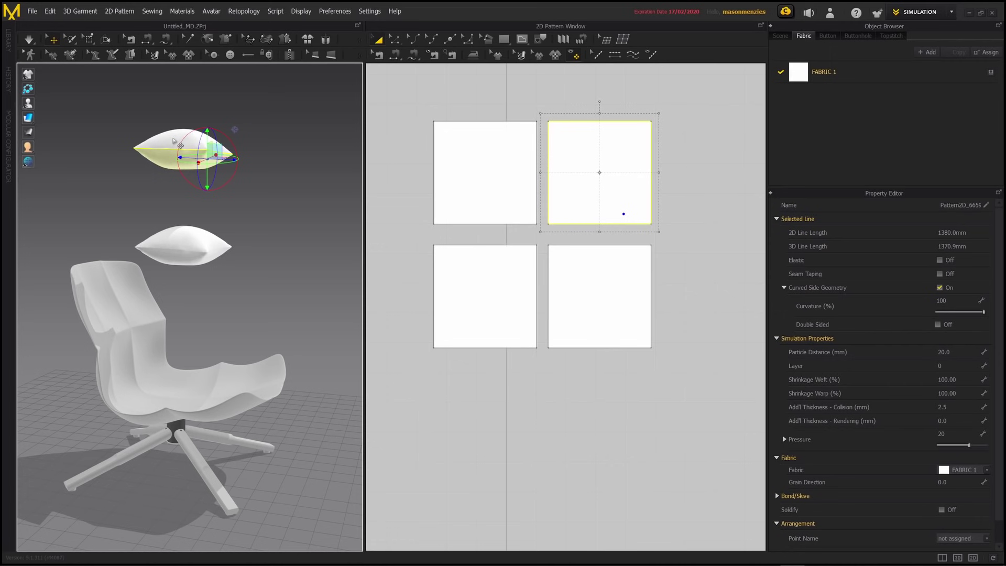
{"action": "left_click", "coordinate": [170, 156], "text": "shift"}
{"action": "left_click", "coordinate": [225, 184]}
{"action": "left_click", "coordinate": [209, 158]}
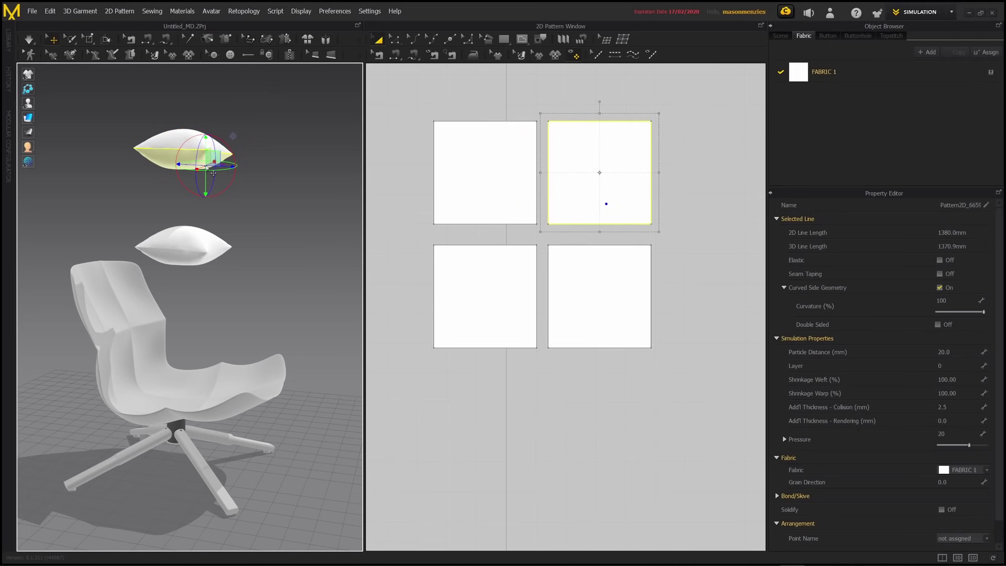
{"action": "left_click_drag", "start_coordinate": [206, 142], "coordinate": [206, 265]}
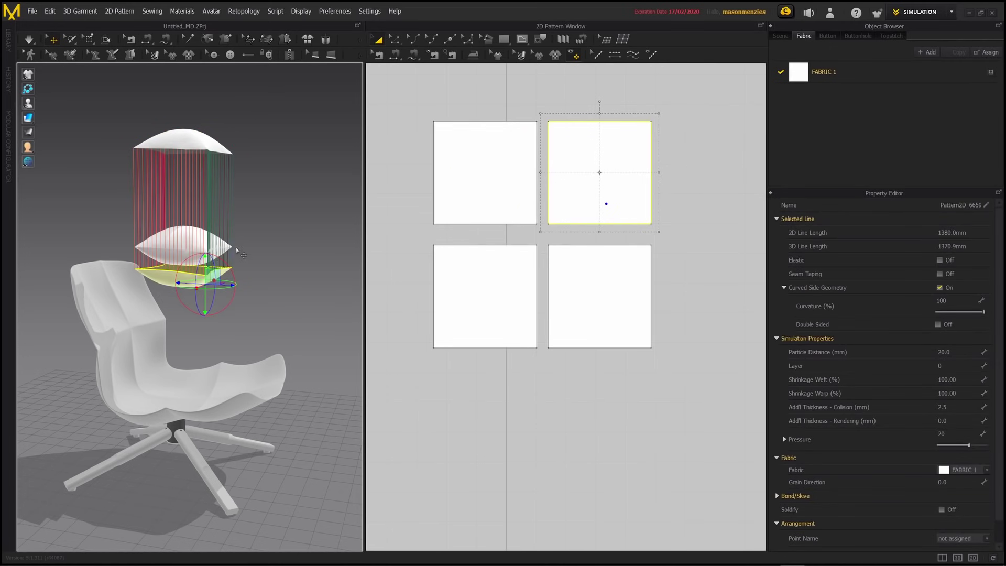
{"action": "left_click", "coordinate": [196, 140]}
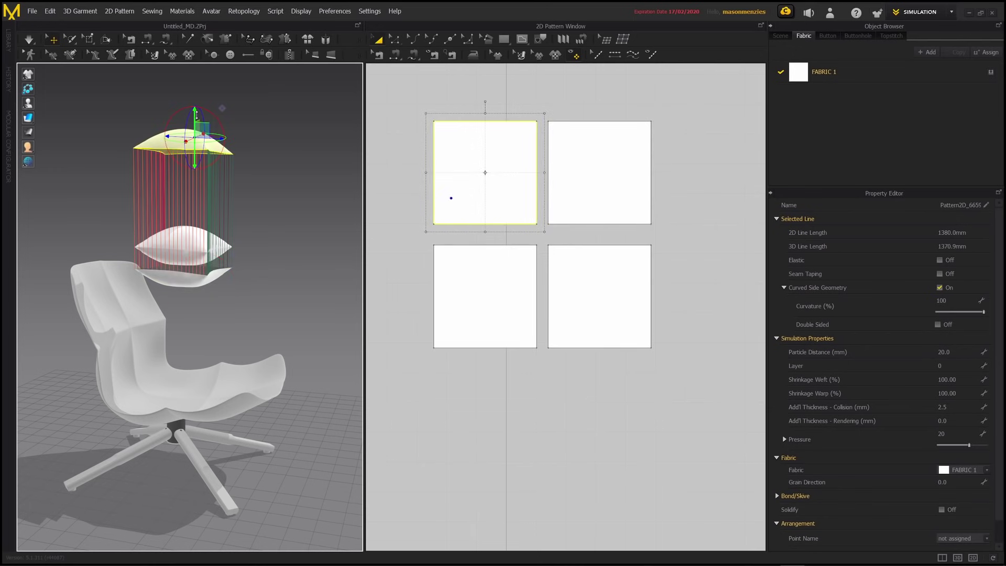
{"action": "left_click_drag", "start_coordinate": [196, 116], "coordinate": [215, 194]}
{"action": "left_click", "coordinate": [269, 227]}
Inspect how the duplicate's two outer pieces enclose the original pillow, checking the outer and inner pieces in turn.
{"action": "mouse_move", "coordinate": [268, 230]}
{"action": "right_mouse_down"}
{"action": "mouse_move", "coordinate": [214, 261]}
{"action": "mouse_move", "coordinate": [274, 236]}
{"action": "right_mouse_up"}
{"action": "scroll", "coordinate": [214, 261], "scroll_direction": "up", "scroll_amount": 3}
{"action": "middle_click_drag", "start_coordinate": [274, 236], "coordinate": [272, 301]}
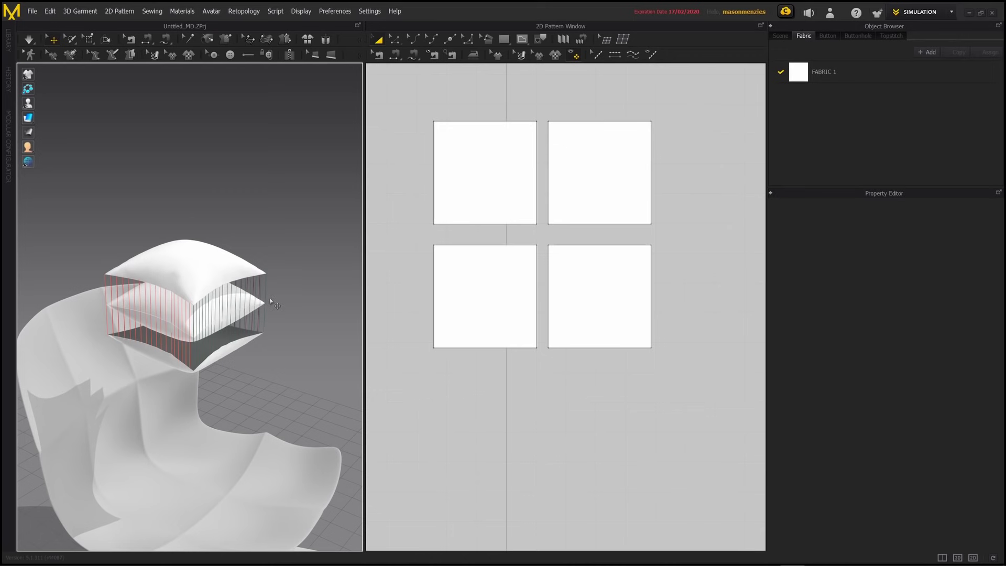
{"action": "left_click", "coordinate": [169, 254]}
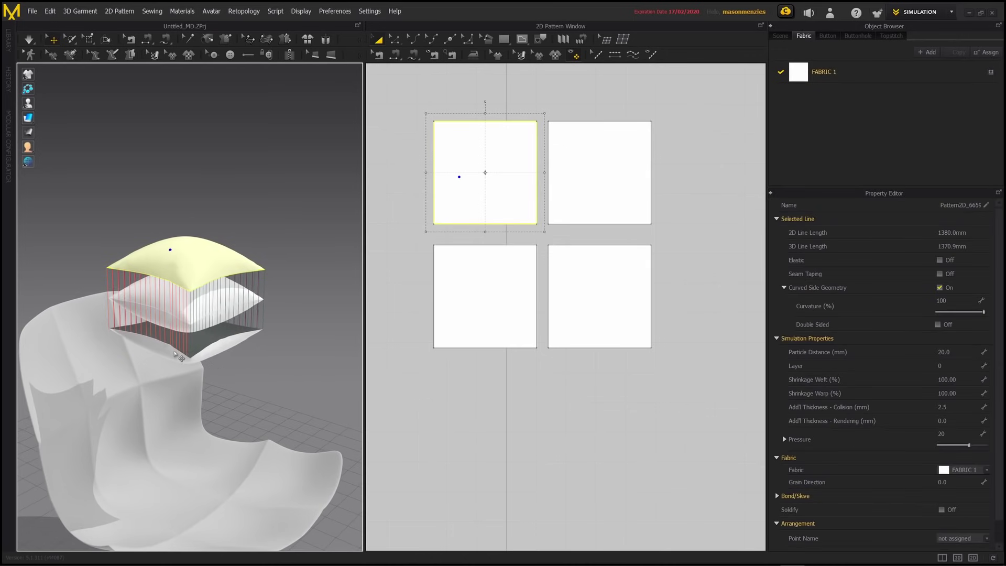
{"action": "left_click", "coordinate": [176, 350], "text": "shift"}
{"action": "right_click_drag", "start_coordinate": [176, 350], "coordinate": [190, 334]}
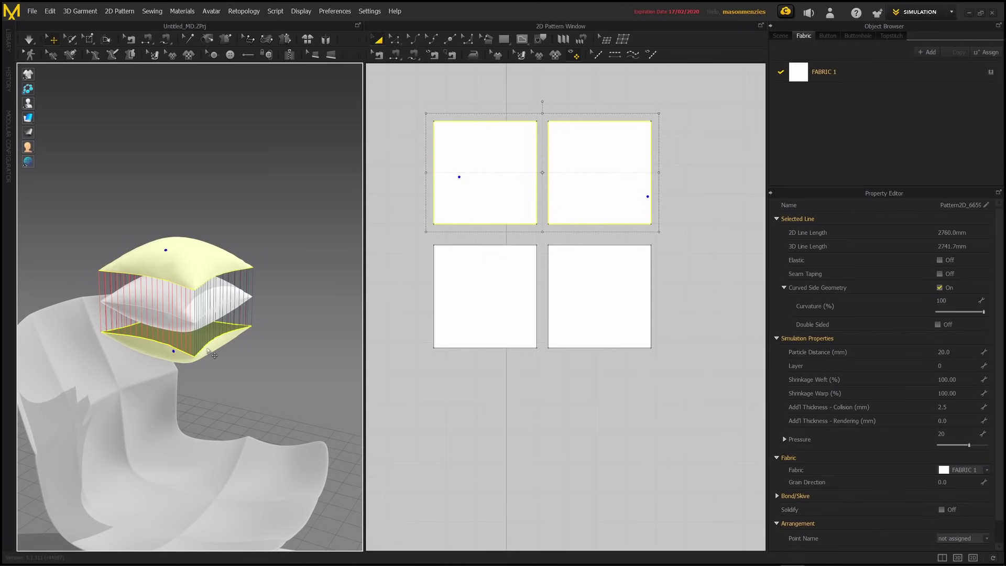
{"action": "left_click", "coordinate": [207, 348]}
{"action": "left_click", "coordinate": [235, 303]}
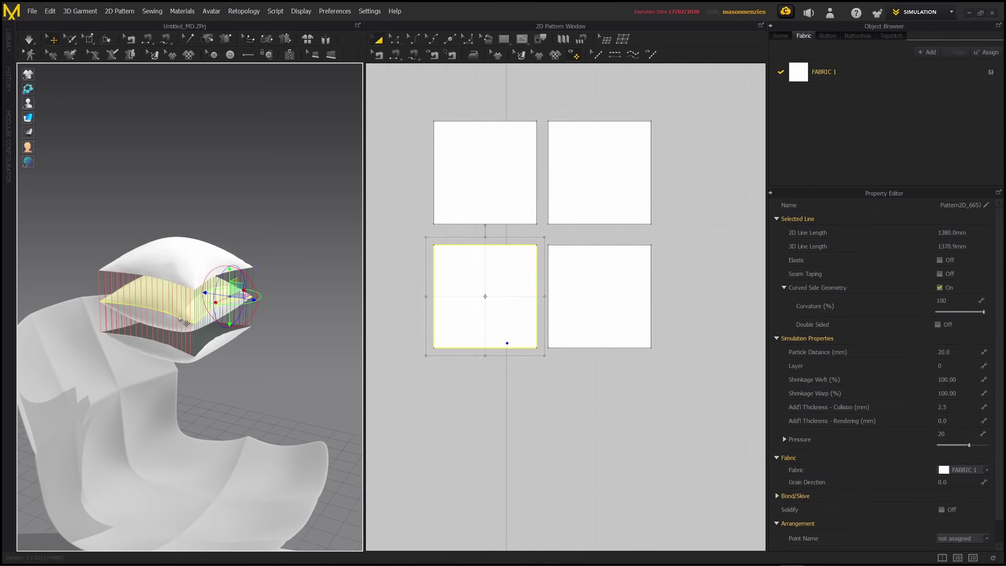
{"action": "left_click", "coordinate": [315, 332]}
{"action": "mouse_move", "coordinate": [290, 316]}
{"action": "right_mouse_down"}
{"action": "mouse_move", "coordinate": [267, 316]}
{"action": "mouse_move", "coordinate": [278, 318]}
{"action": "right_mouse_up"}
{"action": "left_click", "coordinate": [199, 305]}
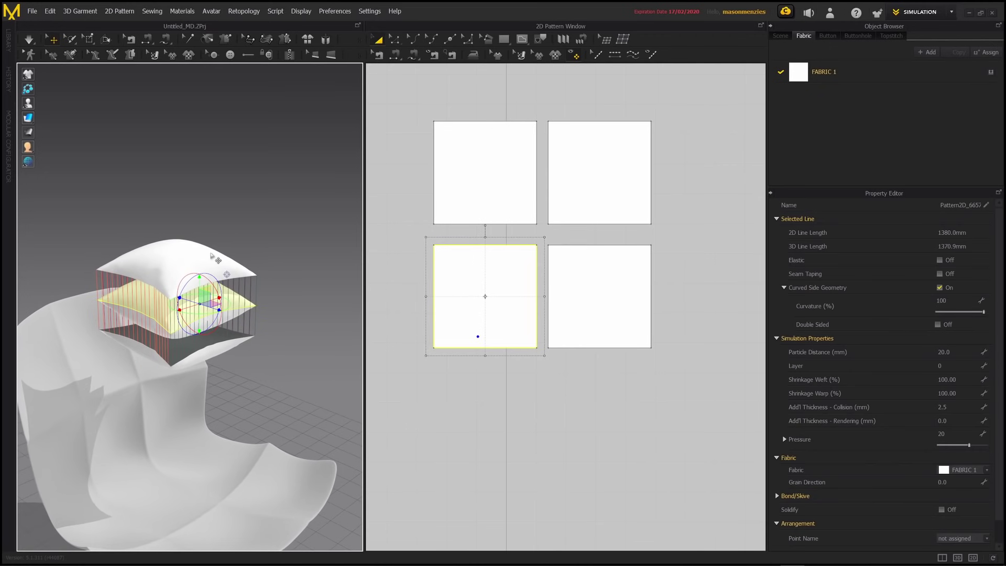
{"action": "left_click", "coordinate": [212, 258]}
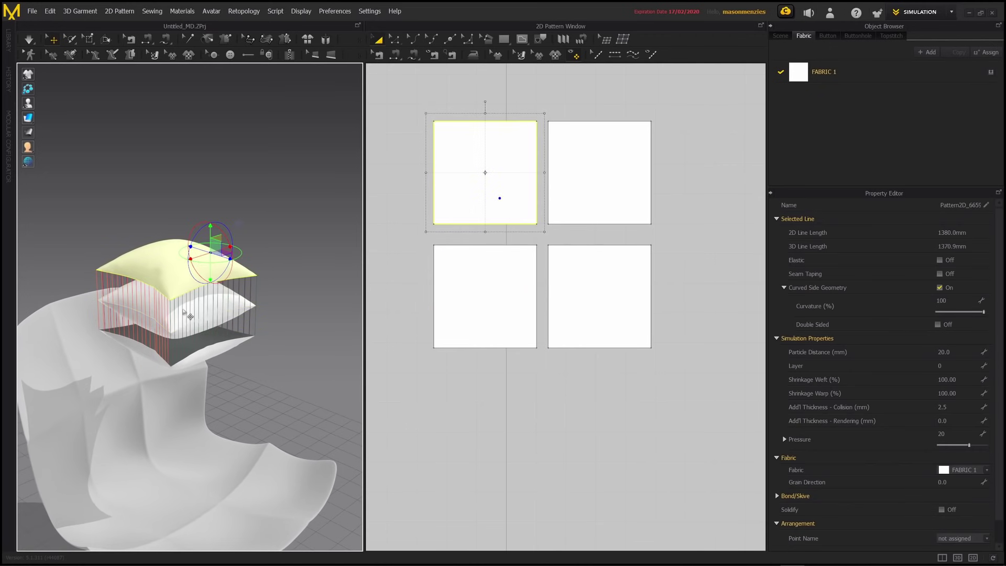
Sew all four edges of the inner pillow's top piece to the matching edges of the outer top piece using Segment Sewing.
{"action": "left_click", "coordinate": [394, 55]}
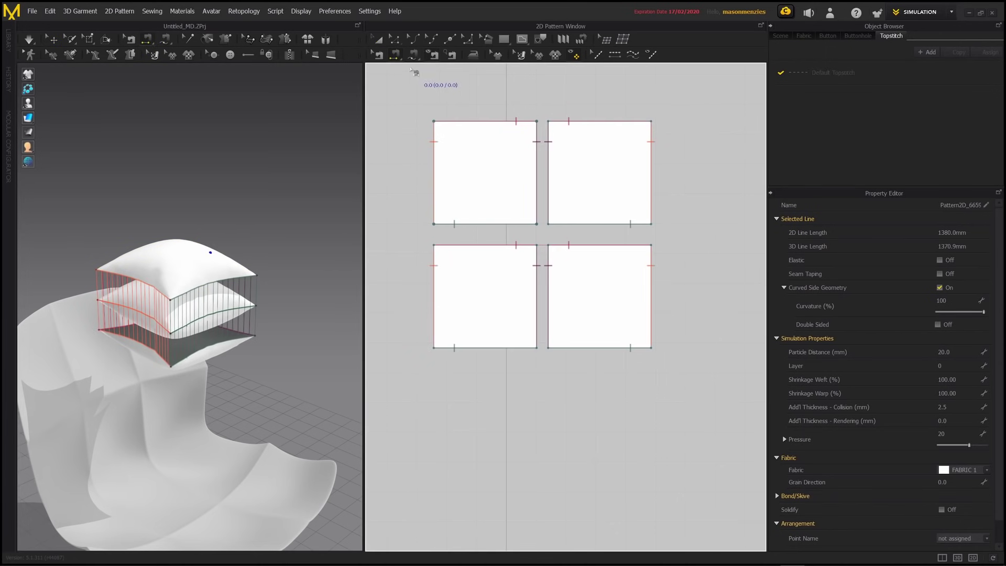
{"action": "left_click", "coordinate": [477, 245]}
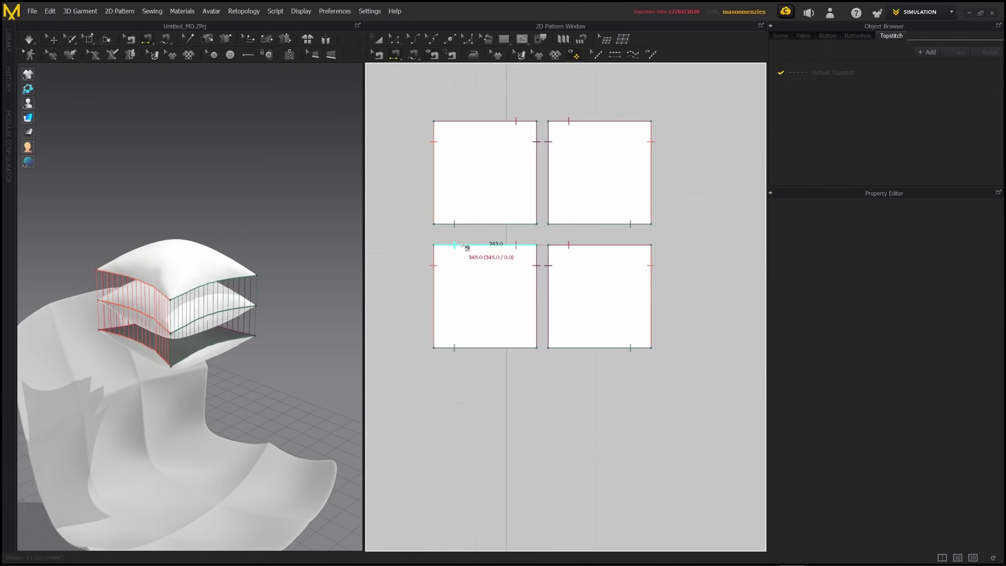
{"action": "left_click", "coordinate": [474, 122]}
{"action": "left_click", "coordinate": [477, 348]}
{"action": "left_click", "coordinate": [474, 224]}
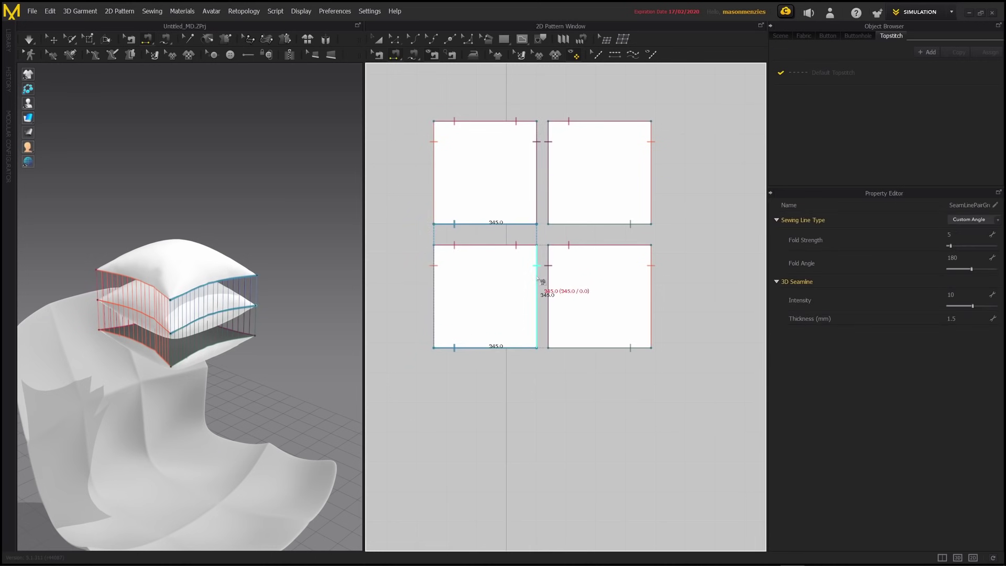
{"action": "left_click", "coordinate": [537, 281]}
{"action": "left_click", "coordinate": [536, 152]}
{"action": "left_click", "coordinate": [434, 207]}
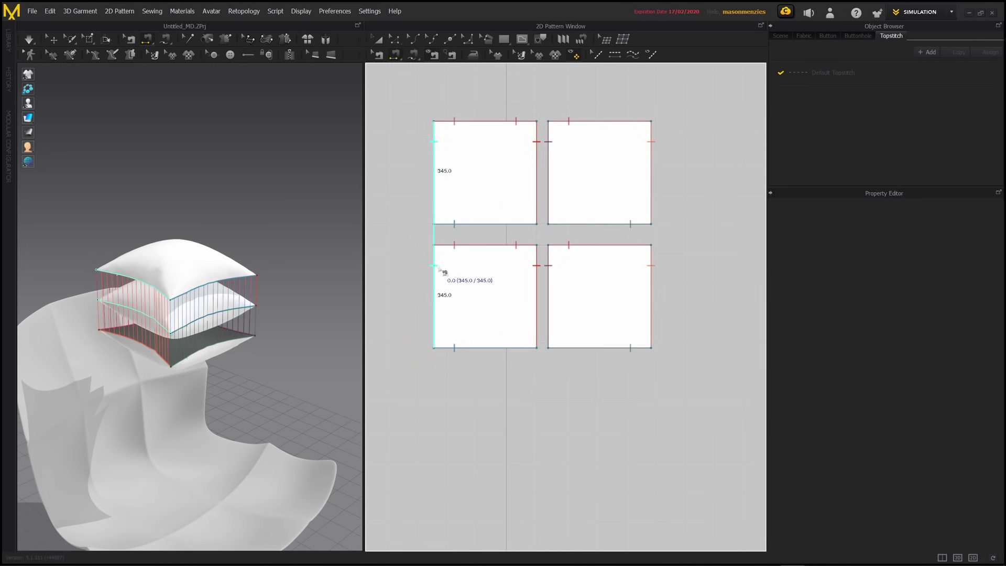
{"action": "left_click", "coordinate": [434, 285]}
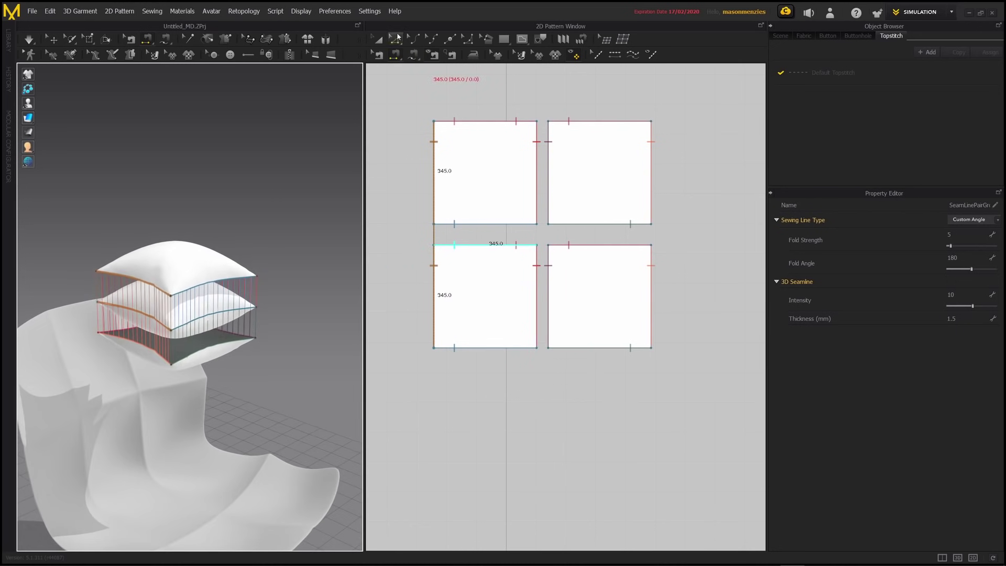
Simulate the sewn double-layer pillow until it drops onto the chair seat, and stop the simulation.
{"action": "left_click", "coordinate": [379, 39]}
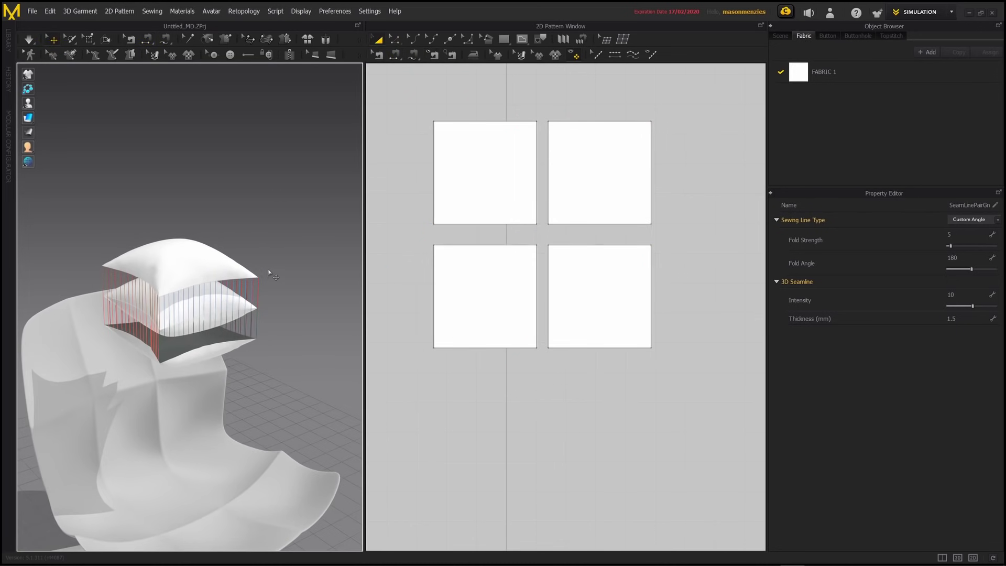
{"action": "key", "text": "space"}
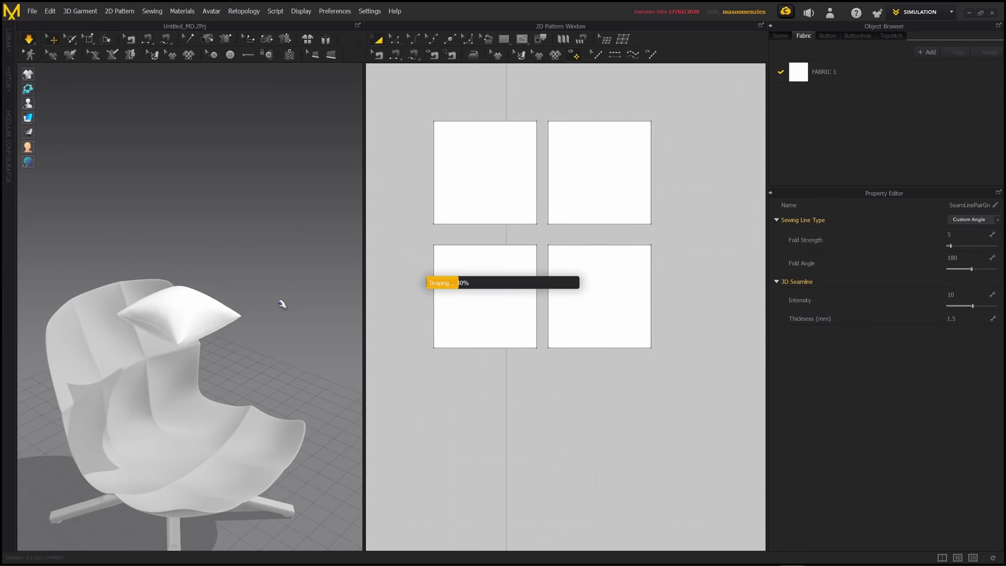
{"action": "mouse_move", "coordinate": [251, 332]}
{"action": "right_mouse_down"}
{"action": "mouse_move", "coordinate": [274, 360]}
{"action": "mouse_move", "coordinate": [262, 346]}
{"action": "right_mouse_up"}
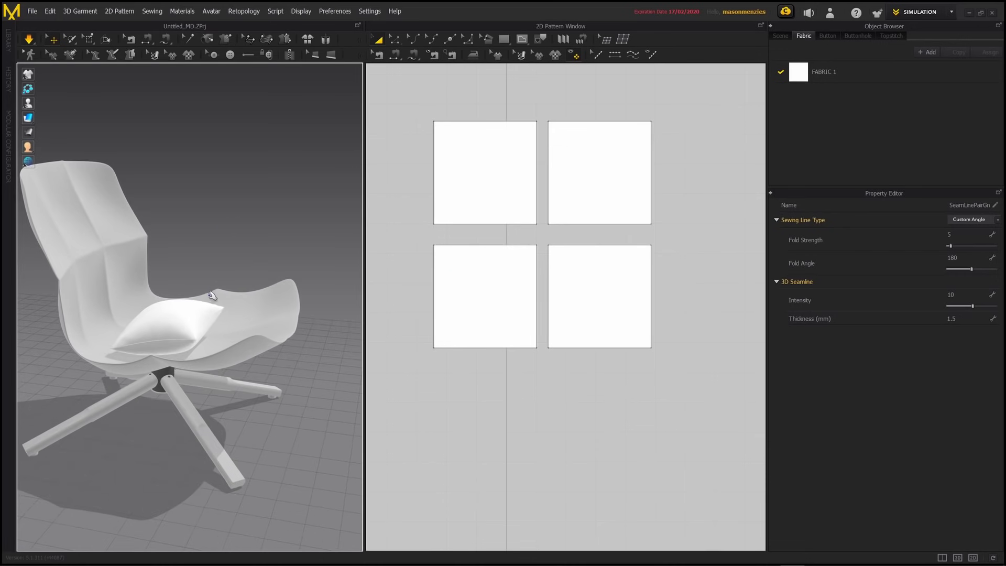
{"action": "scroll", "coordinate": [222, 319], "scroll_direction": "up", "scroll_amount": 5}
{"action": "right_click_drag", "start_coordinate": [222, 319], "coordinate": [214, 281]}
{"action": "left_click", "coordinate": [175, 273]}
{"action": "left_click", "coordinate": [278, 215]}
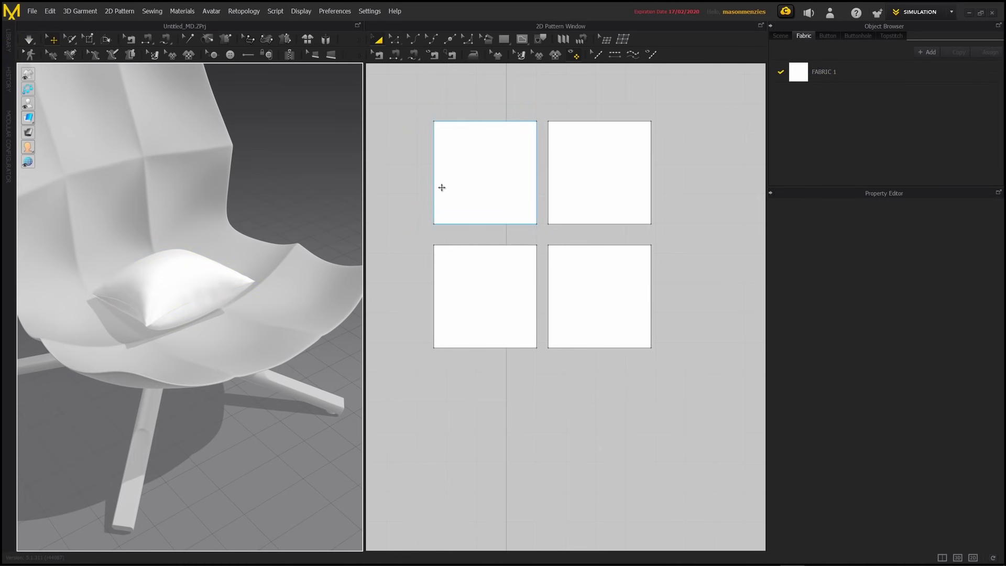
Select the upper and lower pairs of pattern pieces in turn to check which form the outer and inner pillow.
{"action": "left_click", "coordinate": [475, 283]}
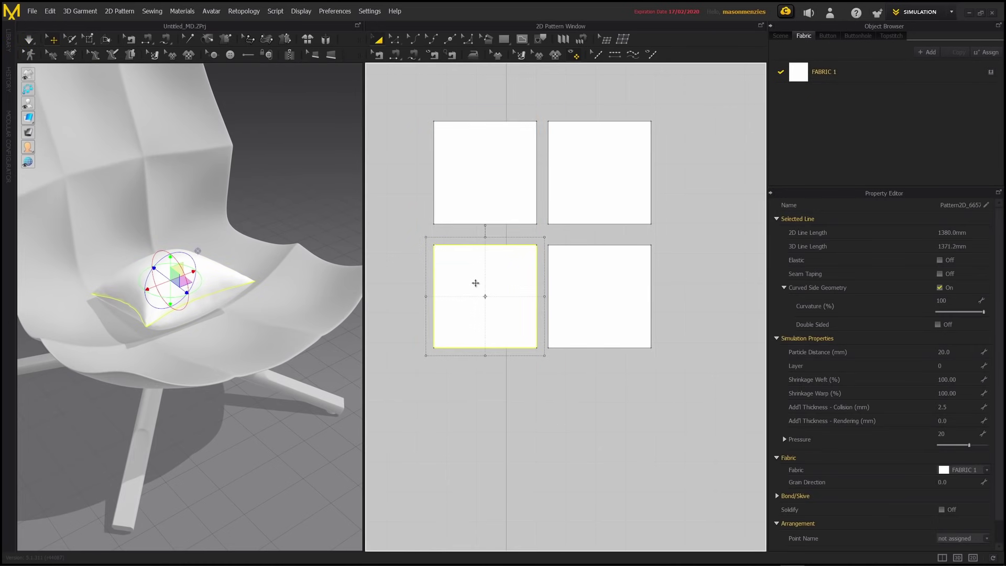
{"action": "left_click", "coordinate": [587, 288], "text": "shift"}
{"action": "left_click", "coordinate": [488, 190]}
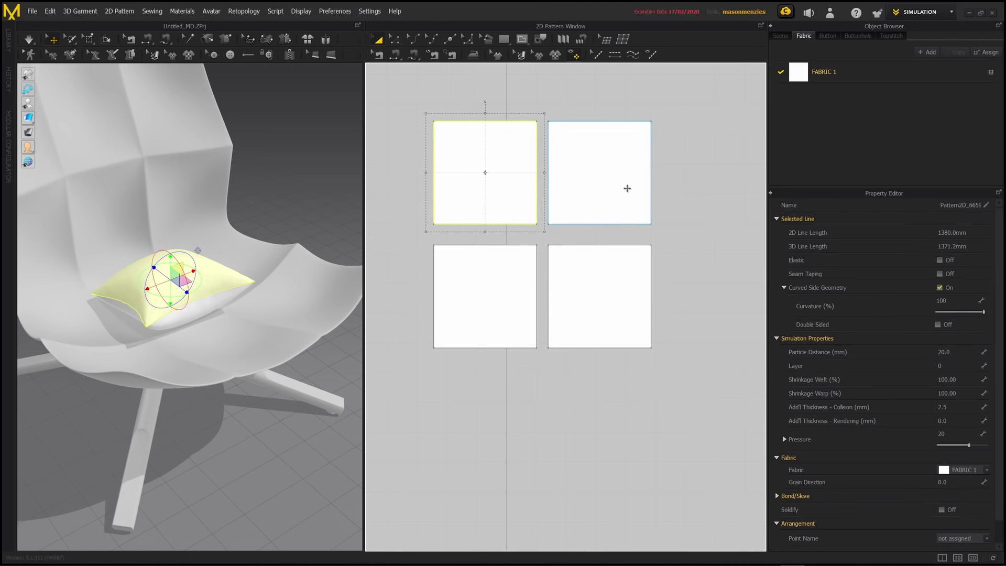
{"action": "left_click", "coordinate": [627, 188], "text": "shift"}
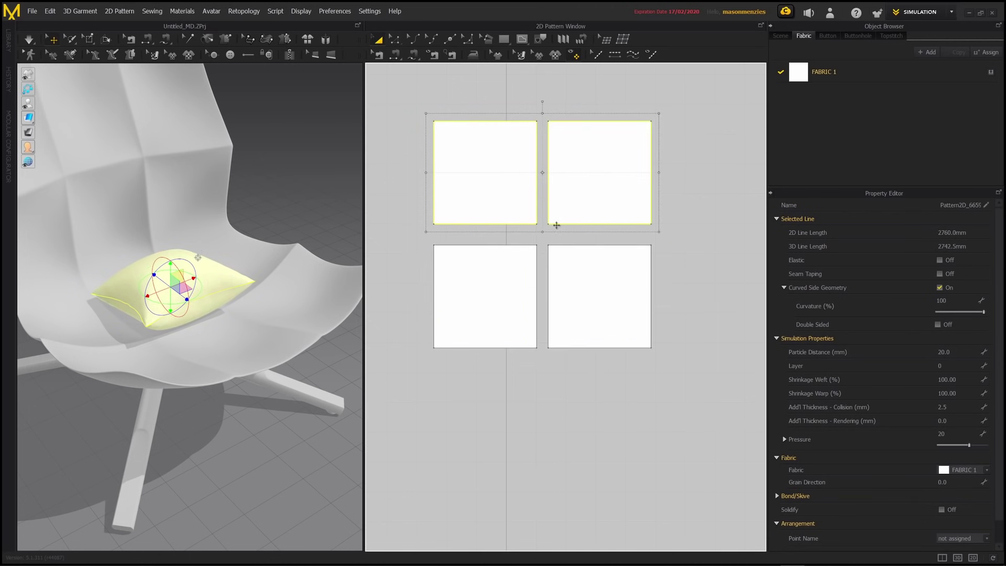
{"action": "left_click", "coordinate": [512, 278]}
{"action": "left_click", "coordinate": [523, 185]}
{"action": "left_click", "coordinate": [494, 298]}
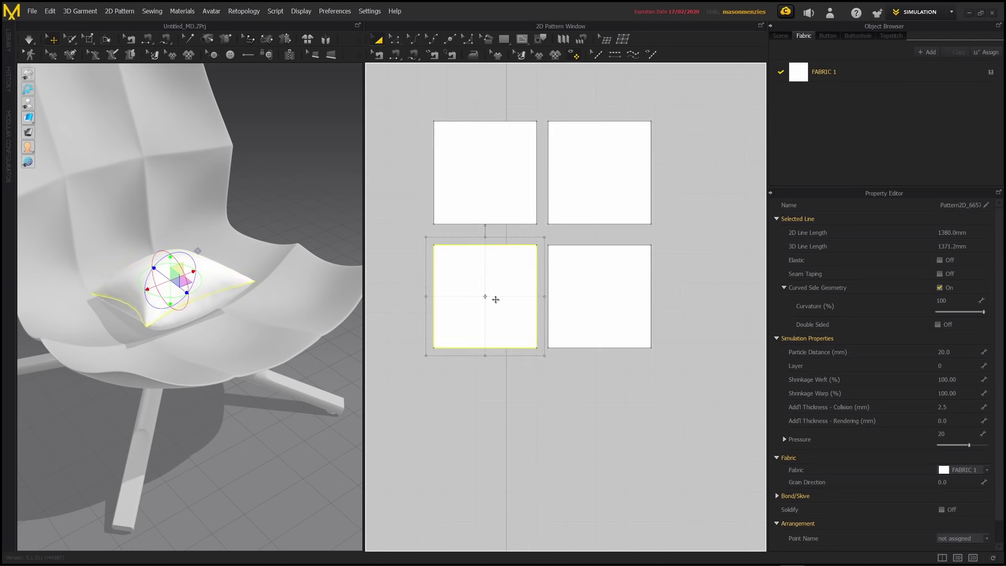
{"action": "right_click_drag", "start_coordinate": [242, 264], "coordinate": [266, 265]}
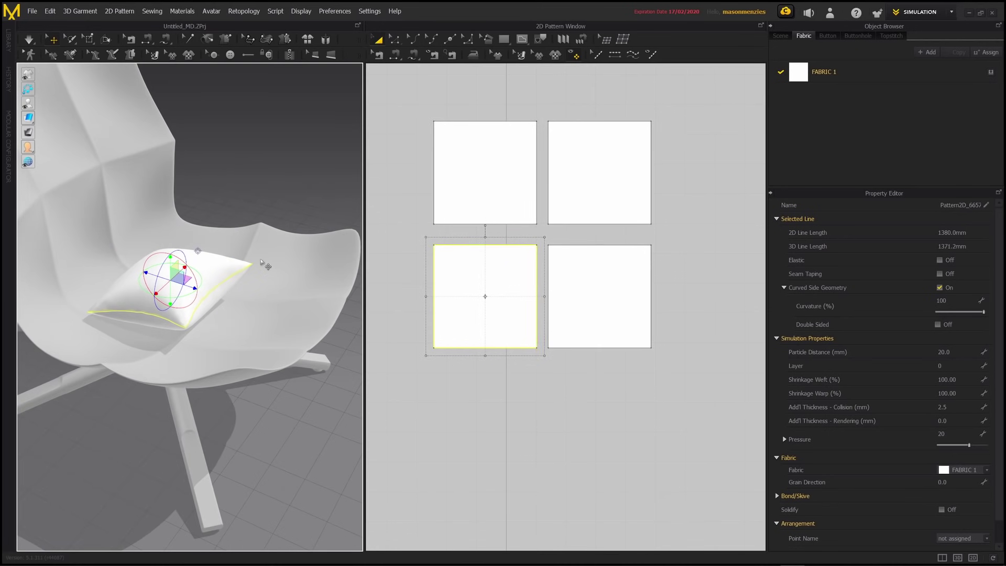
Select the two upper outer-layer pattern pieces and set their pressure to 0 with the simulation running.
{"action": "left_click", "coordinate": [472, 191]}
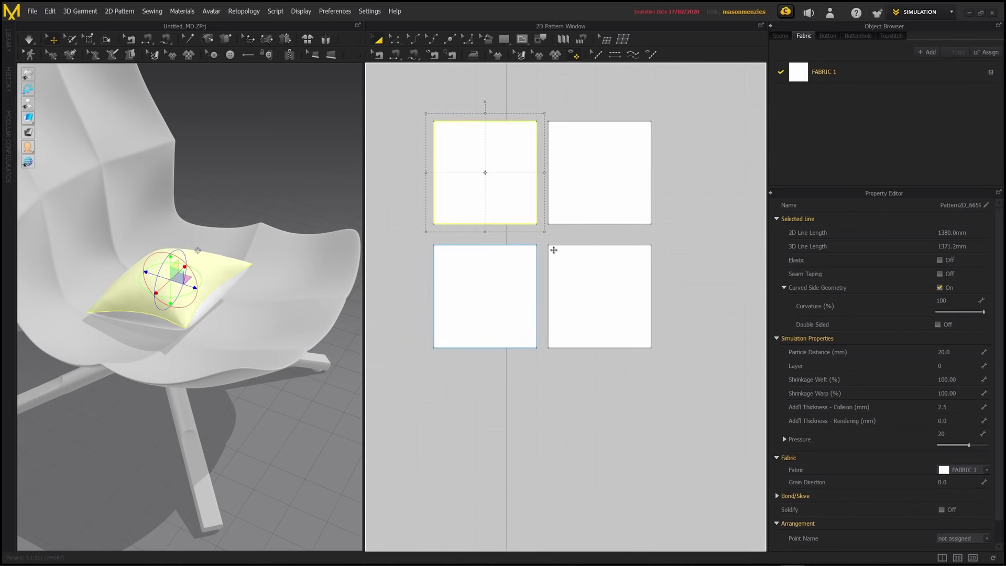
{"action": "left_click", "coordinate": [599, 195], "text": "shift"}
{"action": "right_click_drag", "start_coordinate": [288, 232], "coordinate": [339, 219]}
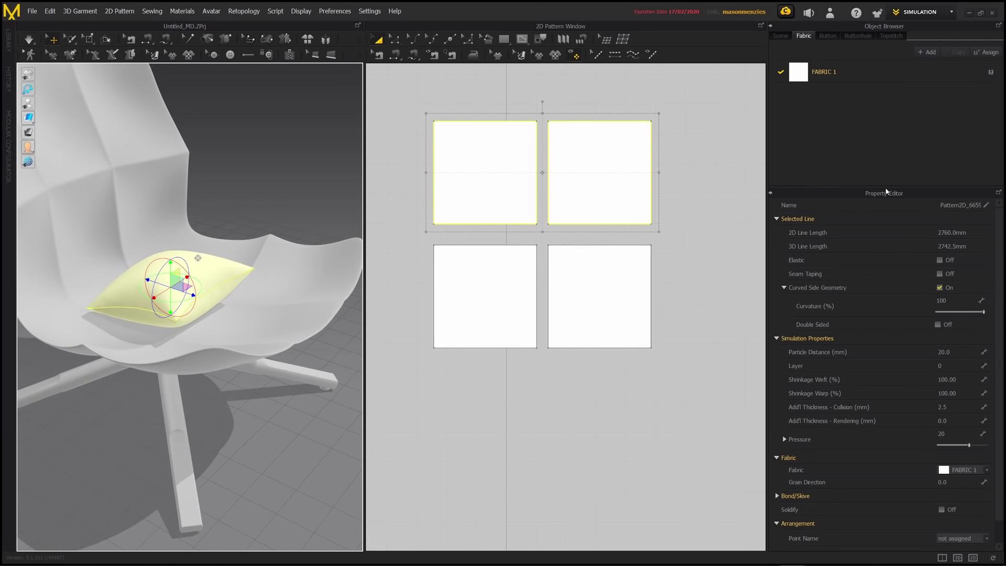
{"action": "left_click_drag", "start_coordinate": [885, 186], "coordinate": [887, 157]}
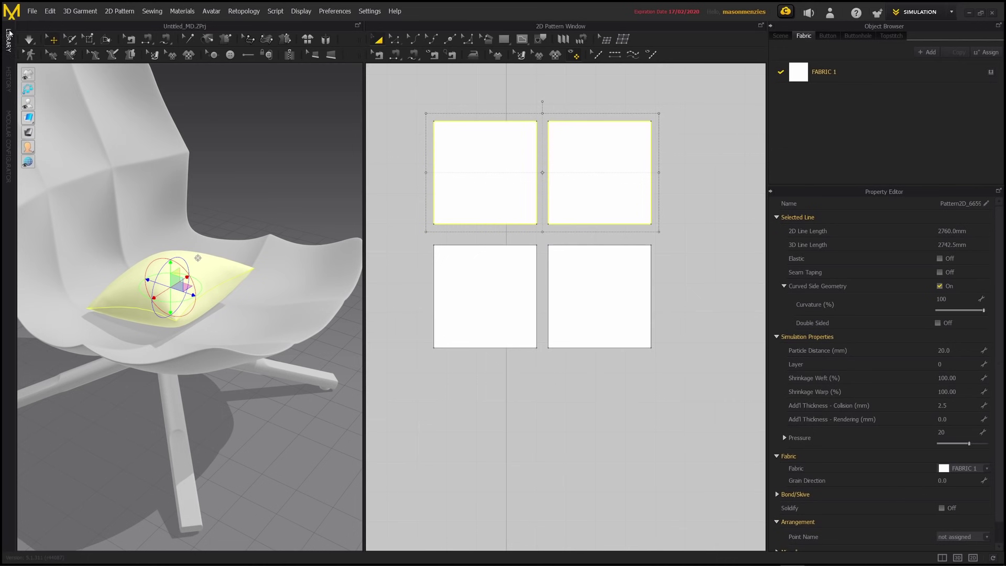
{"action": "left_click", "coordinate": [29, 39]}
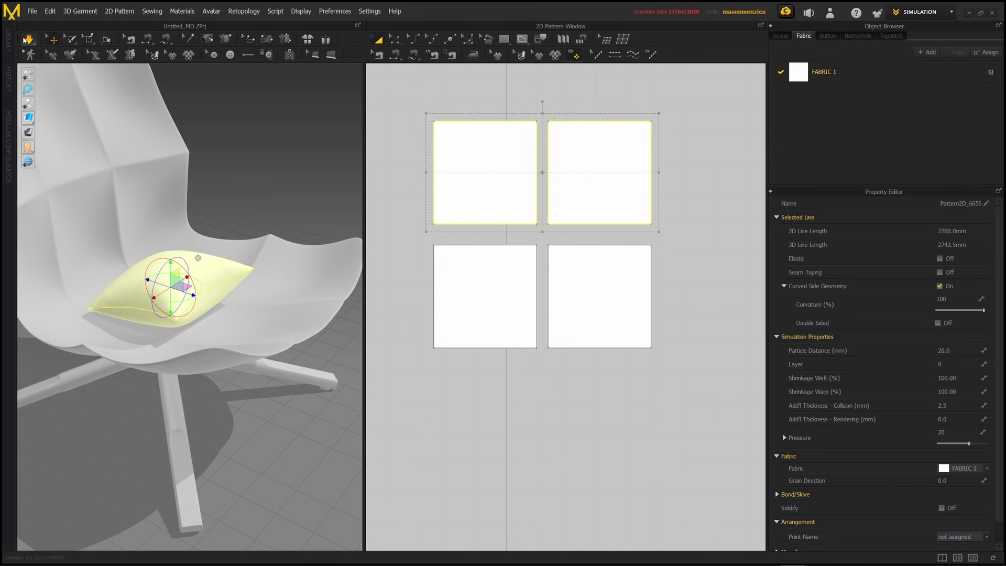
{"action": "left_click", "coordinate": [959, 433]}
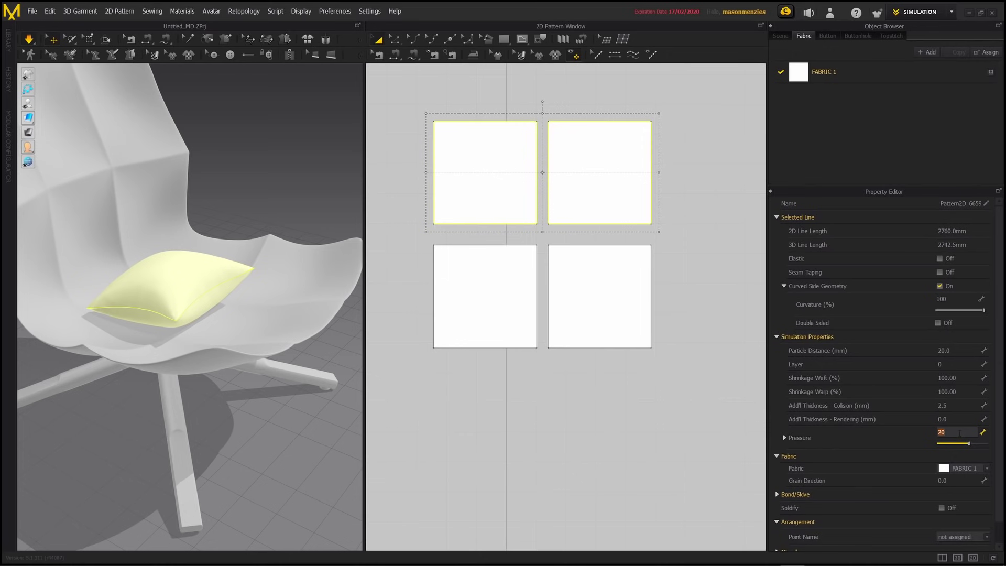
{"action": "type", "text": "0"}
{"action": "key", "text": "Return"}
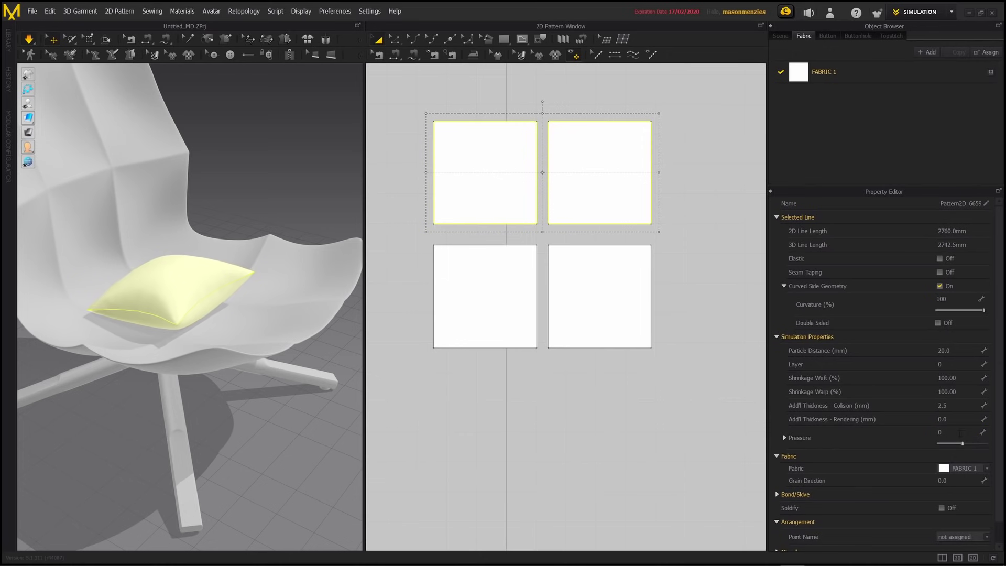
Set both Shrinkage Weft and Shrinkage Warp of the two outer-layer pieces to 110%.
{"action": "mouse_move", "coordinate": [259, 317]}
{"action": "right_mouse_down"}
{"action": "mouse_move", "coordinate": [201, 305]}
{"action": "mouse_move", "coordinate": [268, 316]}
{"action": "right_mouse_up"}
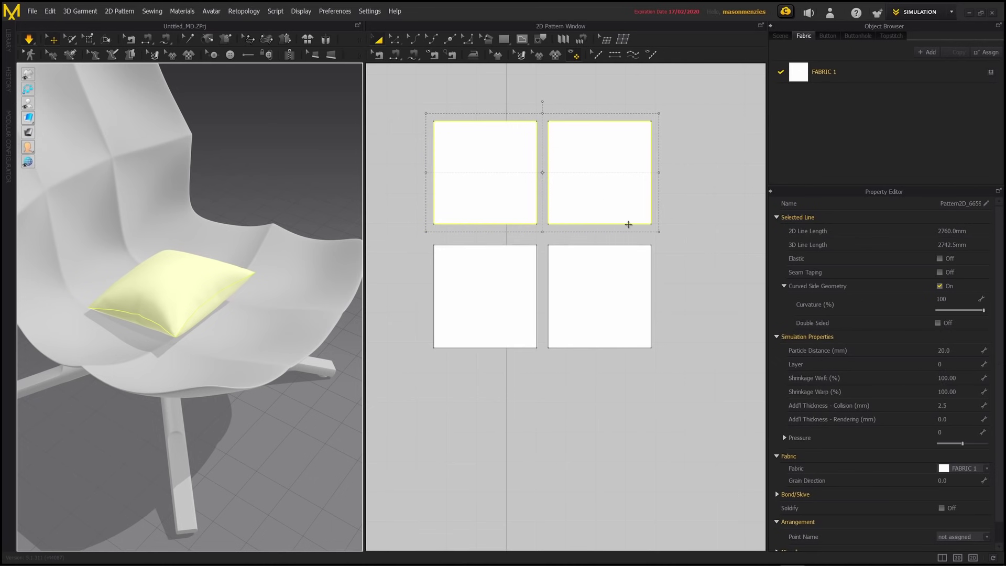
{"action": "left_click", "coordinate": [945, 378]}
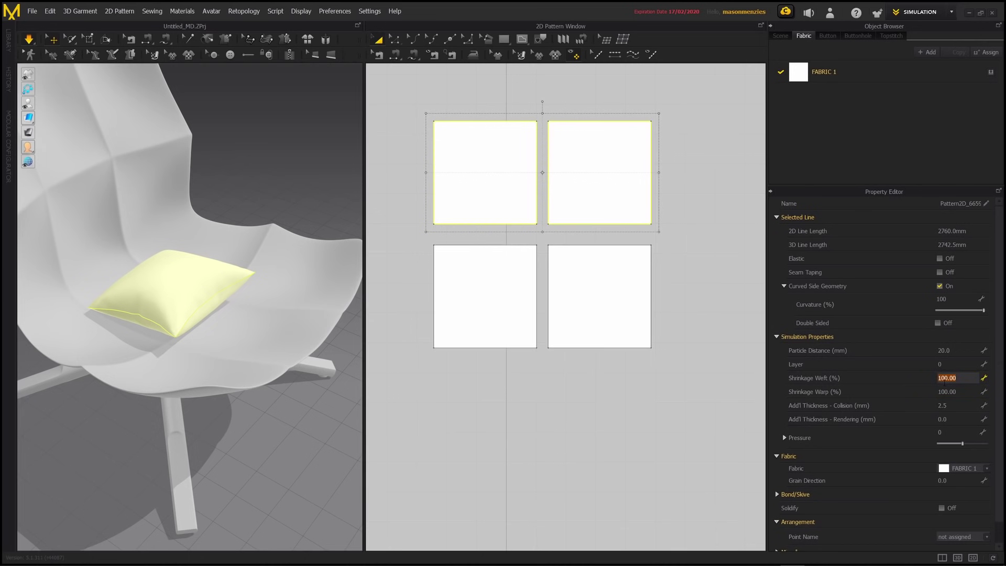
{"action": "type", "text": "110"}
{"action": "key", "text": "Return"}
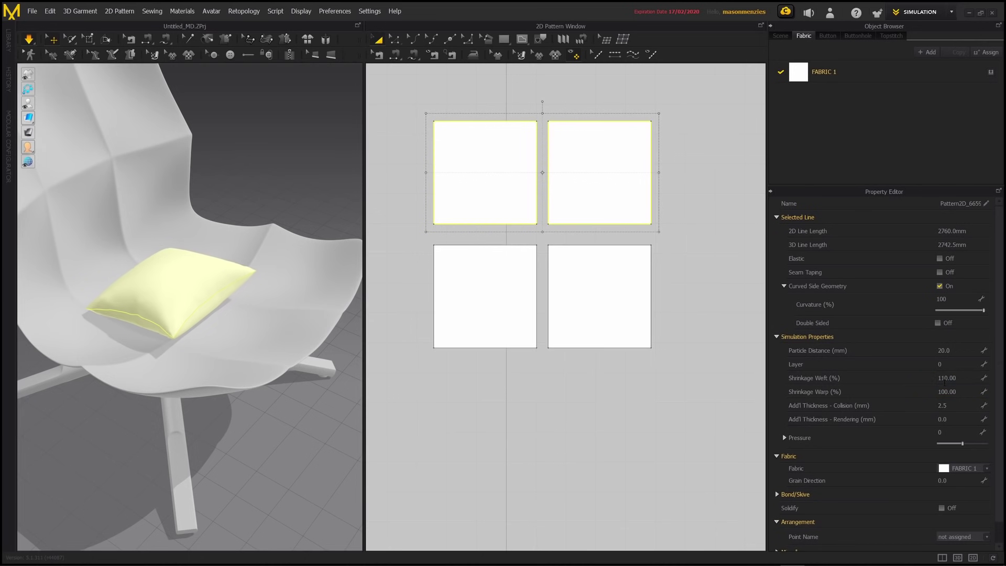
{"action": "left_click", "coordinate": [945, 390]}
{"action": "type", "text": "110"}
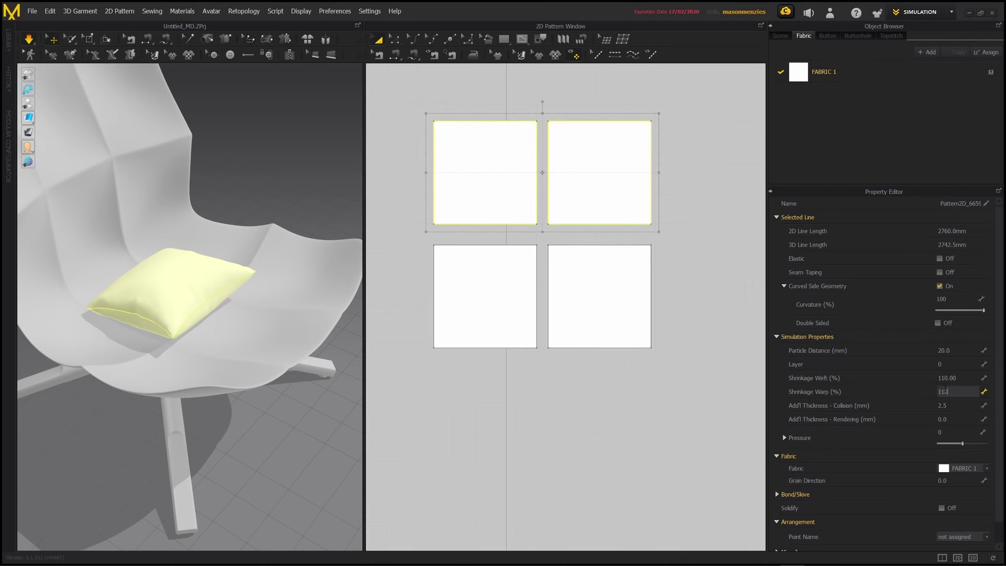
{"action": "key", "text": "Return"}
{"action": "left_click", "coordinate": [234, 151]}
Examine the outer layer's wrinkles up close and its triangulation in mesh display, and return to the textured surface display.
{"action": "right_click_drag", "start_coordinate": [242, 278], "coordinate": [325, 298]}
{"action": "scroll", "coordinate": [185, 299], "scroll_direction": "up", "scroll_amount": 5}
{"action": "scroll", "coordinate": [227, 317], "scroll_direction": "up", "scroll_amount": 3}
{"action": "scroll", "coordinate": [227, 317], "scroll_direction": "up", "scroll_amount": 1}
{"action": "scroll", "coordinate": [254, 319], "scroll_direction": "down", "scroll_amount": 5}
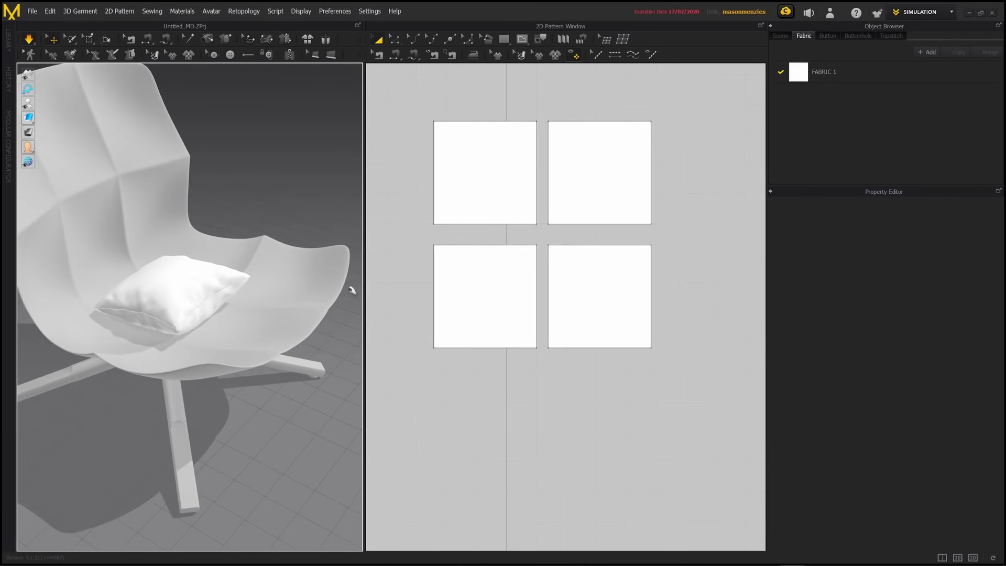
{"action": "left_click", "coordinate": [465, 176]}
{"action": "mouse_move", "coordinate": [30, 117]}
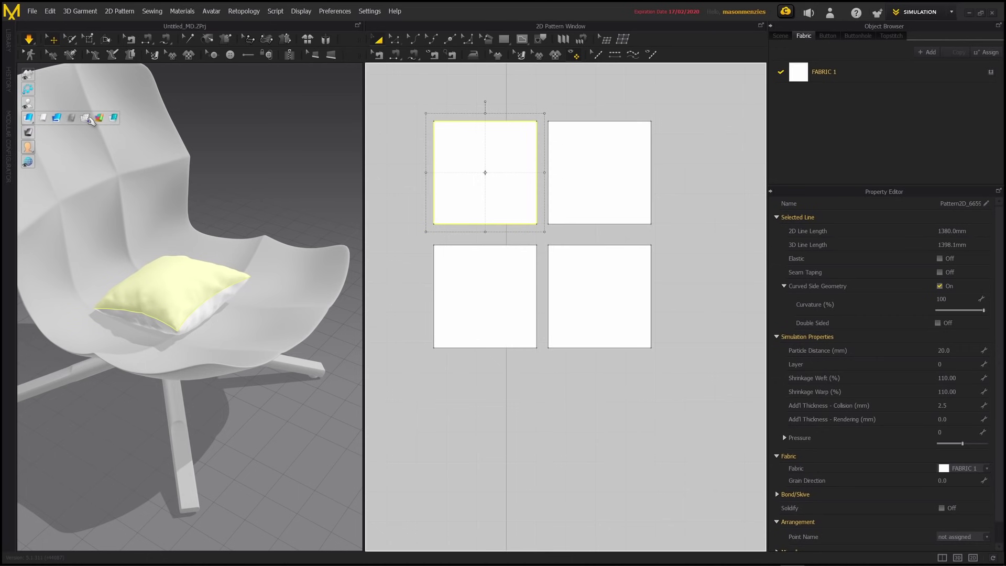
{"action": "left_click", "coordinate": [92, 120]}
{"action": "right_click_drag", "start_coordinate": [186, 228], "coordinate": [207, 282]}
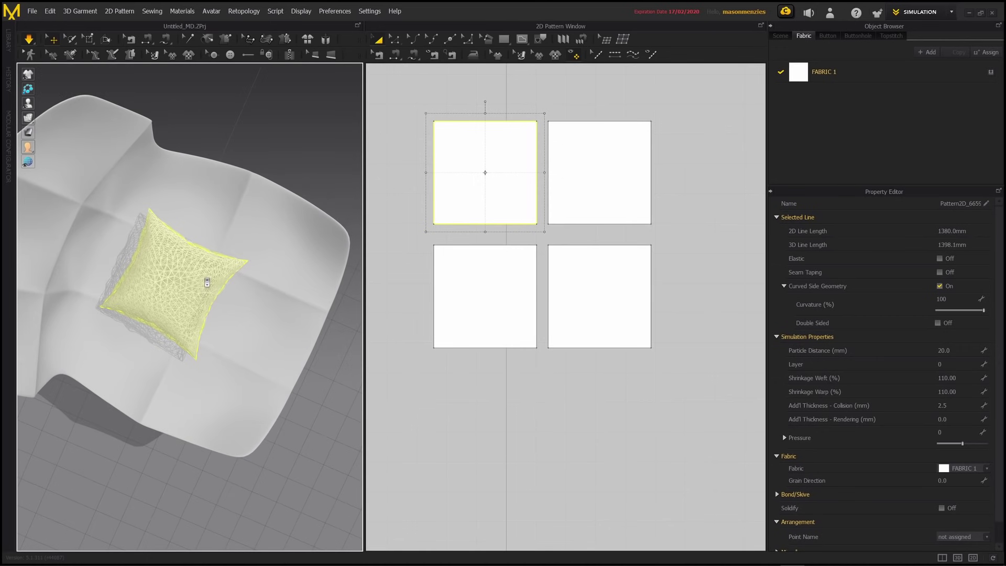
{"action": "scroll", "coordinate": [207, 283], "scroll_direction": "up", "scroll_amount": 3}
{"action": "left_click", "coordinate": [220, 169]}
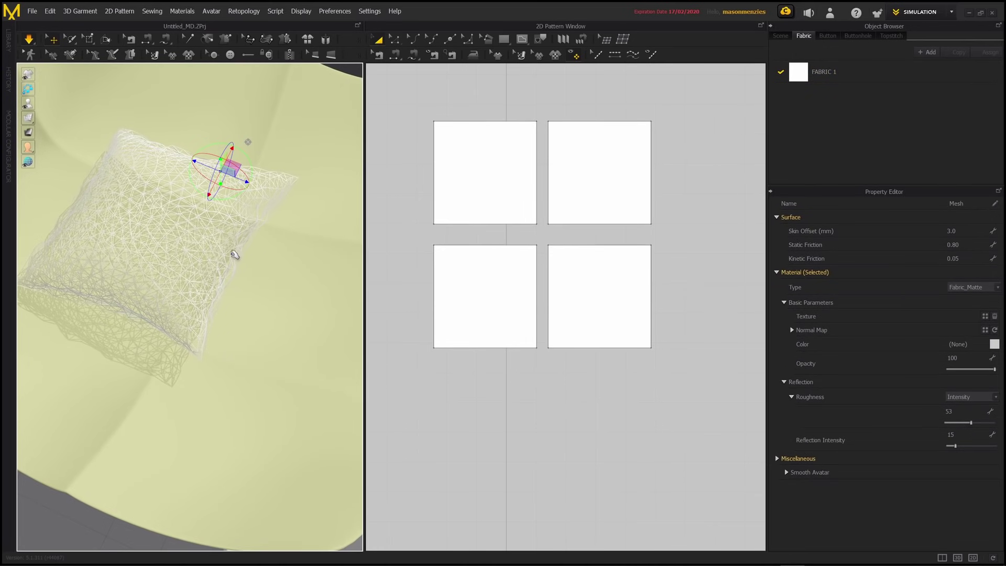
{"action": "middle_click_drag", "start_coordinate": [178, 214], "coordinate": [216, 234]}
{"action": "left_click", "coordinate": [216, 234]}
{"action": "mouse_move", "coordinate": [34, 116]}
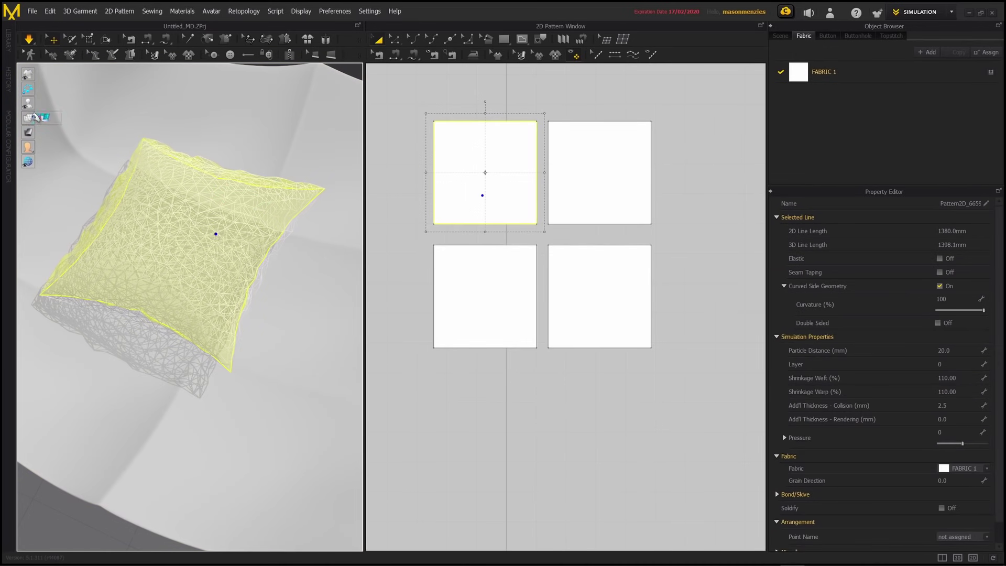
{"action": "left_click", "coordinate": [90, 118]}
{"action": "scroll", "coordinate": [316, 243], "scroll_direction": "down", "scroll_amount": 2}
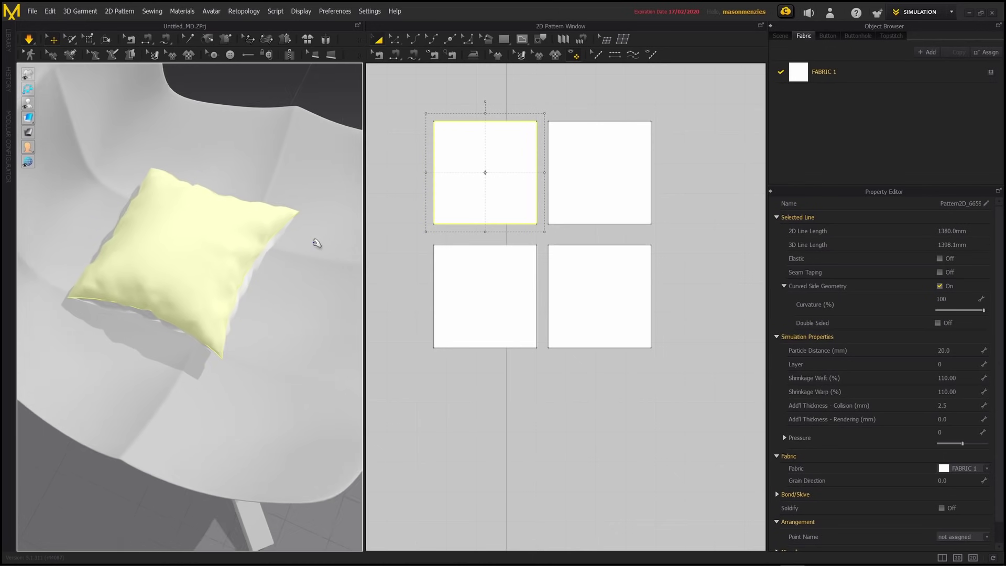
{"action": "scroll", "coordinate": [317, 243], "scroll_direction": "down", "scroll_amount": 1}
Select all four pillow pieces, set their particle distance to 10 mm and simulate the finer mesh.
{"action": "left_click", "coordinate": [584, 165], "text": "shift"}
{"action": "right_click_drag", "start_coordinate": [212, 255], "coordinate": [314, 249]}
{"action": "left_click", "coordinate": [493, 295], "text": "shift"}
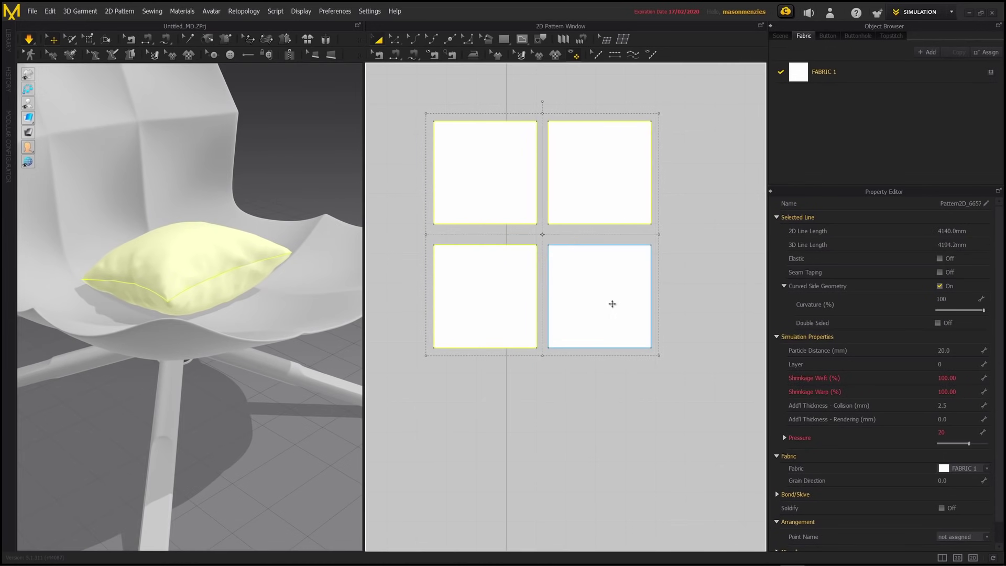
{"action": "left_click", "coordinate": [614, 304], "text": "shift"}
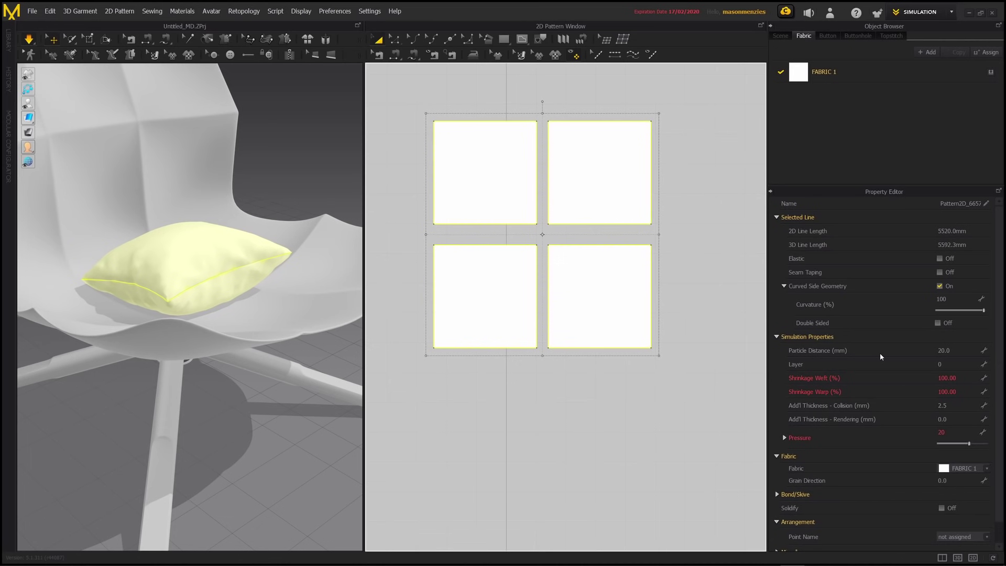
{"action": "left_click", "coordinate": [946, 351]}
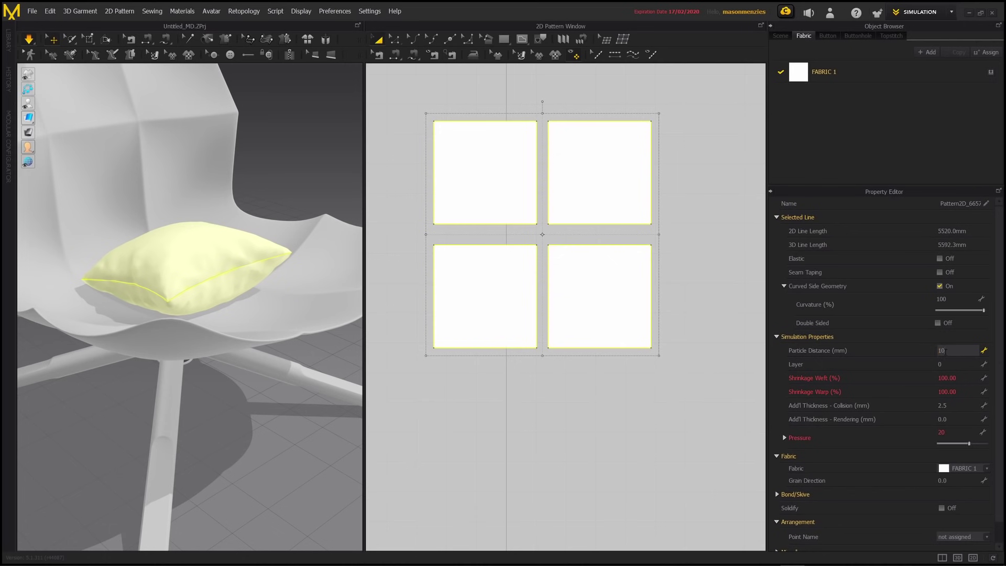
{"action": "type", "text": "10"}
{"action": "key", "text": "Return"}
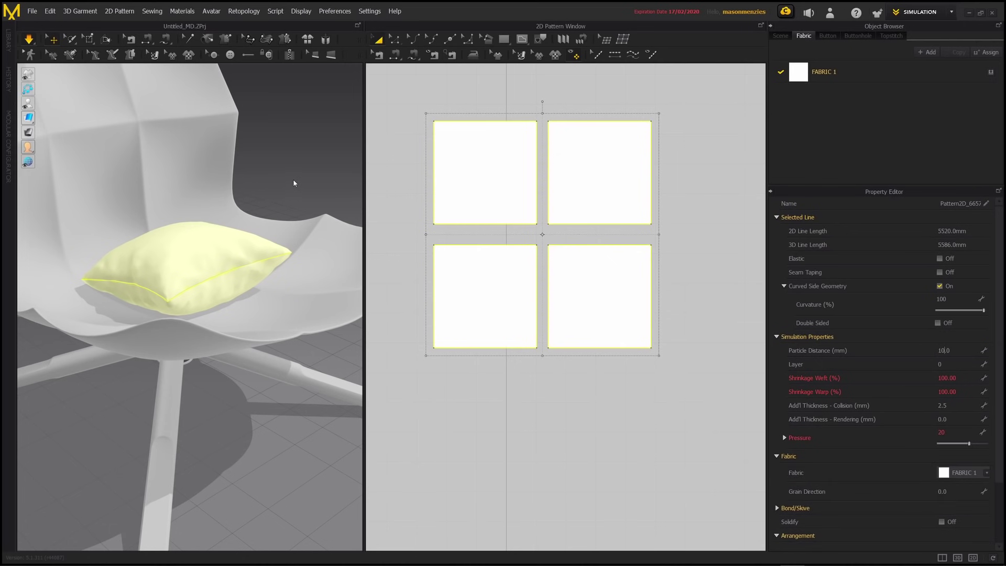
{"action": "left_click", "coordinate": [301, 181]}
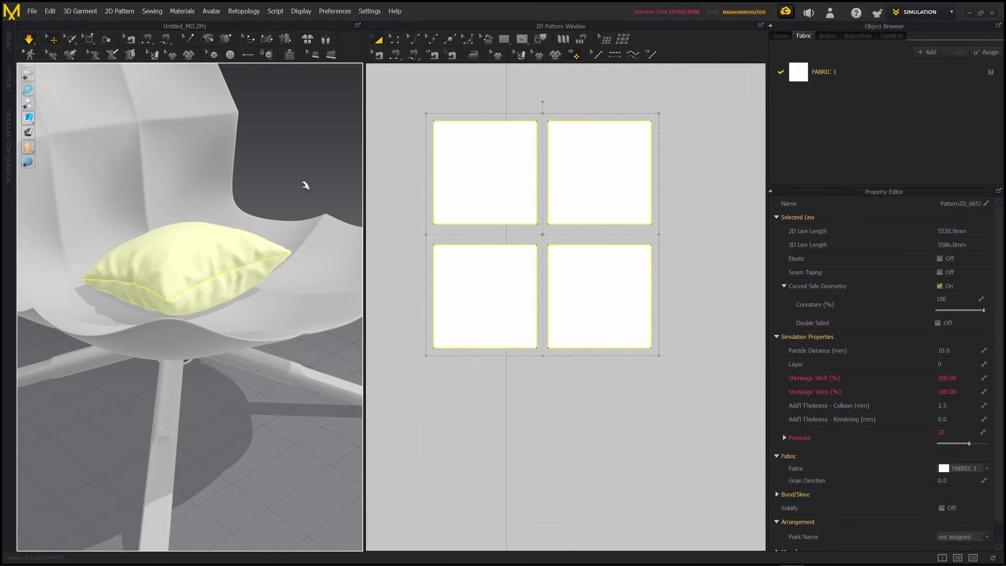
{"action": "key", "text": "space"}
{"action": "right_click_drag", "start_coordinate": [301, 181], "coordinate": [272, 309]}
Reduce Shrinkage Weft and Shrinkage Warp of the two outer-layer pieces to 105% and check the pillow's wrinkles from several angles.
{"action": "left_click", "coordinate": [486, 167]}
{"action": "left_click", "coordinate": [608, 194], "text": "shift"}
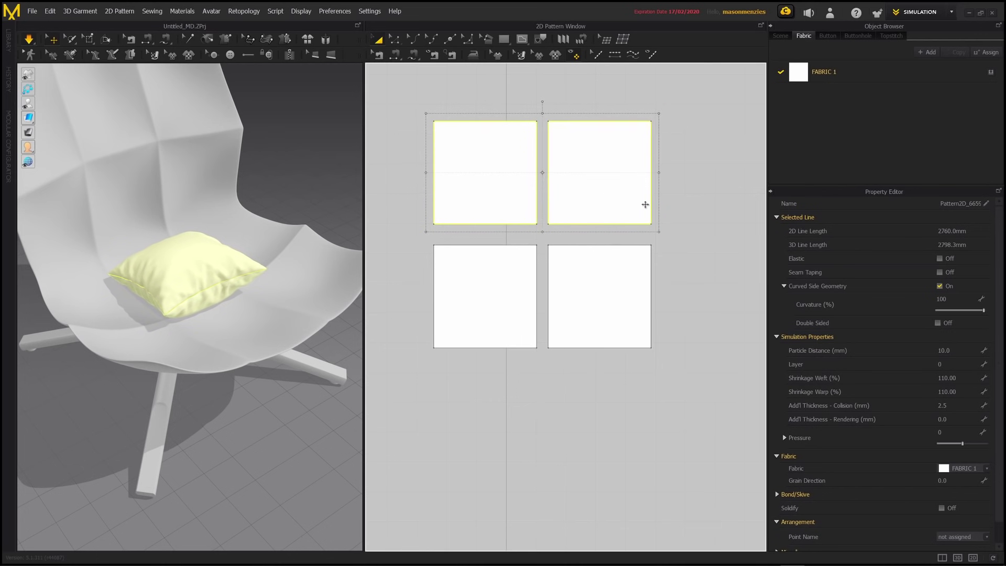
{"action": "left_click", "coordinate": [952, 378]}
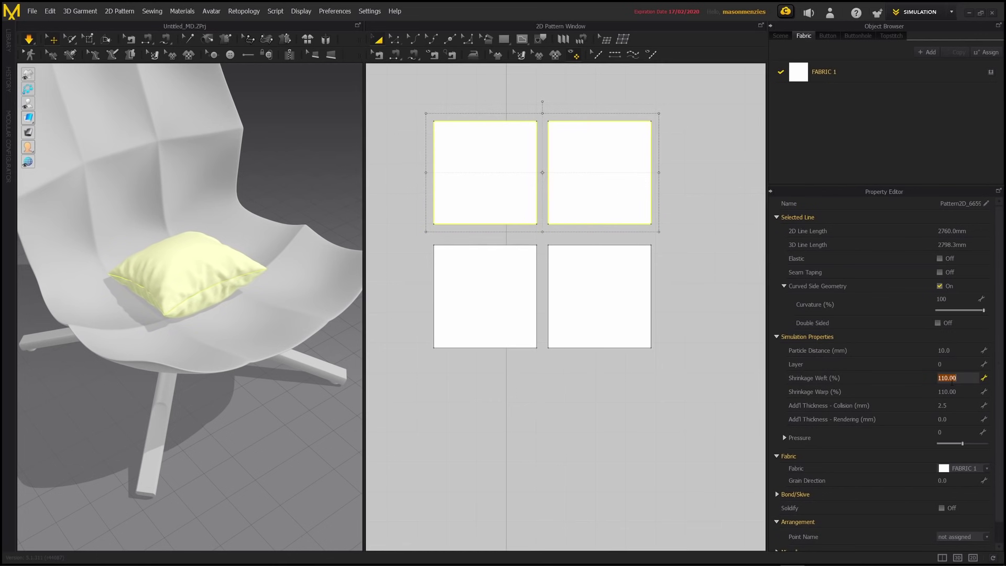
{"action": "type", "text": "105"}
{"action": "key", "text": "Return"}
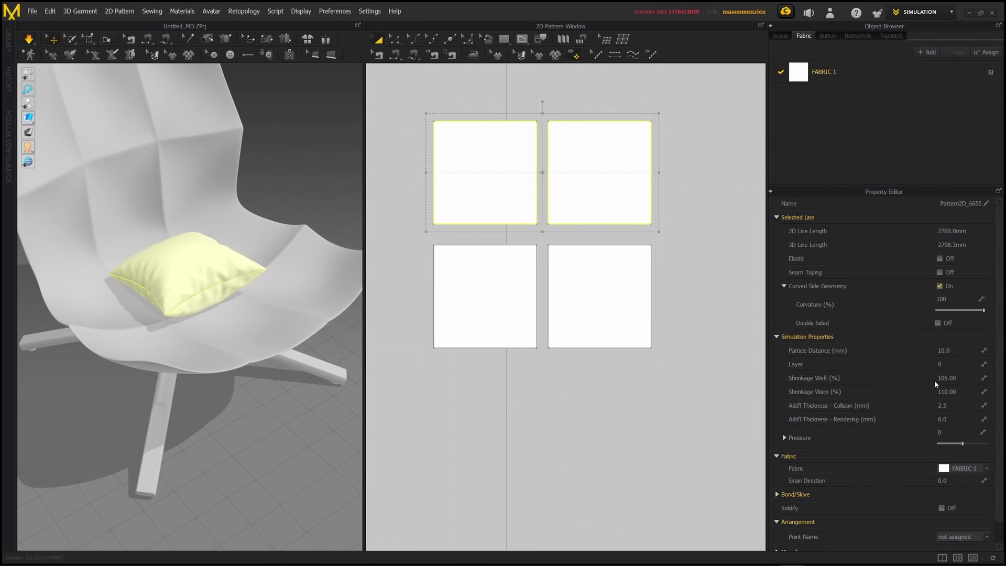
{"action": "left_click", "coordinate": [938, 392]}
{"action": "type", "text": "105"}
{"action": "key", "text": "Return"}
{"action": "left_click", "coordinate": [250, 172]}
{"action": "right_click_drag", "start_coordinate": [249, 173], "coordinate": [249, 214]}
{"action": "right_click_drag", "start_coordinate": [260, 259], "coordinate": [279, 245]}
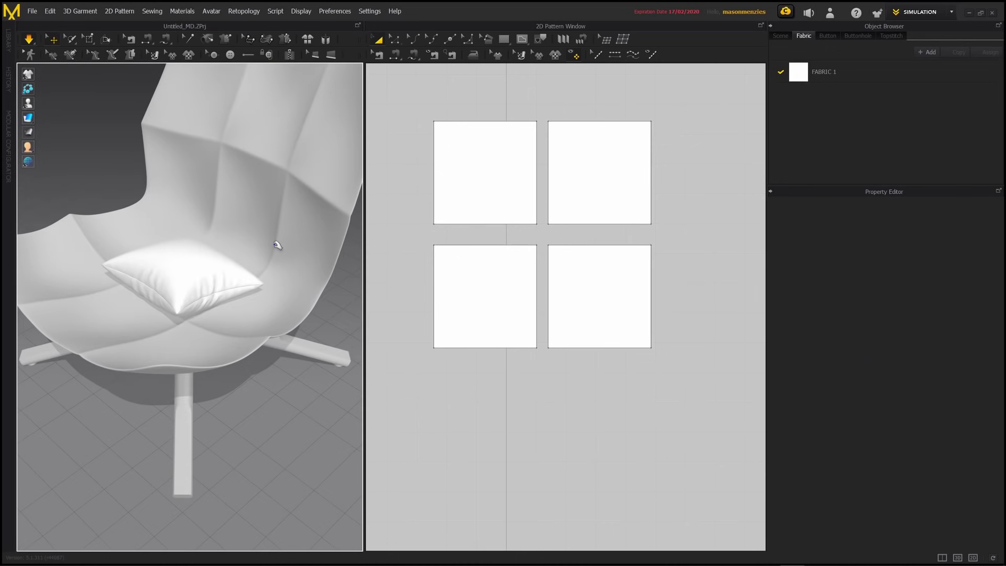
{"action": "right_click_drag", "start_coordinate": [225, 280], "coordinate": [155, 289]}
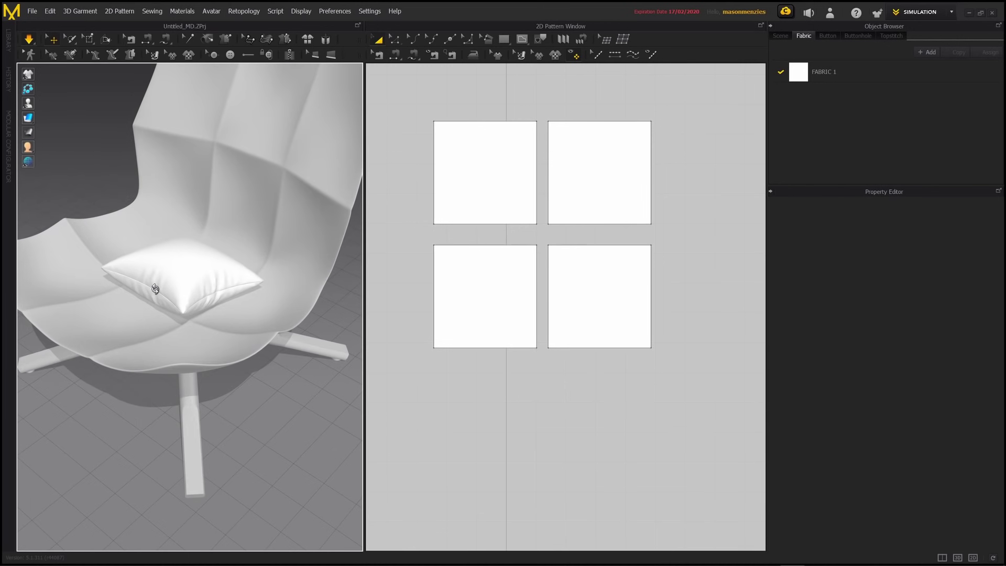
Select all four pillow pieces and move them a little lower in the 2D pattern layout.
{"action": "left_click", "coordinate": [481, 193]}
{"action": "left_click", "coordinate": [582, 175], "text": "shift"}
{"action": "left_click", "coordinate": [576, 277], "text": "shift"}
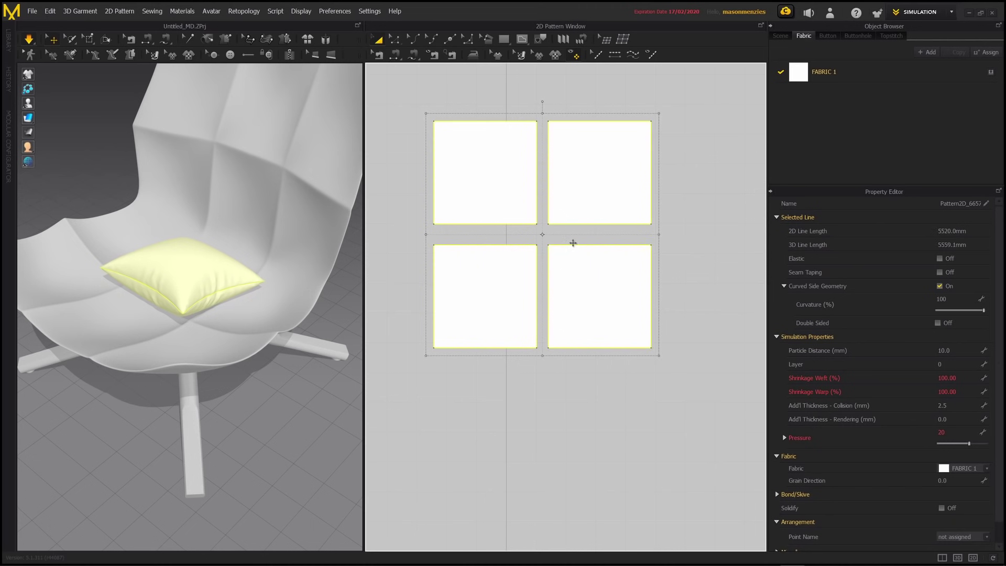
{"action": "left_click_drag", "start_coordinate": [574, 243], "coordinate": [573, 281]}
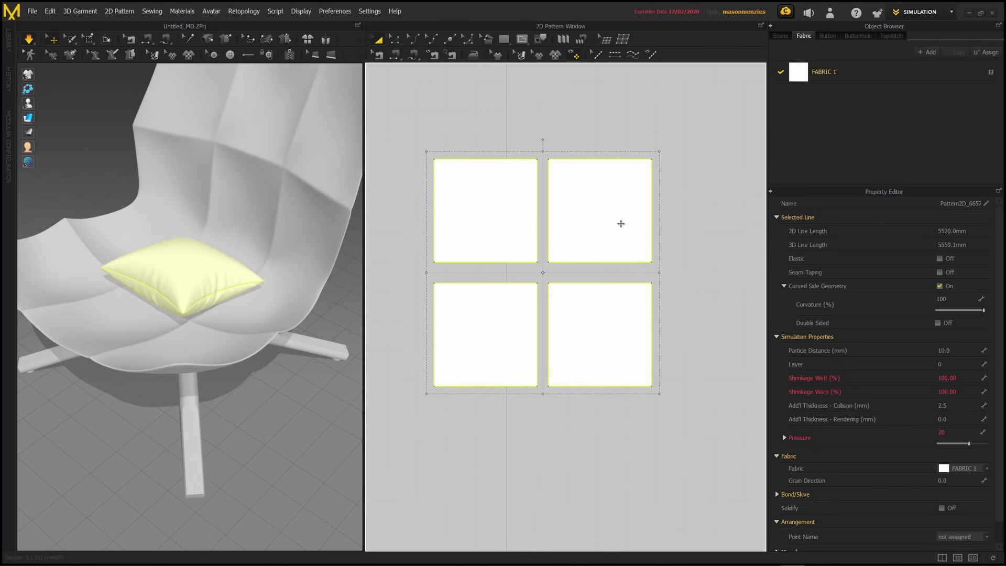
Choose a cotton preset as the physical property of FABRIC 1 and check the pillow's wrinkles in 3D.
{"action": "left_click", "coordinate": [829, 75]}
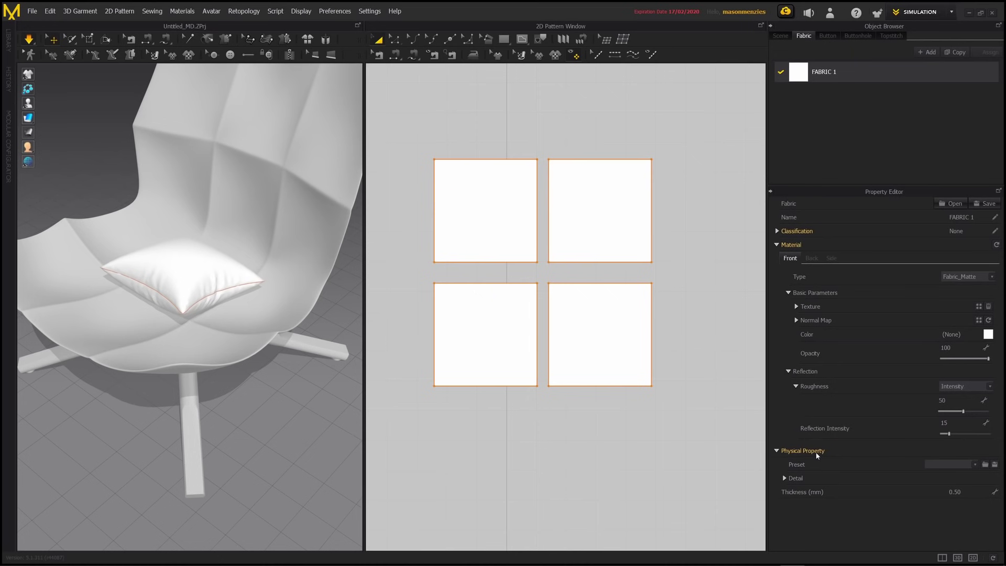
{"action": "left_click", "coordinate": [938, 465]}
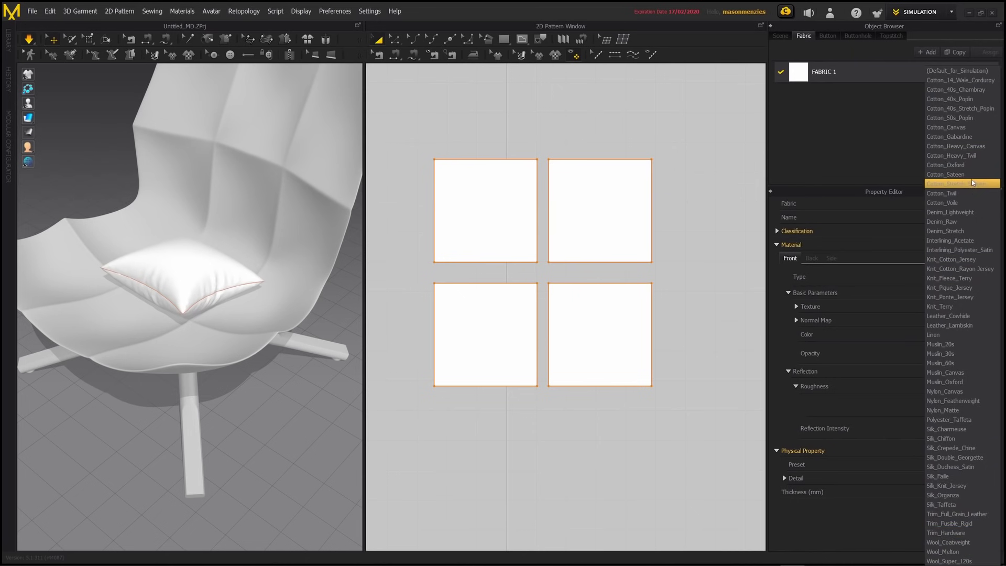
{"action": "left_click", "coordinate": [972, 198]}
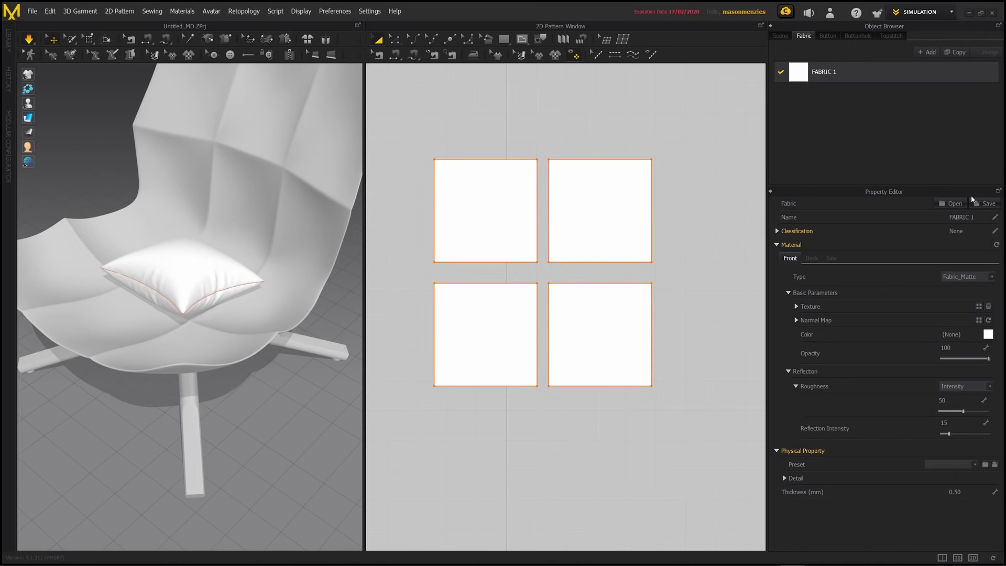
{"action": "left_click", "coordinate": [308, 386]}
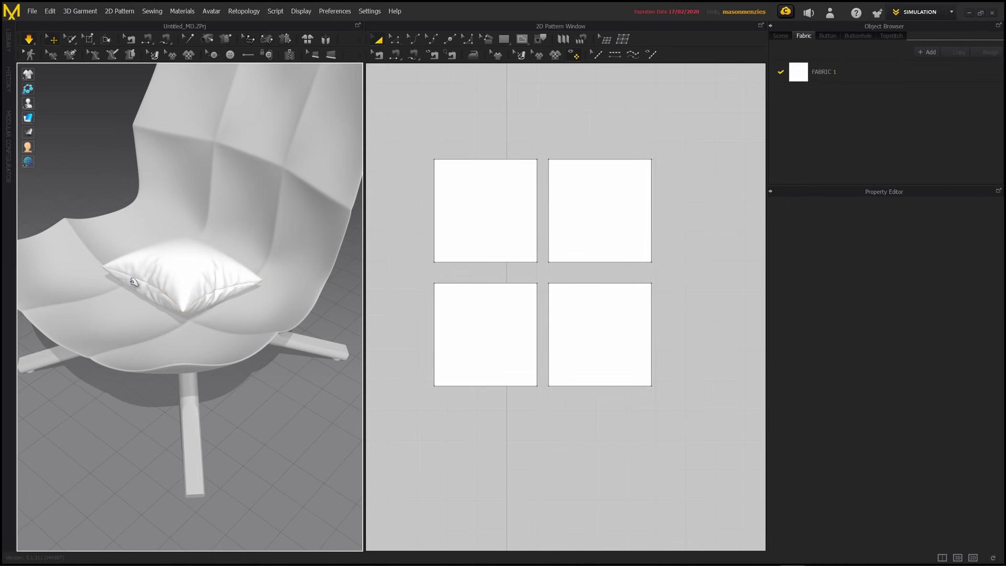
{"action": "right_click_drag", "start_coordinate": [135, 283], "coordinate": [131, 234]}
{"action": "scroll", "coordinate": [196, 283], "scroll_direction": "up", "scroll_amount": 5}
{"action": "mouse_move", "coordinate": [197, 262]}
{"action": "right_mouse_down"}
{"action": "mouse_move", "coordinate": [173, 270]}
{"action": "mouse_move", "coordinate": [207, 276]}
{"action": "right_mouse_up"}
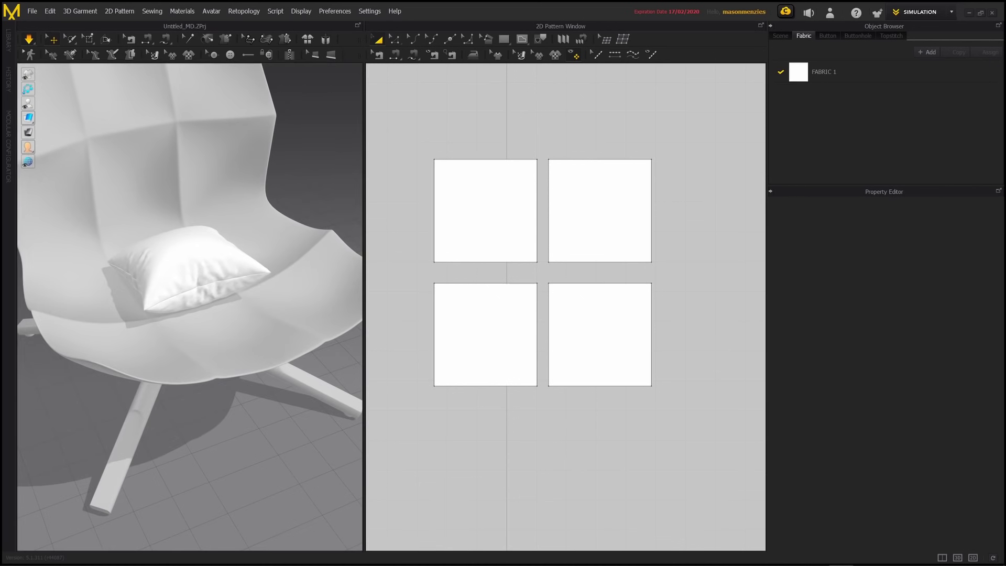
Bring up the reference board, examine the cushioned chair photos and the woven fabric sample, and move the board away.
{"action": "right_click_drag", "start_coordinate": [0, 293], "coordinate": [466, 333]}
{"action": "left_click_drag", "start_coordinate": [509, 326], "coordinate": [399, 330]}
{"action": "middle_click_drag", "start_coordinate": [355, 324], "coordinate": [385, 163]}
{"action": "scroll", "coordinate": [324, 301], "scroll_direction": "up", "scroll_amount": 3}
{"action": "scroll", "coordinate": [376, 312], "scroll_direction": "up", "scroll_amount": 3}
{"action": "scroll", "coordinate": [378, 313], "scroll_direction": "down", "scroll_amount": 5}
{"action": "scroll", "coordinate": [470, 404], "scroll_direction": "up", "scroll_amount": 2}
{"action": "scroll", "coordinate": [470, 404], "scroll_direction": "up", "scroll_amount": 1}
{"action": "middle_click_drag", "start_coordinate": [470, 403], "coordinate": [448, 306]}
{"action": "scroll", "coordinate": [468, 318], "scroll_direction": "down", "scroll_amount": 4}
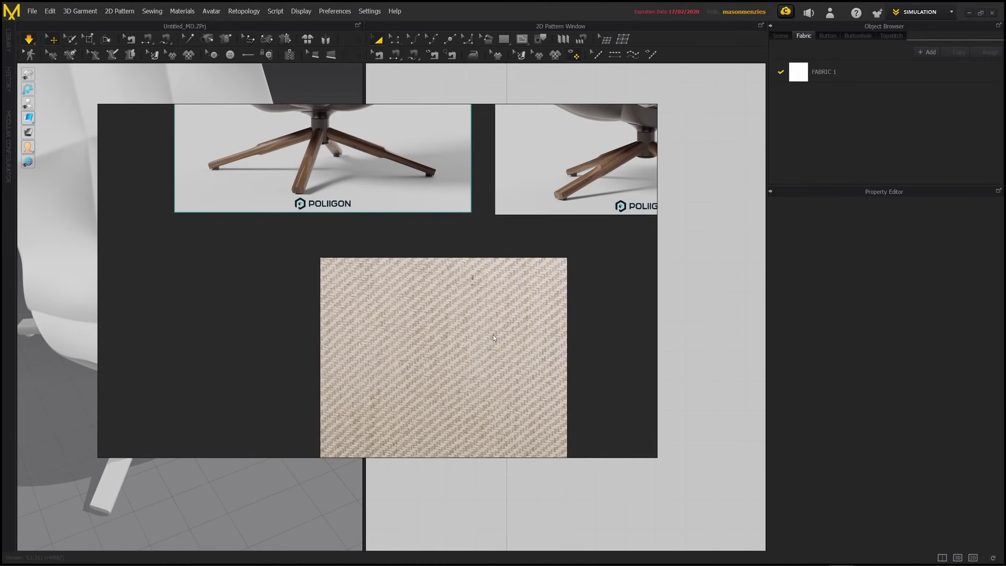
{"action": "middle_click_drag", "start_coordinate": [491, 385], "coordinate": [467, 302]}
{"action": "middle_click_drag", "start_coordinate": [479, 242], "coordinate": [439, 341]}
{"action": "scroll", "coordinate": [451, 333], "scroll_direction": "down", "scroll_amount": 4}
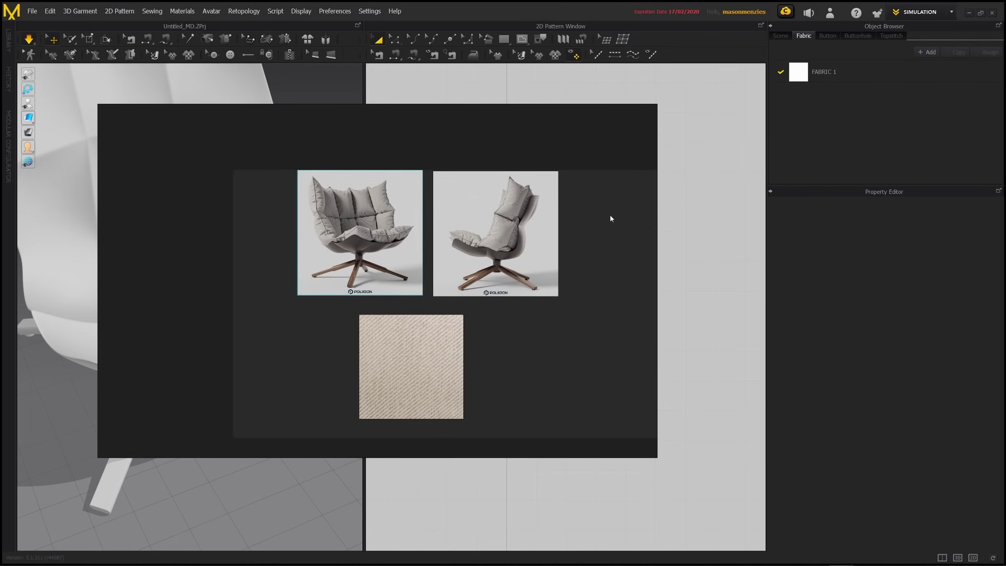
{"action": "left_click_drag", "start_coordinate": [630, 229], "coordinate": [114, 234]}
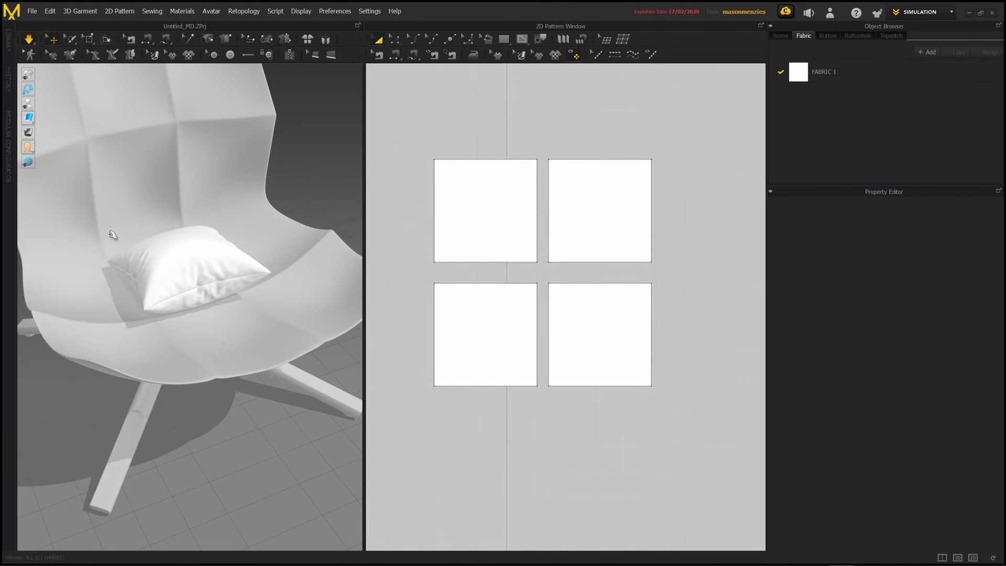
Duplicate all four pillow pieces with their sewing and place the copies below the originals in the 2D pattern layout.
{"action": "right_click_drag", "start_coordinate": [274, 292], "coordinate": [294, 299]}
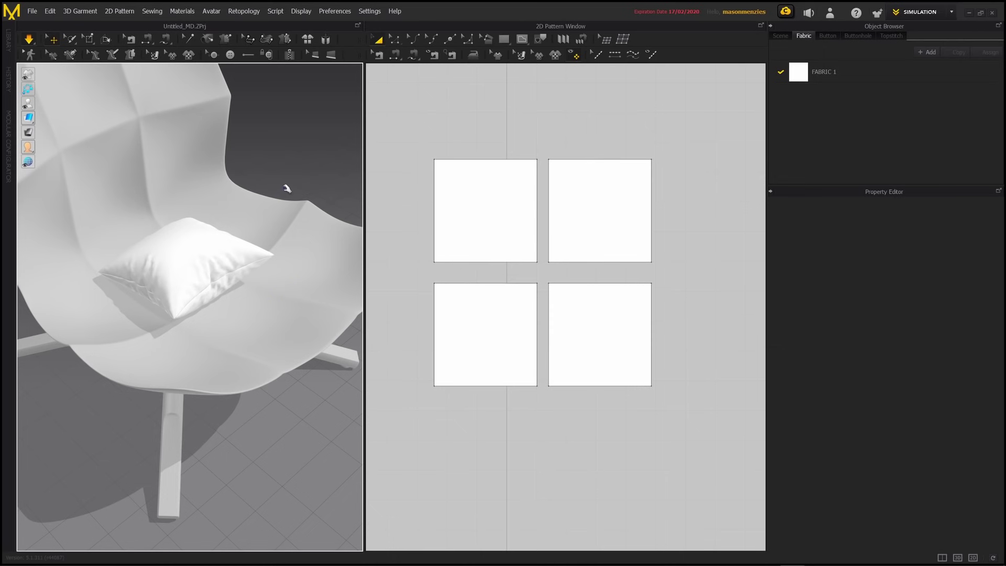
{"action": "scroll", "coordinate": [267, 181], "scroll_direction": "down", "scroll_amount": 5}
{"action": "right_click_drag", "start_coordinate": [247, 171], "coordinate": [305, 277]}
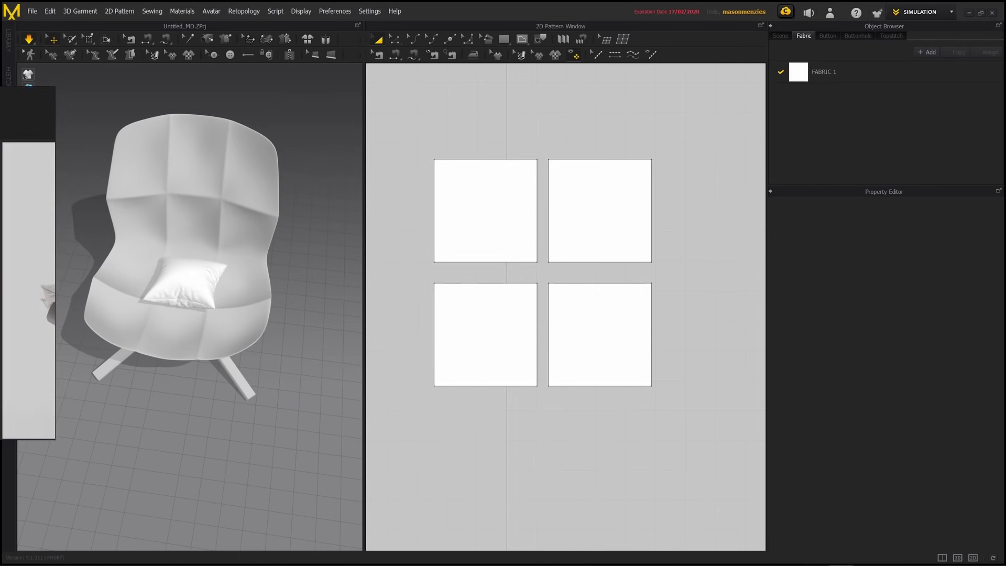
{"action": "right_click_drag", "start_coordinate": [169, 231], "coordinate": [199, 226]}
{"action": "left_click", "coordinate": [515, 229]}
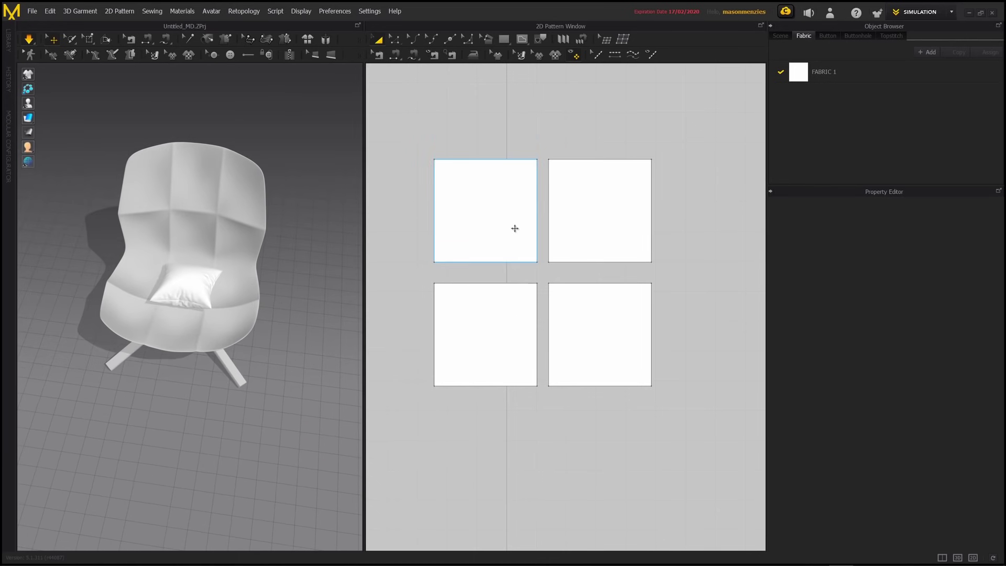
{"action": "left_click", "coordinate": [515, 228]}
{"action": "left_click", "coordinate": [608, 227], "text": "shift"}
{"action": "left_click", "coordinate": [602, 324], "text": "shift"}
{"action": "left_click", "coordinate": [521, 316], "text": "shift"}
{"action": "scroll", "coordinate": [619, 339], "scroll_direction": "up", "scroll_amount": 4}
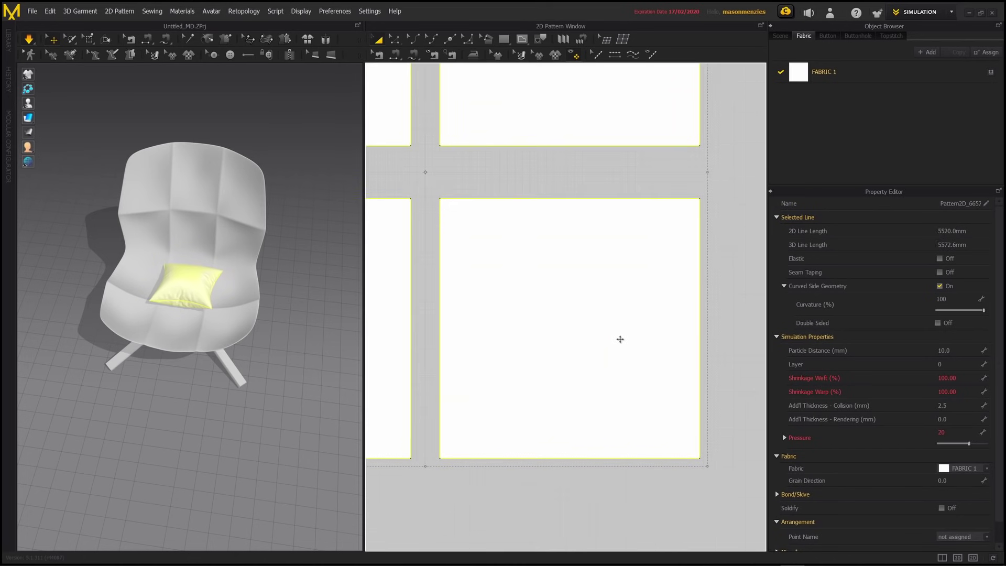
{"action": "scroll", "coordinate": [620, 339], "scroll_direction": "down", "scroll_amount": 6}
{"action": "left_click_drag", "start_coordinate": [613, 319], "coordinate": [576, 429]}
Move the duplicated pillow in 3D from below the chair onto the seat's front, beside the first pillow.
{"action": "right_click_drag", "start_coordinate": [216, 338], "coordinate": [242, 340]}
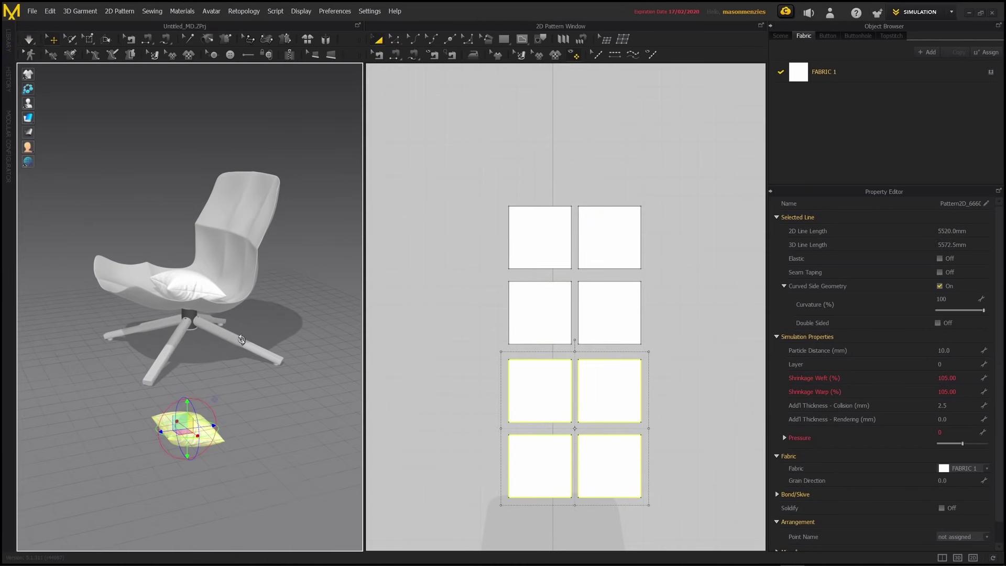
{"action": "left_click_drag", "start_coordinate": [201, 427], "coordinate": [130, 263]}
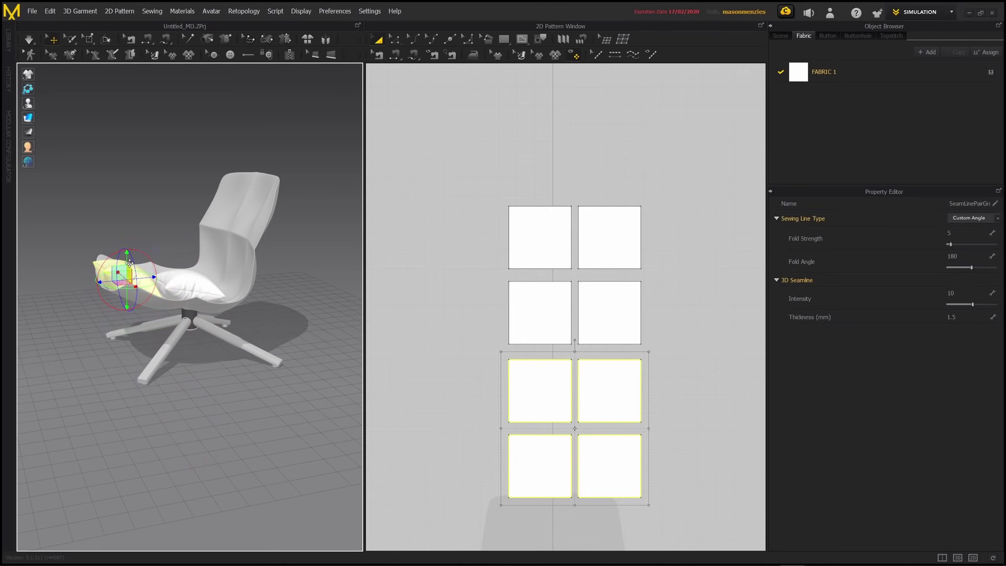
{"action": "key", "text": "Escape"}
{"action": "right_click_drag", "start_coordinate": [129, 263], "coordinate": [191, 302]}
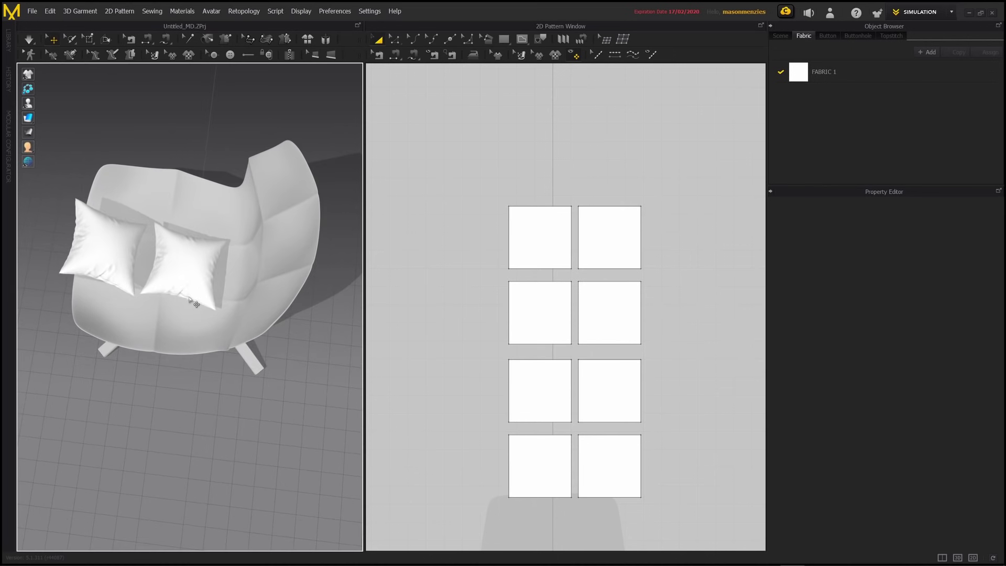
{"action": "scroll", "coordinate": [191, 303], "scroll_direction": "up", "scroll_amount": 2}
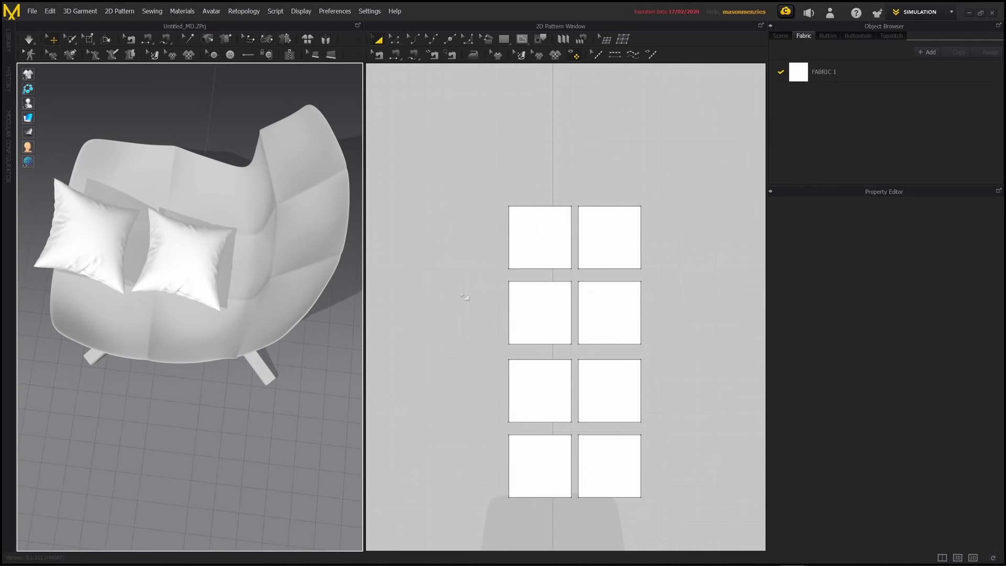
{"action": "right_click_drag", "start_coordinate": [315, 294], "coordinate": [346, 304]}
Select the inner-layer pieces of both pillows and move them to the left of the outer-layer pieces.
{"action": "left_click", "coordinate": [544, 331]}
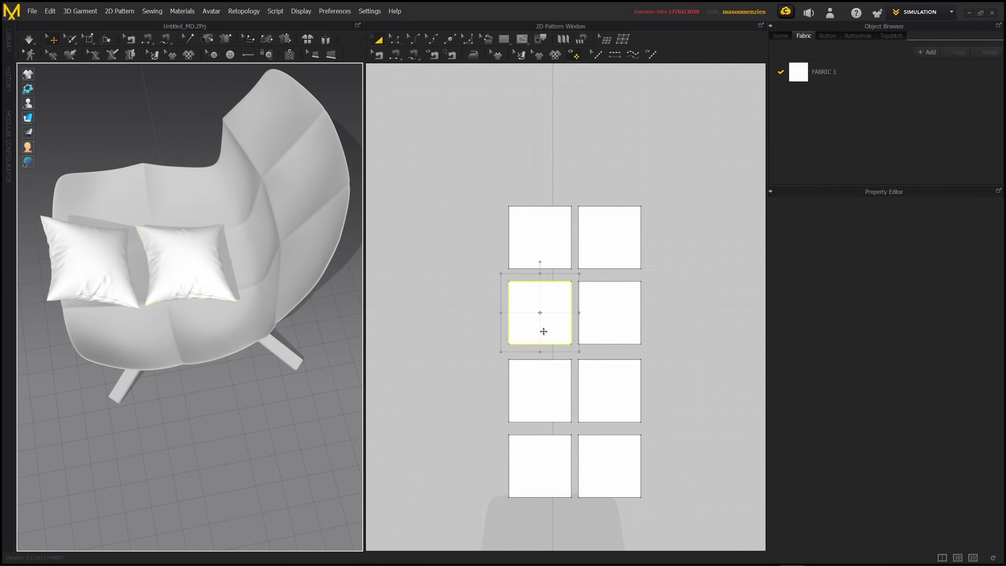
{"action": "left_click", "coordinate": [608, 327], "text": "shift"}
{"action": "left_click", "coordinate": [521, 456], "text": "shift"}
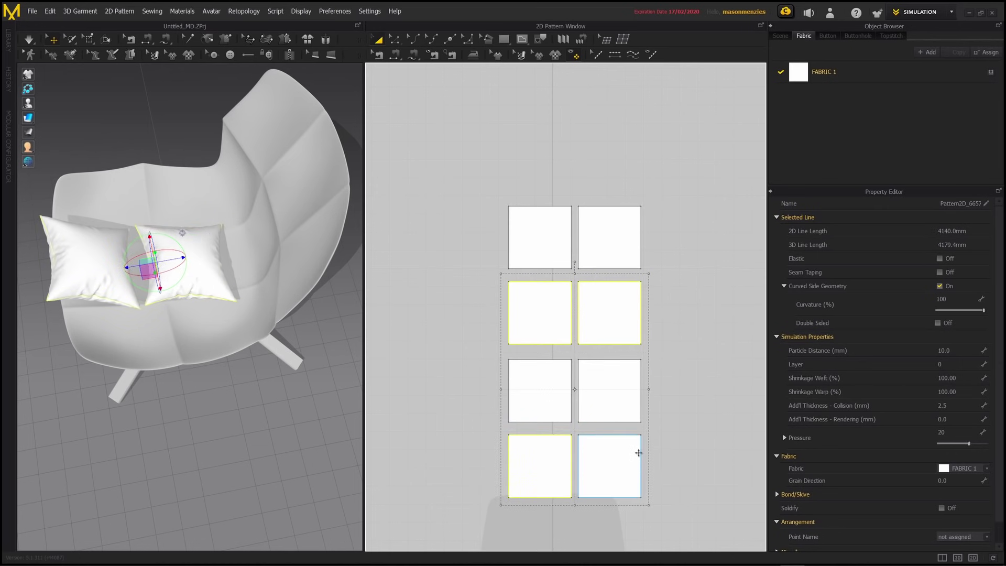
{"action": "left_click", "coordinate": [638, 452], "text": "shift"}
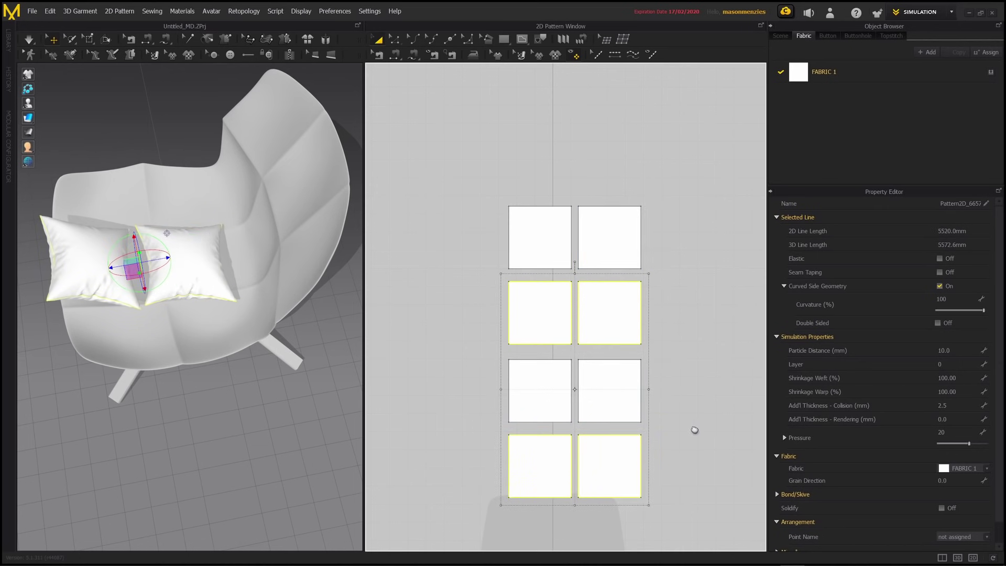
{"action": "left_click_drag", "start_coordinate": [622, 423], "coordinate": [460, 400]}
Select the four outer-layer pieces and line them up beside the inner-layer pieces, giving one row per pillow.
{"action": "left_click", "coordinate": [564, 353]}
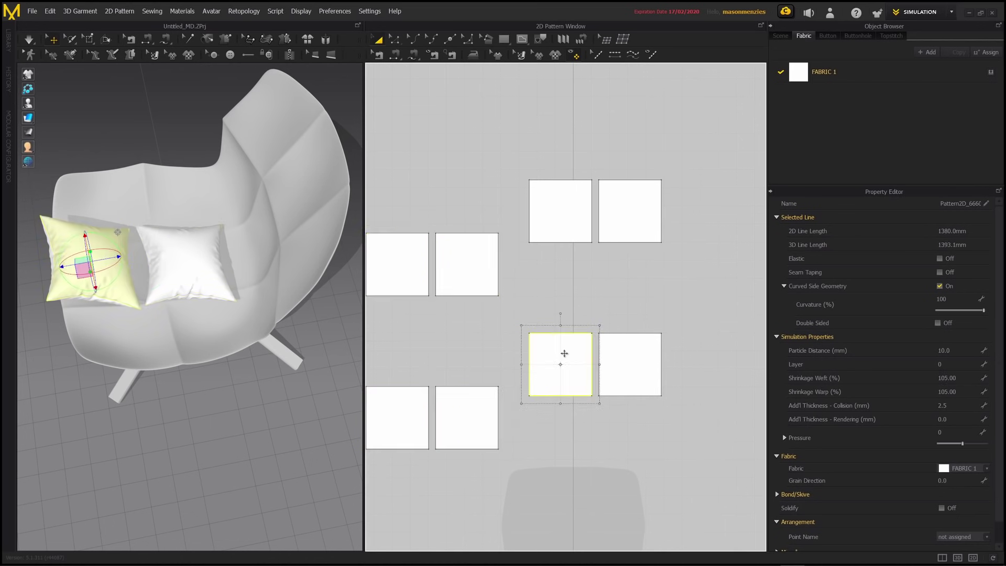
{"action": "left_click", "coordinate": [589, 231], "text": "shift"}
{"action": "left_click", "coordinate": [603, 230], "text": "shift"}
{"action": "left_click", "coordinate": [622, 375], "text": "shift"}
{"action": "left_click_drag", "start_coordinate": [597, 227], "coordinate": [586, 275]}
{"action": "left_click", "coordinate": [504, 265]}
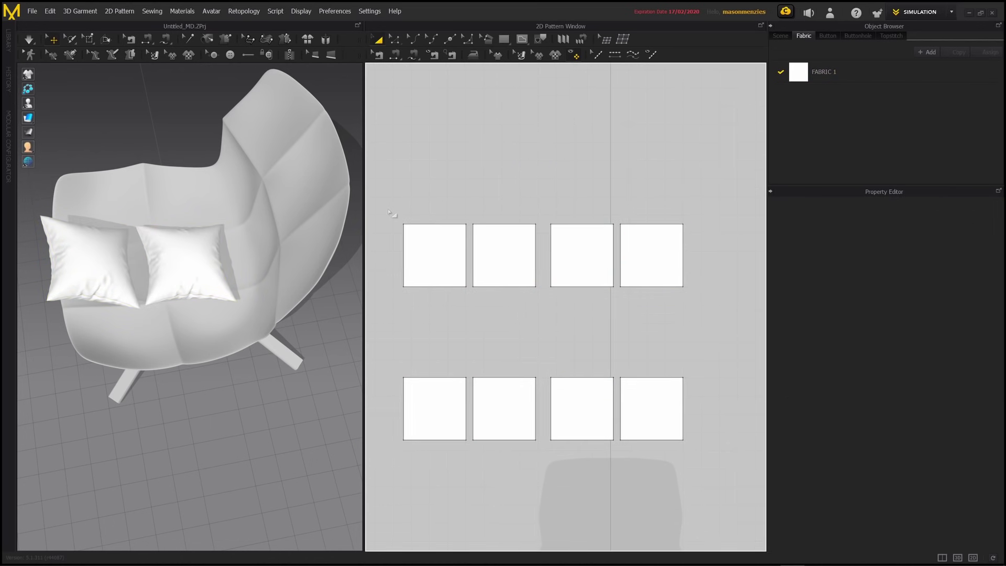
Review the two rows of pattern pieces, checking which inner and outer pieces belong to each pillow.
{"action": "left_click_drag", "start_coordinate": [391, 212], "coordinate": [724, 313]}
{"action": "left_click", "coordinate": [724, 313]}
{"action": "left_click", "coordinate": [423, 232]}
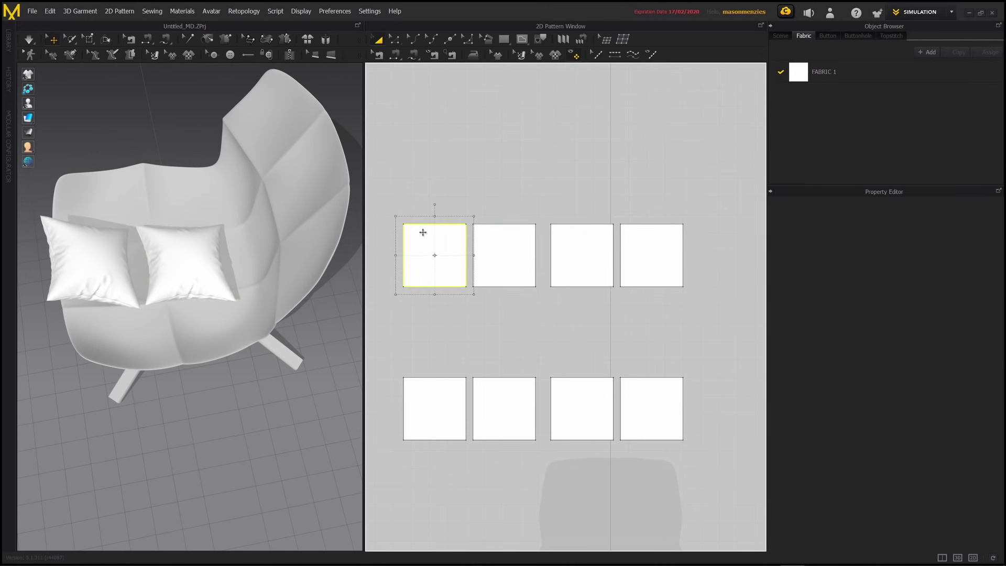
{"action": "left_click", "coordinate": [530, 260]}
{"action": "left_click", "coordinate": [603, 265]}
{"action": "left_click", "coordinate": [647, 260]}
{"action": "left_click", "coordinate": [412, 343]}
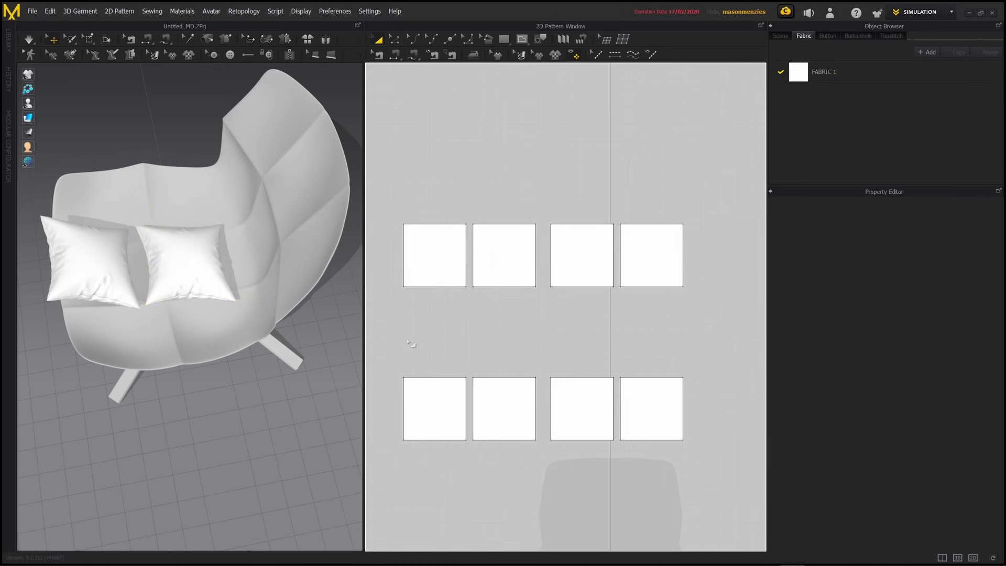
{"action": "left_click_drag", "start_coordinate": [389, 351], "coordinate": [691, 450]}
{"action": "left_click", "coordinate": [719, 425]}
Sew the lower edge of the first pillow's outer-layer piece to the facing upper edge of the second pillow's outer-layer piece.
{"action": "right_click_drag", "start_coordinate": [252, 262], "coordinate": [304, 202]}
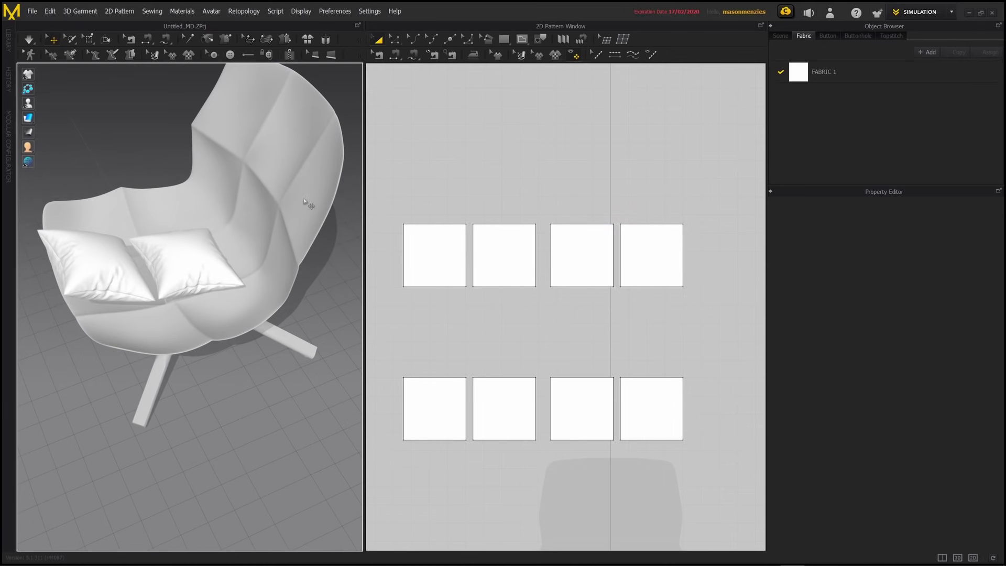
{"action": "left_click", "coordinate": [395, 54]}
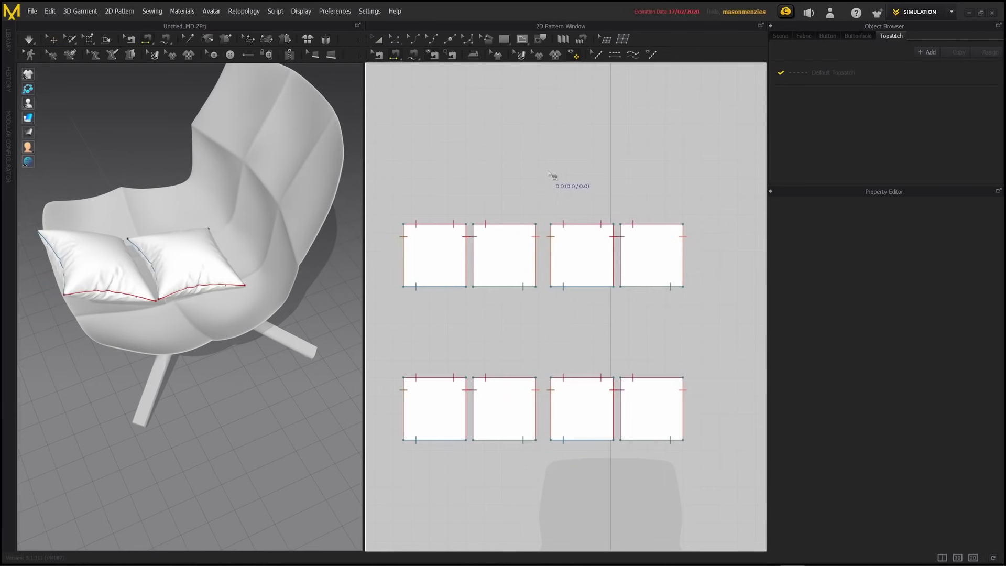
{"action": "left_click", "coordinate": [567, 289]}
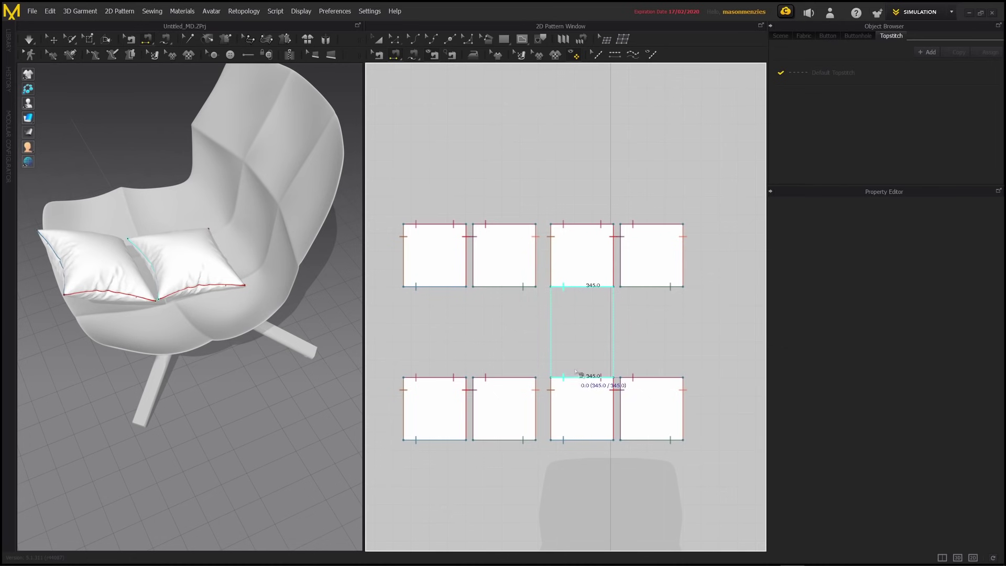
{"action": "left_click", "coordinate": [576, 375]}
{"action": "scroll", "coordinate": [175, 283], "scroll_direction": "up", "scroll_amount": 10}
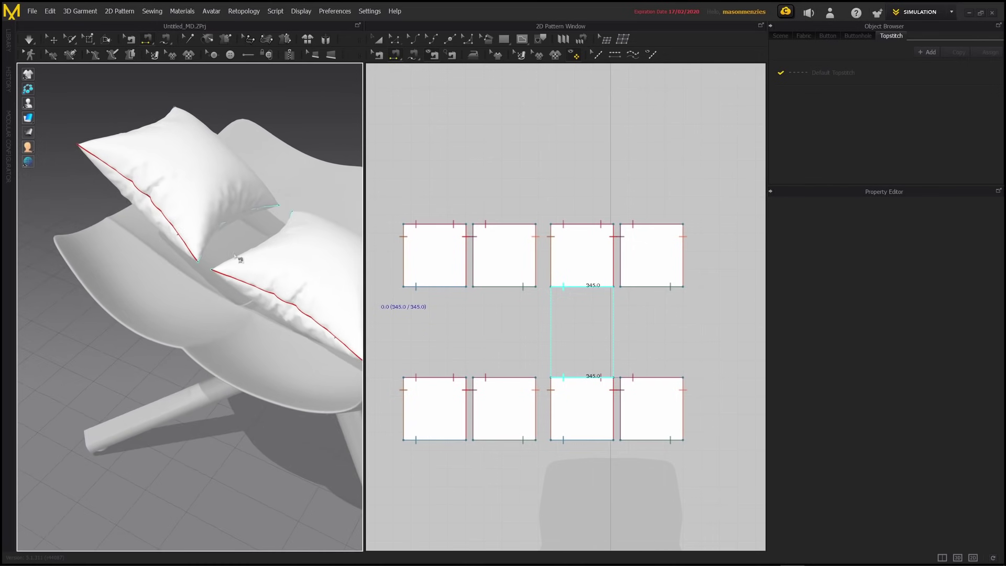
{"action": "right_click_drag", "start_coordinate": [294, 232], "coordinate": [320, 220]}
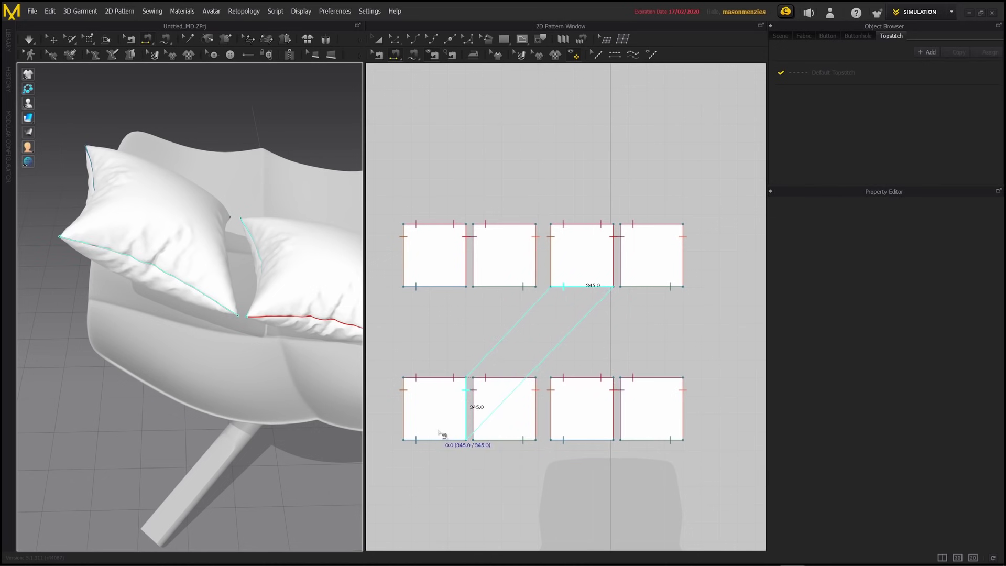
{"action": "left_click", "coordinate": [466, 405]}
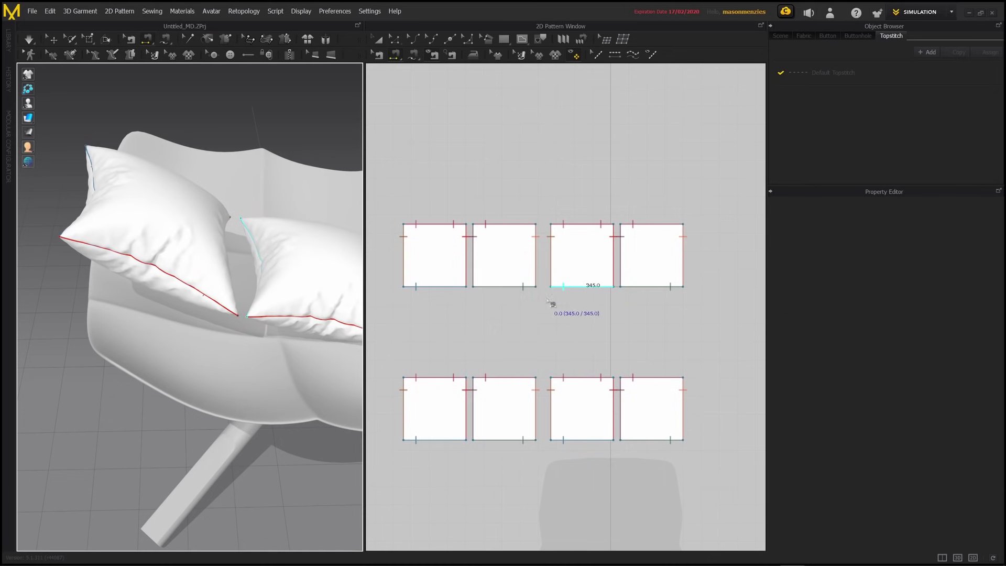
{"action": "right_click_drag", "start_coordinate": [253, 315], "coordinate": [217, 220]}
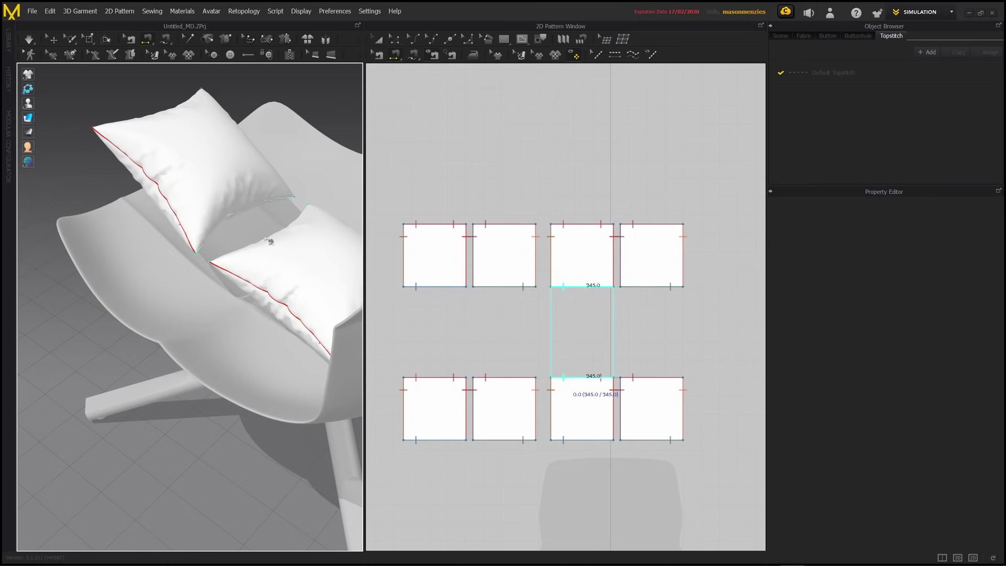
{"action": "right_click_drag", "start_coordinate": [271, 239], "coordinate": [317, 257]}
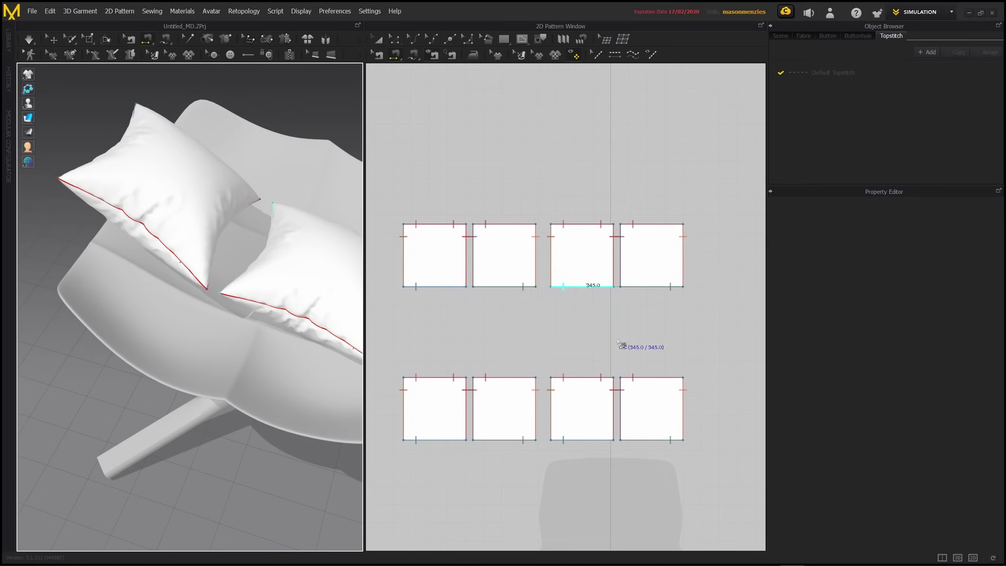
{"action": "left_click", "coordinate": [572, 379]}
Simulate the two pillows with their connecting seam and view the result on the chair.
{"action": "right_click_drag", "start_coordinate": [247, 293], "coordinate": [252, 344]}
{"action": "key", "text": "space"}
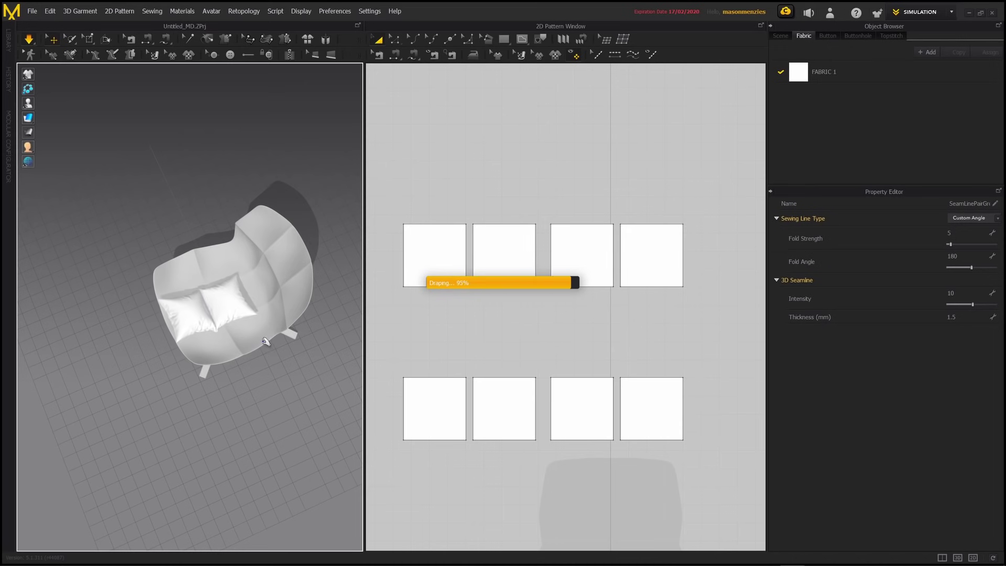
{"action": "right_click_drag", "start_coordinate": [266, 341], "coordinate": [247, 352]}
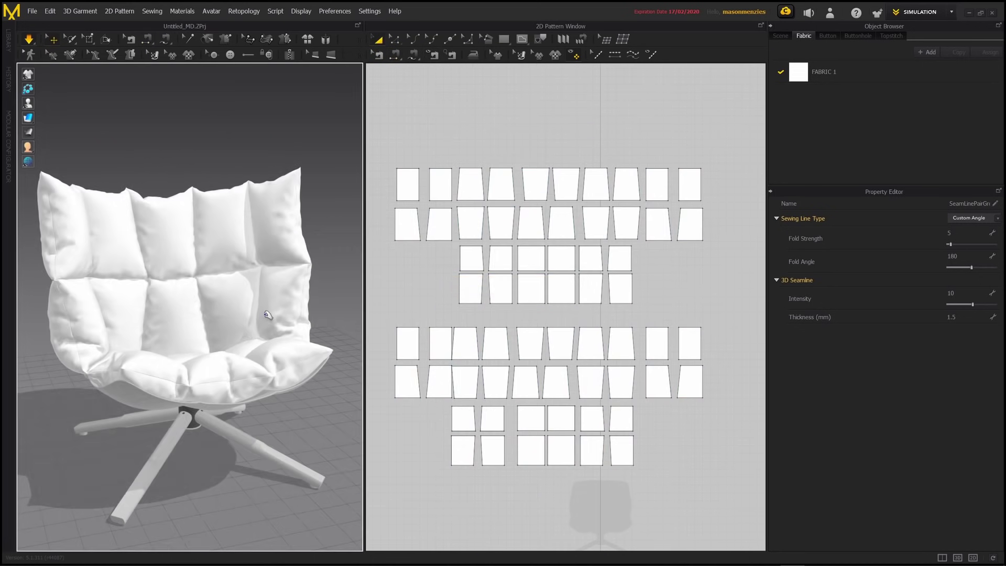
Examine the simulated cushions on the chair and check which cushions the lower-set side pattern pieces belong to.
{"action": "right_click_drag", "start_coordinate": [263, 322], "coordinate": [274, 320]}
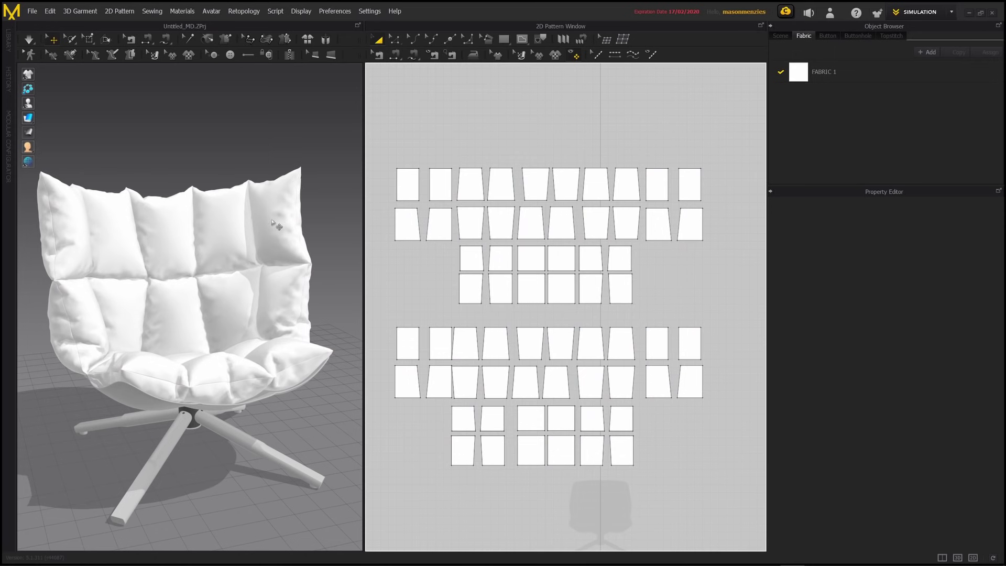
{"action": "right_click_drag", "start_coordinate": [272, 224], "coordinate": [287, 322]}
{"action": "scroll", "coordinate": [382, 299], "scroll_direction": "down", "scroll_amount": 5}
{"action": "scroll", "coordinate": [397, 306], "scroll_direction": "up", "scroll_amount": 2}
{"action": "scroll", "coordinate": [419, 303], "scroll_direction": "up", "scroll_amount": 3}
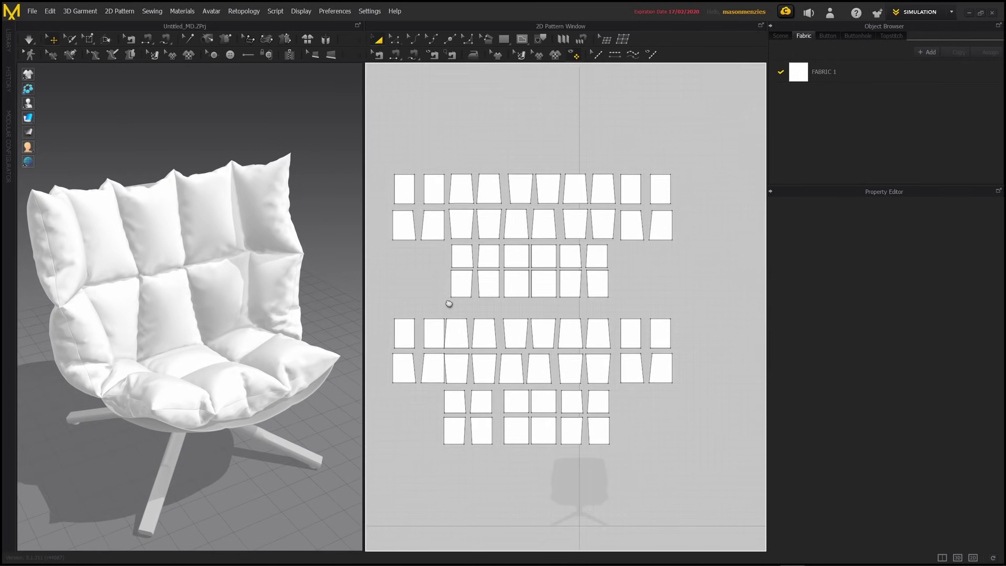
{"action": "left_click", "coordinate": [482, 338]}
{"action": "left_click", "coordinate": [448, 345]}
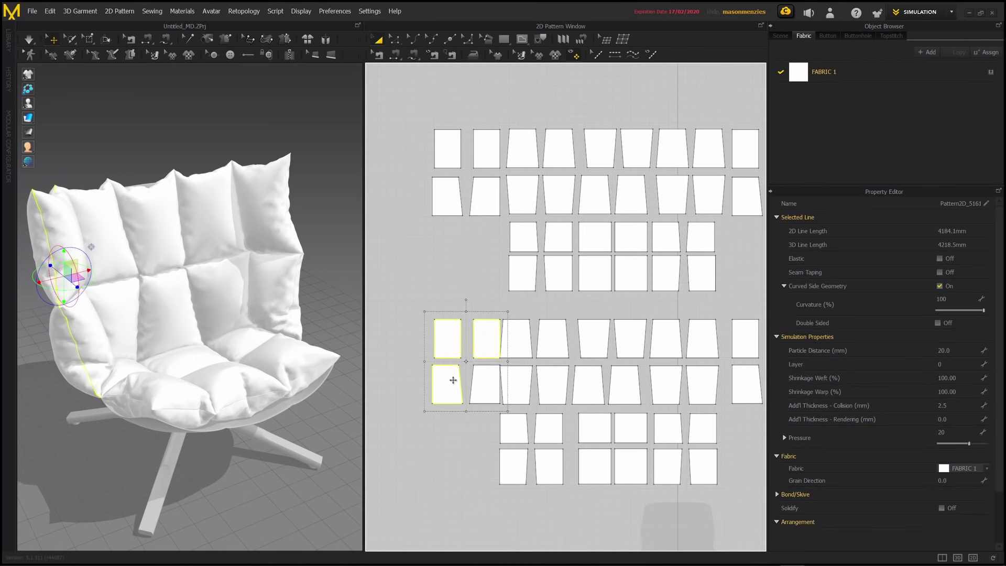
{"action": "left_click", "coordinate": [477, 382]}
{"action": "key", "text": "ctrl+z"}
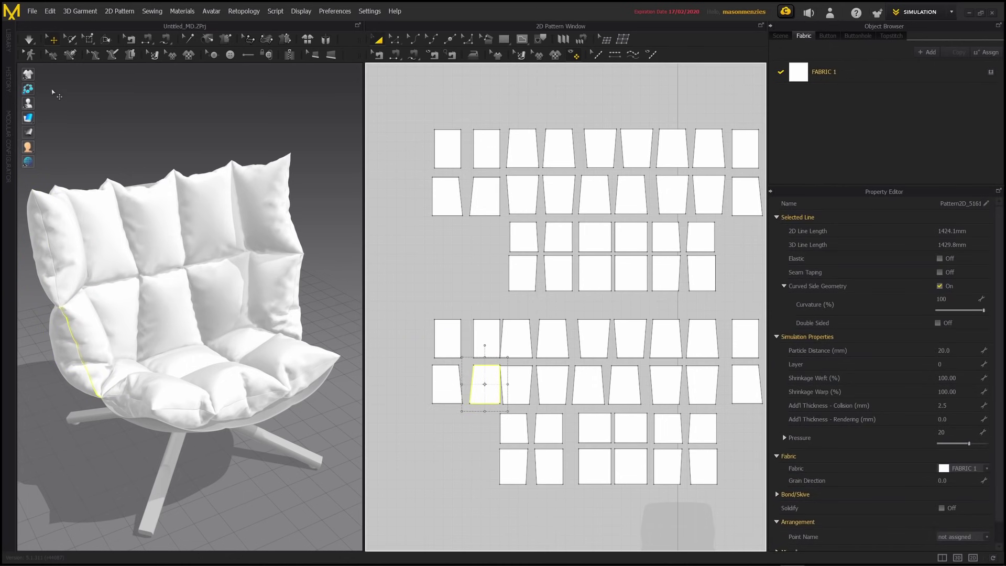
Display the cushions as a mesh to inspect their triangulated topology, and return to the textured surface display.
{"action": "mouse_move", "coordinate": [30, 119]}
{"action": "left_click", "coordinate": [85, 118]}
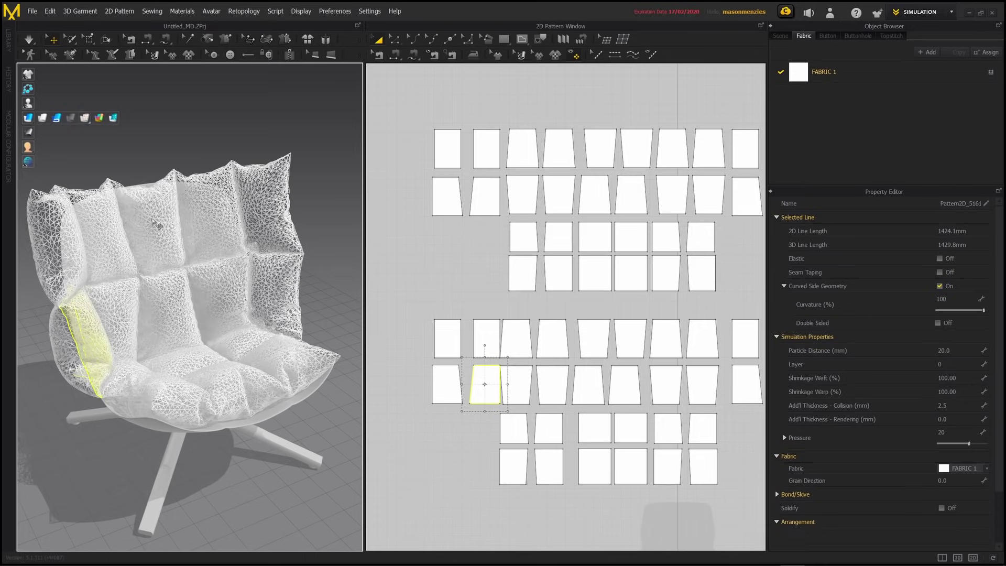
{"action": "scroll", "coordinate": [107, 247], "scroll_direction": "up", "scroll_amount": 5}
{"action": "right_click_drag", "start_coordinate": [88, 246], "coordinate": [117, 227]}
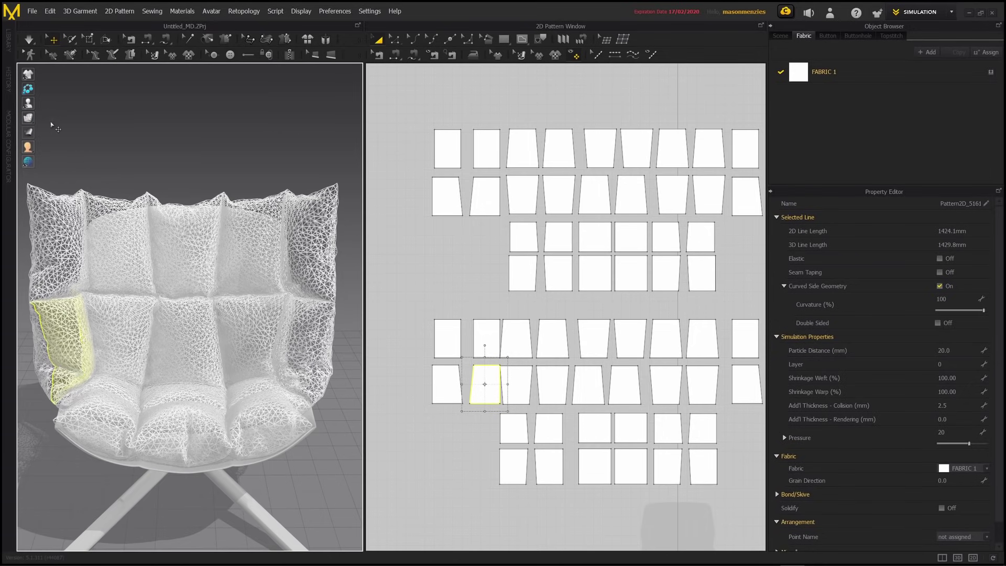
{"action": "mouse_move", "coordinate": [30, 118]}
{"action": "left_click", "coordinate": [86, 115]}
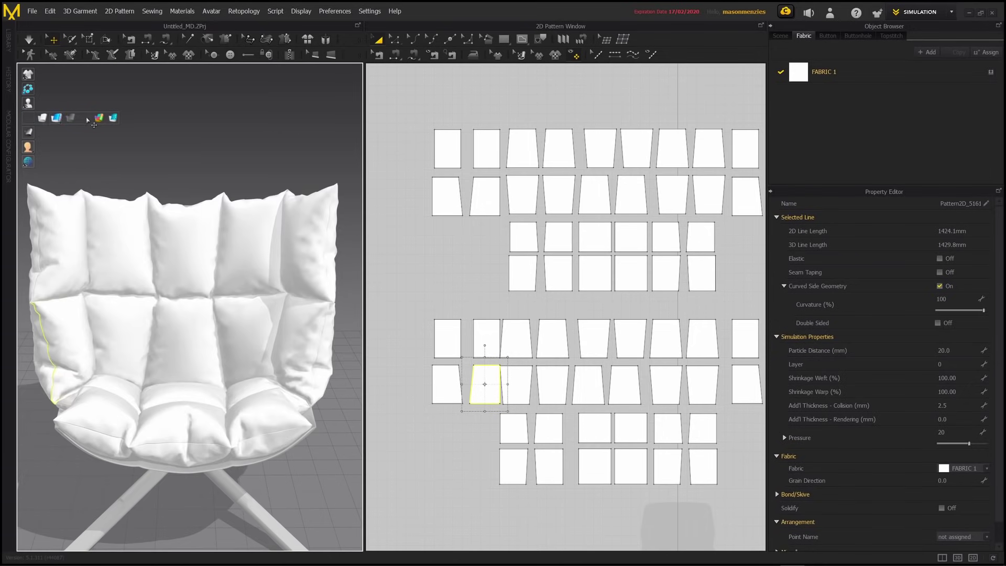
Select all outer-layer pattern pieces in the upper set and bring up their Remesh property.
{"action": "right_click_drag", "start_coordinate": [131, 202], "coordinate": [177, 198]}
{"action": "left_click", "coordinate": [329, 236]}
{"action": "middle_click_drag", "start_coordinate": [329, 236], "coordinate": [308, 248]}
{"action": "scroll", "coordinate": [506, 261], "scroll_direction": "down", "scroll_amount": 4}
{"action": "left_click_drag", "start_coordinate": [448, 159], "coordinate": [713, 292]}
{"action": "middle_click_drag", "start_coordinate": [263, 272], "coordinate": [274, 272]}
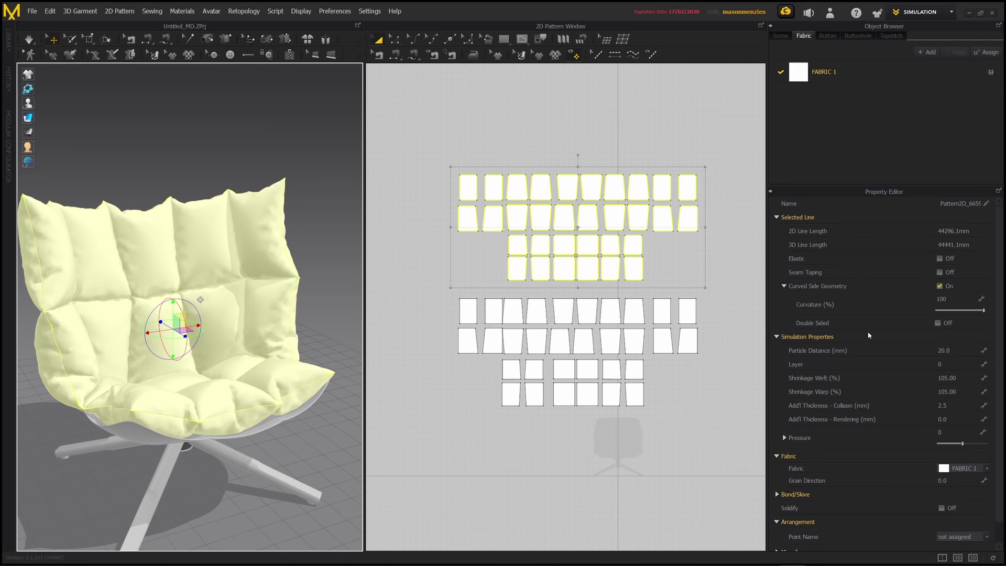
{"action": "scroll", "coordinate": [906, 471], "scroll_direction": "down", "scroll_amount": 1}
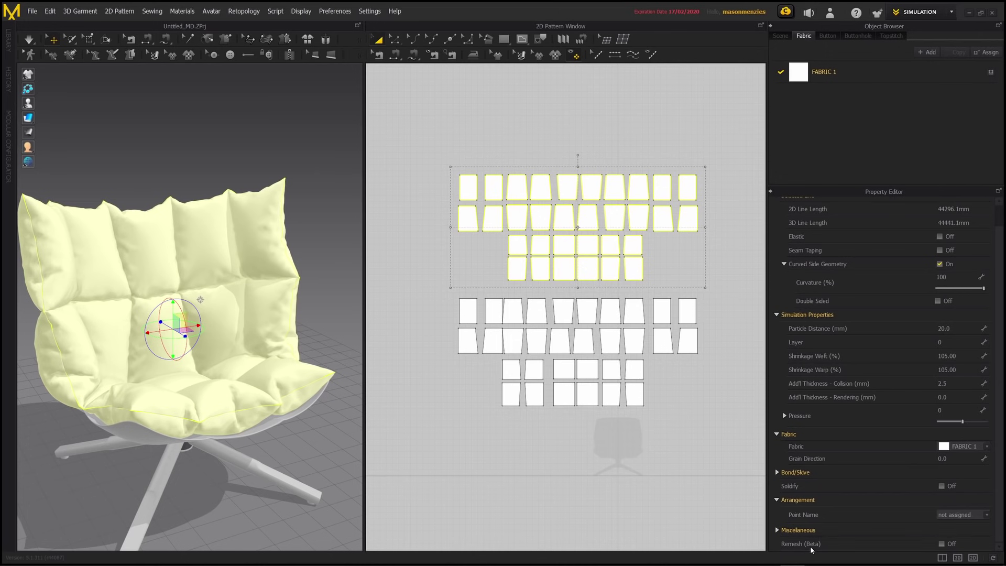
Save the project as MD_05 in the MarvelousDesigner folder.
{"action": "key", "text": "ctrl+s"}
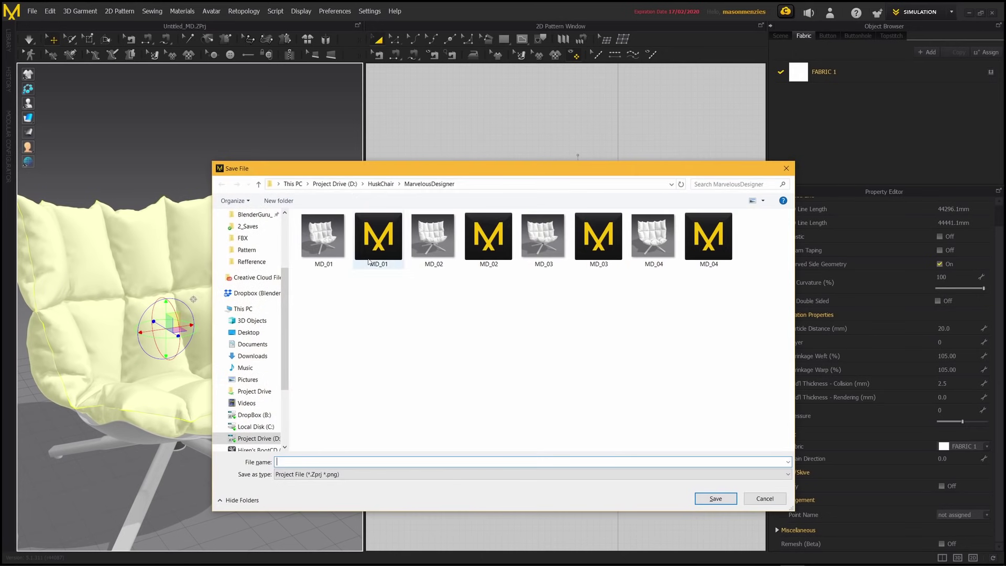
{"action": "left_click", "coordinate": [703, 254]}
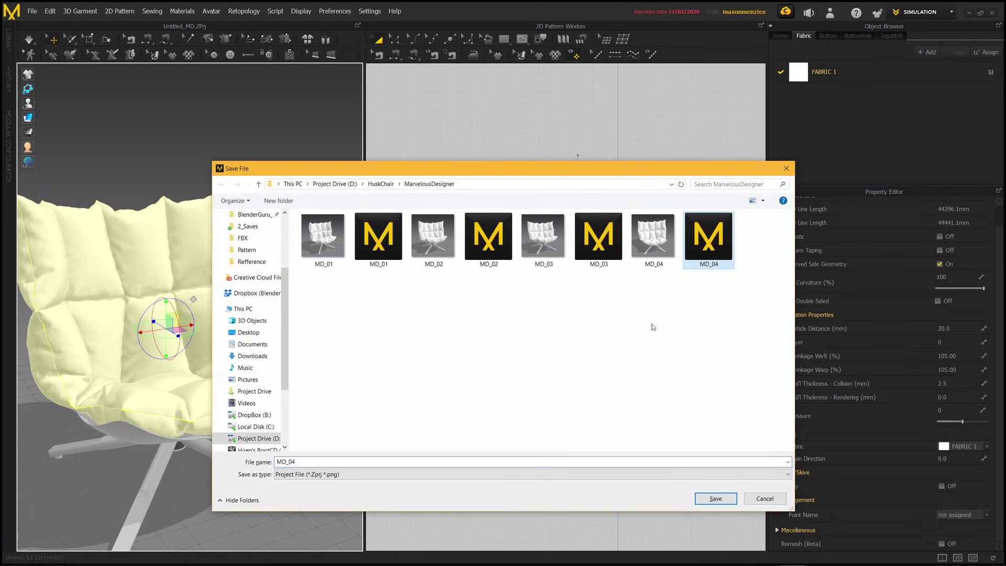
{"action": "double_click", "coordinate": [309, 461]}
{"action": "key", "text": "Return"}
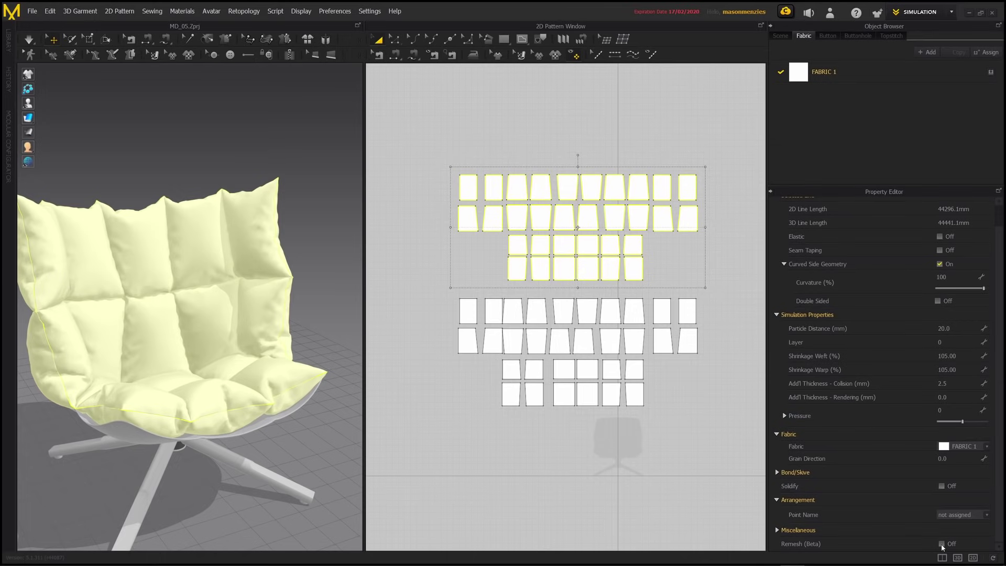
Turn on Remesh for the outer-layer pieces and inspect the resulting mesh in the mesh display.
{"action": "left_click", "coordinate": [31, 120]}
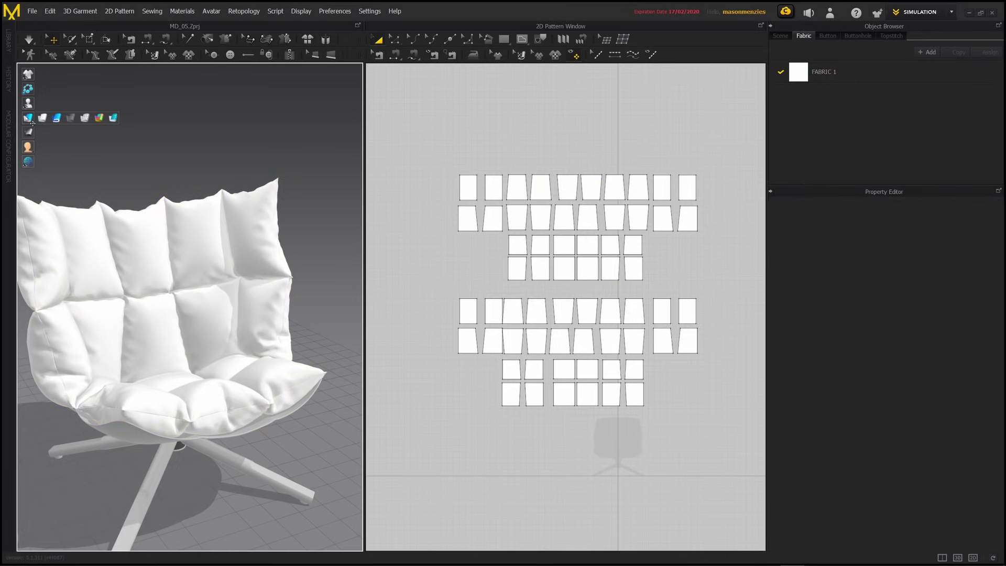
{"action": "left_click", "coordinate": [85, 121]}
{"action": "middle_click_drag", "start_coordinate": [93, 240], "coordinate": [196, 199]}
{"action": "scroll", "coordinate": [196, 199], "scroll_direction": "up", "scroll_amount": 4}
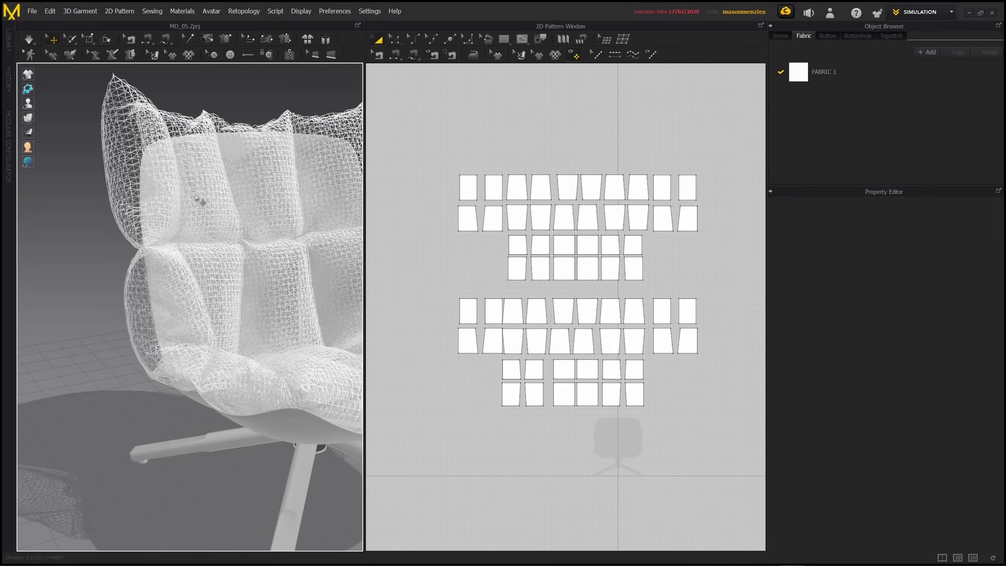
{"action": "mouse_move", "coordinate": [197, 200]}
{"action": "right_mouse_down"}
{"action": "mouse_move", "coordinate": [159, 211]}
{"action": "mouse_move", "coordinate": [189, 202]}
{"action": "right_mouse_up"}
{"action": "middle_click_drag", "start_coordinate": [189, 202], "coordinate": [190, 219]}
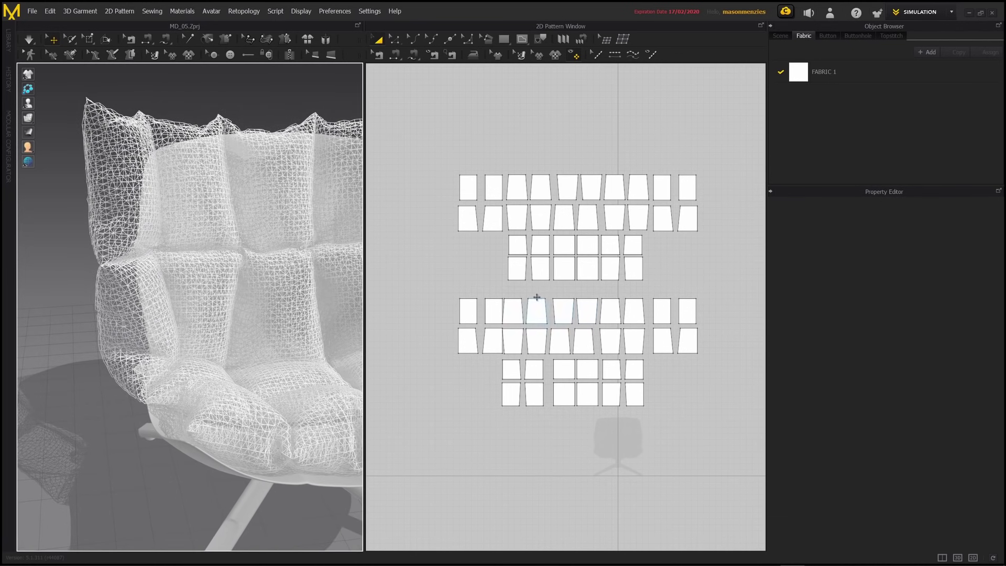
Select all inner-layer pieces in the lower set and hide their 3D patterns.
{"action": "left_click", "coordinate": [440, 301]}
{"action": "left_click_drag", "start_coordinate": [574, 350], "coordinate": [709, 422]}
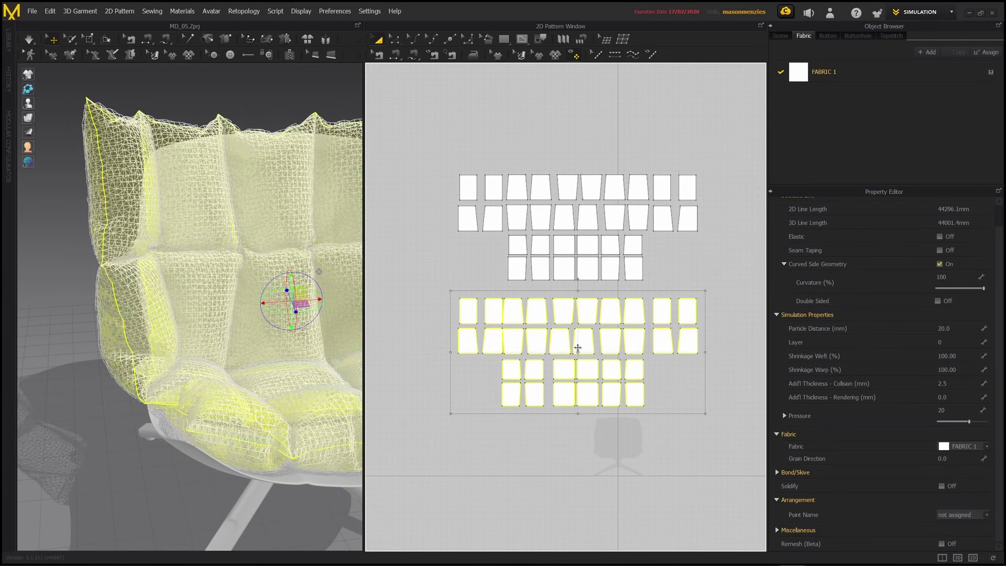
{"action": "right_click", "coordinate": [537, 312]}
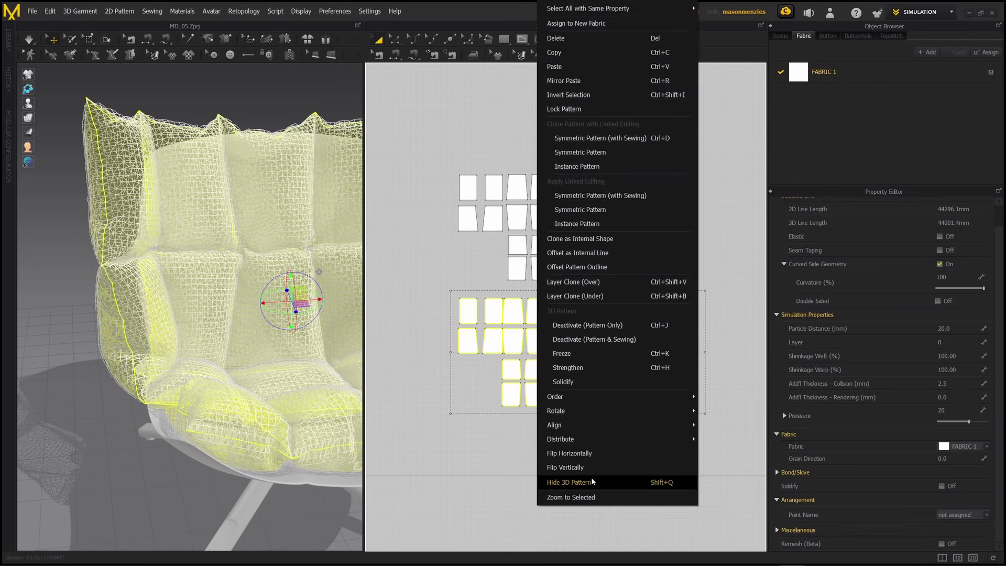
{"action": "left_click", "coordinate": [569, 483]}
{"action": "right_click_drag", "start_coordinate": [305, 170], "coordinate": [187, 198]}
{"action": "right_click_drag", "start_coordinate": [228, 242], "coordinate": [187, 229]}
{"action": "middle_click_drag", "start_coordinate": [186, 229], "coordinate": [226, 259]}
Examine the remeshed outer layer around the chair and restore the textured surface display.
{"action": "left_click", "coordinate": [446, 153]}
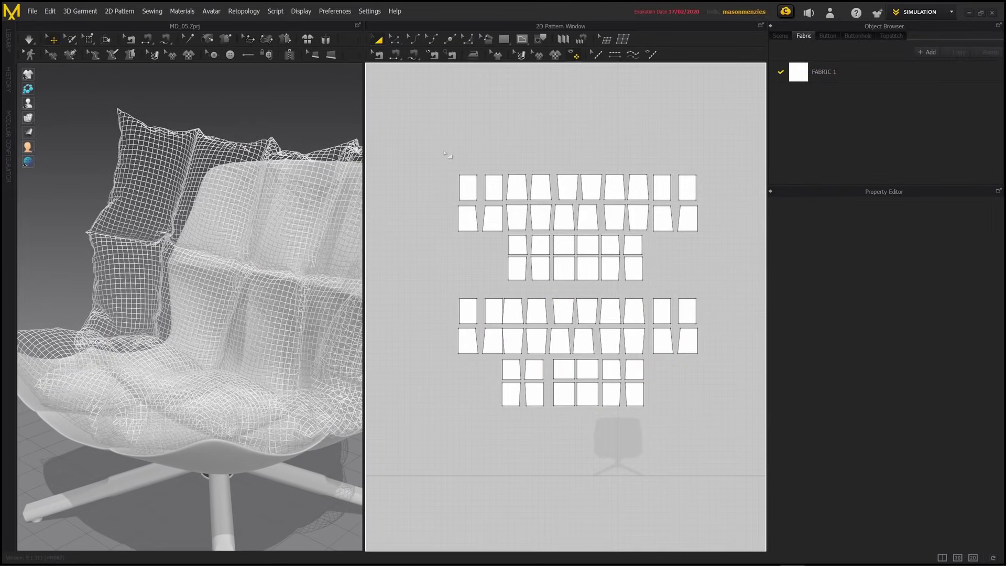
{"action": "mouse_move", "coordinate": [445, 152]}
{"action": "left_mouse_down"}
{"action": "mouse_move", "coordinate": [687, 286]}
{"action": "mouse_move", "coordinate": [708, 288]}
{"action": "left_mouse_up"}
{"action": "scroll", "coordinate": [308, 254], "scroll_direction": "up", "scroll_amount": 5}
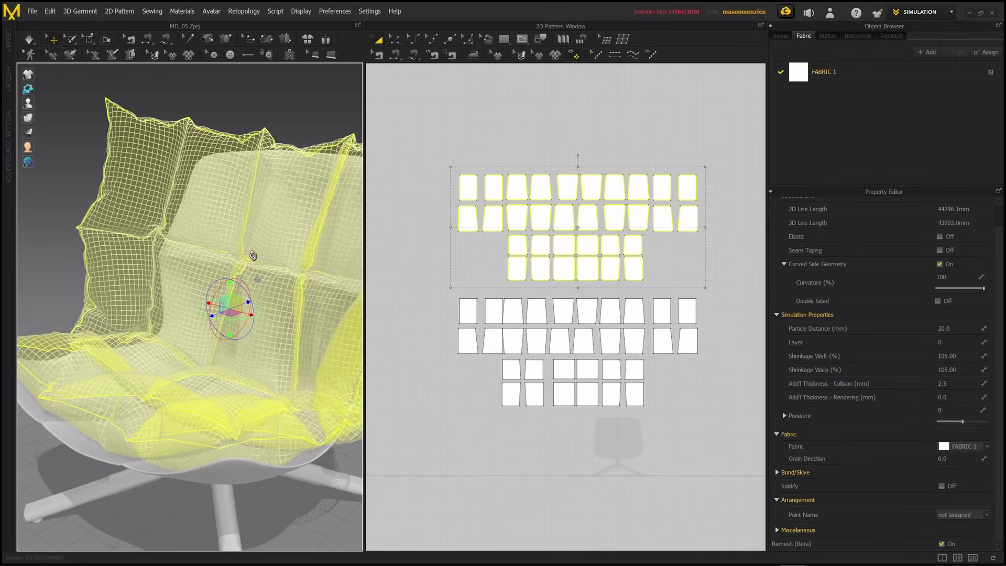
{"action": "right_click_drag", "start_coordinate": [291, 212], "coordinate": [231, 227]}
{"action": "scroll", "coordinate": [231, 227], "scroll_direction": "down", "scroll_amount": 2}
{"action": "left_click", "coordinate": [220, 125]}
{"action": "mouse_move", "coordinate": [220, 126]}
{"action": "right_mouse_down"}
{"action": "mouse_move", "coordinate": [248, 197]}
{"action": "mouse_move", "coordinate": [272, 209]}
{"action": "right_mouse_up"}
{"action": "left_click", "coordinate": [59, 117]}
Select all outer-layer pieces and set their particle distance to 8 mm.
{"action": "left_click_drag", "start_coordinate": [435, 143], "coordinate": [740, 288]}
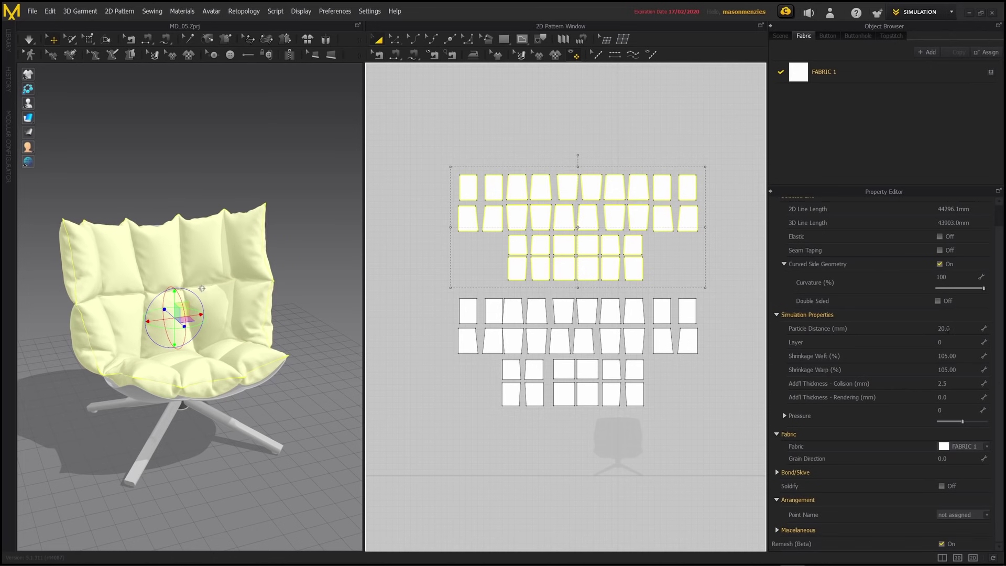
{"action": "left_click", "coordinate": [948, 328]}
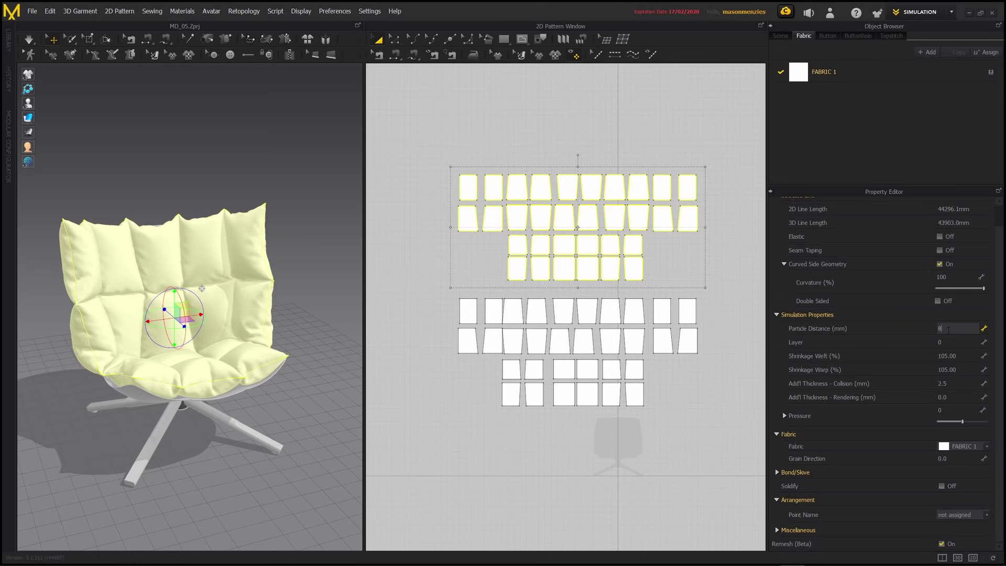
{"action": "key", "text": "Return"}
{"action": "left_click", "coordinate": [295, 195]}
{"action": "scroll", "coordinate": [258, 259], "scroll_direction": "up", "scroll_amount": 6}
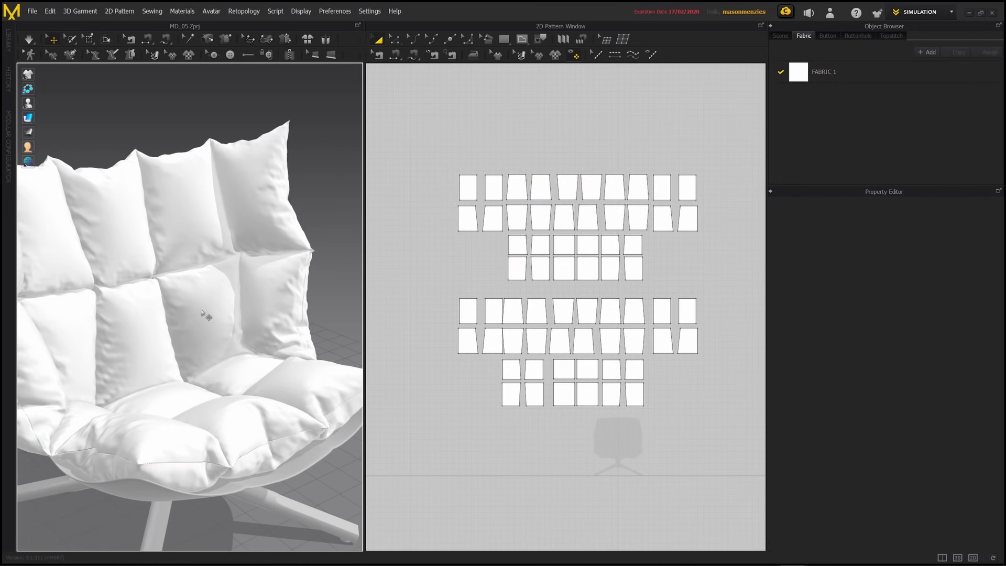
{"action": "scroll", "coordinate": [204, 313], "scroll_direction": "up", "scroll_amount": 8}
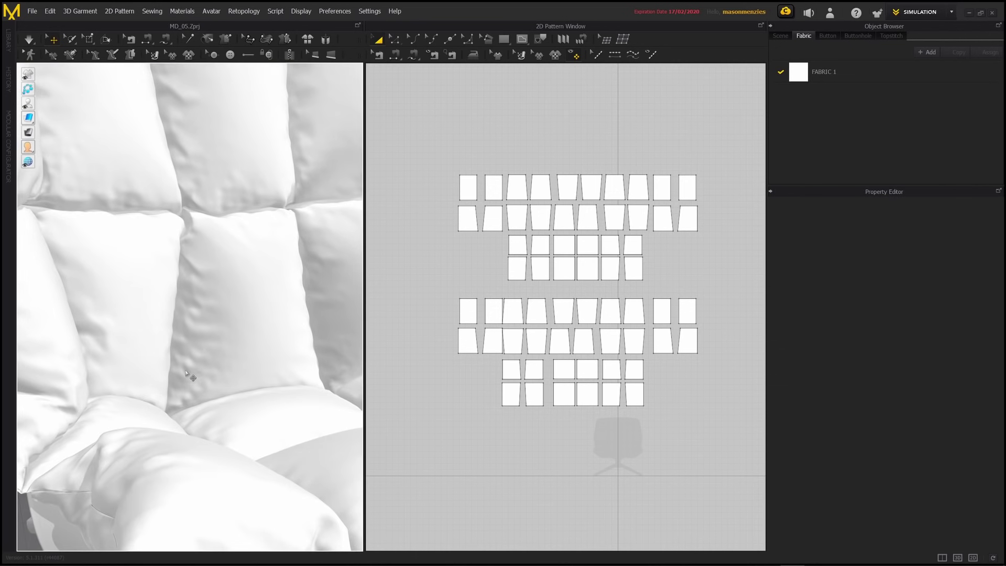
{"action": "scroll", "coordinate": [244, 291], "scroll_direction": "down", "scroll_amount": 10}
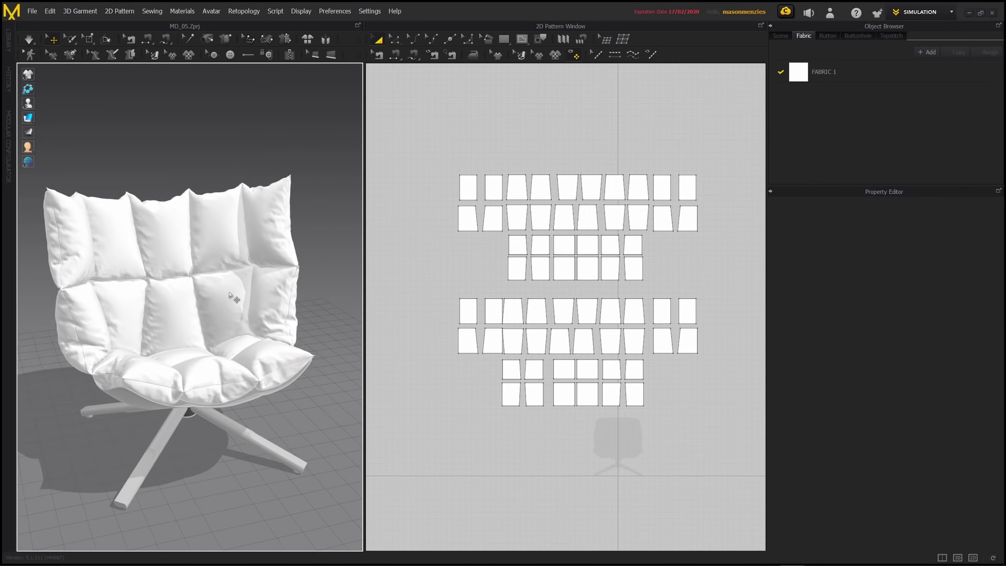
Simulate the cushions with the finer particle distance and examine the wrinkles and seams up close.
{"action": "right_click_drag", "start_coordinate": [322, 276], "coordinate": [291, 287]}
{"action": "key", "text": "space"}
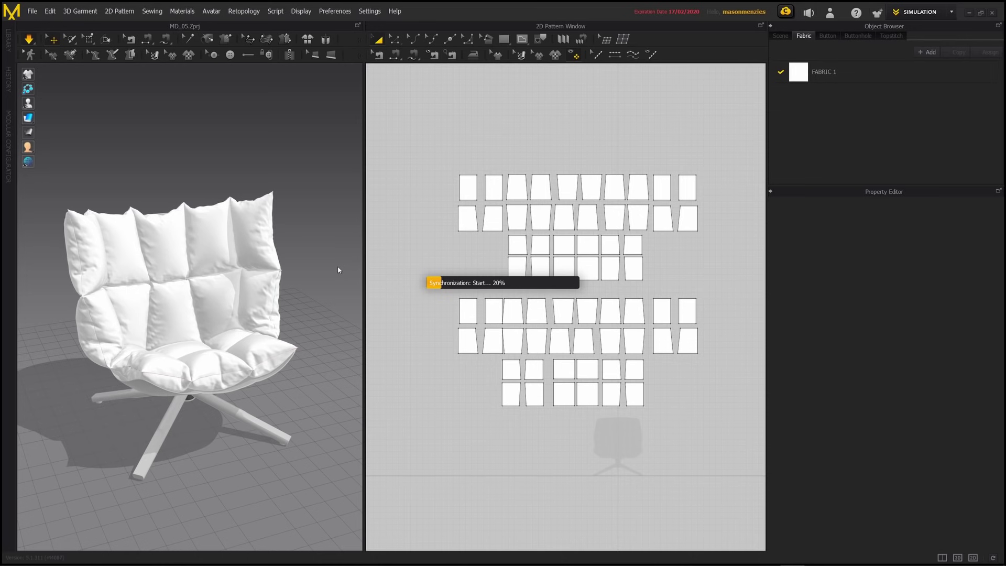
{"action": "scroll", "coordinate": [257, 283], "scroll_direction": "up", "scroll_amount": 10}
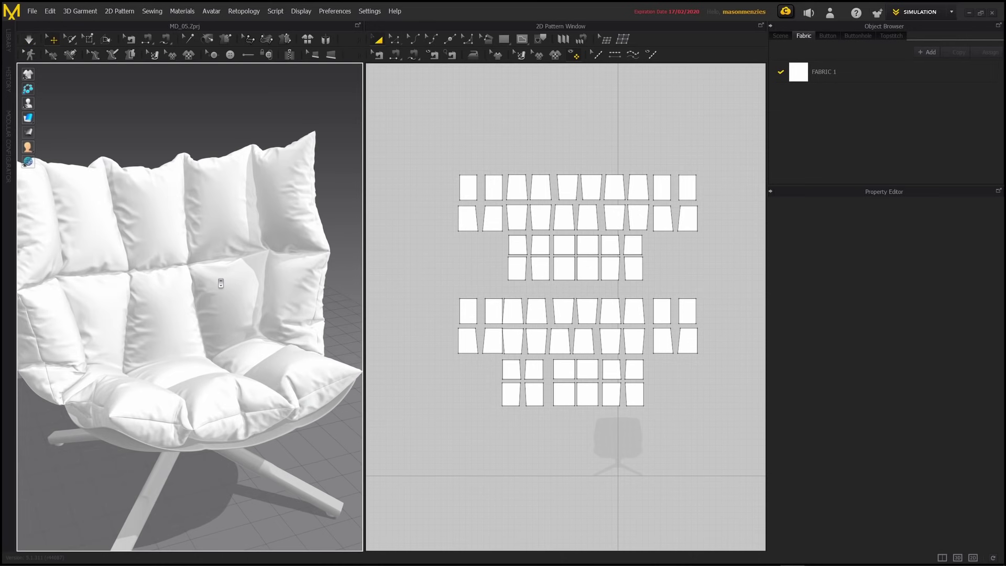
{"action": "scroll", "coordinate": [181, 296], "scroll_direction": "down", "scroll_amount": 10}
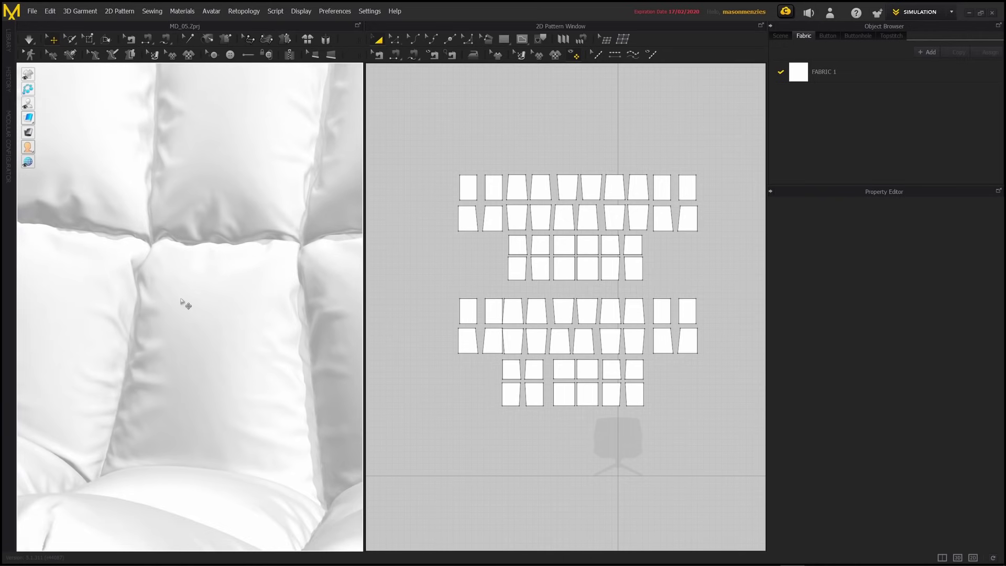
{"action": "scroll", "coordinate": [219, 339], "scroll_direction": "down", "scroll_amount": 3}
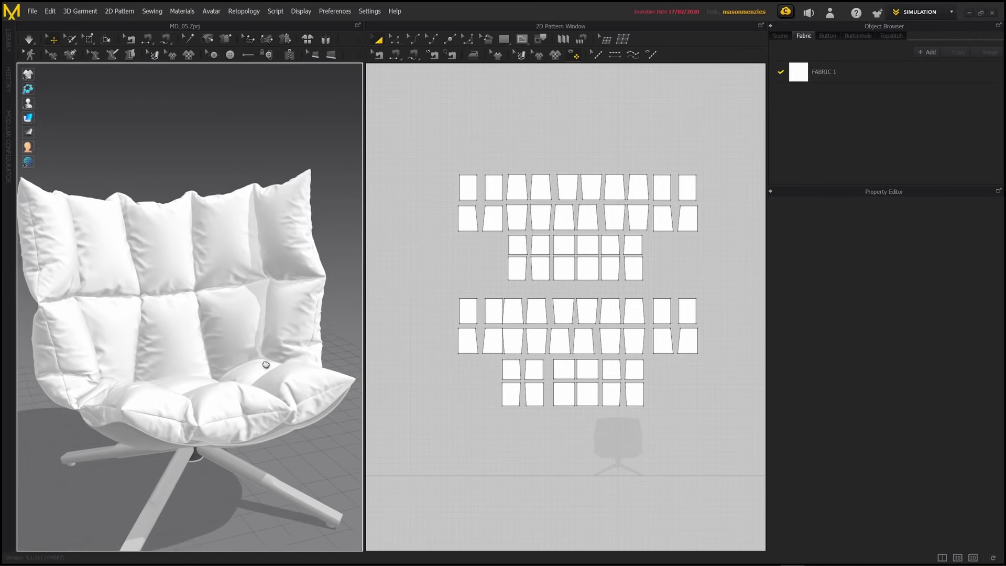
{"action": "right_click_drag", "start_coordinate": [219, 339], "coordinate": [283, 365]}
{"action": "scroll", "coordinate": [257, 350], "scroll_direction": "down", "scroll_amount": 3}
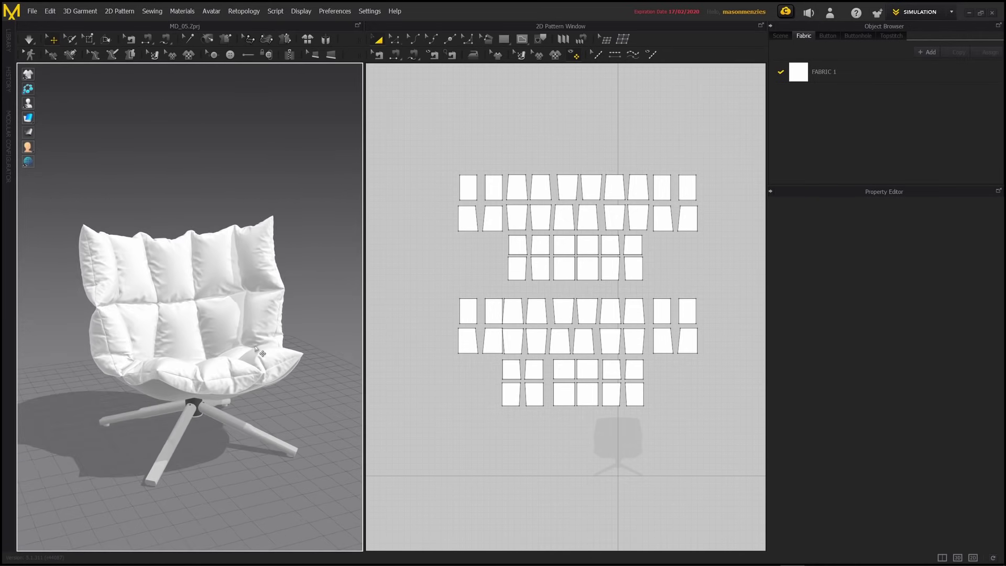
{"action": "right_click_drag", "start_coordinate": [277, 324], "coordinate": [322, 336]}
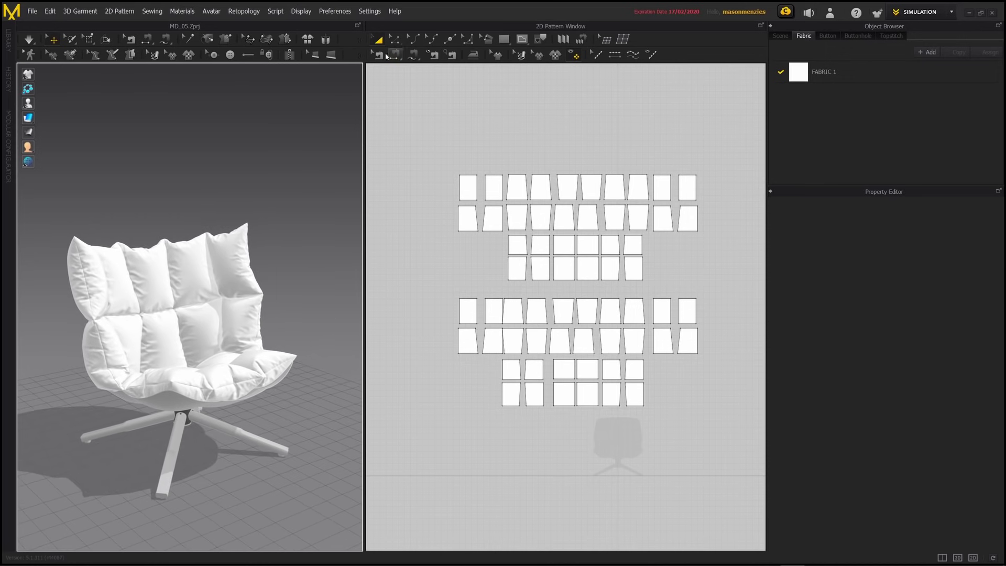
Select all outer-layer pieces and export them as the FBX file HuskChairCushions, as a single, unwelded, thin object with unified UV coordinates.
{"action": "left_click_drag", "start_coordinate": [425, 152], "coordinate": [719, 289]}
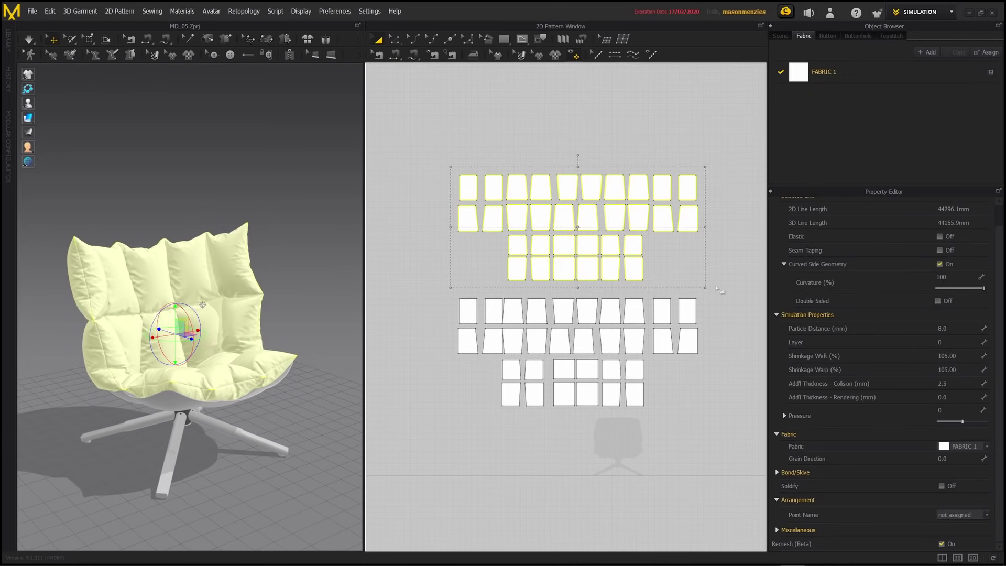
{"action": "right_click_drag", "start_coordinate": [294, 278], "coordinate": [99, 135]}
{"action": "left_click", "coordinate": [31, 12]}
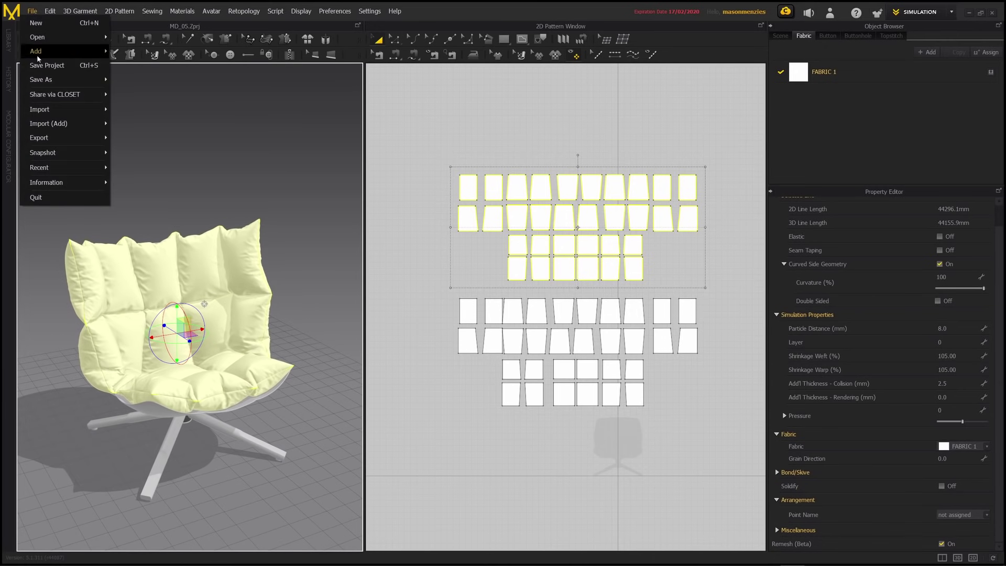
{"action": "mouse_move", "coordinate": [93, 138]}
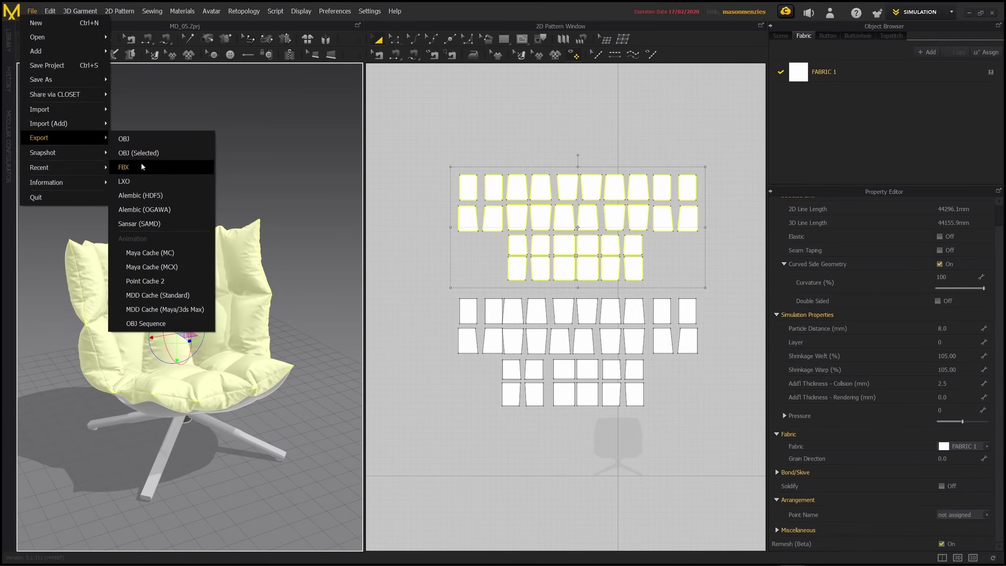
{"action": "left_click", "coordinate": [140, 167]}
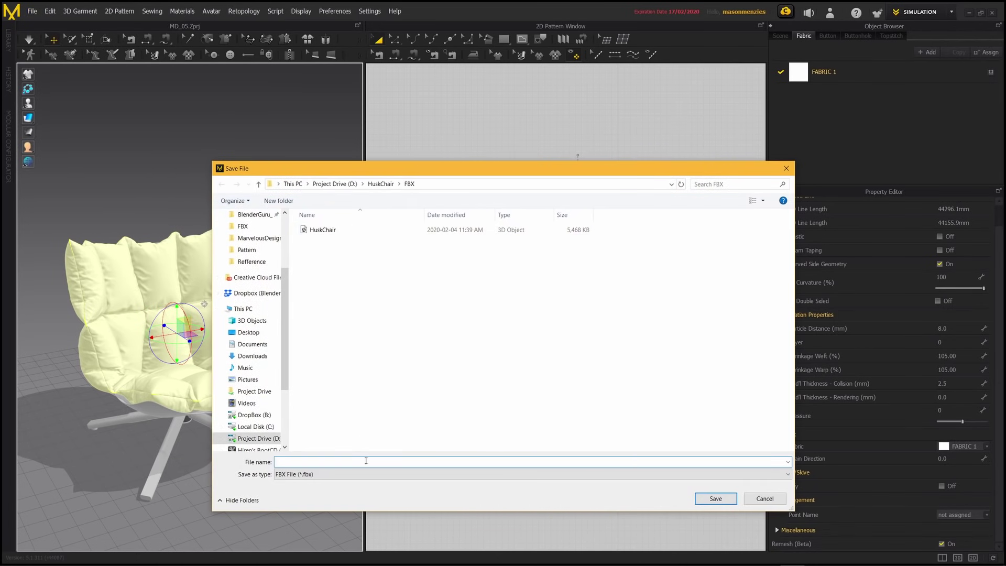
{"action": "type", "text": "HuskChair"}
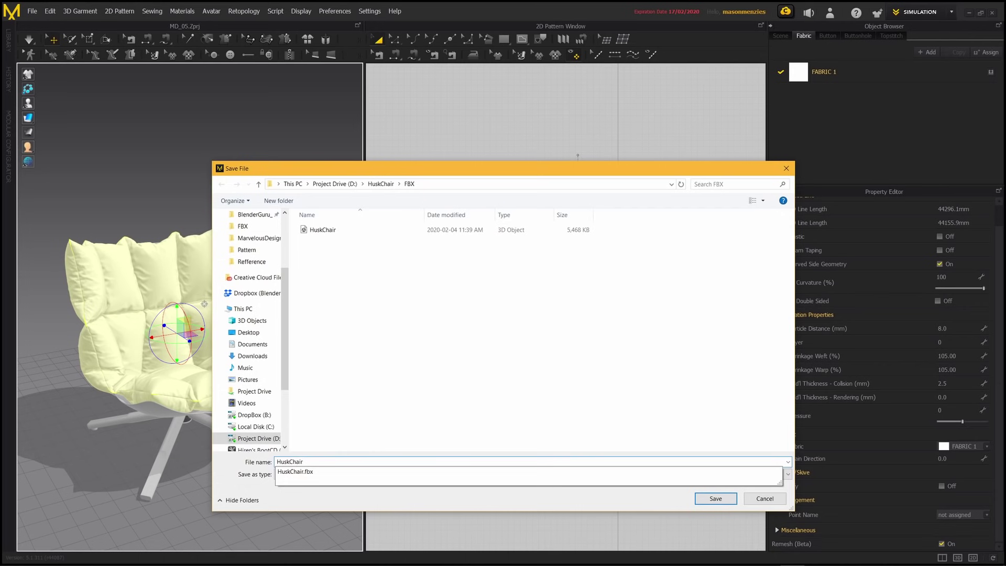
{"action": "type", "text": "Cushions"}
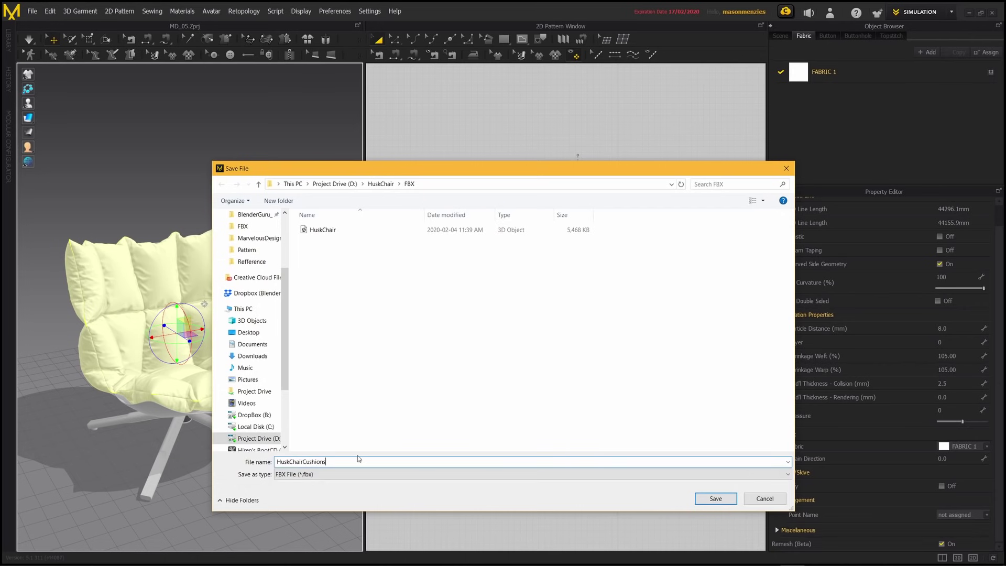
{"action": "left_click", "coordinate": [717, 504]}
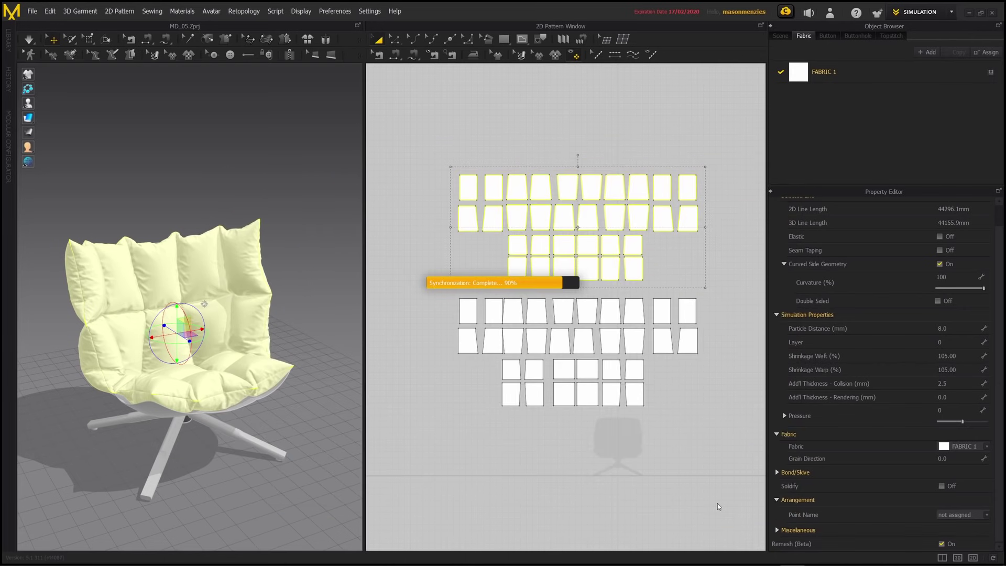
{"action": "left_click_drag", "start_coordinate": [506, 155], "coordinate": [386, 105]}
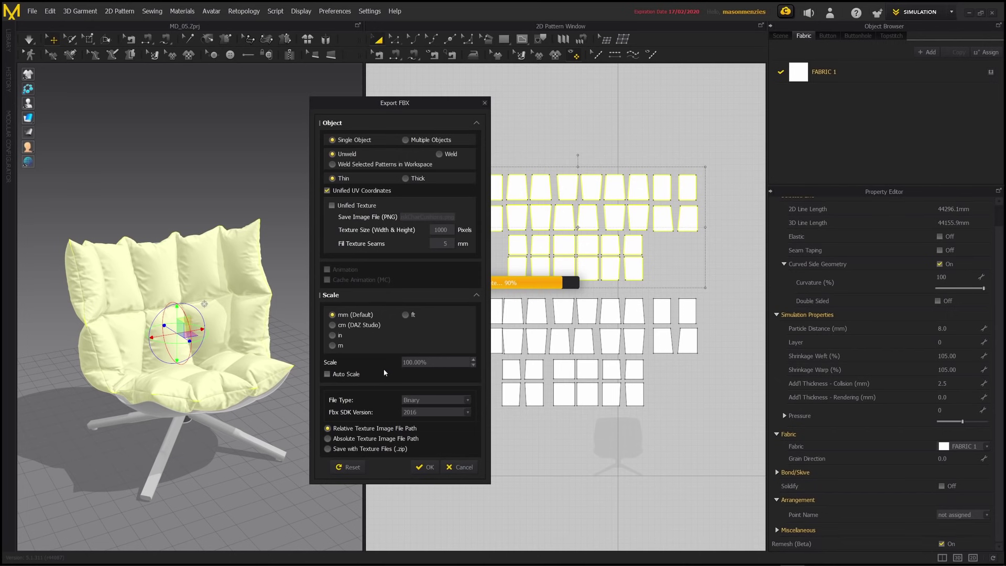
{"action": "left_click", "coordinate": [430, 467]}
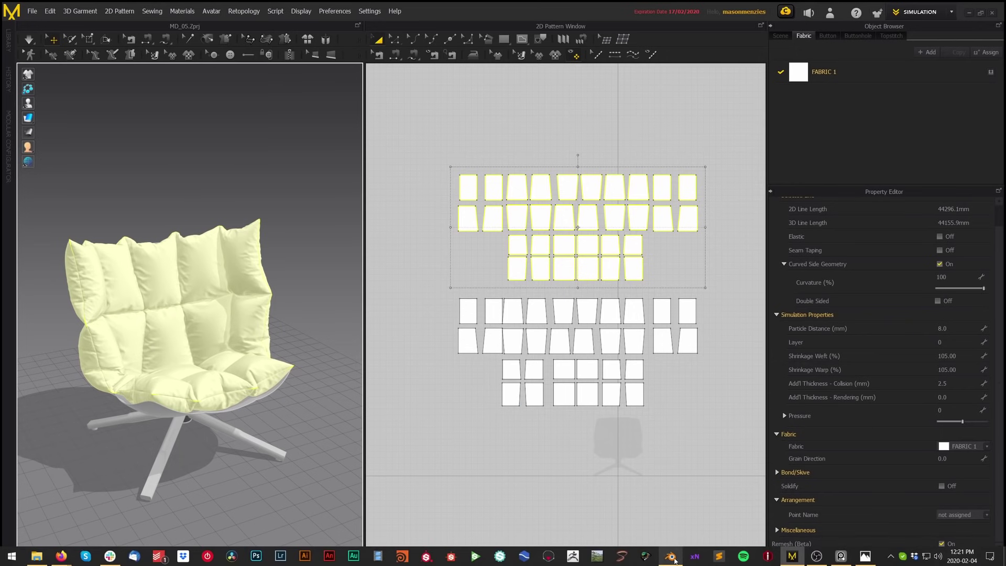
Switch to Blender and import HuskChairCushions.fbx from the HuskChair FBX folder.
{"action": "left_click", "coordinate": [672, 557]}
{"action": "left_click", "coordinate": [22, 15]}
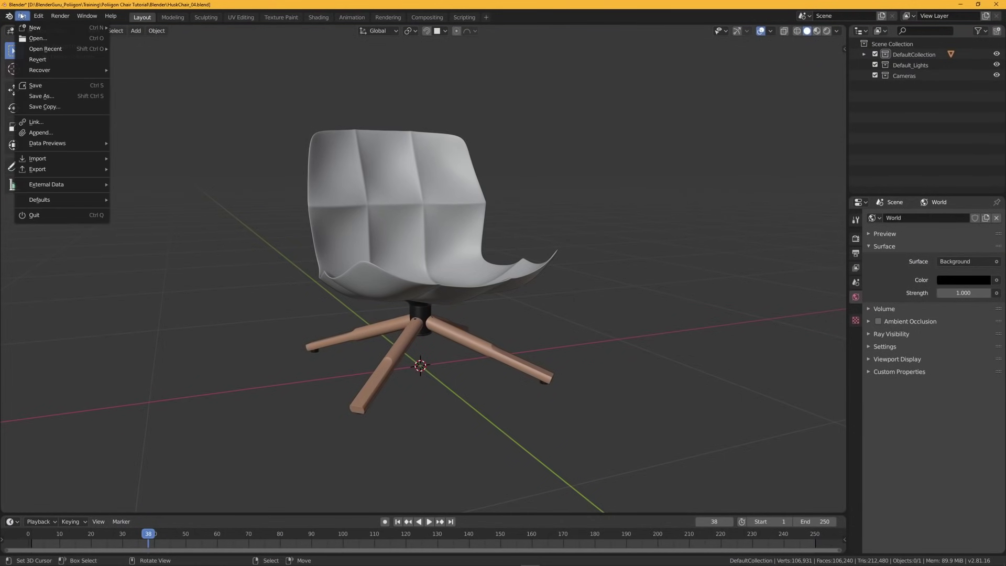
{"action": "mouse_move", "coordinate": [79, 159]}
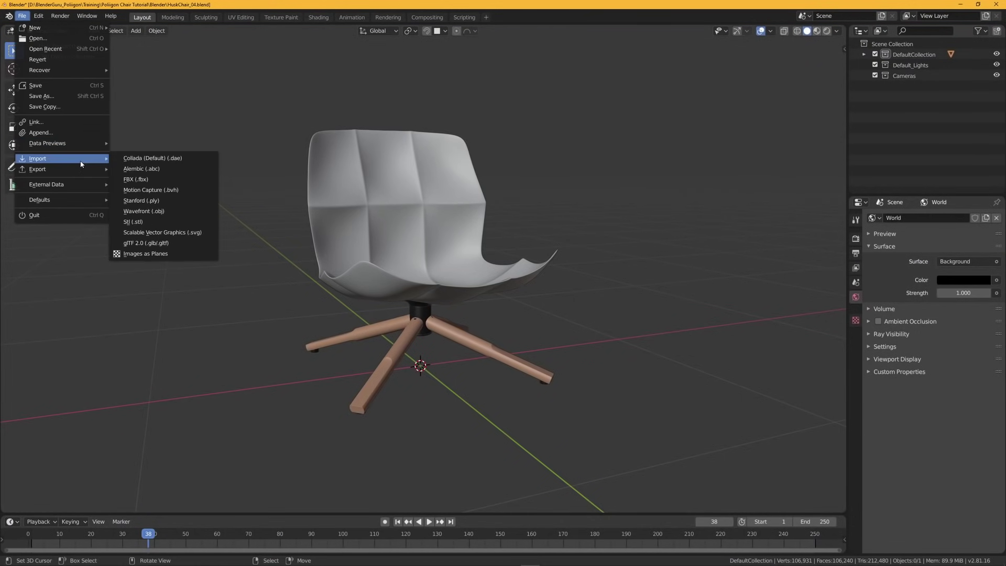
{"action": "left_click", "coordinate": [136, 179]}
{"action": "left_click", "coordinate": [247, 368]}
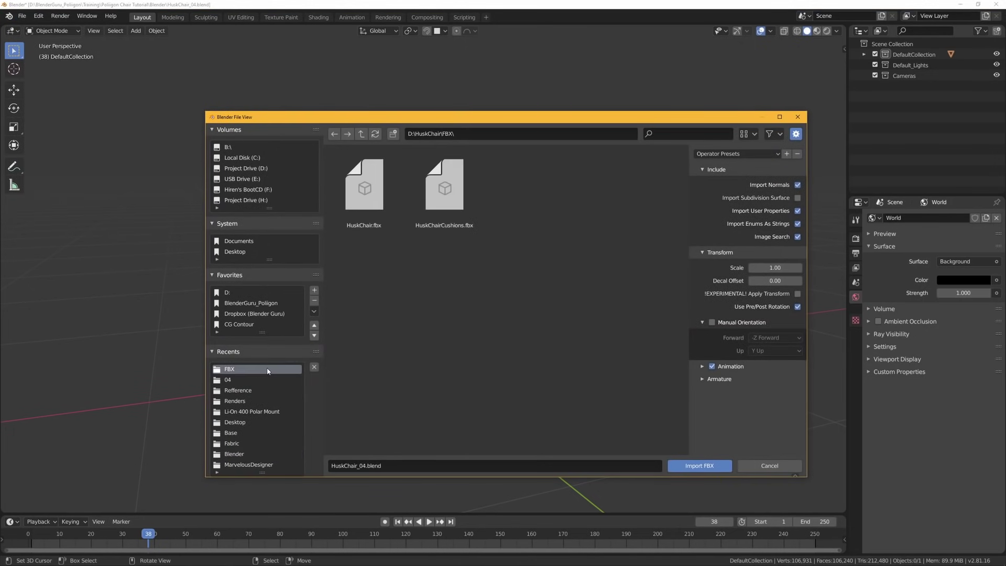
{"action": "left_click", "coordinate": [444, 189]}
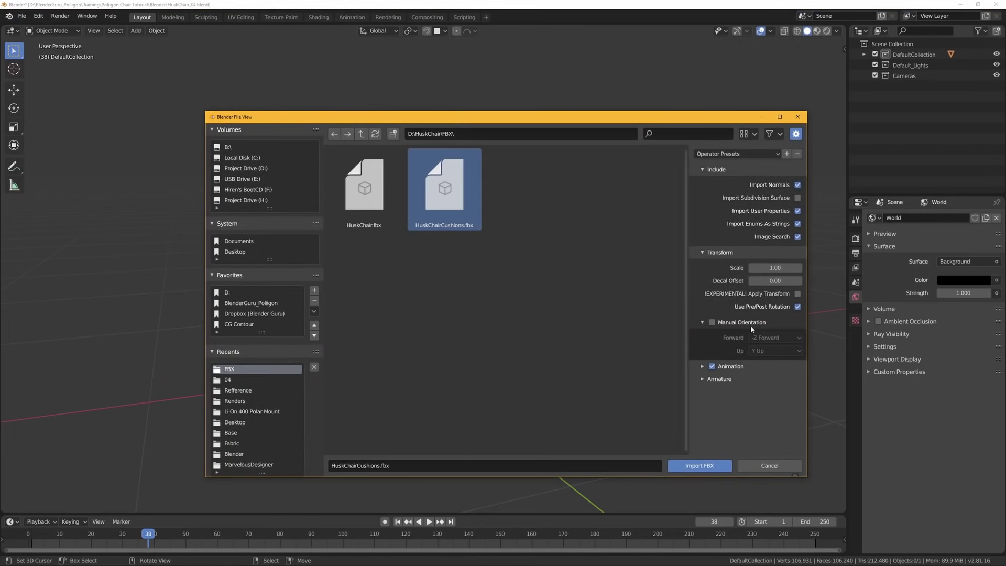
{"action": "left_click", "coordinate": [718, 469]}
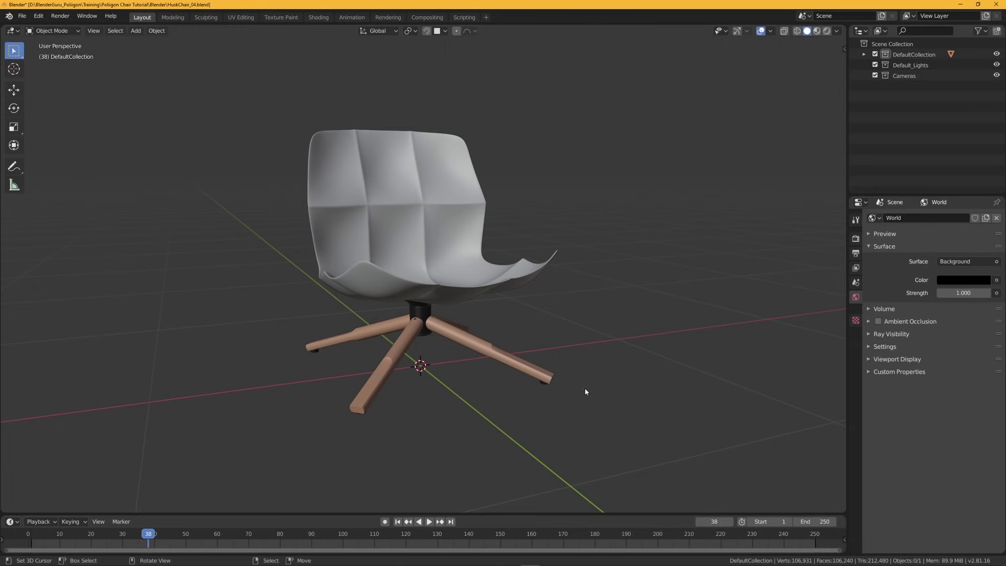
Delete the duplicate chair shell and legs that were imported along with the cushions.
{"action": "middle_click_drag", "start_coordinate": [582, 382], "coordinate": [503, 373]}
{"action": "key", "text": "alt+a"}
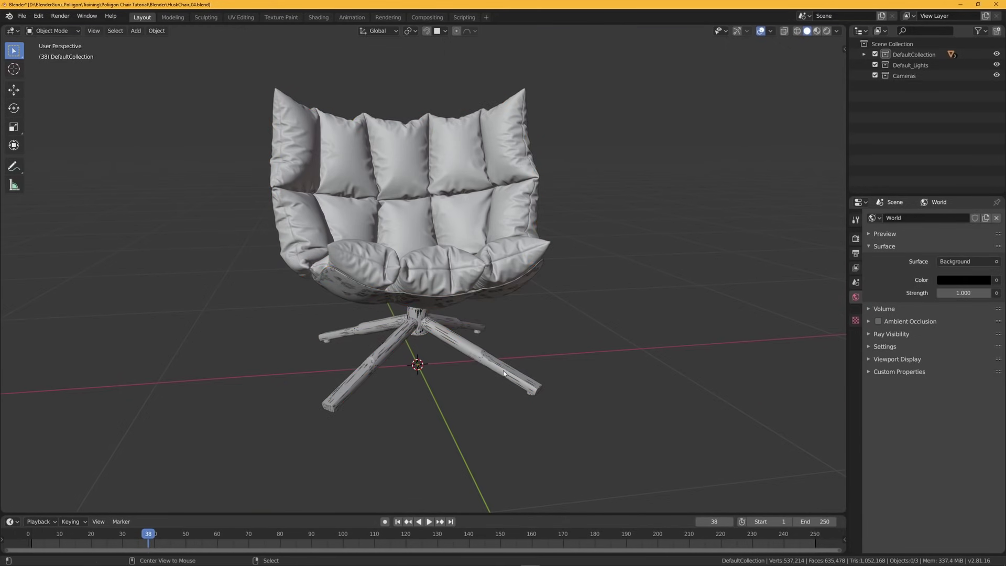
{"action": "left_click", "coordinate": [472, 359]}
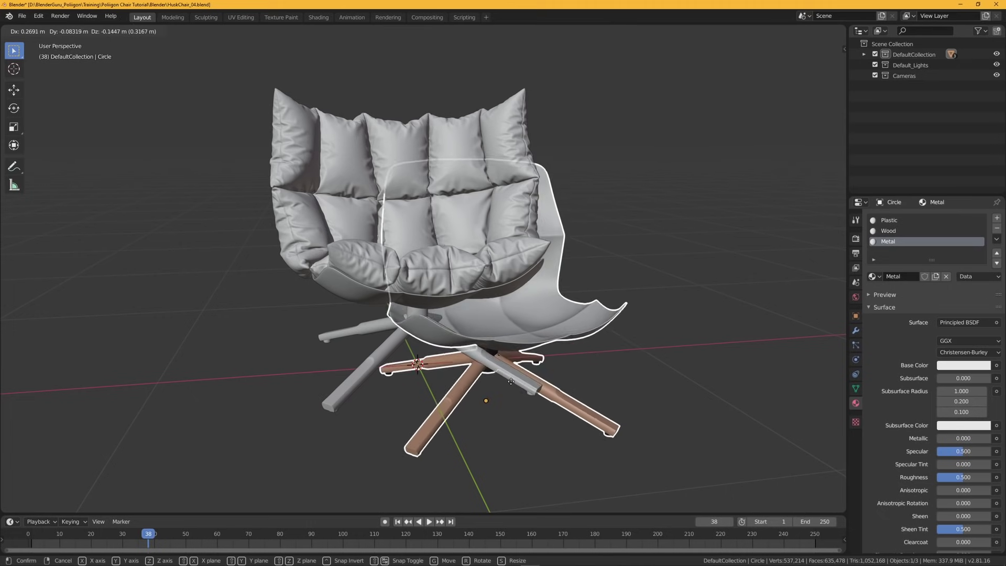
{"action": "left_click", "coordinate": [495, 361]}
{"action": "key", "text": "Escape"}
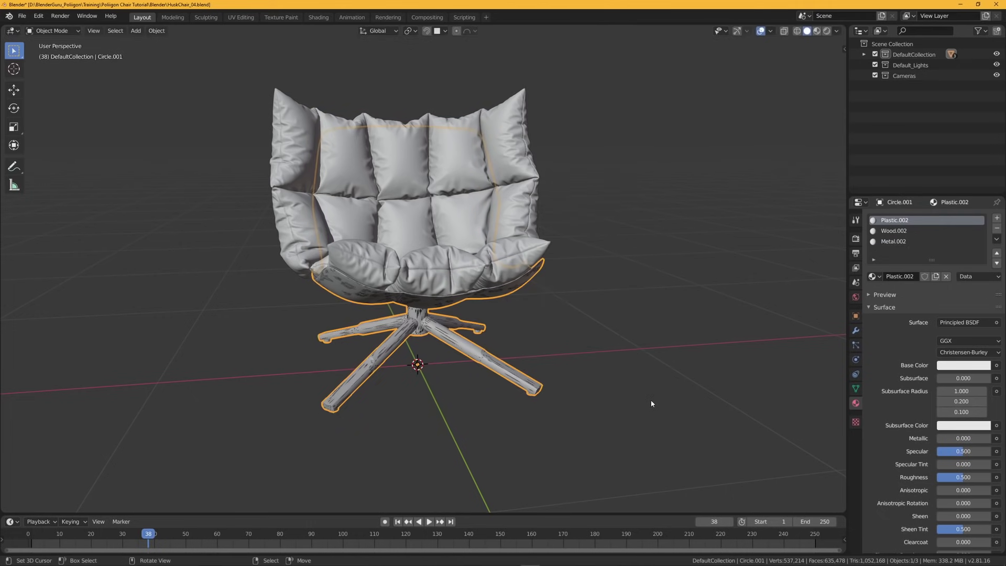
{"action": "key", "text": "Delete"}
{"action": "middle_click_drag", "start_coordinate": [628, 395], "coordinate": [555, 362]}
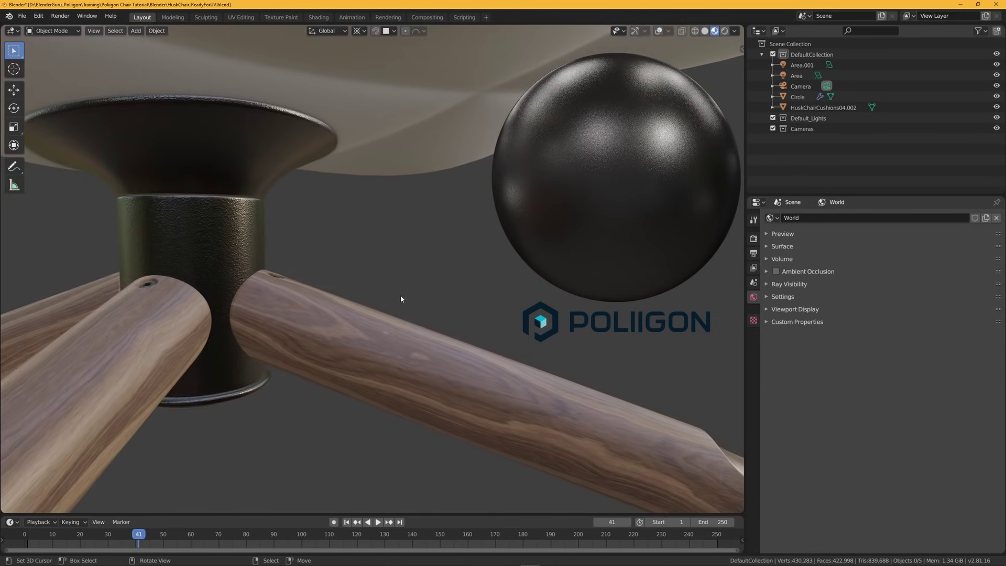
Examine the chair's textured metal hub and wooden legs up close, and the white cushions from the front.
{"action": "scroll", "coordinate": [401, 299], "scroll_direction": "down", "scroll_amount": 1}
{"action": "mouse_move", "coordinate": [401, 299]}
{"action": "middle_mouse_down", "text": "shift"}
{"action": "mouse_move", "coordinate": [379, 298]}
{"action": "mouse_move", "coordinate": [373, 333]}
{"action": "mouse_move", "coordinate": [371, 318]}
{"action": "mouse_move", "coordinate": [403, 294]}
{"action": "mouse_move", "coordinate": [363, 310]}
{"action": "mouse_move", "coordinate": [411, 315]}
{"action": "middle_mouse_up", "text": "shift"}
{"action": "scroll", "coordinate": [356, 295], "scroll_direction": "up", "scroll_amount": 1}
{"action": "scroll", "coordinate": [369, 311], "scroll_direction": "down", "scroll_amount": 1}
{"action": "scroll", "coordinate": [380, 312], "scroll_direction": "up", "scroll_amount": 1}
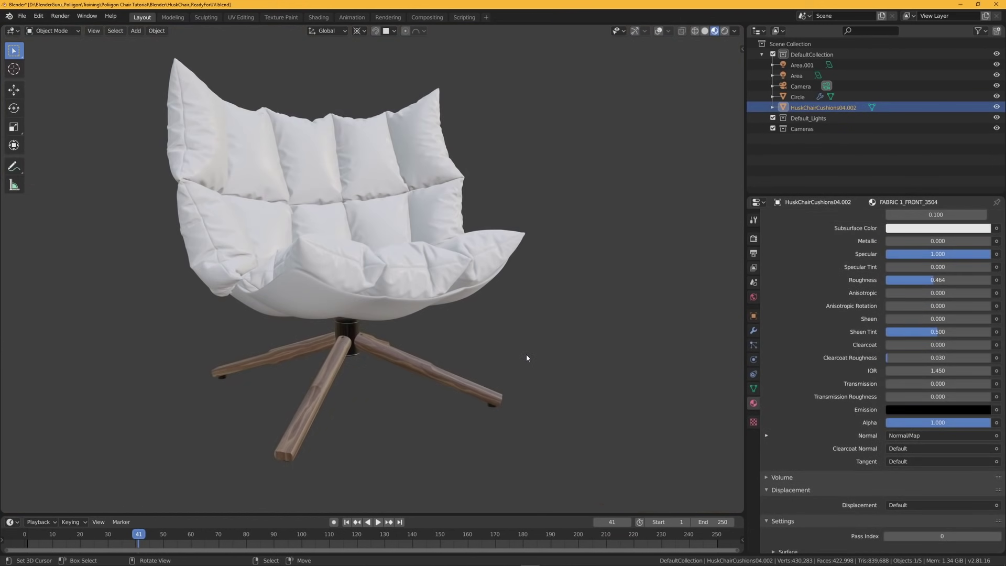
{"action": "middle_click_drag", "start_coordinate": [527, 356], "coordinate": [400, 345]}
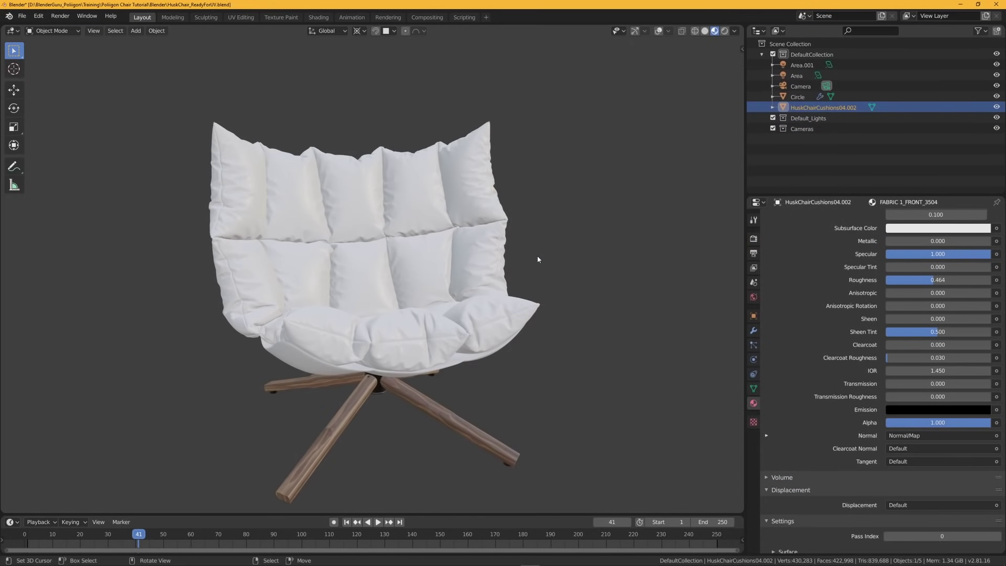
{"action": "mouse_move", "coordinate": [522, 320]}
{"action": "middle_mouse_down", "text": "shift"}
{"action": "mouse_move", "coordinate": [512, 302]}
{"action": "mouse_move", "coordinate": [499, 319]}
{"action": "mouse_move", "coordinate": [513, 328]}
{"action": "middle_mouse_up", "text": "shift"}
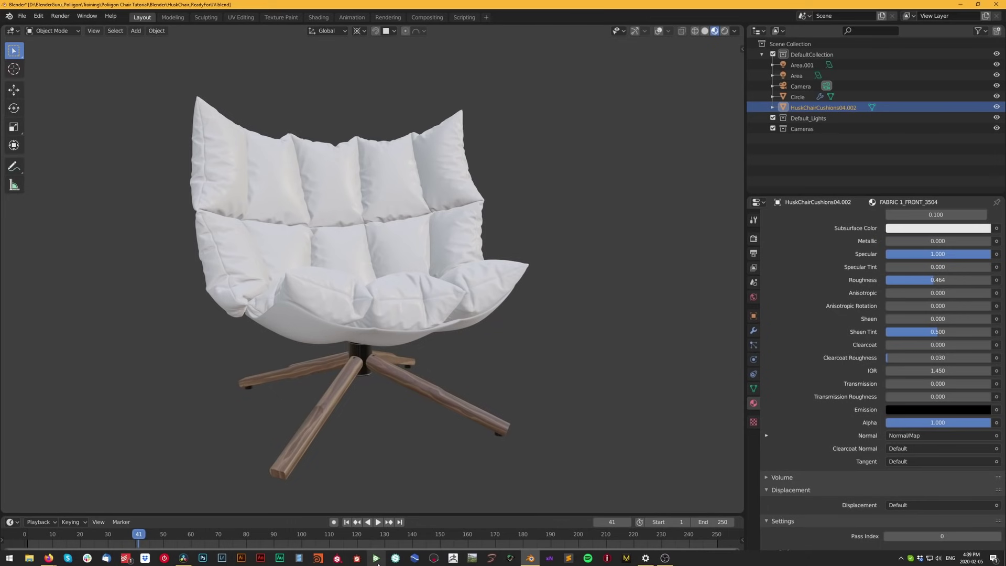
Switch to Substance Player, open the Fabric Generator material and examine its weave on the 3D preview.
{"action": "left_click", "coordinate": [375, 559]}
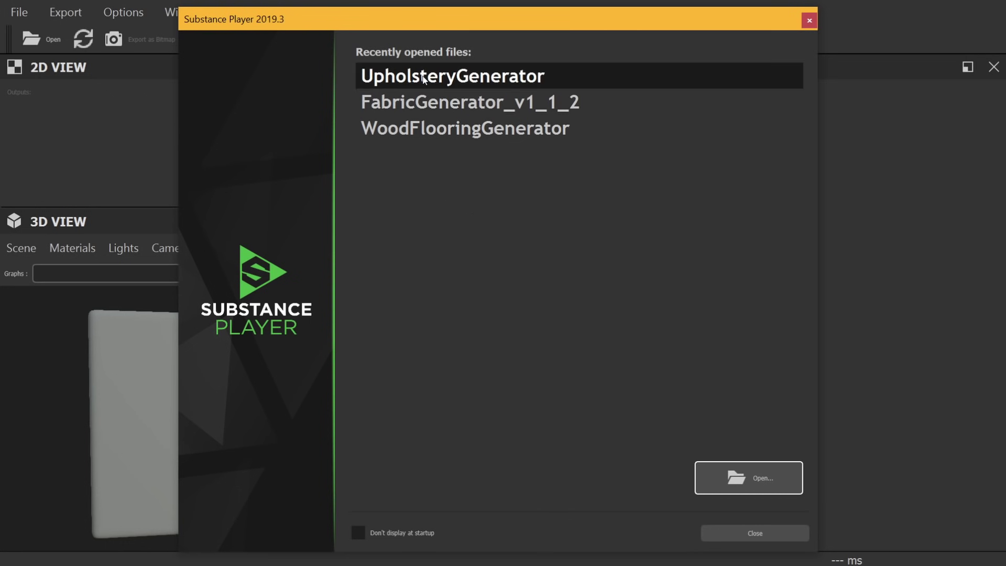
{"action": "left_click", "coordinate": [494, 80]}
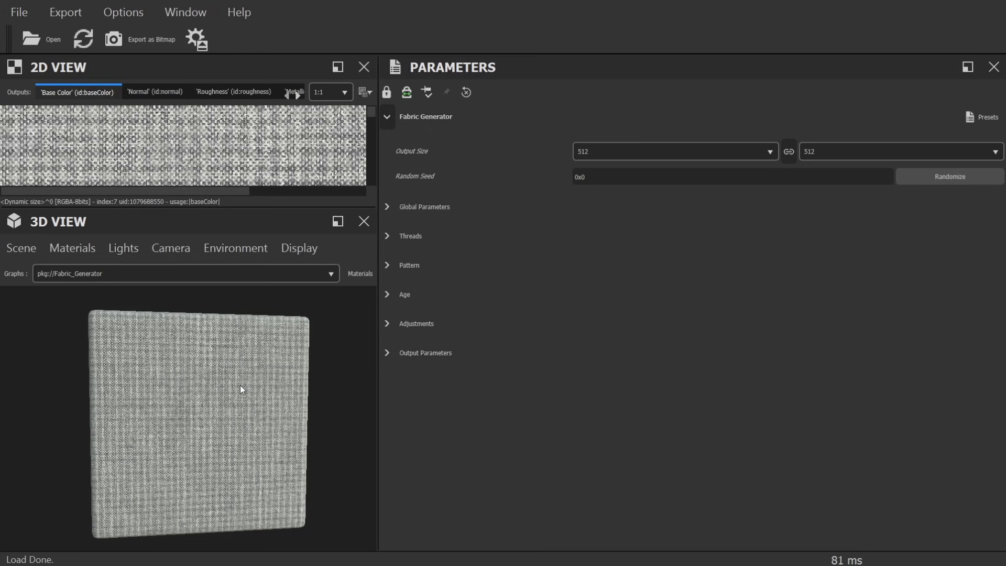
{"action": "scroll", "coordinate": [236, 403], "scroll_direction": "up", "scroll_amount": 6}
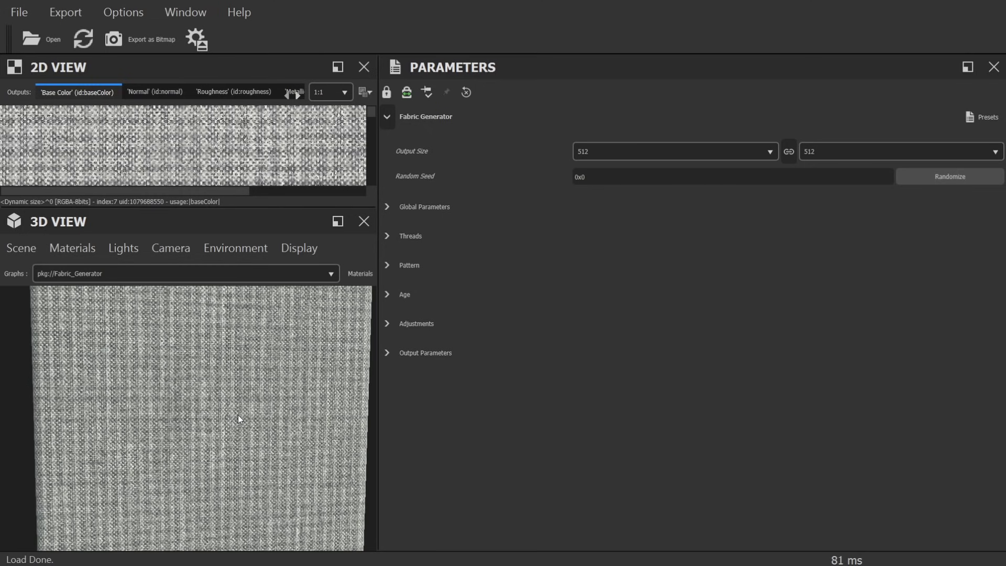
{"action": "left_click_drag", "start_coordinate": [228, 421], "coordinate": [269, 422]}
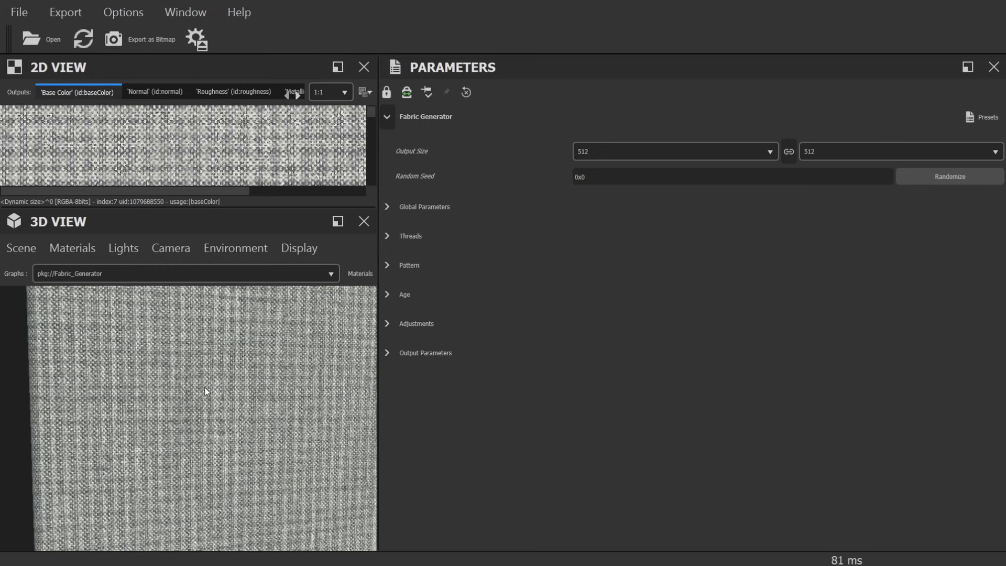
{"action": "scroll", "coordinate": [205, 391], "scroll_direction": "down", "scroll_amount": 5}
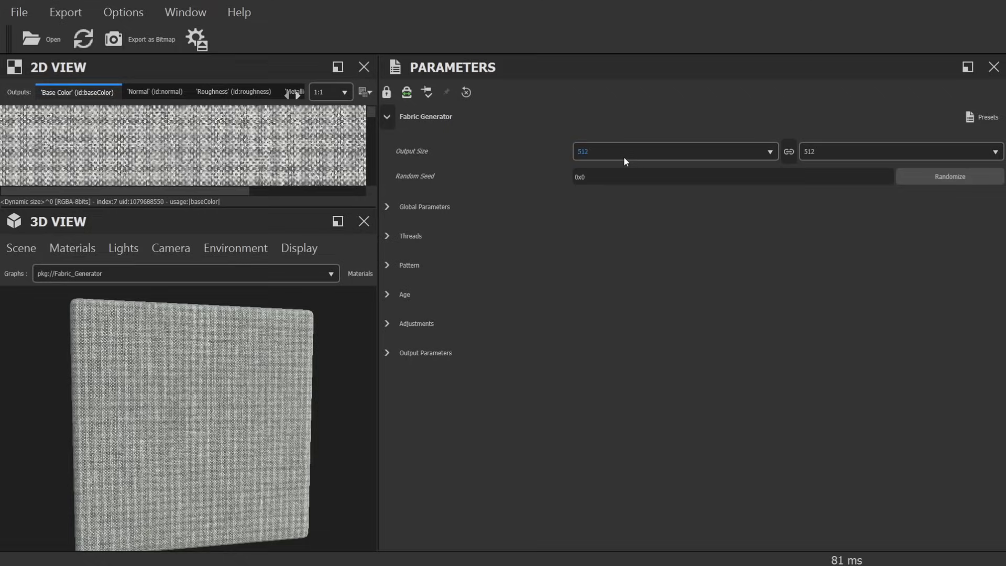
{"action": "scroll", "coordinate": [189, 455], "scroll_direction": "up", "scroll_amount": 4}
{"action": "mouse_move", "coordinate": [284, 457]}
{"action": "left_mouse_down"}
{"action": "mouse_move", "coordinate": [193, 453]}
{"action": "mouse_move", "coordinate": [280, 438]}
{"action": "mouse_move", "coordinate": [276, 454]}
{"action": "left_mouse_up"}
{"action": "scroll", "coordinate": [264, 447], "scroll_direction": "down", "scroll_amount": 5}
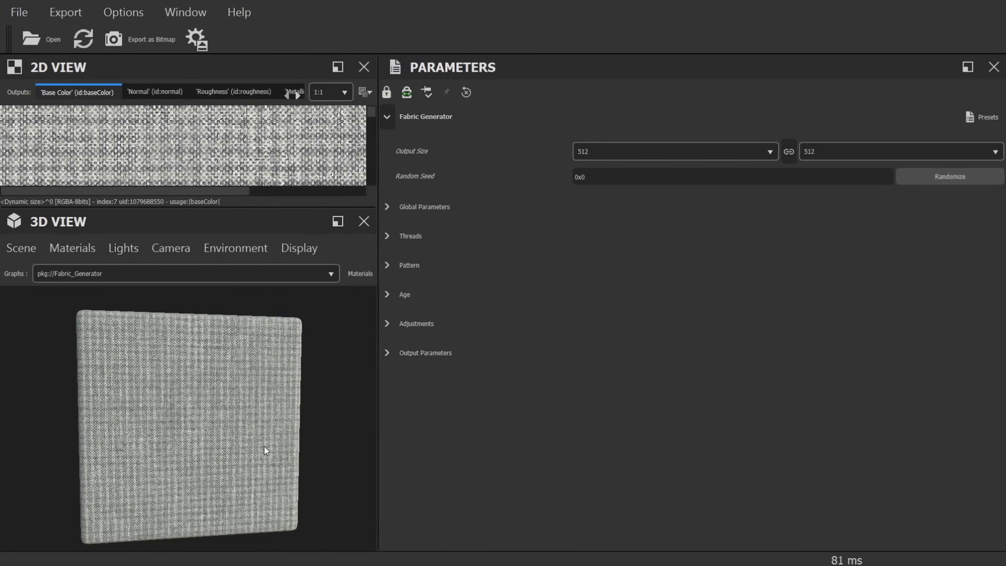
Set the fabric's output size to 1024 and examine the sharper weave up close.
{"action": "left_click", "coordinate": [633, 152]}
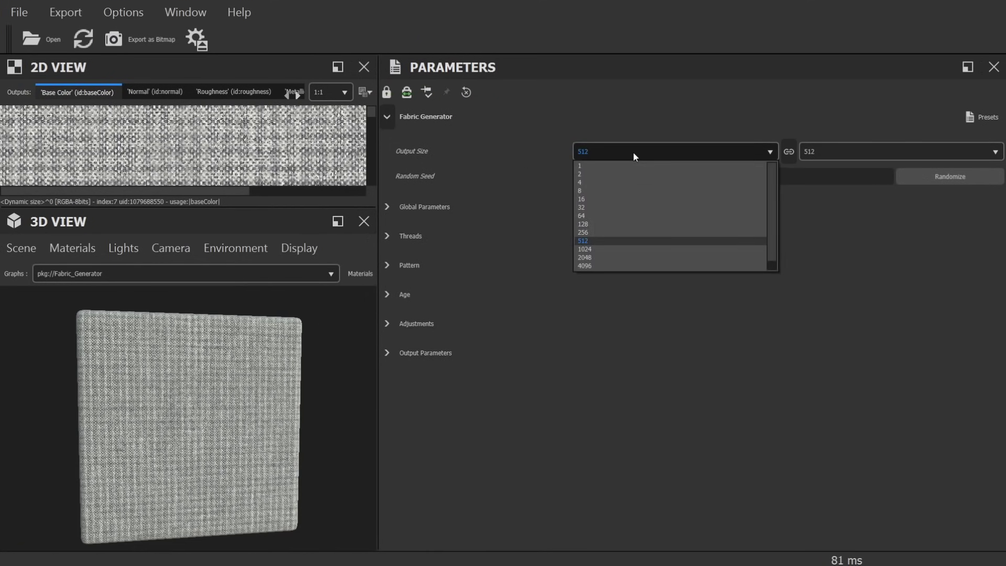
{"action": "left_click", "coordinate": [618, 248]}
{"action": "scroll", "coordinate": [152, 486], "scroll_direction": "up", "scroll_amount": 6}
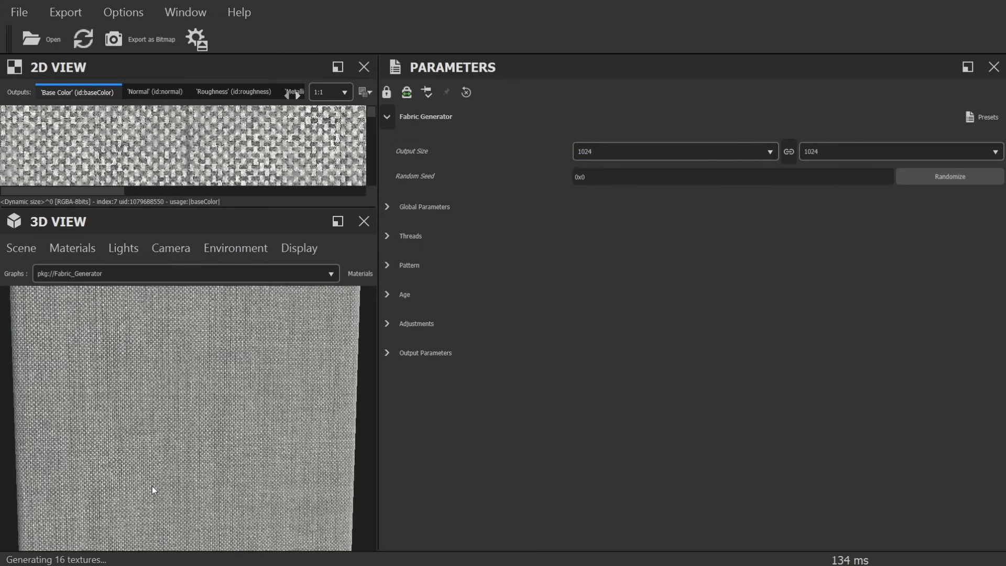
{"action": "scroll", "coordinate": [189, 444], "scroll_direction": "up", "scroll_amount": 3}
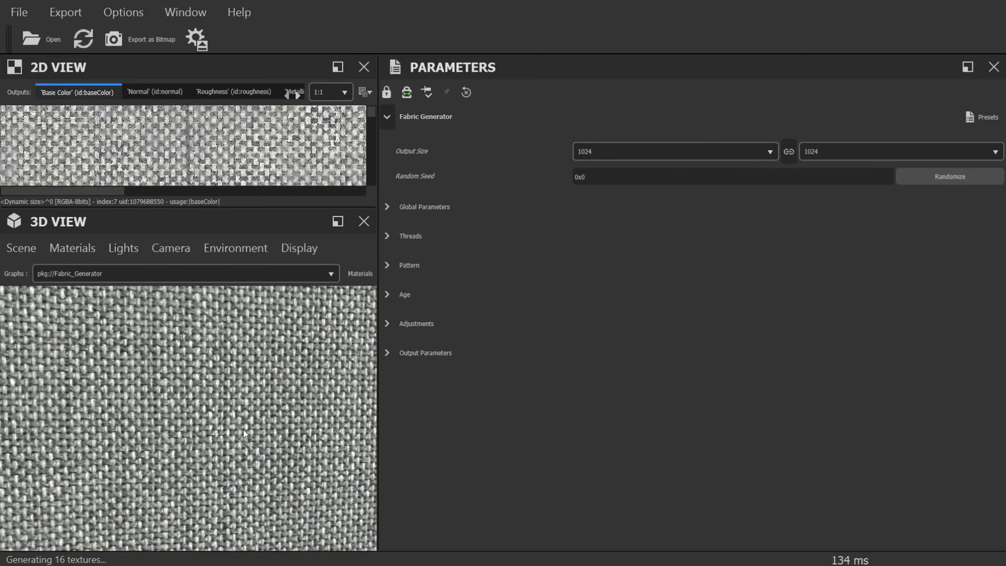
{"action": "left_click_drag", "start_coordinate": [243, 429], "coordinate": [229, 427]}
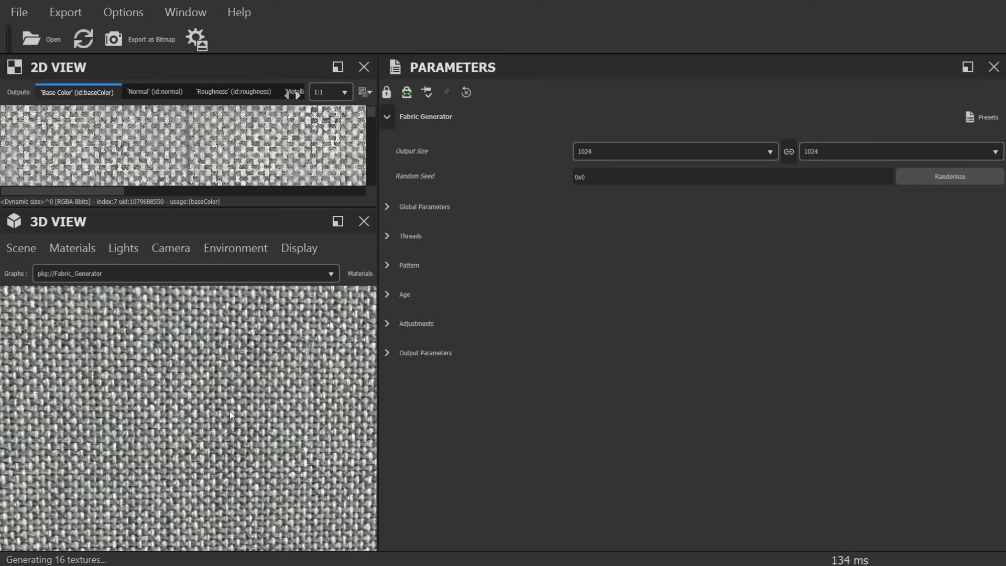
{"action": "scroll", "coordinate": [229, 410], "scroll_direction": "down", "scroll_amount": 5}
{"action": "scroll", "coordinate": [230, 410], "scroll_direction": "up", "scroll_amount": 1}
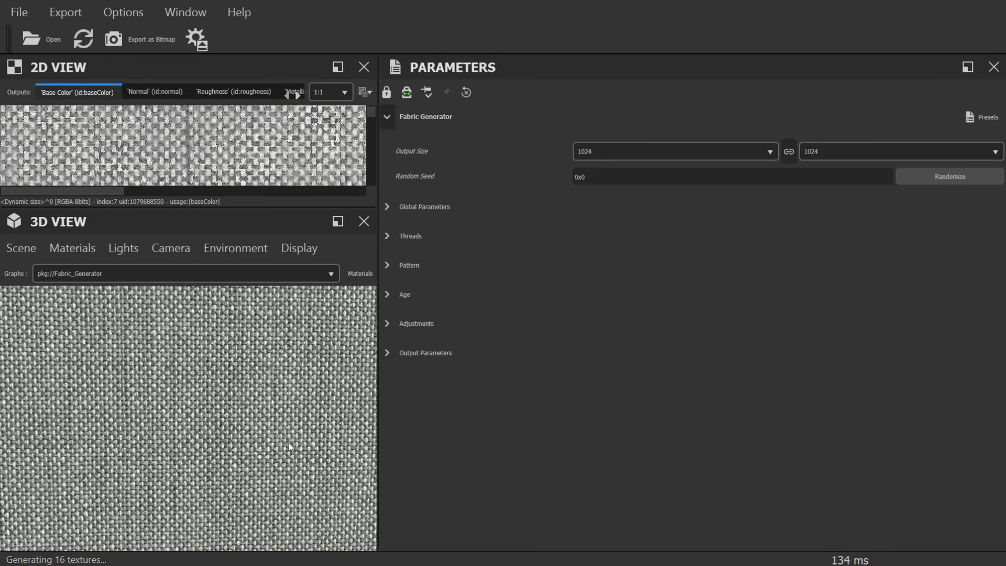
Set the fabric's weave type to Twill in the global parameters.
{"action": "left_click", "coordinate": [386, 209]}
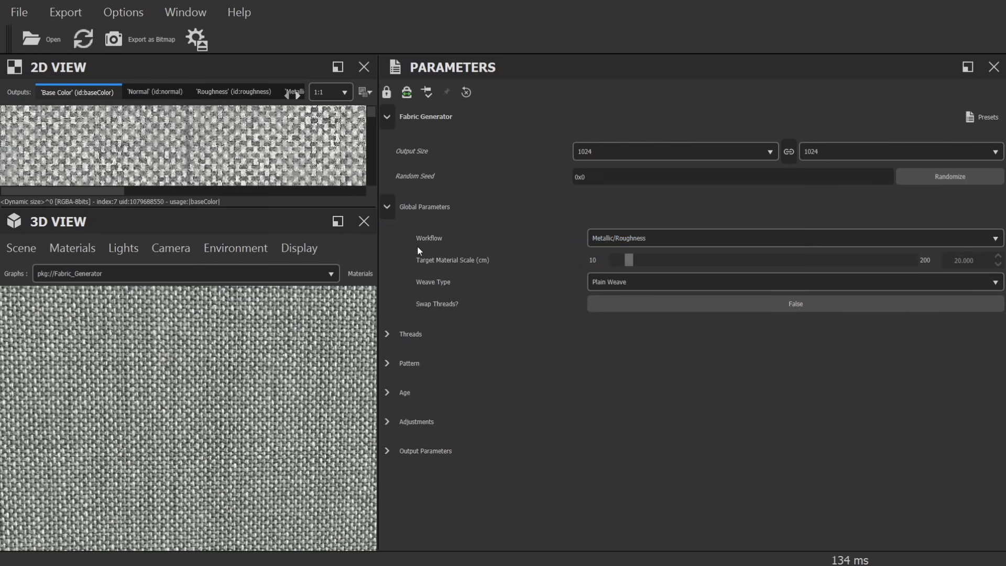
{"action": "left_click", "coordinate": [629, 235]}
{"action": "left_click", "coordinate": [628, 253]}
{"action": "left_click", "coordinate": [614, 283]}
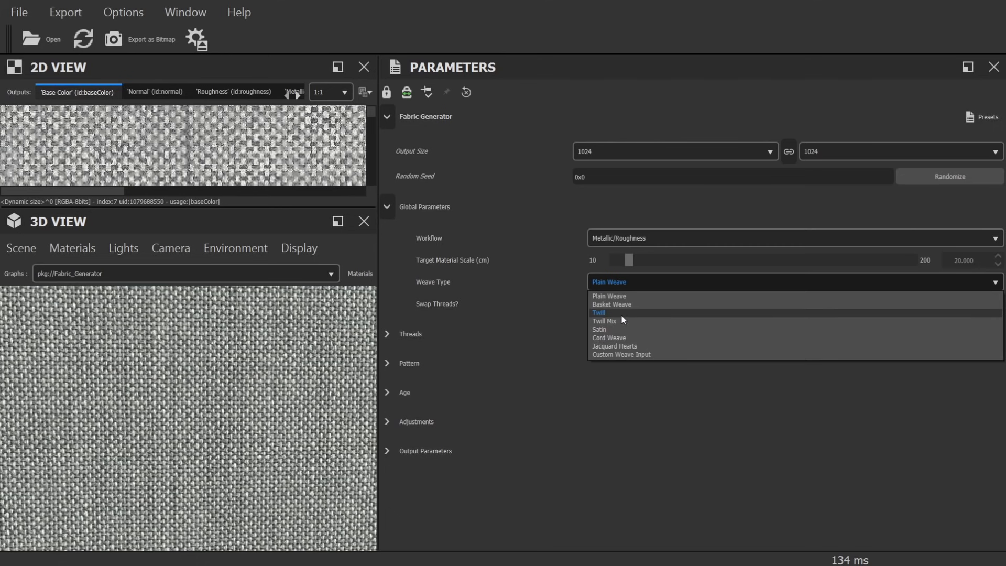
{"action": "left_click", "coordinate": [661, 312]}
{"action": "scroll", "coordinate": [474, 329], "scroll_direction": "down", "scroll_amount": 1}
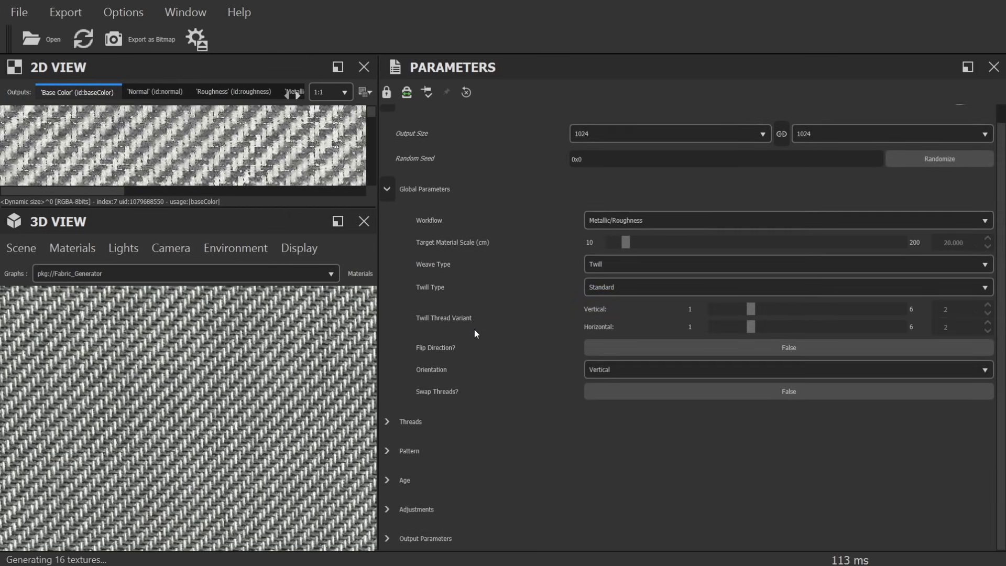
In the thread settings, set the thread diameter to 1.25mm and the thread diameter variation to about 0.563.
{"action": "scroll", "coordinate": [213, 455], "scroll_direction": "up", "scroll_amount": 3}
{"action": "scroll", "coordinate": [229, 431], "scroll_direction": "down", "scroll_amount": 4}
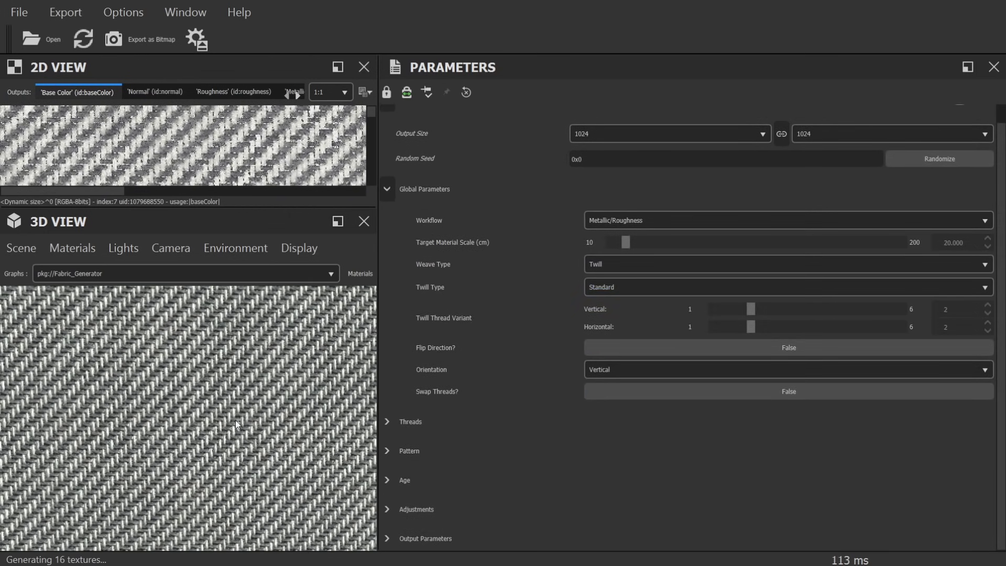
{"action": "scroll", "coordinate": [212, 424], "scroll_direction": "up", "scroll_amount": 2}
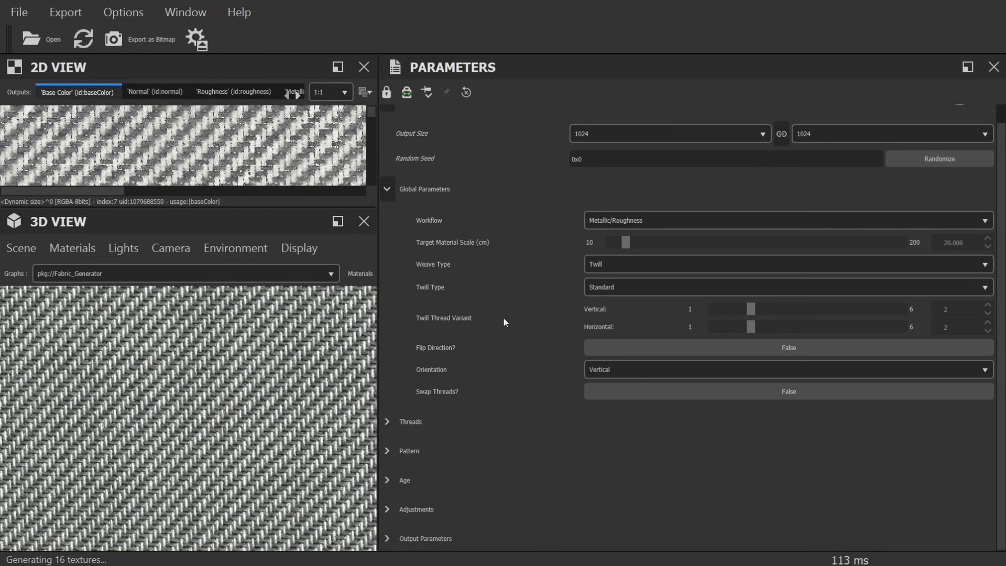
{"action": "left_click", "coordinate": [389, 192]}
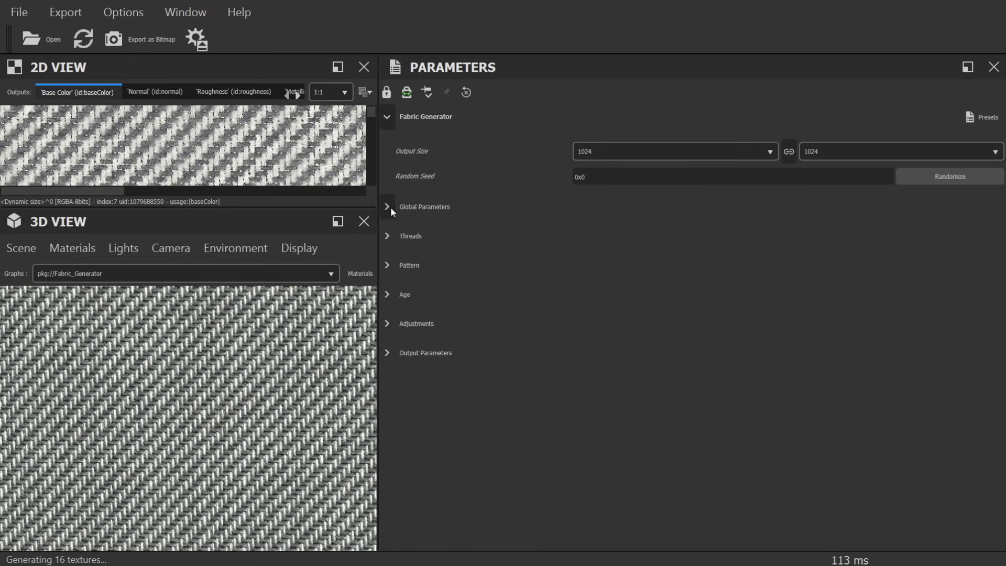
{"action": "left_click", "coordinate": [389, 237]}
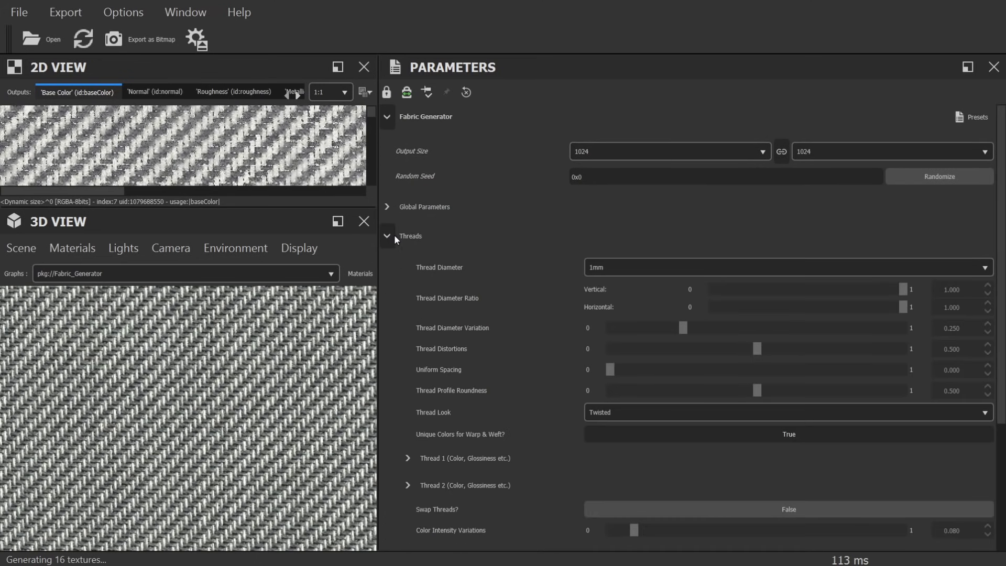
{"action": "left_click", "coordinate": [642, 266]}
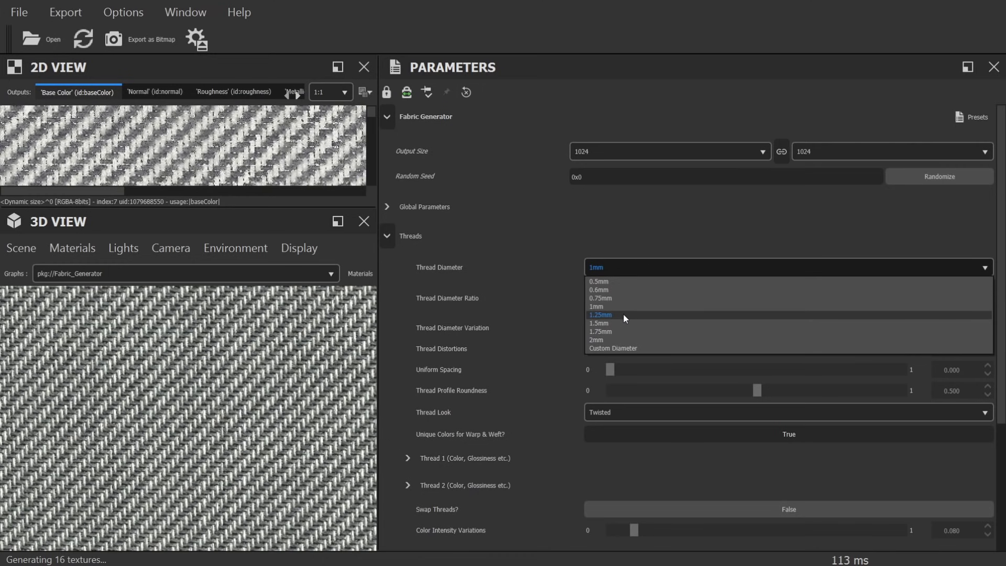
{"action": "left_click", "coordinate": [624, 315]}
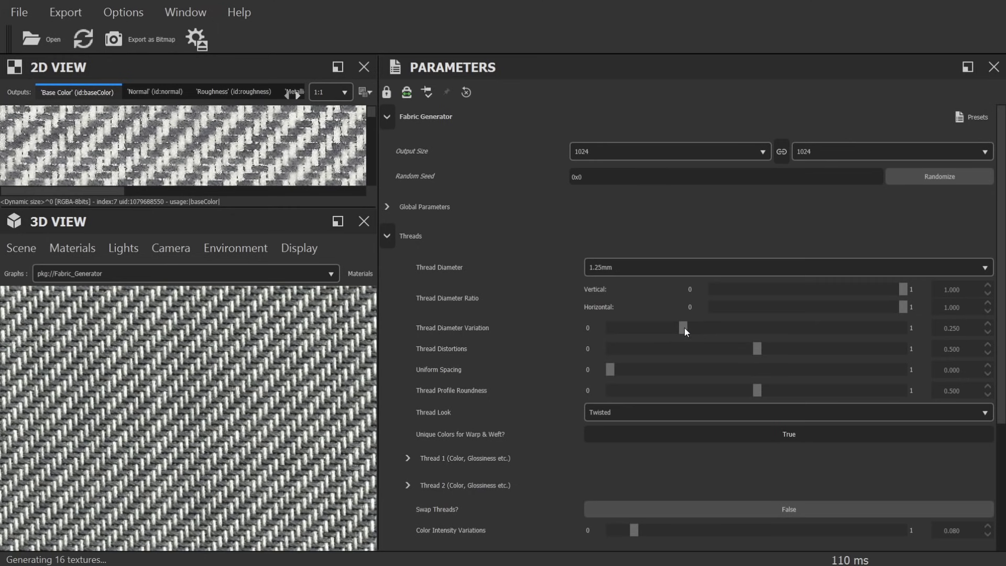
{"action": "left_click_drag", "start_coordinate": [684, 328], "coordinate": [775, 329]}
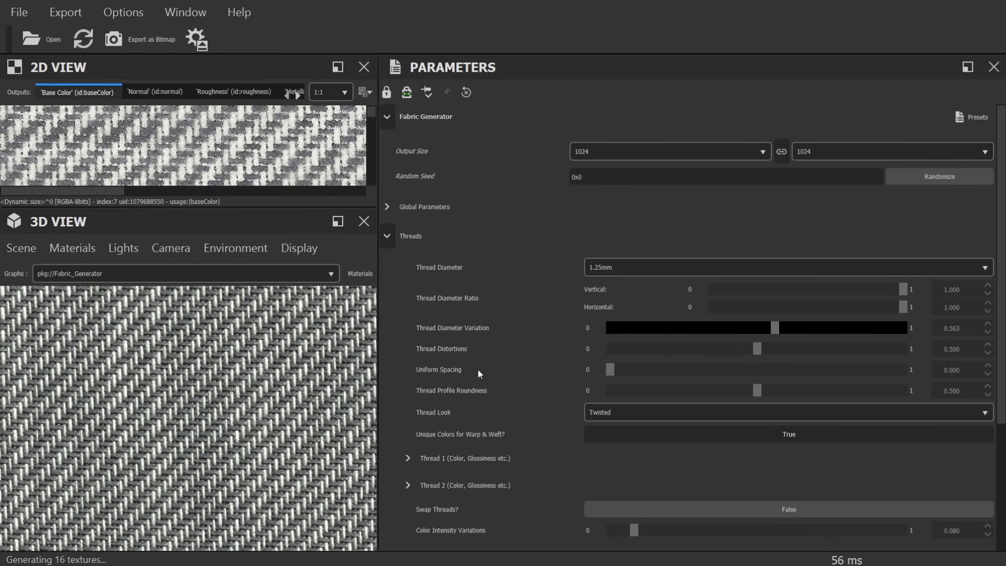
Try the Untwisted thread look on the fabric and switch back to Twisted.
{"action": "left_click", "coordinate": [611, 413]}
{"action": "left_click", "coordinate": [597, 424]}
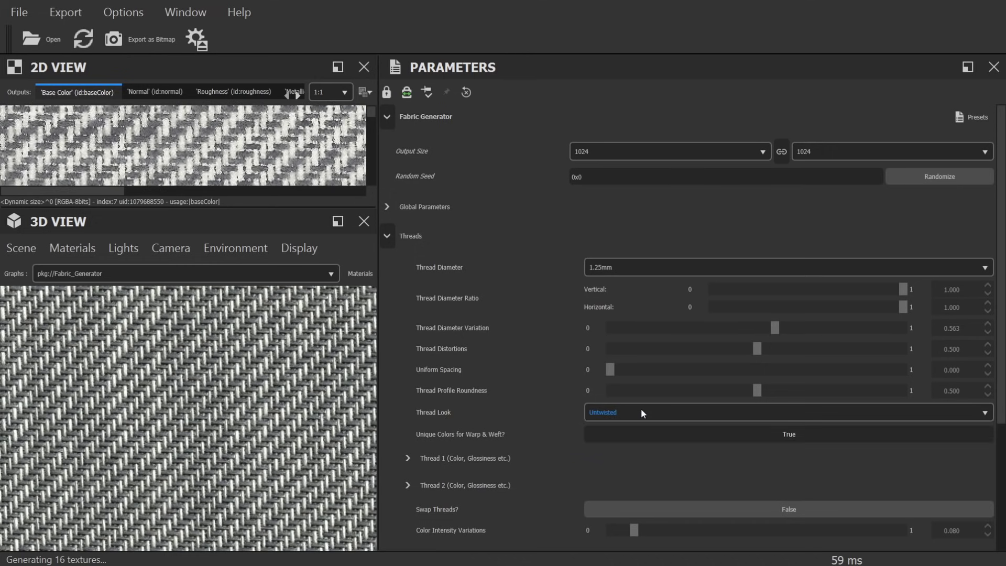
{"action": "left_click", "coordinate": [618, 414]}
{"action": "left_click", "coordinate": [621, 433]}
Examine the color, glossiness and reflection settings of Thread 1 and Thread 2, including the available color choices for Thread 1.
{"action": "scroll", "coordinate": [540, 437], "scroll_direction": "down", "scroll_amount": 3}
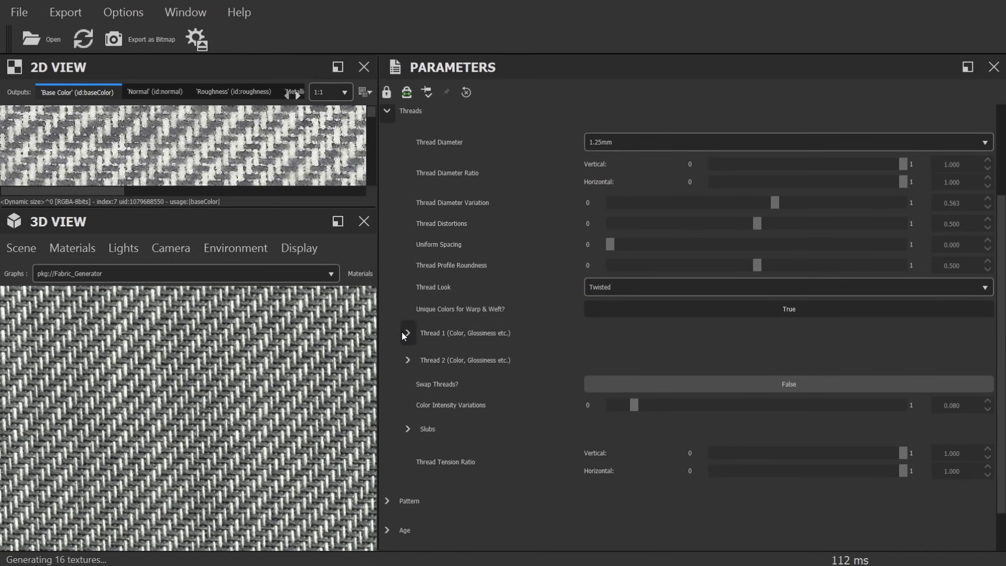
{"action": "left_click", "coordinate": [407, 333]}
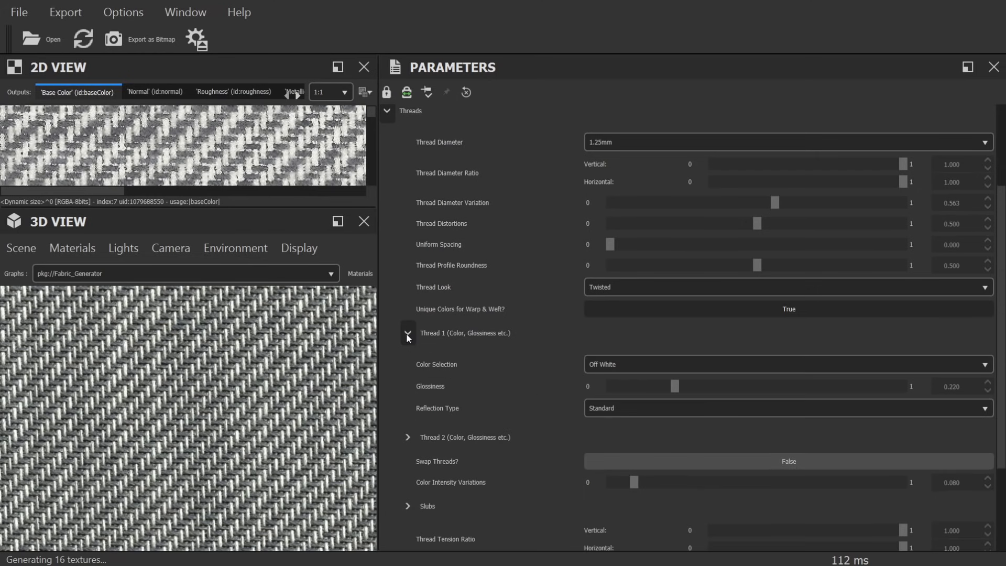
{"action": "left_click", "coordinate": [408, 437]}
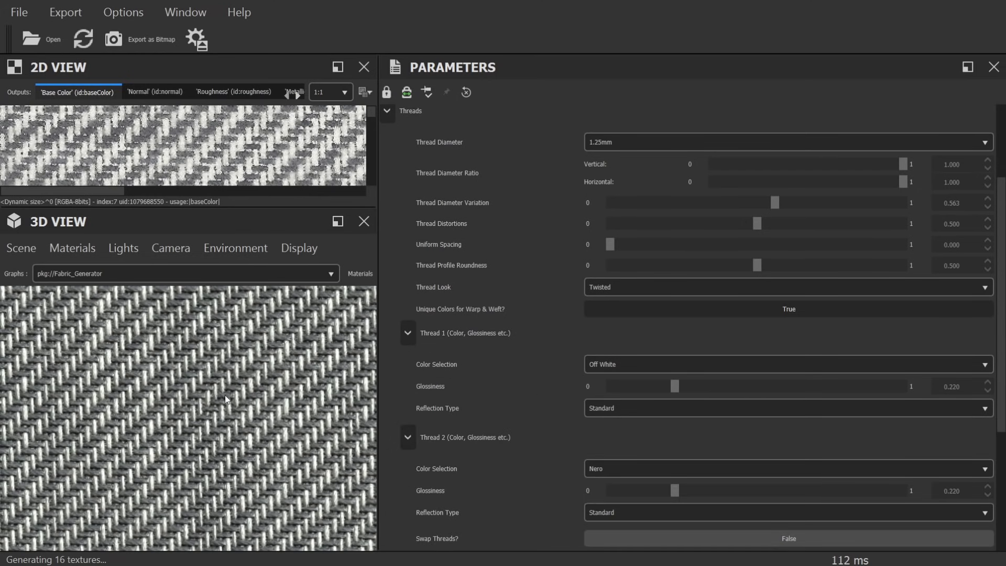
{"action": "scroll", "coordinate": [215, 419], "scroll_direction": "down", "scroll_amount": 3}
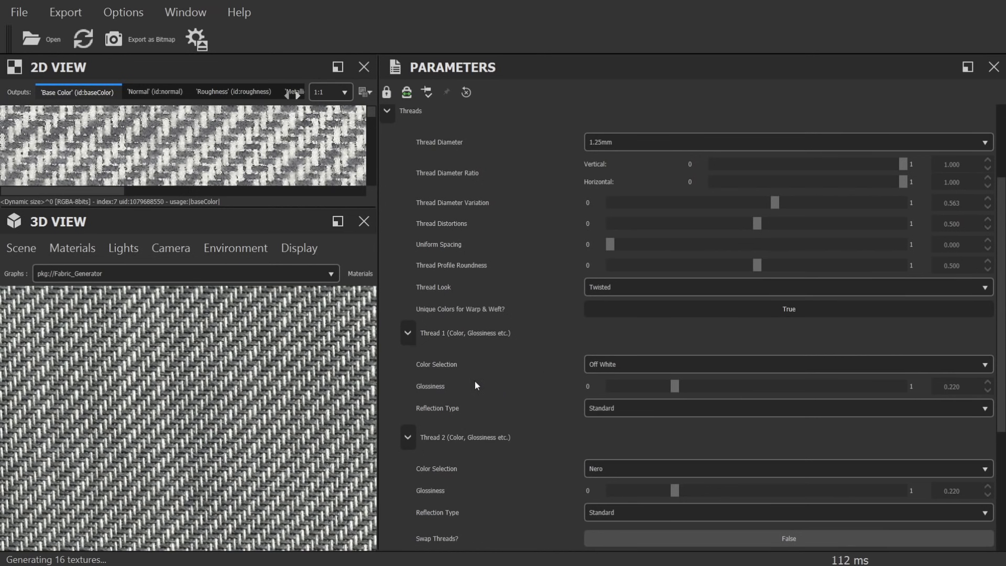
{"action": "scroll", "coordinate": [474, 383], "scroll_direction": "down", "scroll_amount": 4}
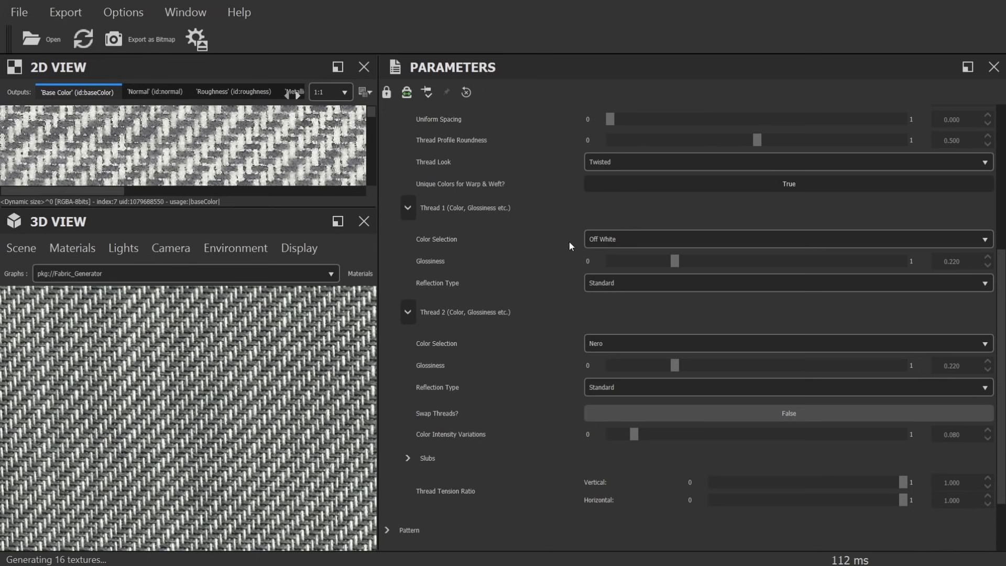
{"action": "left_click", "coordinate": [631, 236]}
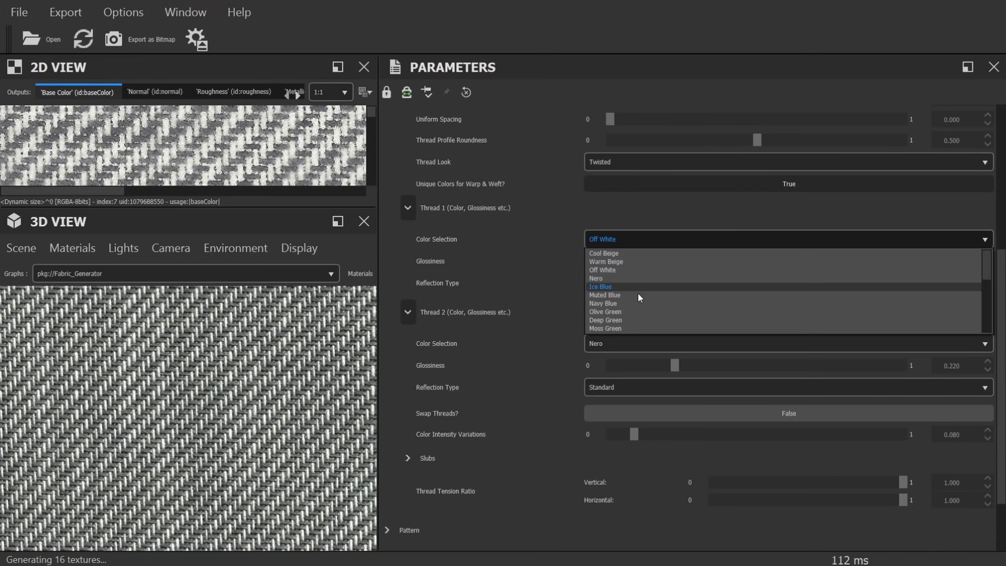
{"action": "scroll", "coordinate": [637, 310], "scroll_direction": "down", "scroll_amount": 5}
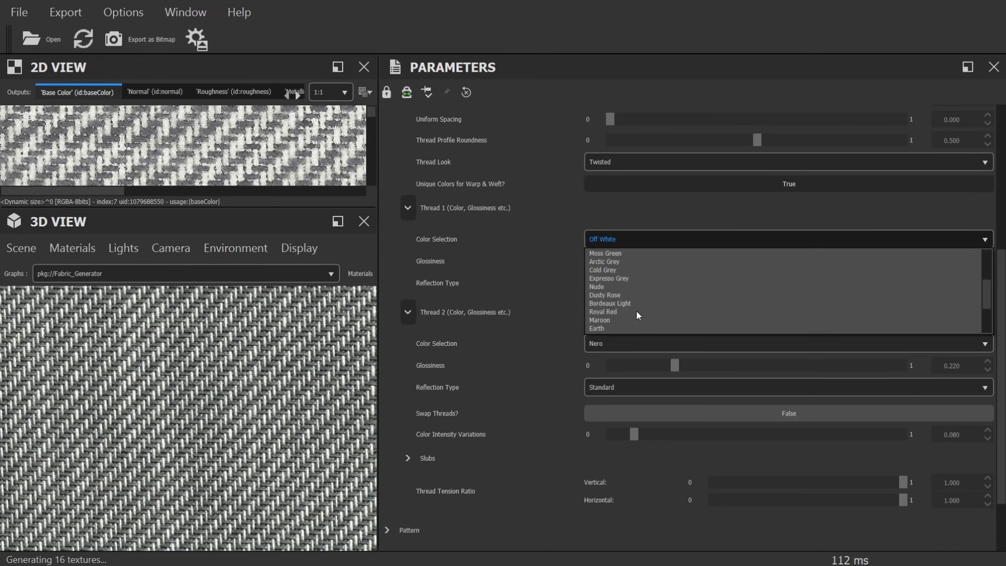
{"action": "scroll", "coordinate": [636, 311], "scroll_direction": "down", "scroll_amount": 1}
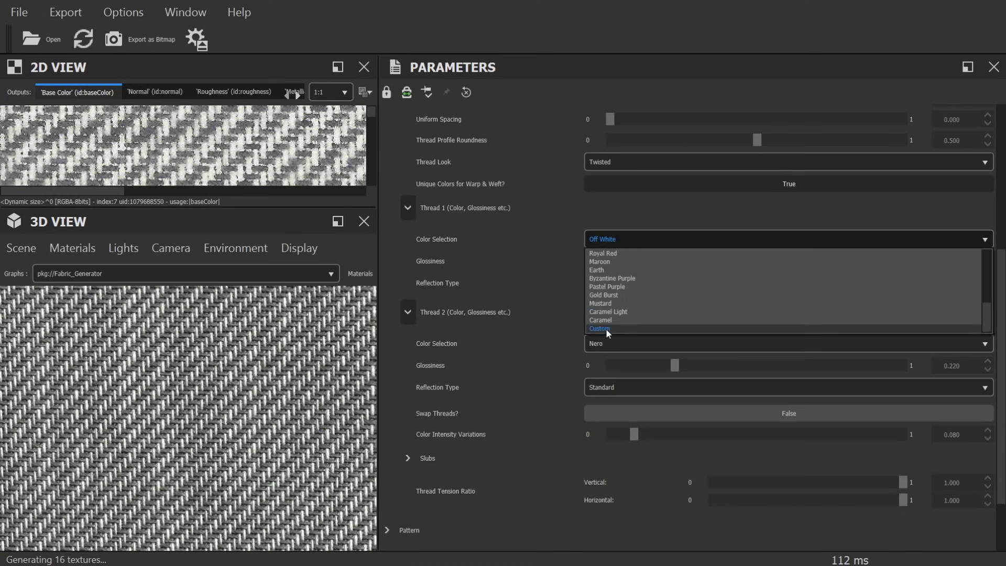
{"action": "left_click", "coordinate": [519, 262]}
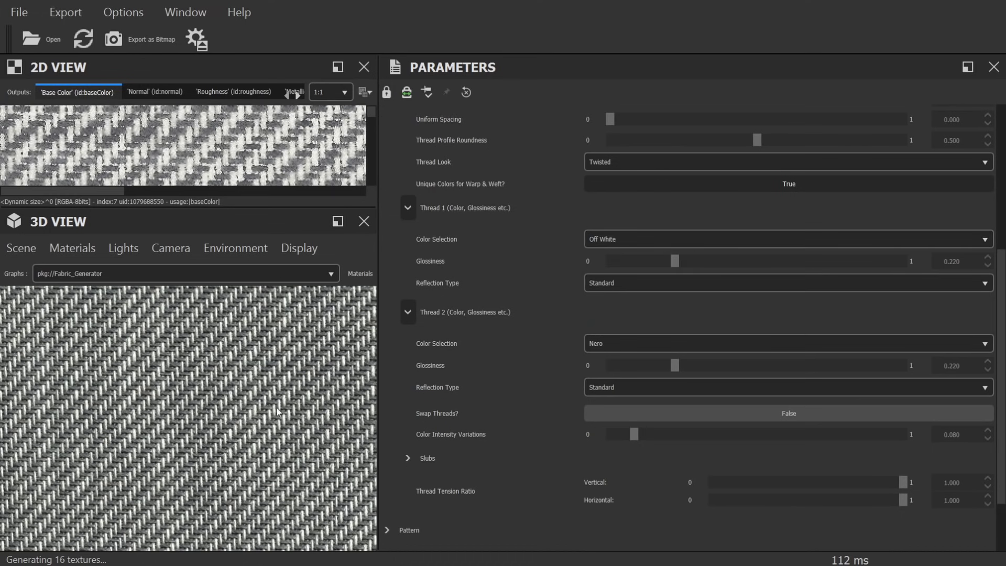
{"action": "left_click", "coordinate": [409, 208]}
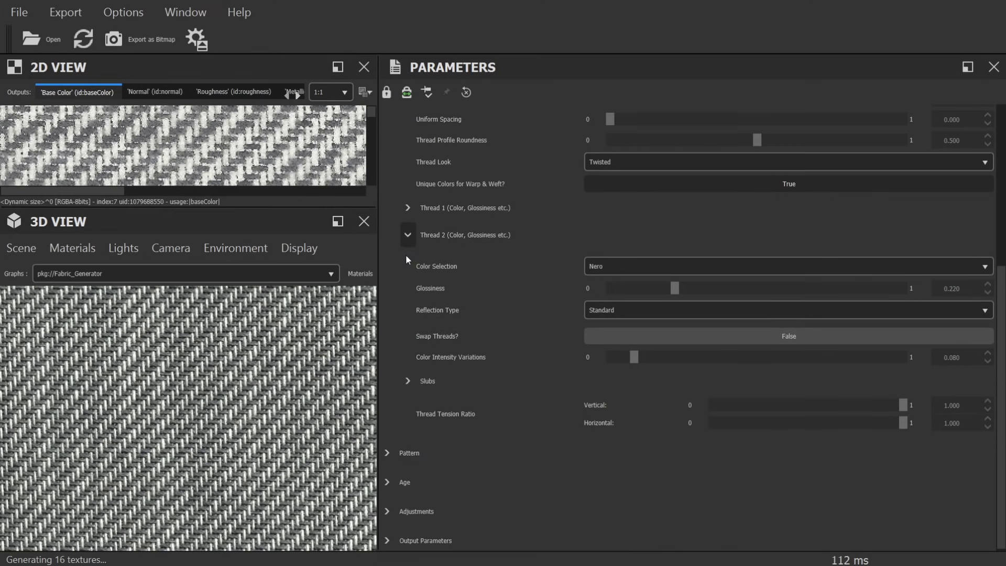
{"action": "left_click", "coordinate": [408, 235]}
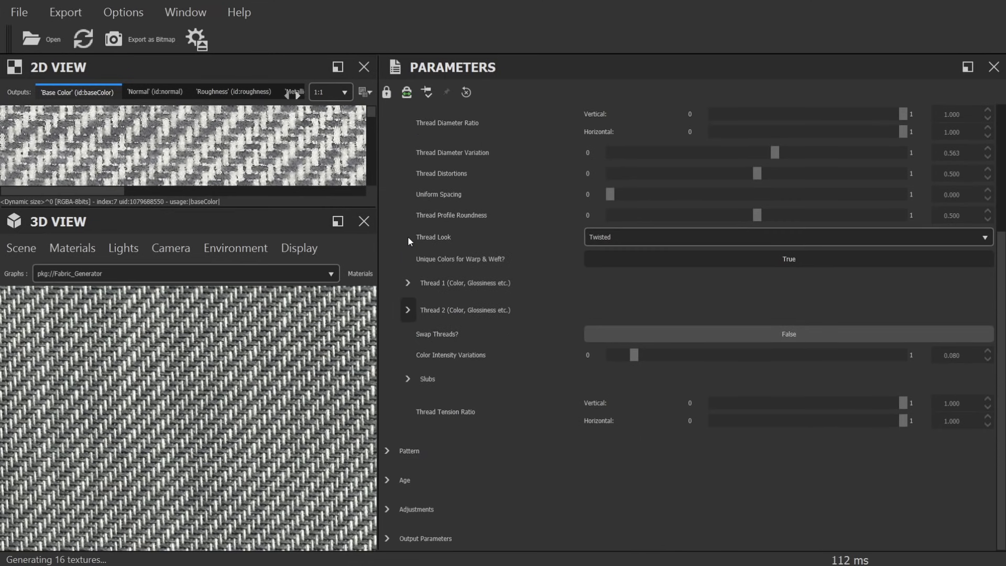
Try dye fading in the fabric's age settings and turn it off again.
{"action": "left_click", "coordinate": [388, 480]}
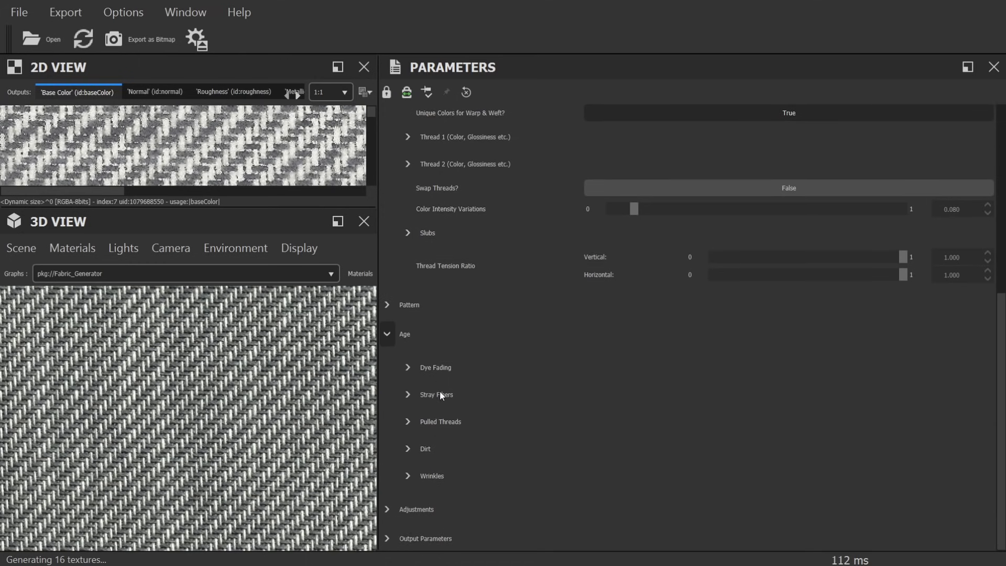
{"action": "left_click", "coordinate": [425, 369]}
{"action": "left_click", "coordinate": [649, 397]}
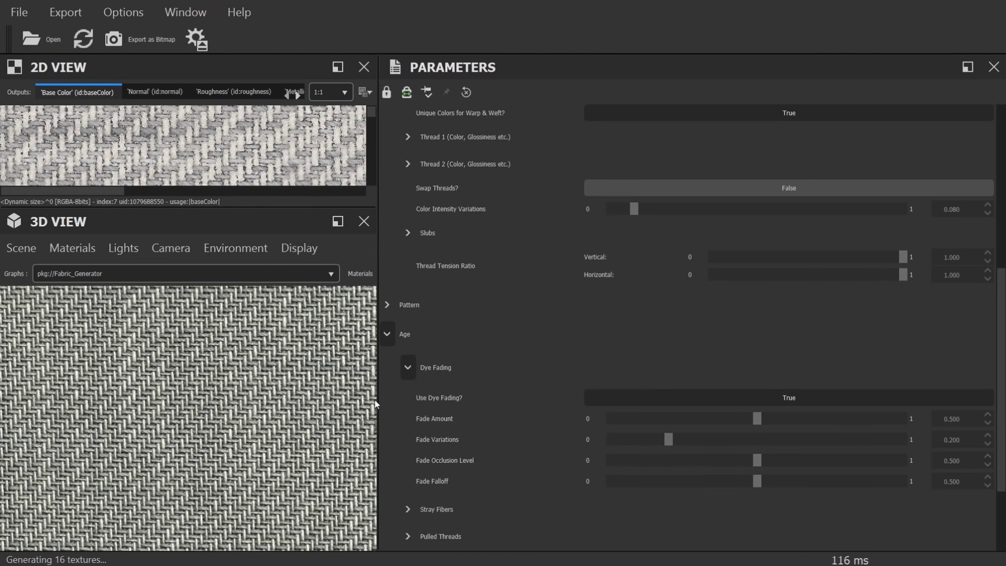
{"action": "left_click", "coordinate": [664, 393]}
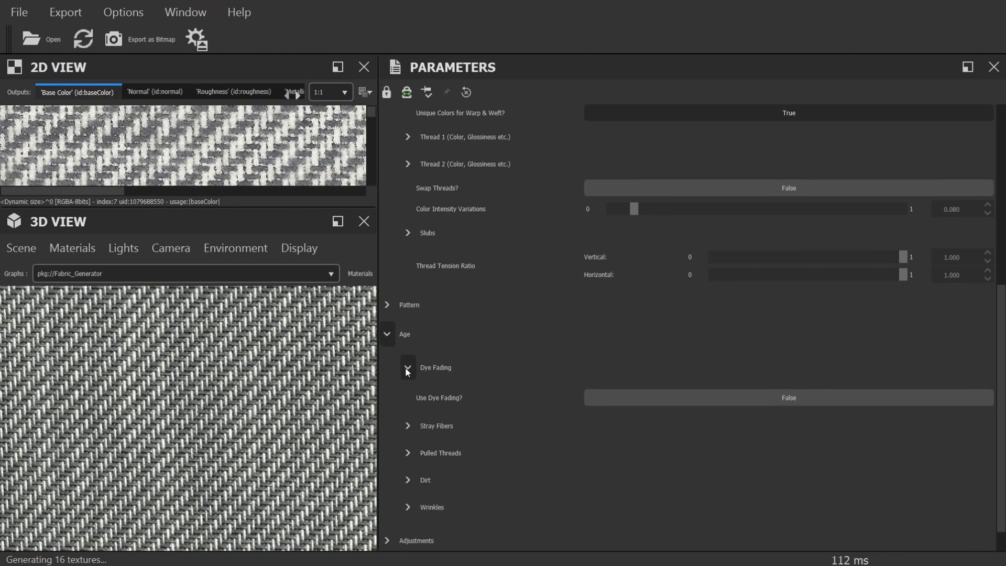
{"action": "left_click", "coordinate": [407, 370]}
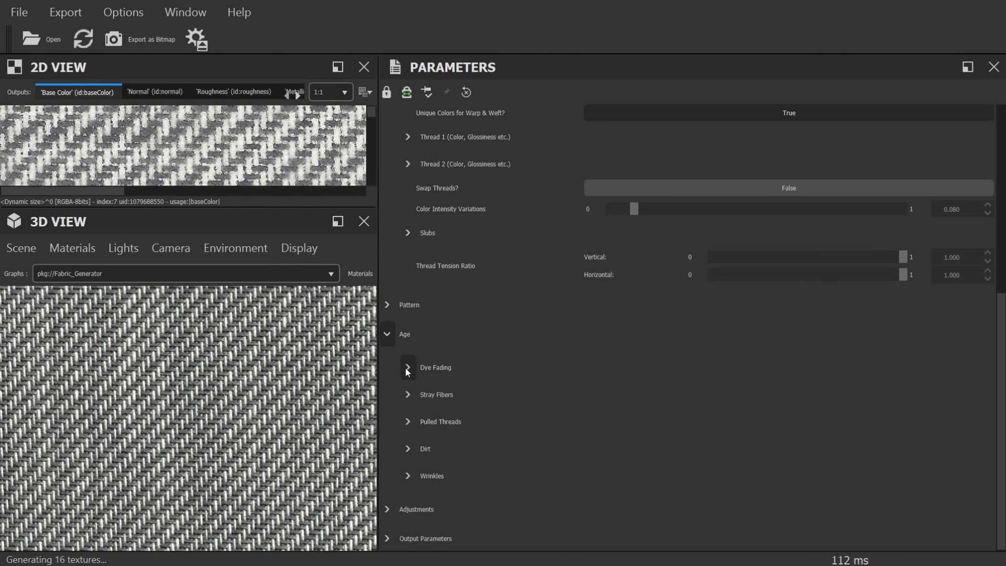
Inspect the stray fibers up close on the 3D preview and raise the fabric's output size to 2048.
{"action": "left_click", "coordinate": [406, 396]}
{"action": "scroll", "coordinate": [224, 428], "scroll_direction": "up", "scroll_amount": 5}
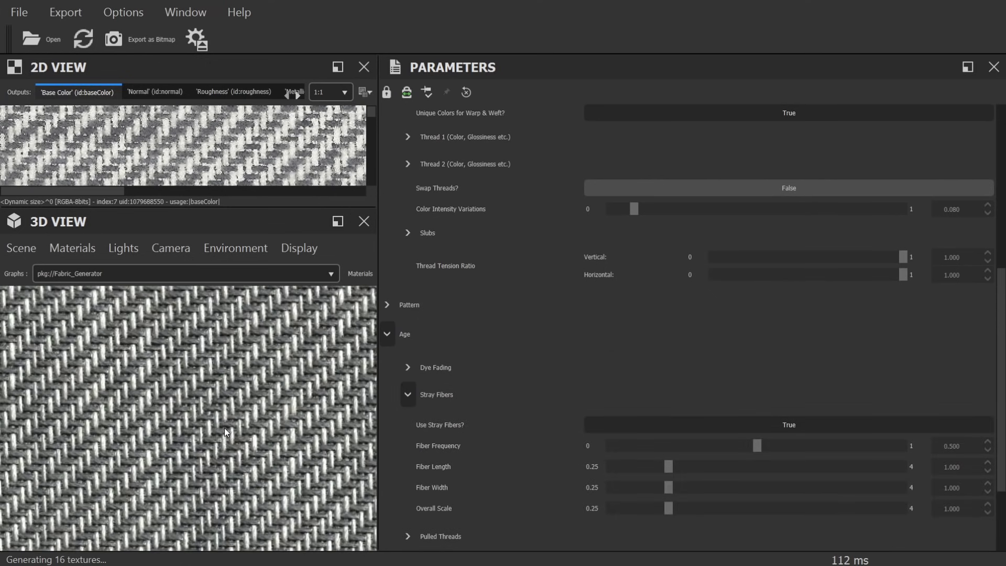
{"action": "scroll", "coordinate": [270, 393], "scroll_direction": "up", "scroll_amount": 2}
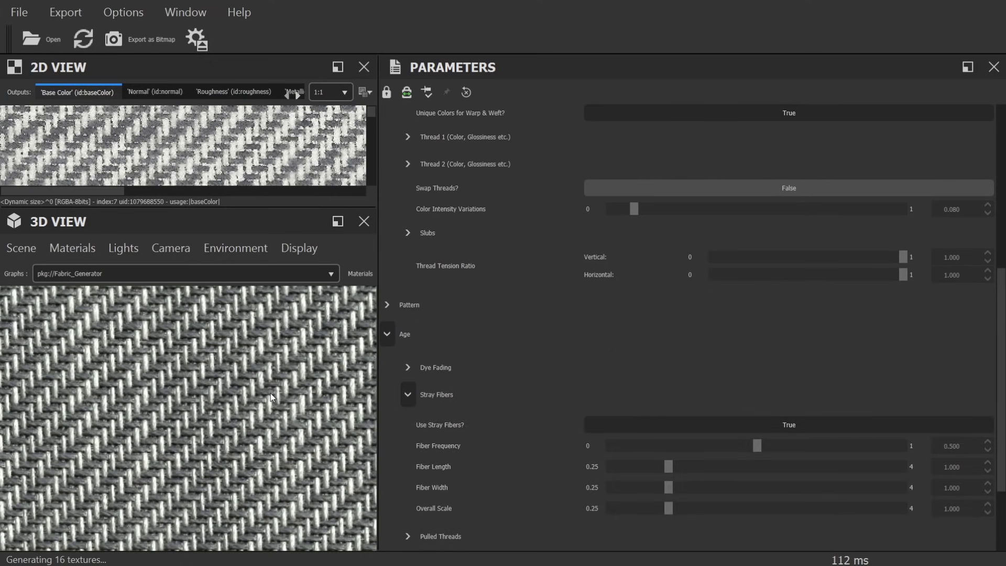
{"action": "scroll", "coordinate": [530, 419], "scroll_direction": "down", "scroll_amount": 2}
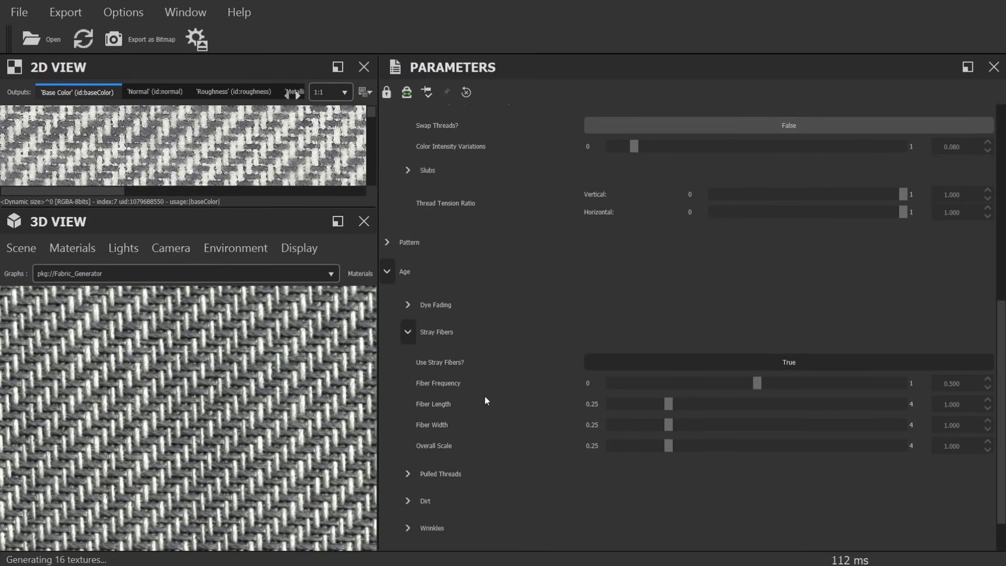
{"action": "scroll", "coordinate": [485, 400], "scroll_direction": "up", "scroll_amount": 12}
{"action": "left_click", "coordinate": [619, 148]}
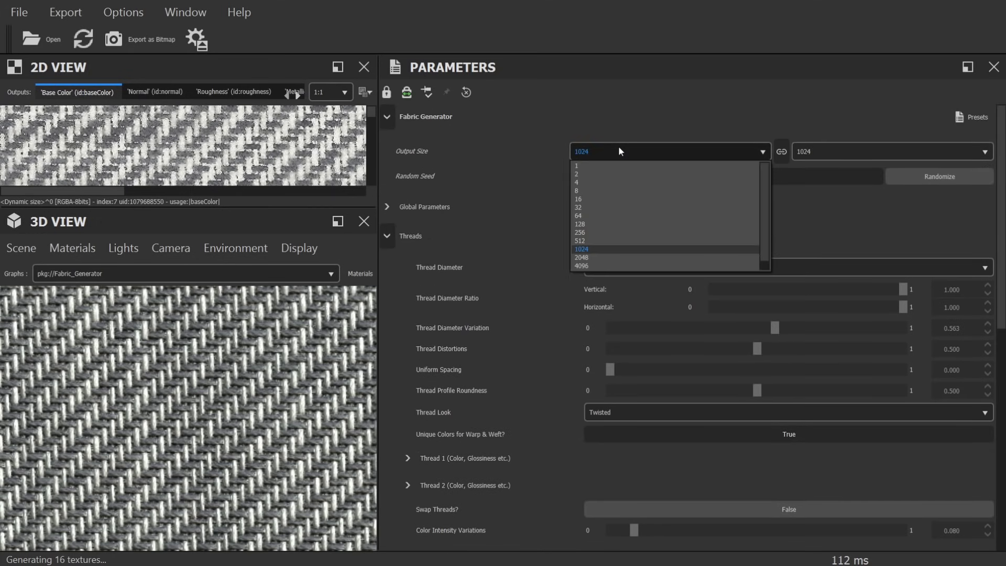
{"action": "left_click", "coordinate": [593, 259]}
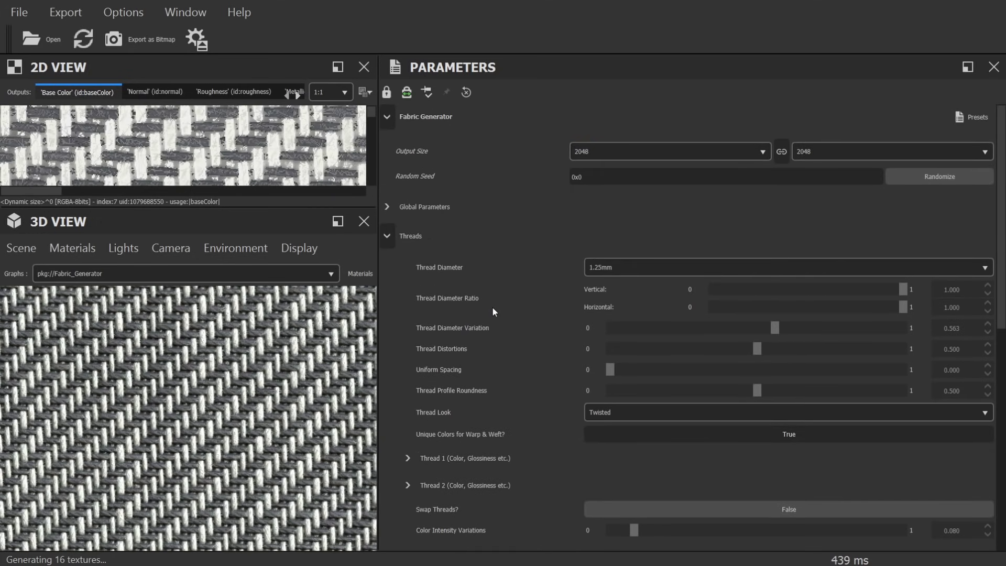
Set the stray fibers to a frequency of about 0.762, length 1.880, width 1.583 and overall scale 2.118.
{"action": "scroll", "coordinate": [489, 332], "scroll_direction": "down", "scroll_amount": 14}
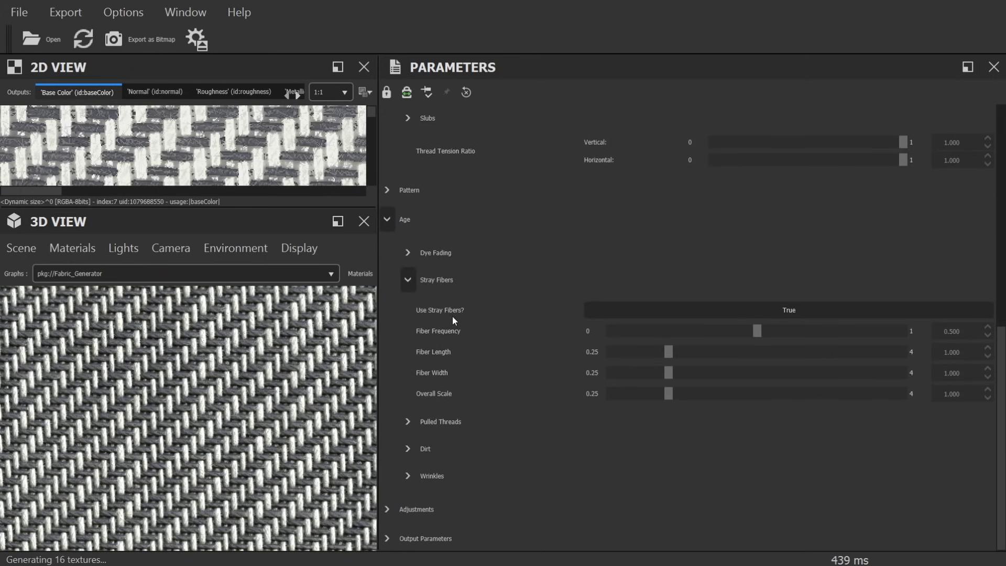
{"action": "left_click_drag", "start_coordinate": [776, 331], "coordinate": [832, 331]}
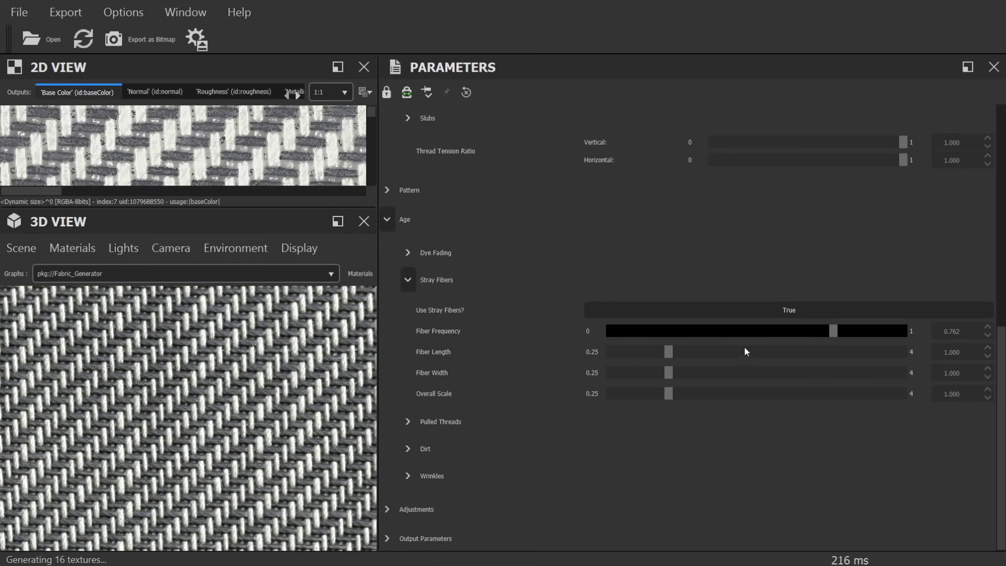
{"action": "left_click_drag", "start_coordinate": [687, 352], "coordinate": [729, 354]}
{"action": "left_click_drag", "start_coordinate": [672, 376], "coordinate": [714, 376]}
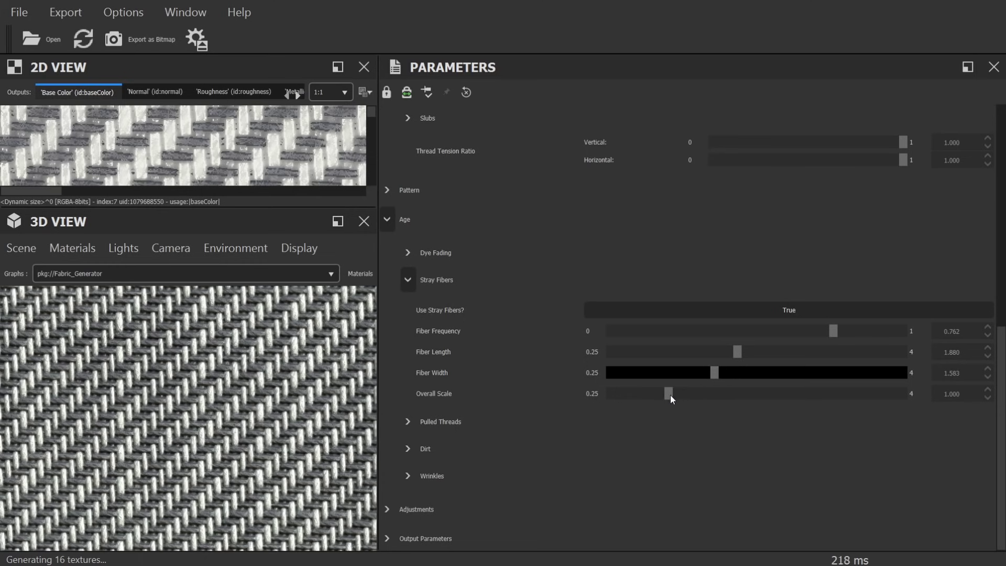
{"action": "left_click_drag", "start_coordinate": [670, 395], "coordinate": [763, 391]}
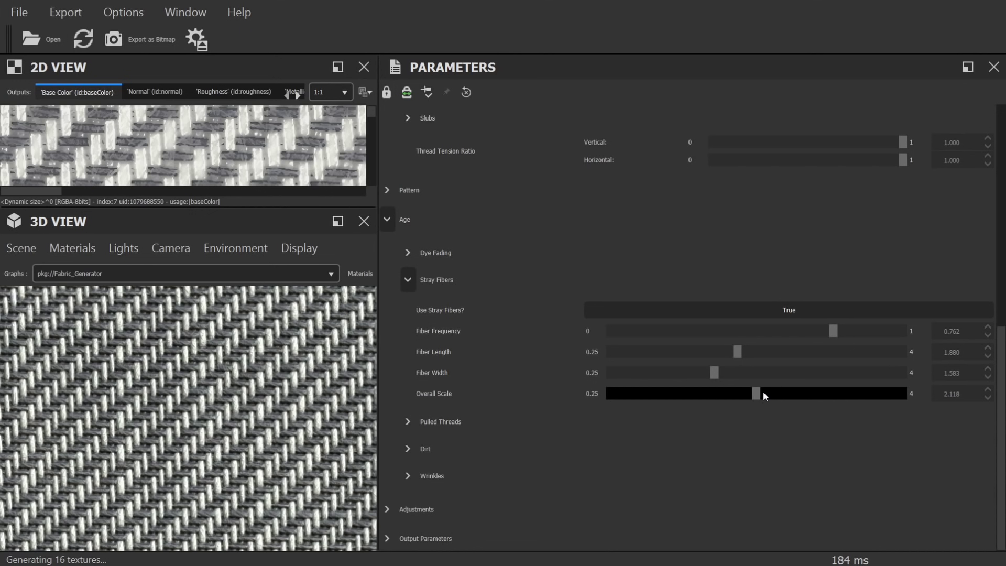
Enable pulled threads in the fabric's age settings.
{"action": "left_click", "coordinate": [408, 426]}
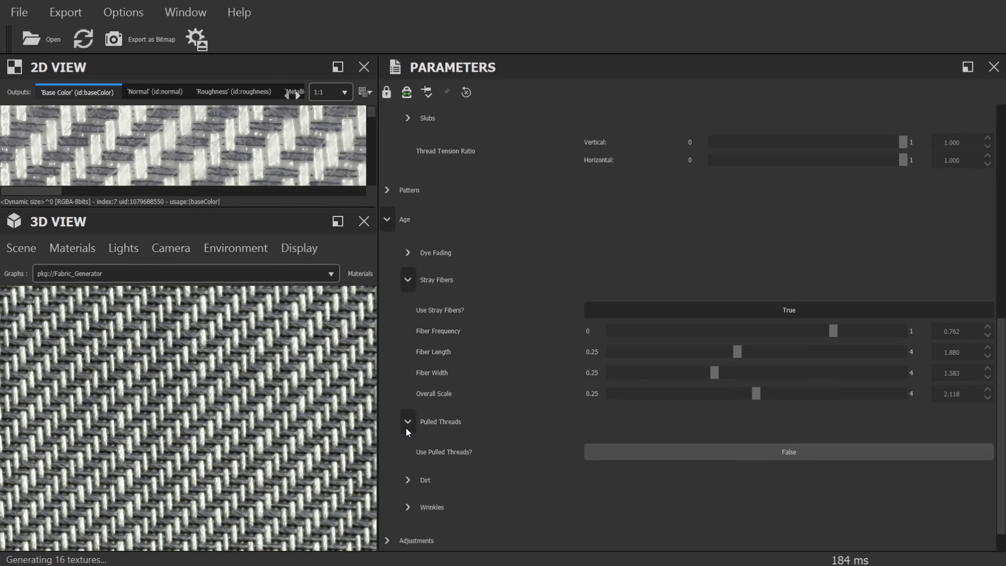
{"action": "scroll", "coordinate": [480, 416], "scroll_direction": "down", "scroll_amount": 1}
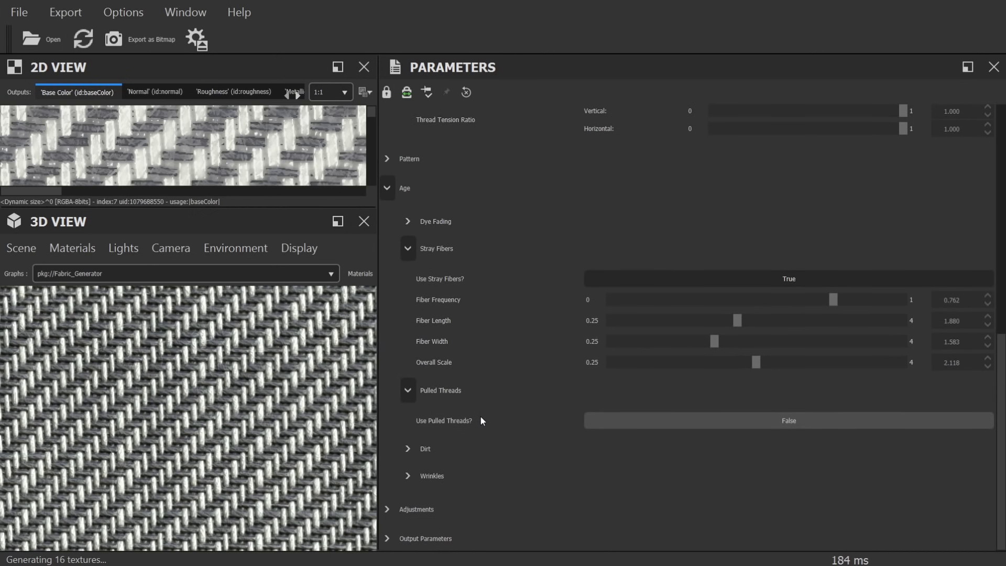
{"action": "left_click", "coordinate": [664, 420]}
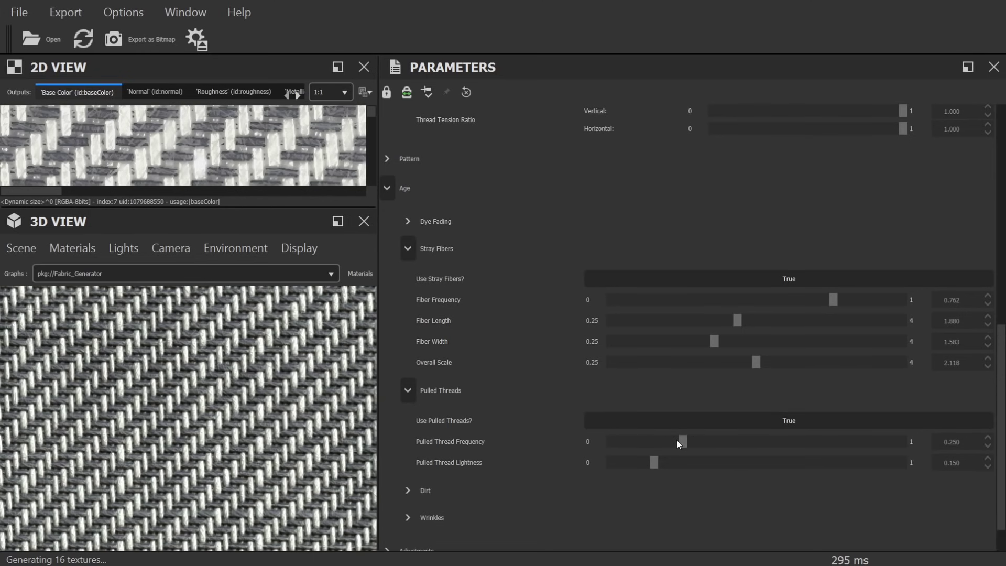
Raise the pulled threads' frequency to about 0.612, make the pulled threads much lighter, and collapse the age and thread settings.
{"action": "left_click_drag", "start_coordinate": [683, 442], "coordinate": [790, 445]}
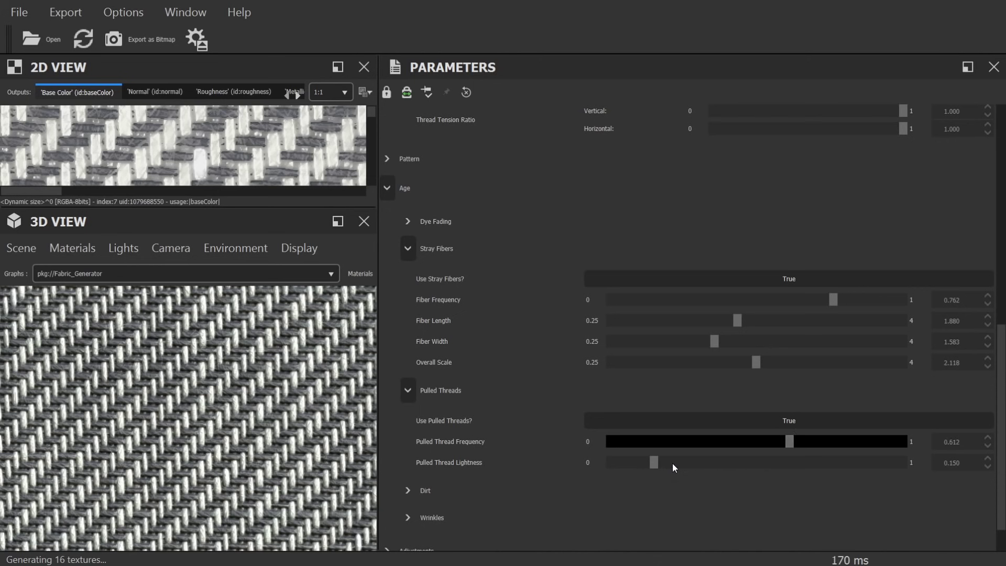
{"action": "left_click_drag", "start_coordinate": [674, 467], "coordinate": [907, 472]}
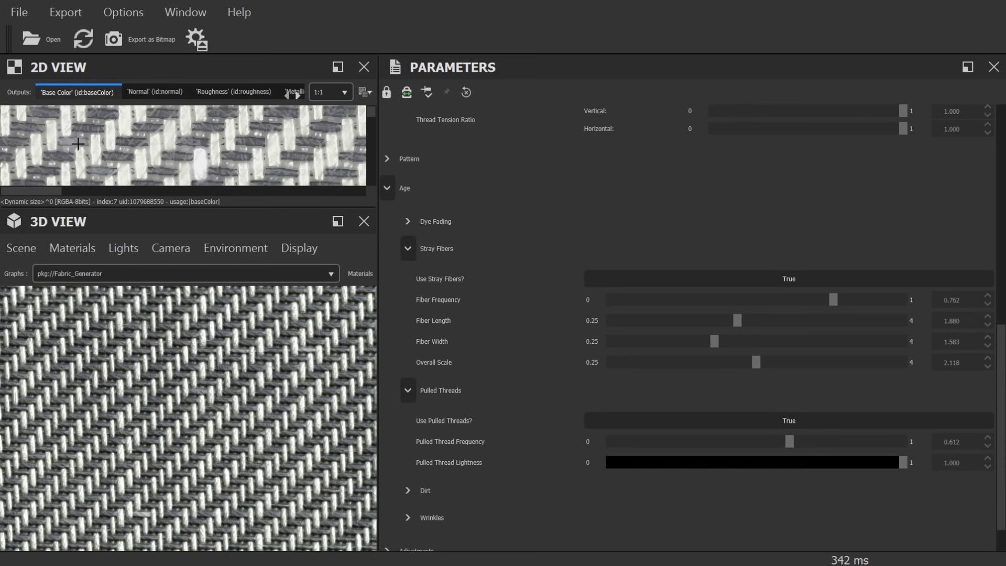
{"action": "left_click", "coordinate": [853, 463]}
{"action": "left_click", "coordinate": [408, 390]}
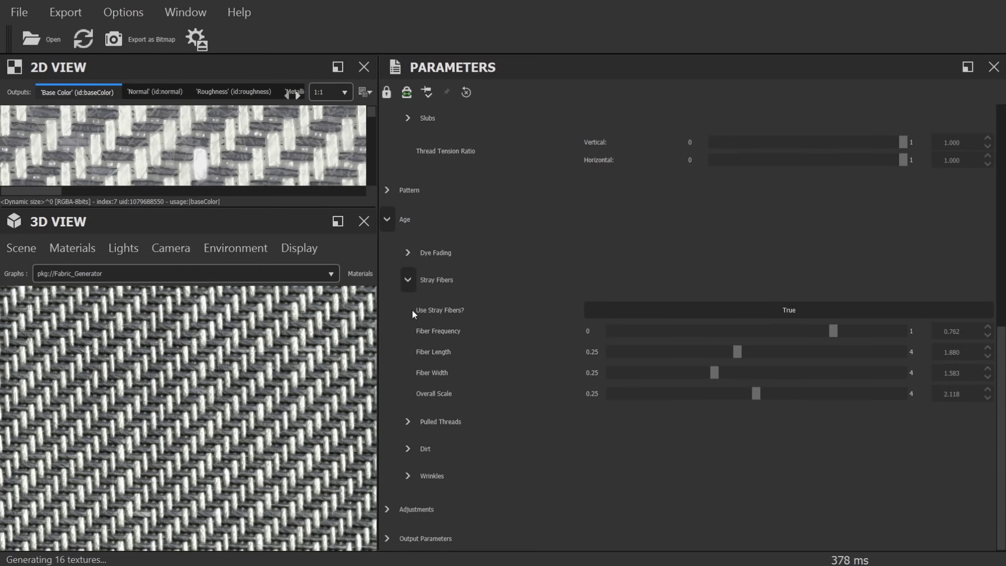
{"action": "left_click", "coordinate": [408, 279]}
{"action": "left_click", "coordinate": [389, 335]}
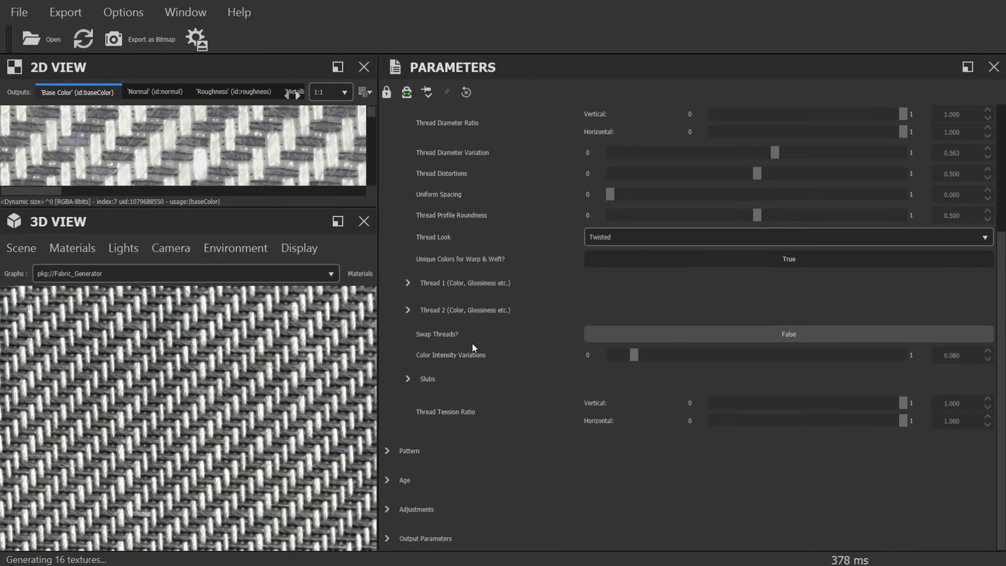
{"action": "scroll", "coordinate": [466, 335], "scroll_direction": "up", "scroll_amount": 3}
{"action": "left_click", "coordinate": [388, 236]}
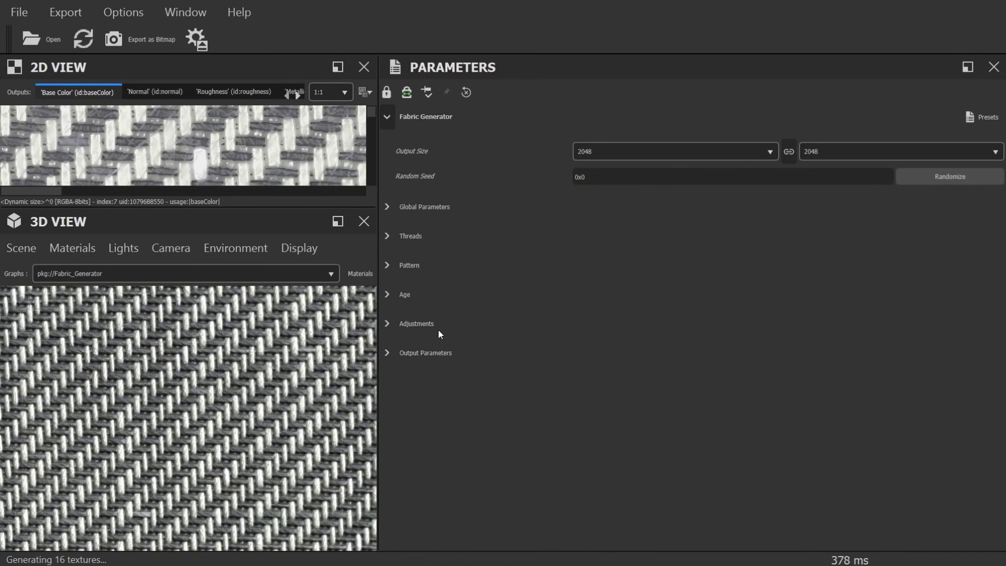
Set the normal format to OpenGL in the fabric's shading adjustments.
{"action": "left_click", "coordinate": [389, 323]}
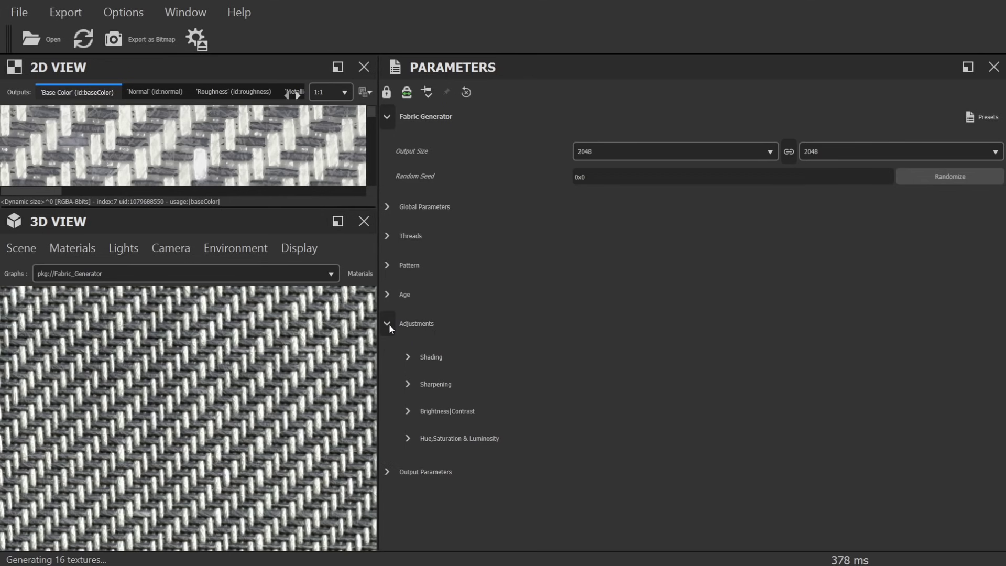
{"action": "left_click", "coordinate": [407, 358]}
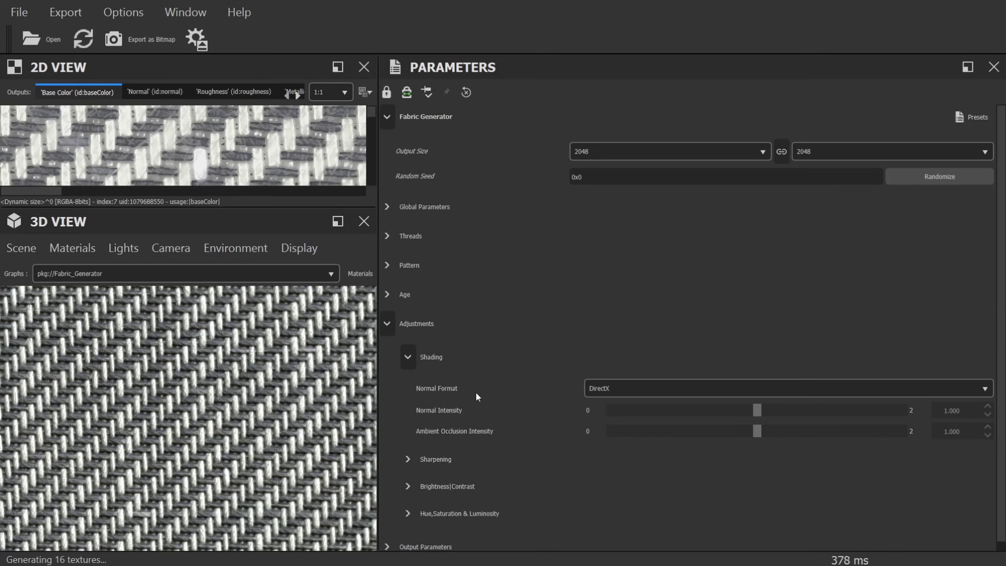
{"action": "left_click", "coordinate": [619, 392]}
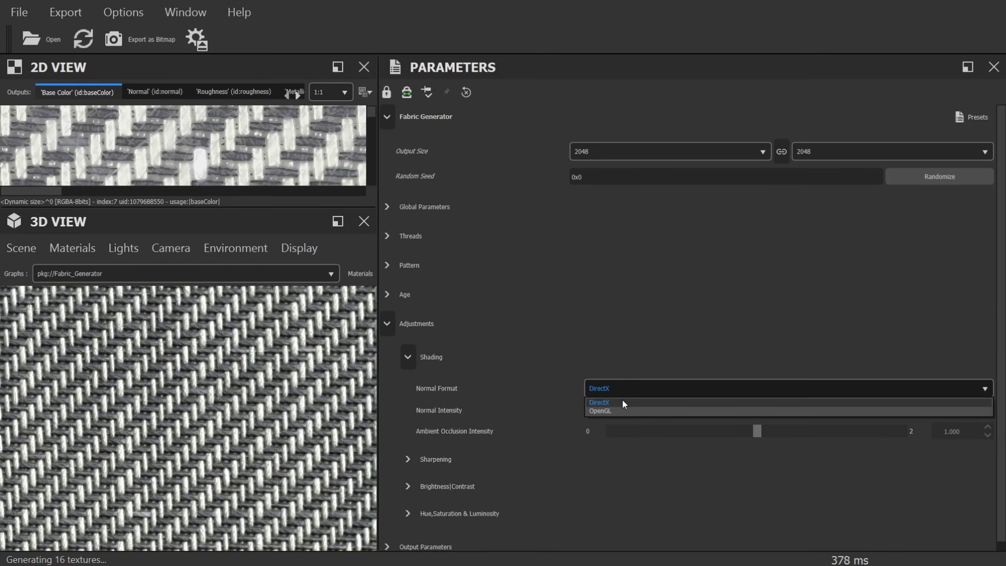
{"action": "left_click", "coordinate": [611, 410]}
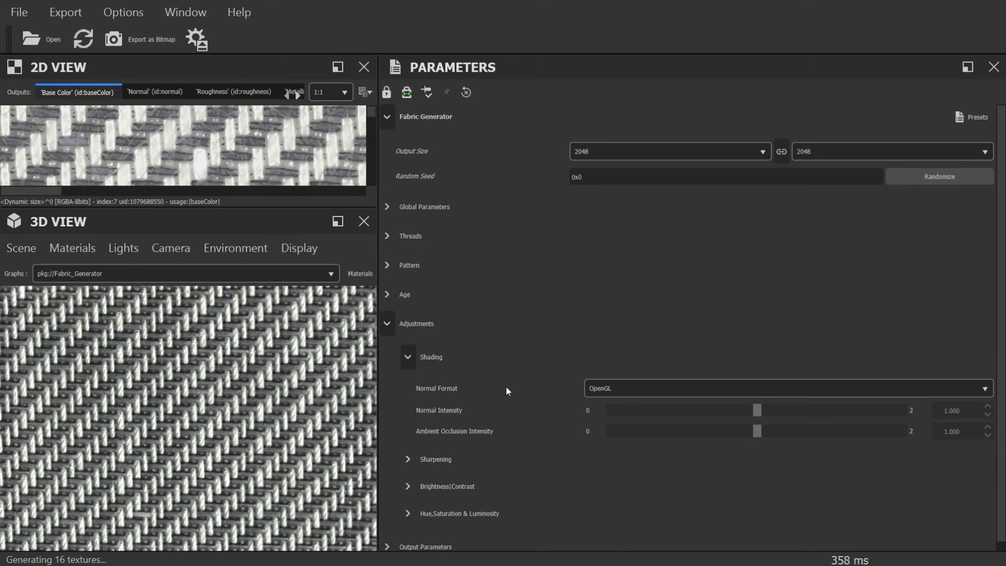
{"action": "left_click", "coordinate": [409, 357]}
{"action": "left_click", "coordinate": [384, 325]}
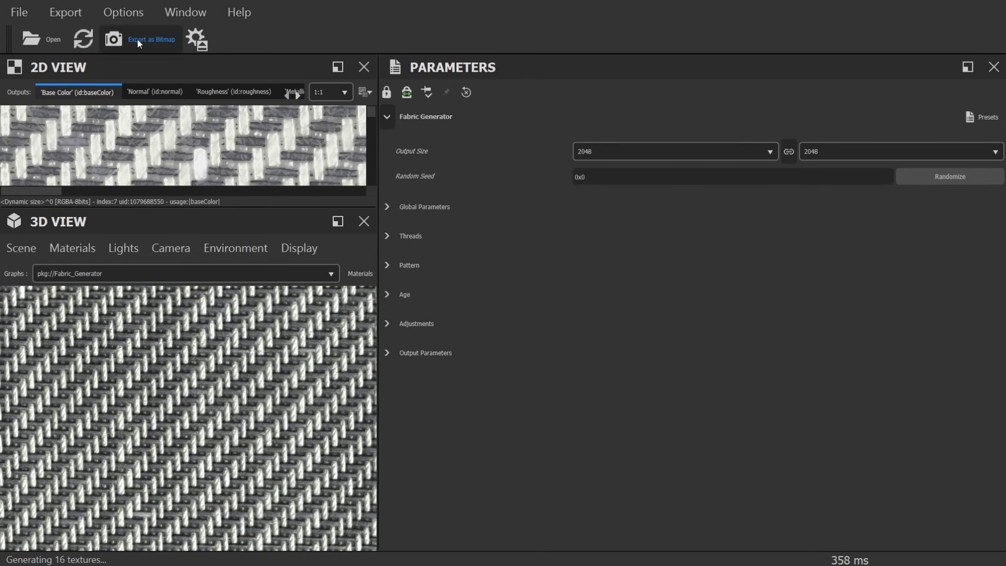
Raise the fabric's output size to 4096 and open the bitmap export settings.
{"action": "left_click", "coordinate": [619, 152]}
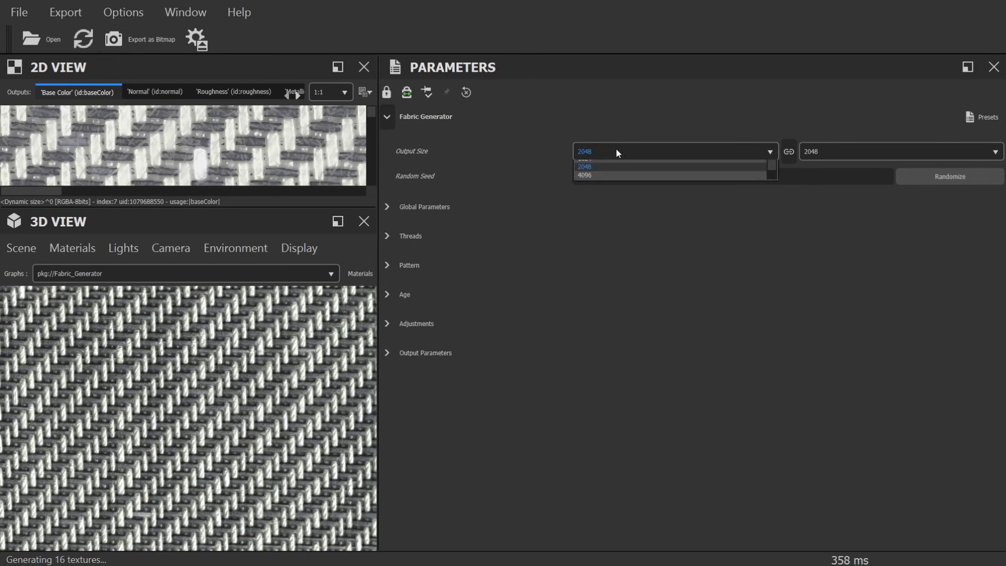
{"action": "left_click", "coordinate": [601, 259]}
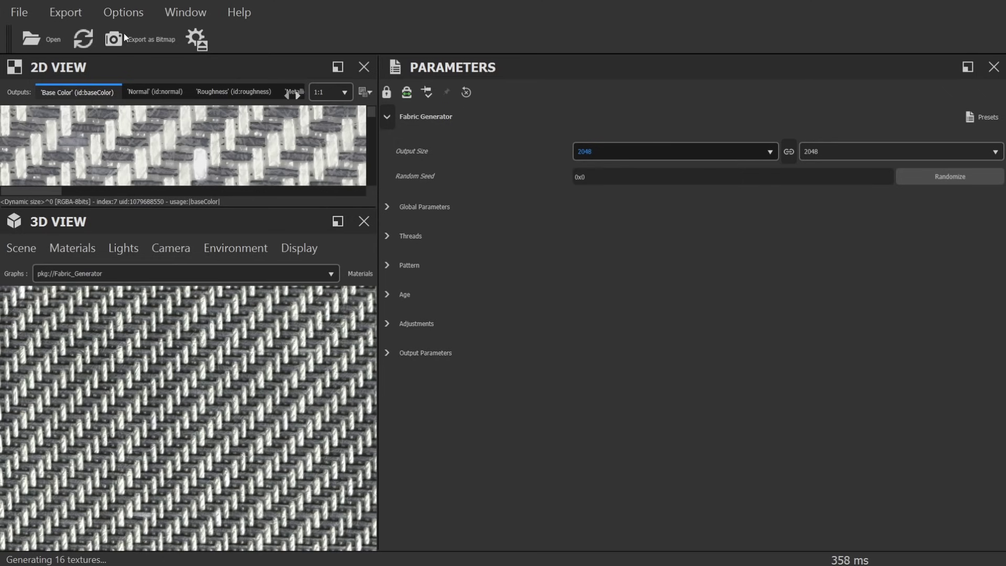
{"action": "left_click", "coordinate": [158, 35]}
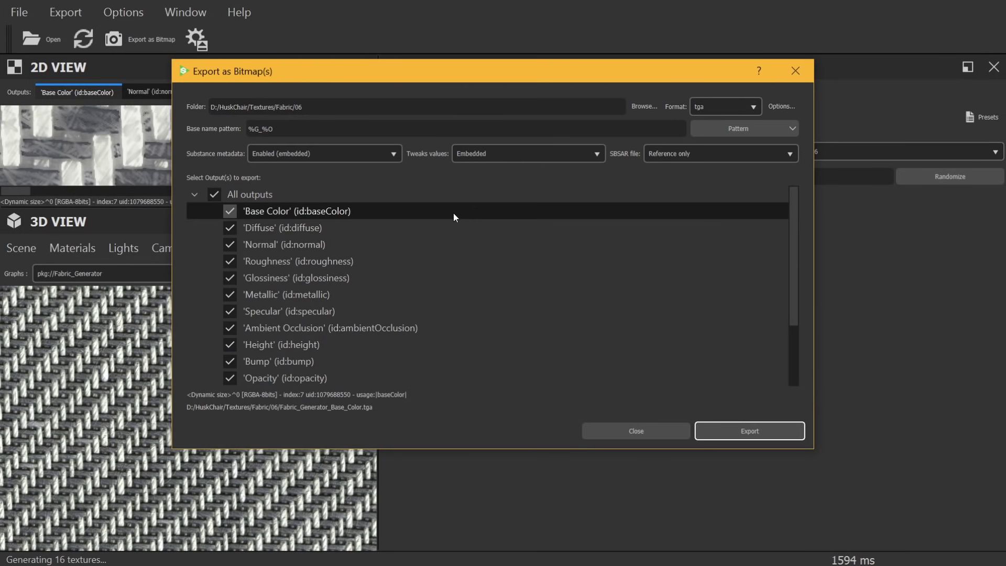
Create a folder named 07 inside Textures/Fabric and choose it as the bitmap output directory.
{"action": "left_click", "coordinate": [644, 107]}
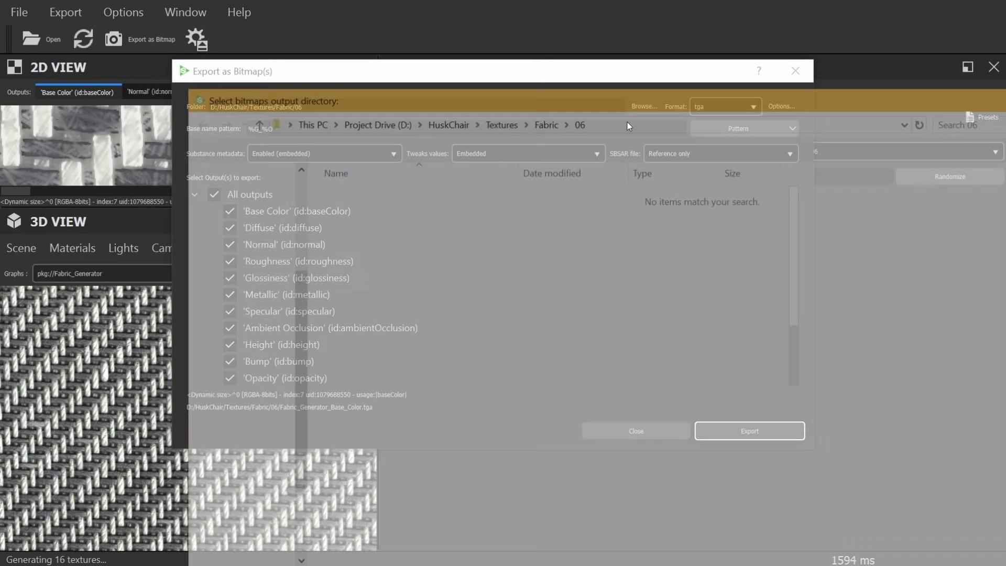
{"action": "left_click", "coordinate": [545, 120]}
{"action": "left_click", "coordinate": [265, 146]}
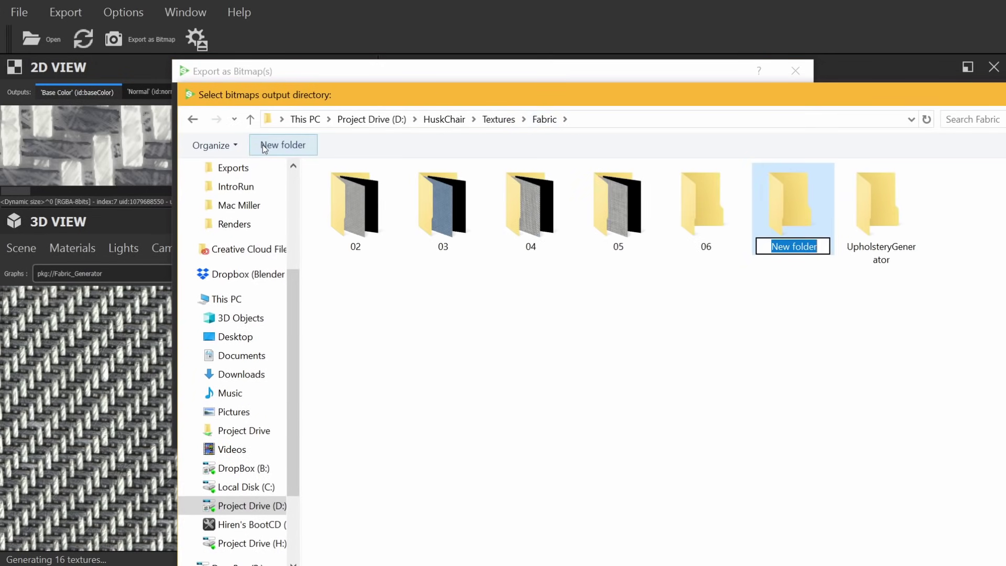
{"action": "type", "text": "07"}
{"action": "key", "text": "Return"}
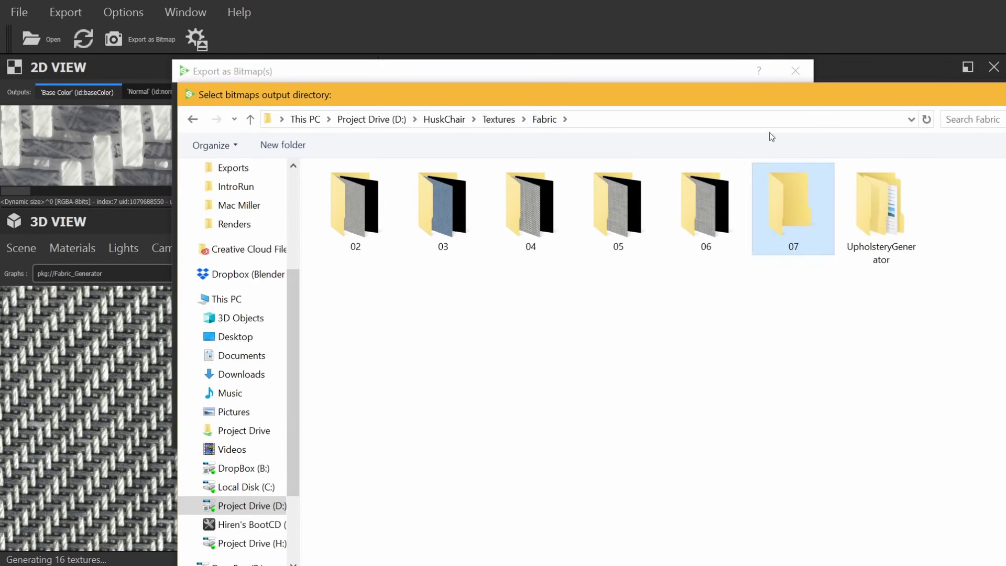
{"action": "double_click", "coordinate": [796, 220]}
{"action": "left_click", "coordinate": [864, 565]}
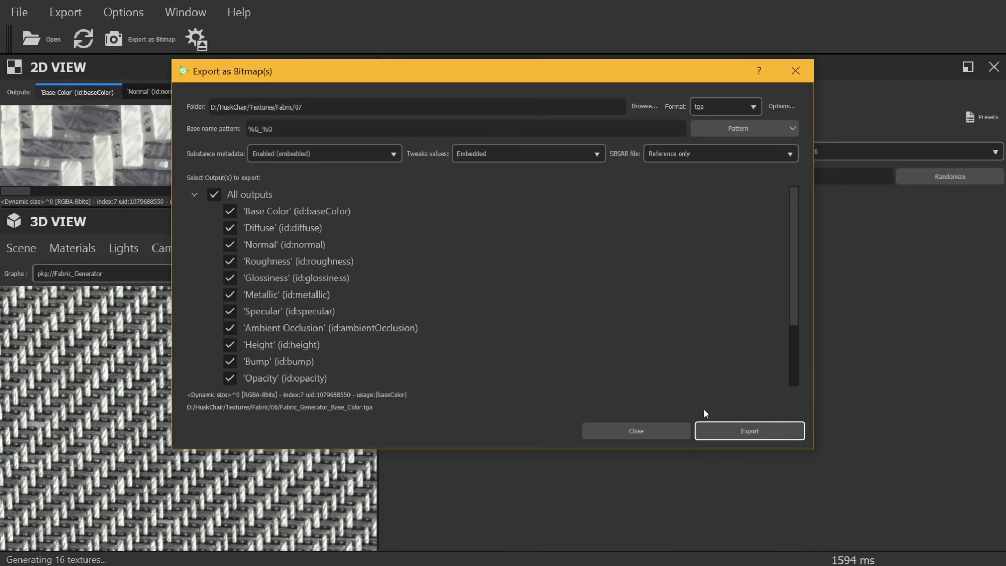
Set the export format to png and export all of the fabric's outputs as bitmaps.
{"action": "left_click", "coordinate": [723, 107]}
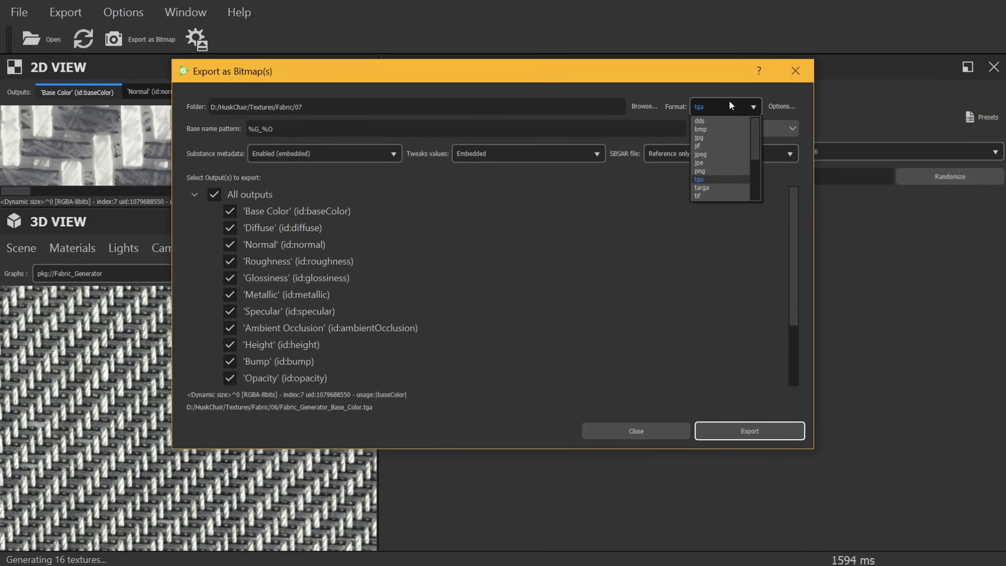
{"action": "left_click", "coordinate": [714, 171]}
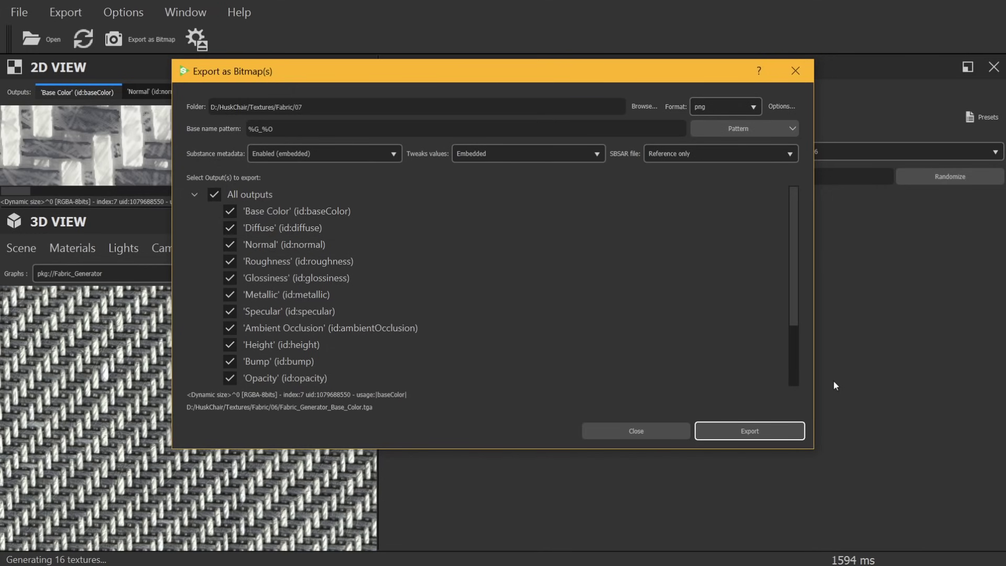
{"action": "left_click", "coordinate": [776, 431]}
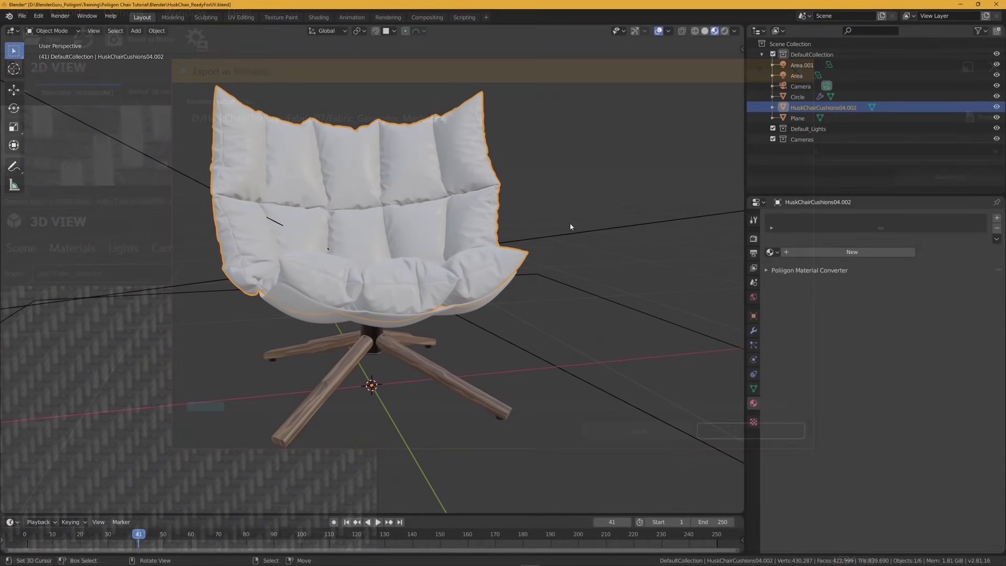
In Blender, create a new material named CottonTwill on the chair cushions.
{"action": "middle_click_drag", "start_coordinate": [570, 222], "coordinate": [440, 210]}
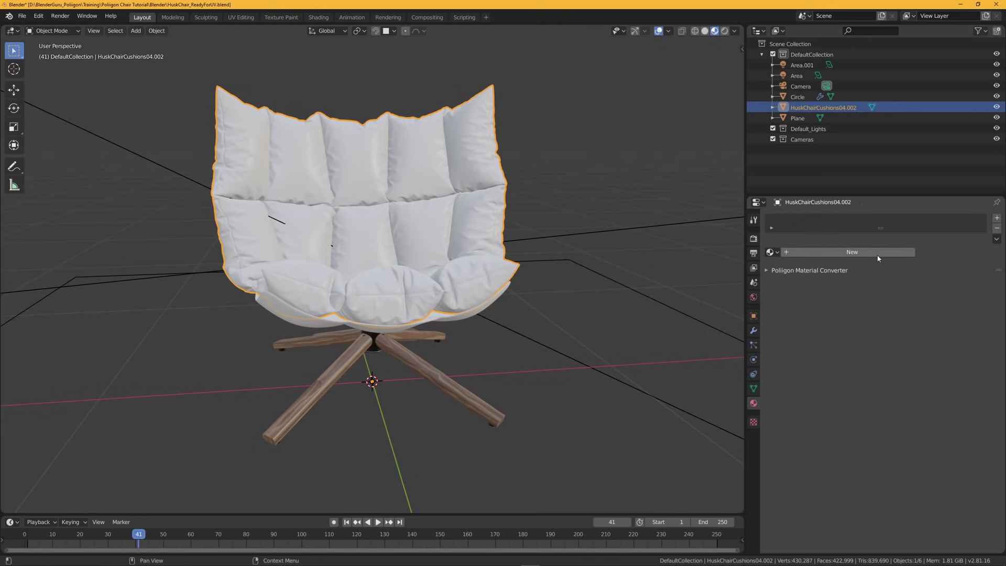
{"action": "left_click", "coordinate": [818, 252]}
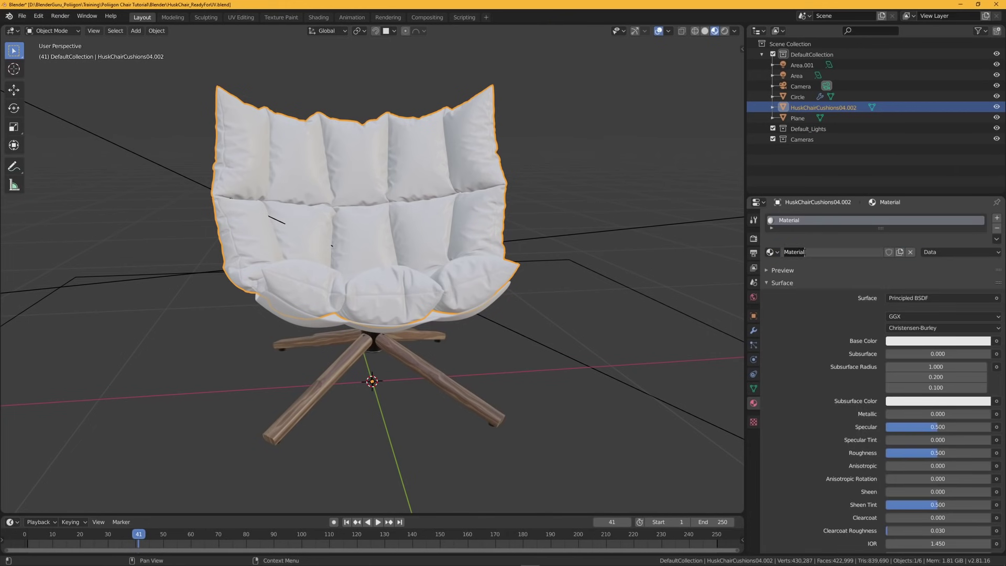
{"action": "type", "text": "CottonTwill"}
{"action": "key", "text": "Return"}
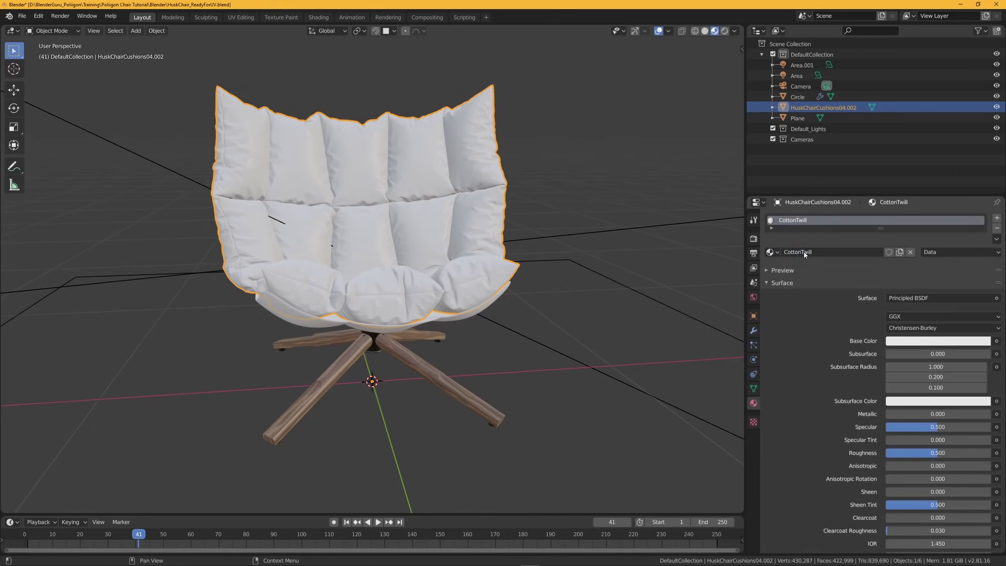
Split the 3D viewport in two, turn the new area into a Shader Editor and reposition the Principled BSDF node.
{"action": "left_click_drag", "start_coordinate": [740, 27], "coordinate": [394, 62]}
{"action": "left_click", "coordinate": [407, 31]}
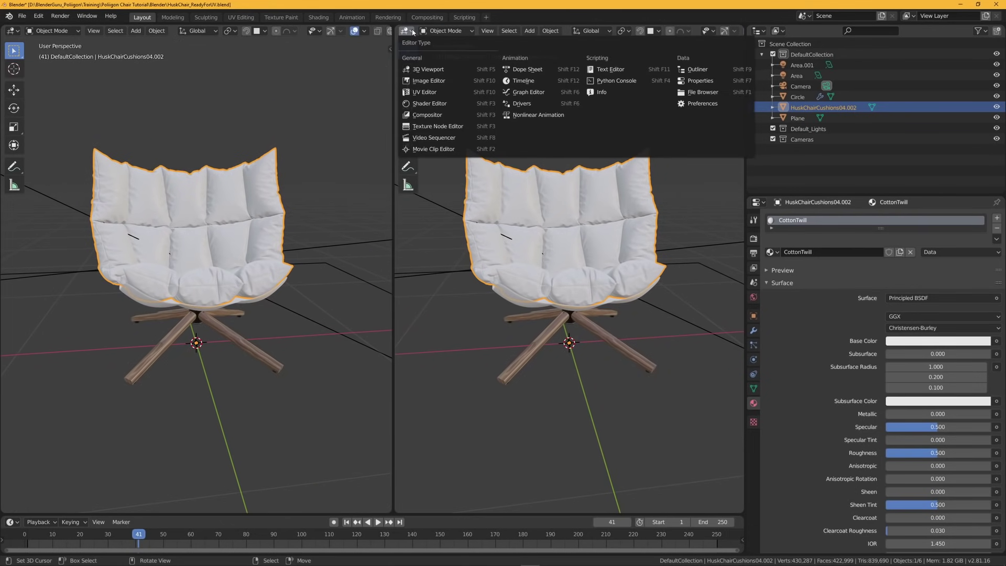
{"action": "left_click", "coordinate": [430, 103]}
{"action": "key", "text": "n"}
{"action": "scroll", "coordinate": [583, 141], "scroll_direction": "up", "scroll_amount": 2}
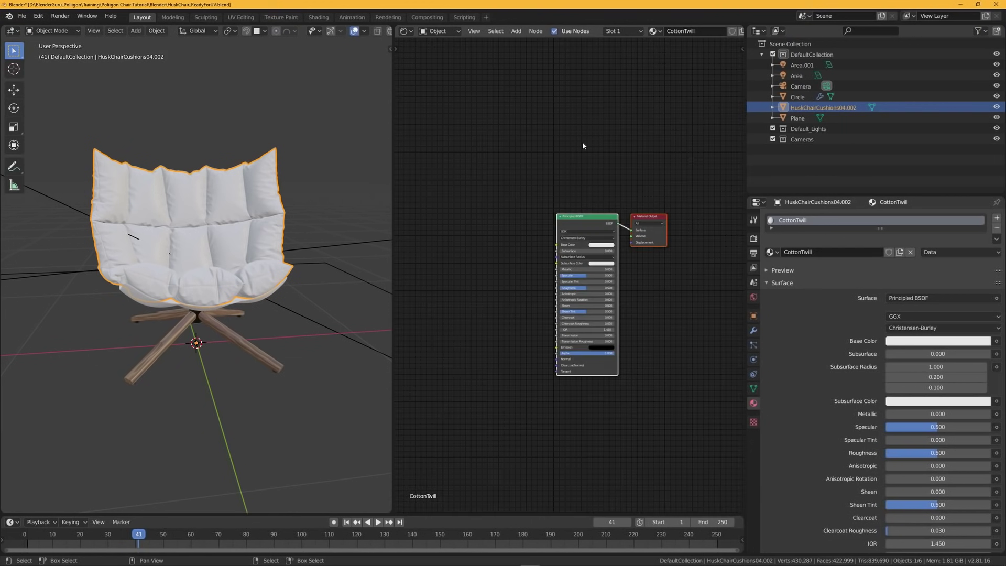
{"action": "left_click_drag", "start_coordinate": [590, 218], "coordinate": [573, 199]}
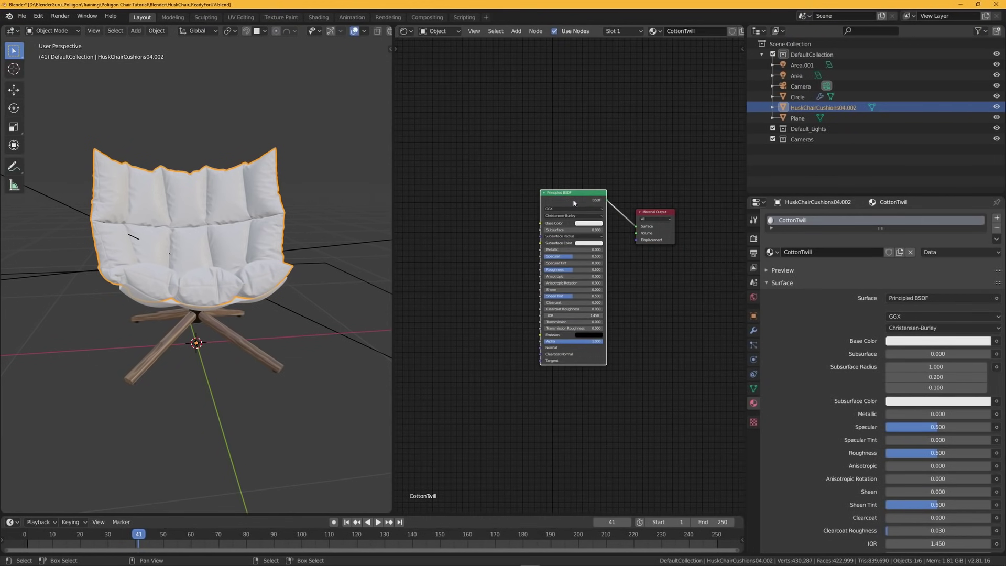
{"action": "middle_click_drag", "start_coordinate": [573, 199], "coordinate": [586, 208]}
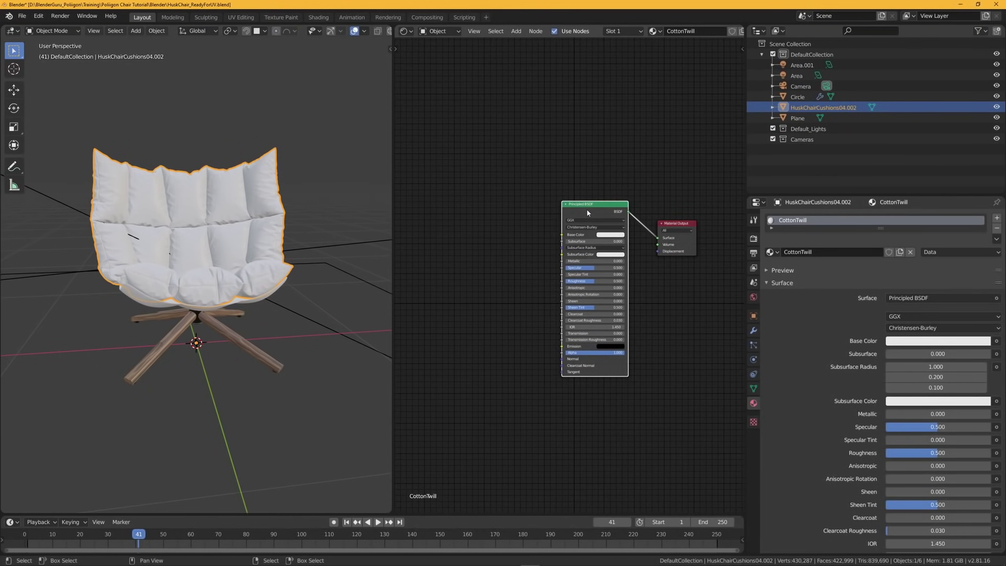
Use Principled Texture Setup to load the Base Color, Metallic, Roughness and Normal maps from the Fabric/05 folder.
{"action": "key", "text": "ctrl+shift+t"}
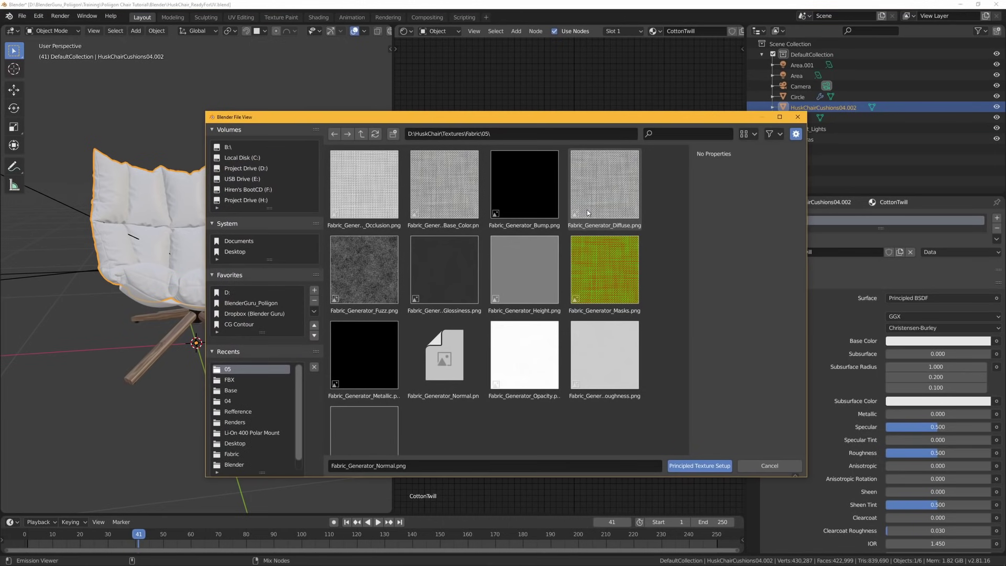
{"action": "left_click", "coordinate": [454, 203]}
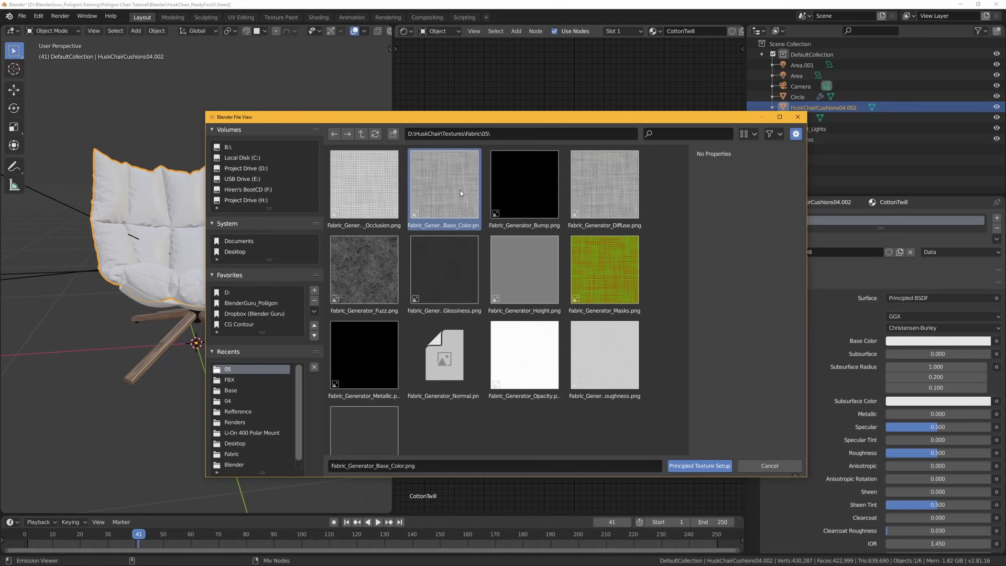
{"action": "left_click", "coordinate": [376, 367], "text": "ctrl"}
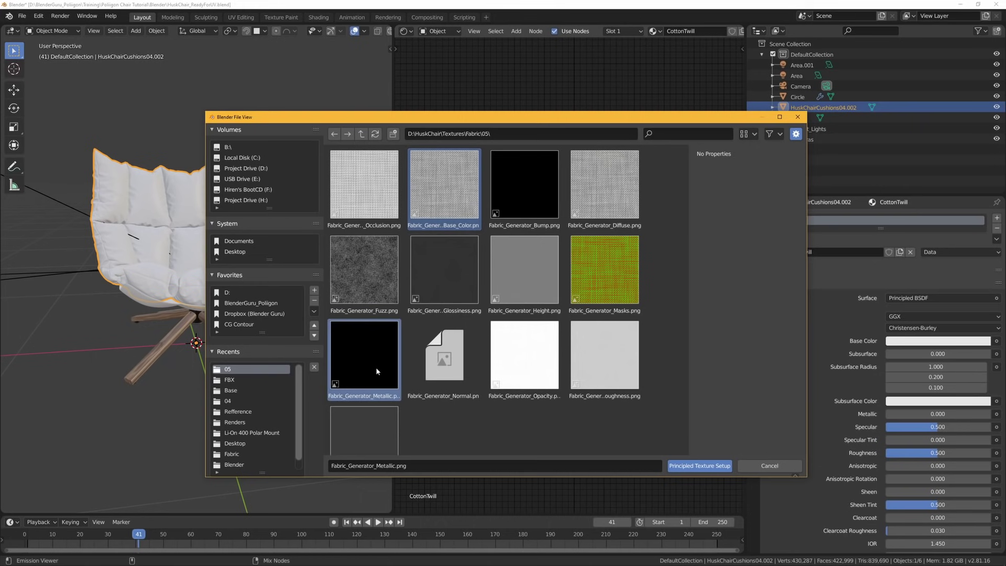
{"action": "left_click", "coordinate": [605, 360], "text": "ctrl"}
{"action": "left_click", "coordinate": [445, 361], "text": "ctrl"}
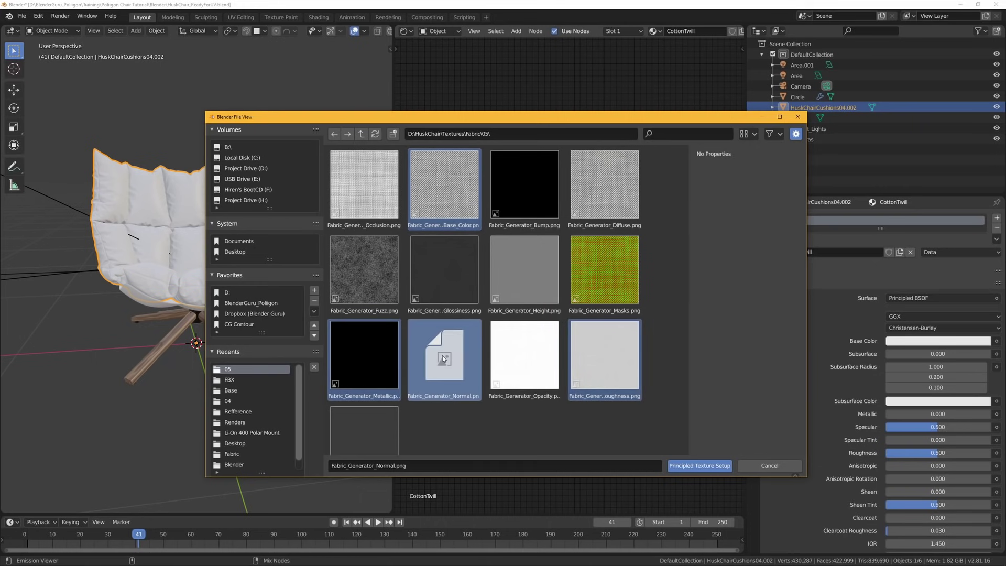
{"action": "left_click", "coordinate": [699, 466]}
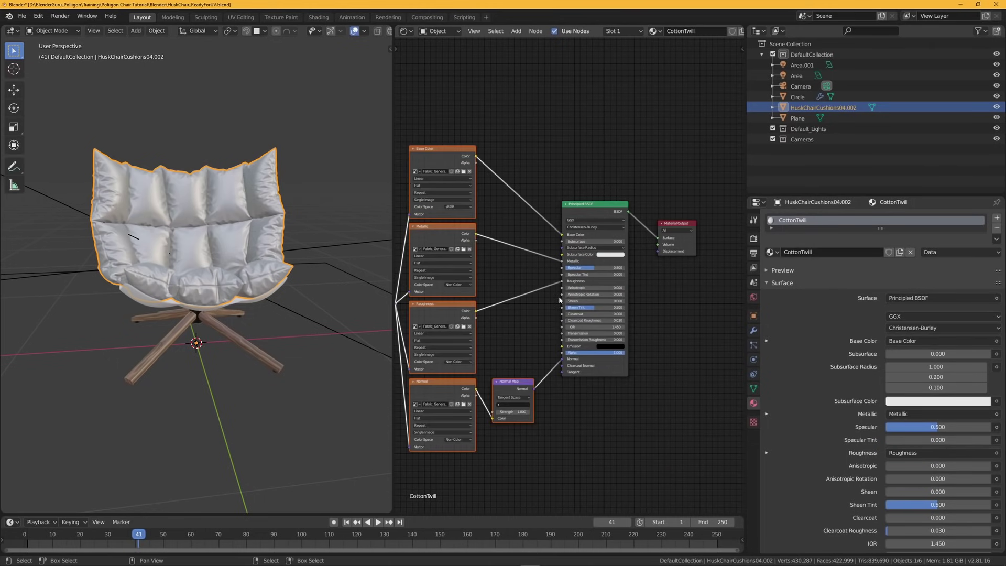
Deselect the cushions and examine the scale of the twill weave on them up close.
{"action": "middle_click_drag", "start_coordinate": [535, 302], "coordinate": [700, 318]}
{"action": "middle_click_drag", "start_coordinate": [231, 293], "coordinate": [391, 316]}
{"action": "scroll", "coordinate": [268, 288], "scroll_direction": "up", "scroll_amount": 3}
{"action": "key", "text": "alt+a"}
{"action": "scroll", "coordinate": [238, 285], "scroll_direction": "down", "scroll_amount": 3}
{"action": "middle_click_drag", "start_coordinate": [310, 313], "coordinate": [257, 340]}
{"action": "scroll", "coordinate": [279, 312], "scroll_direction": "up", "scroll_amount": 3}
{"action": "scroll", "coordinate": [239, 366], "scroll_direction": "up", "scroll_amount": 2}
{"action": "scroll", "coordinate": [239, 340], "scroll_direction": "down", "scroll_amount": 3}
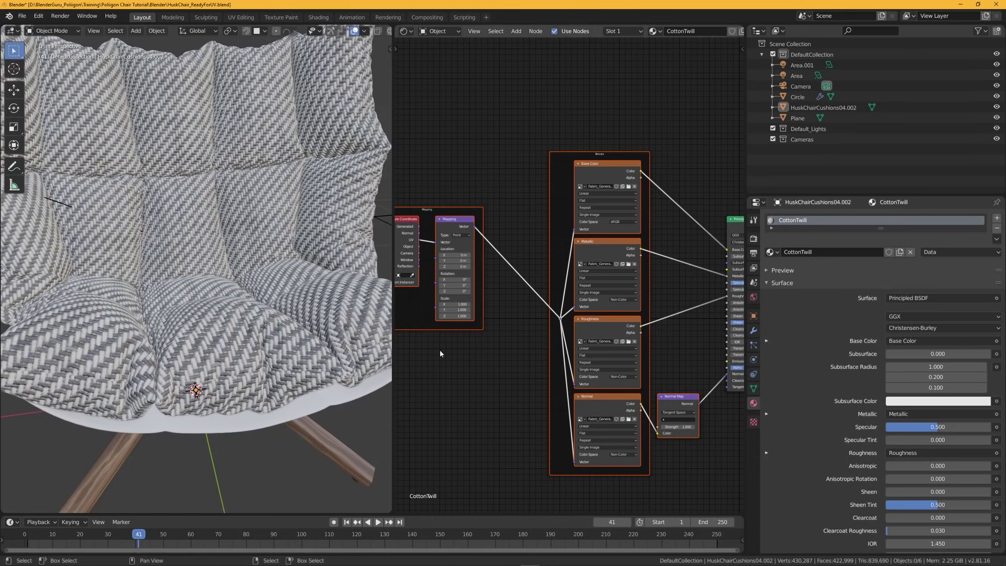
Set the Mapping node's X, Y and Z scale to 20.
{"action": "scroll", "coordinate": [542, 344], "scroll_direction": "up", "scroll_amount": 4}
{"action": "scroll", "coordinate": [546, 384], "scroll_direction": "up", "scroll_amount": 1}
{"action": "double_click", "coordinate": [590, 301]}
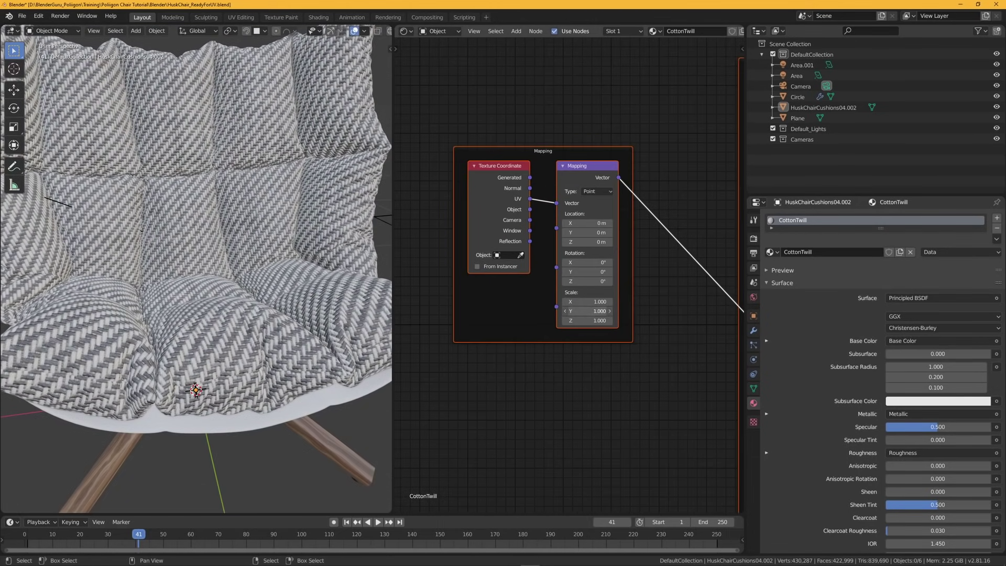
{"action": "type", "text": "20"}
{"action": "key", "text": "Tab"}
{"action": "type", "text": "20"}
{"action": "key", "text": "Tab"}
{"action": "type", "text": "20"}
{"action": "key", "text": "Return"}
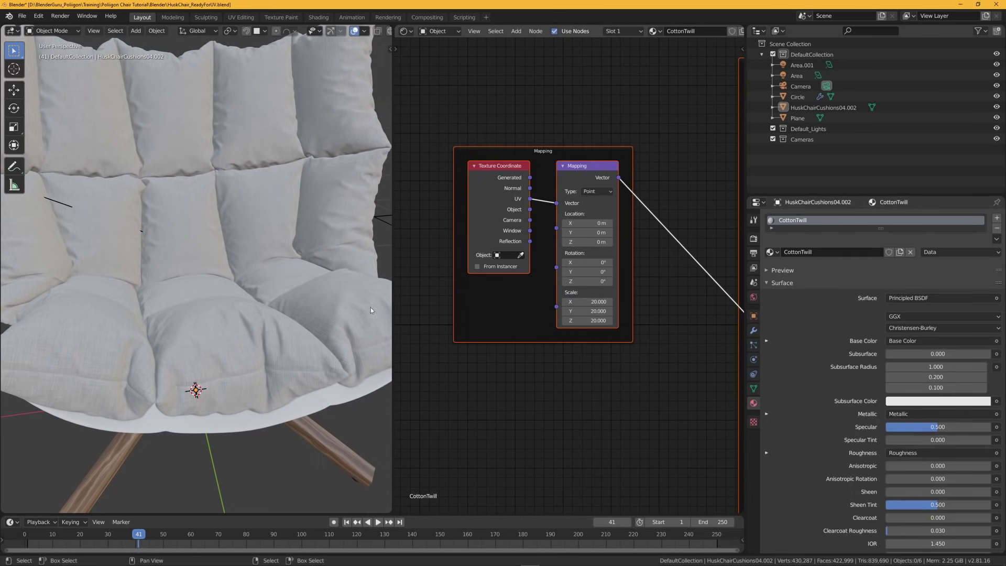
Set the Mapping node's X, Y and Z scale to 15.
{"action": "scroll", "coordinate": [248, 313], "scroll_direction": "up", "scroll_amount": 1}
{"action": "double_click", "coordinate": [577, 302]}
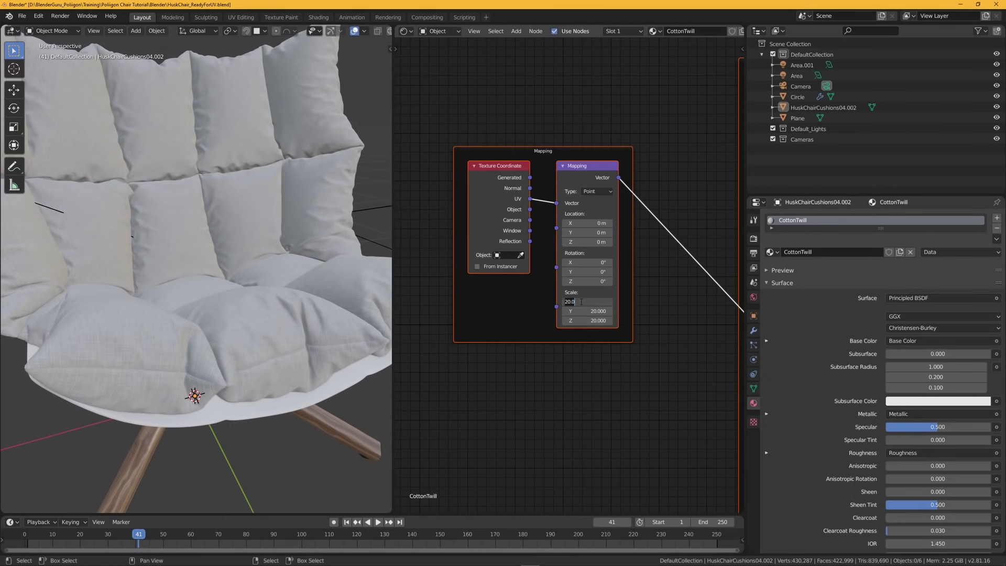
{"action": "type", "text": "15"}
{"action": "key", "text": "Tab"}
{"action": "type", "text": "15"}
{"action": "key", "text": "Tab"}
{"action": "type", "text": "15"}
{"action": "key", "text": "Return"}
{"action": "middle_click_drag", "start_coordinate": [297, 310], "coordinate": [277, 305]}
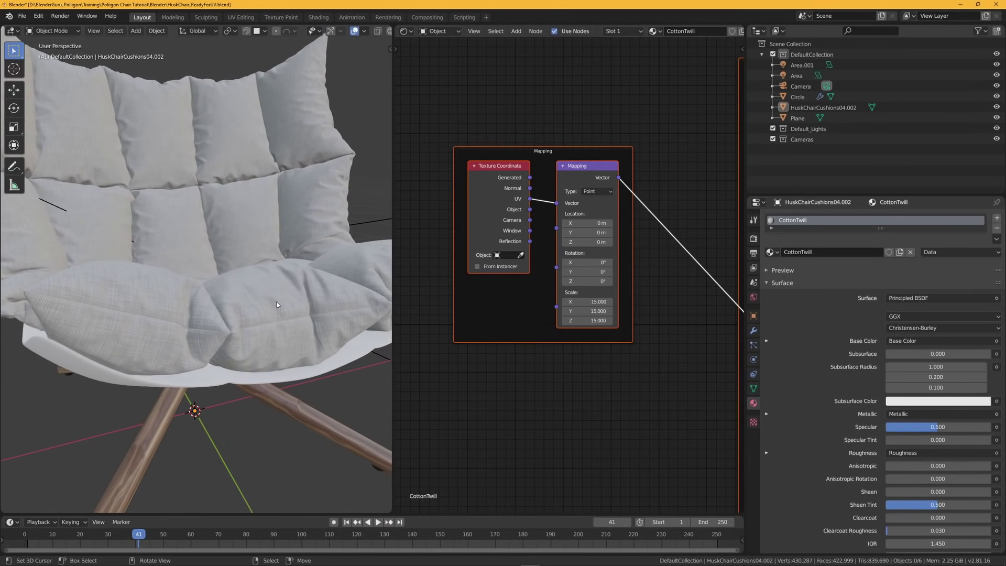
Draw a render region around the whole chair in the camera view and switch the viewport to Rendered shading.
{"action": "key", "text": "KP_0"}
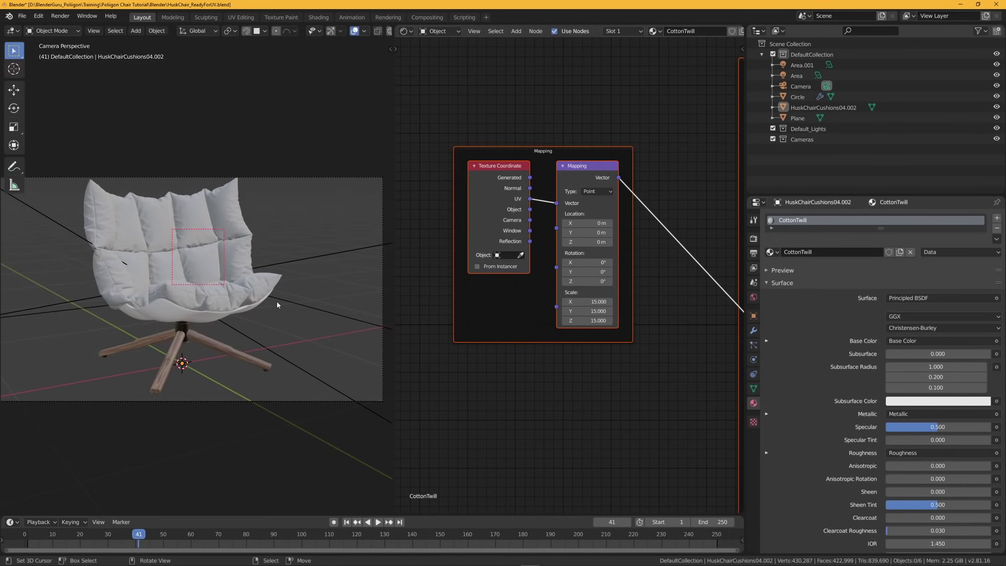
{"action": "key", "text": "ctrl+b"}
{"action": "left_click_drag", "start_coordinate": [92, 175], "coordinate": [298, 398]}
{"action": "scroll", "coordinate": [202, 235], "scroll_direction": "up", "scroll_amount": 3}
{"action": "key", "text": "z"}
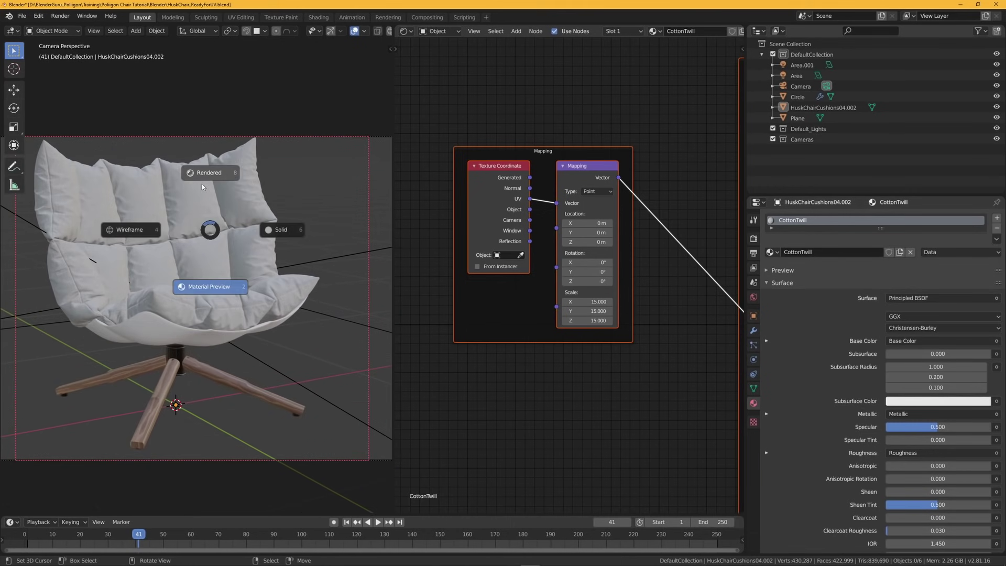
{"action": "left_click", "coordinate": [202, 185]}
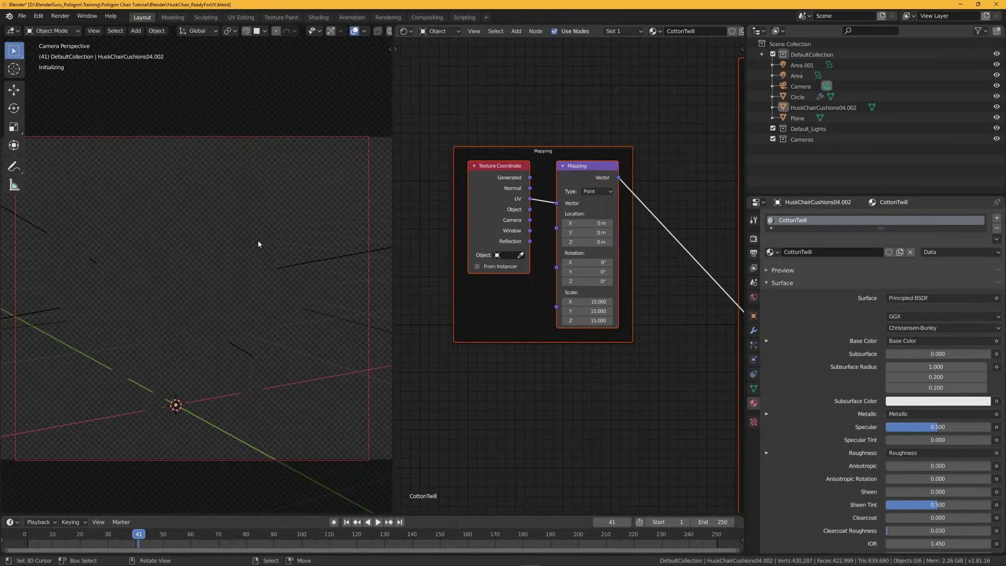
Narrow the render region to a small patch of the middle backrest cushions and view the fabric up close.
{"action": "key", "text": "ctrl+b"}
{"action": "left_click_drag", "start_coordinate": [158, 209], "coordinate": [235, 290]}
{"action": "scroll", "coordinate": [237, 288], "scroll_direction": "up", "scroll_amount": 5}
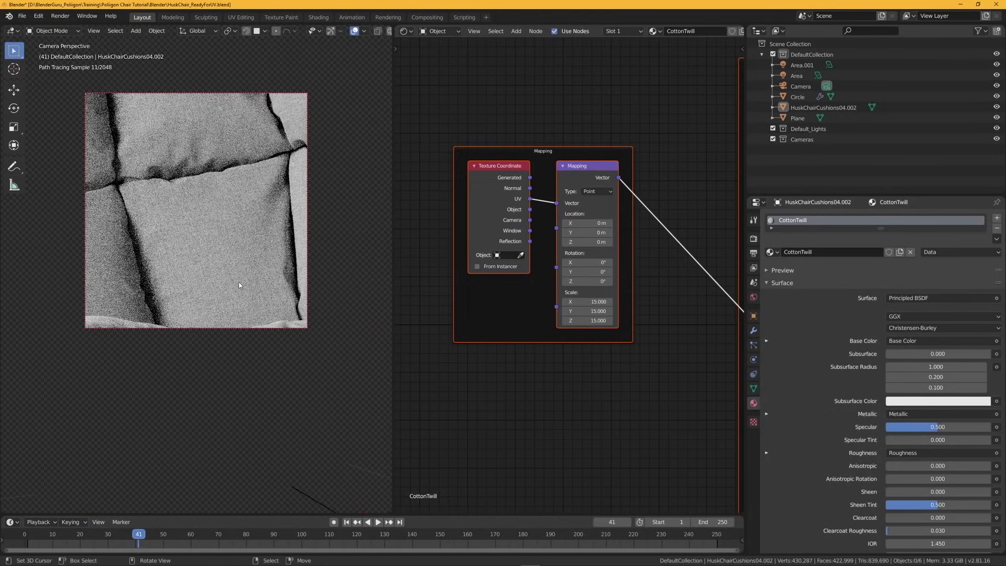